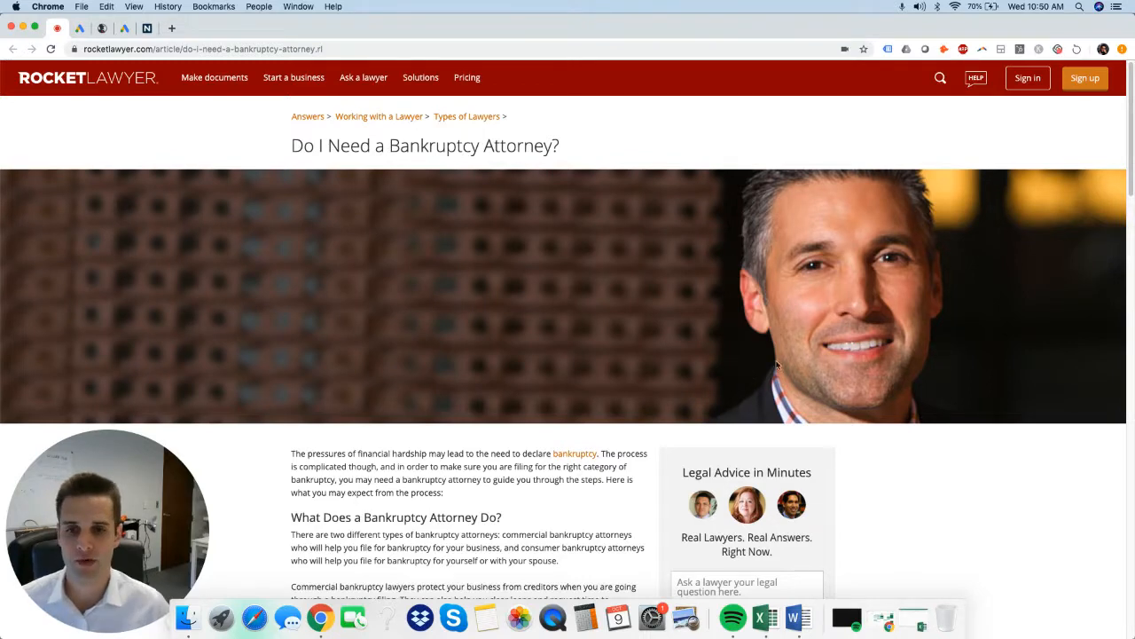
Read the Rocket Lawyer article on what a bankruptcy attorney does and when one is needed.
scroll(548, 451, "down", 2)
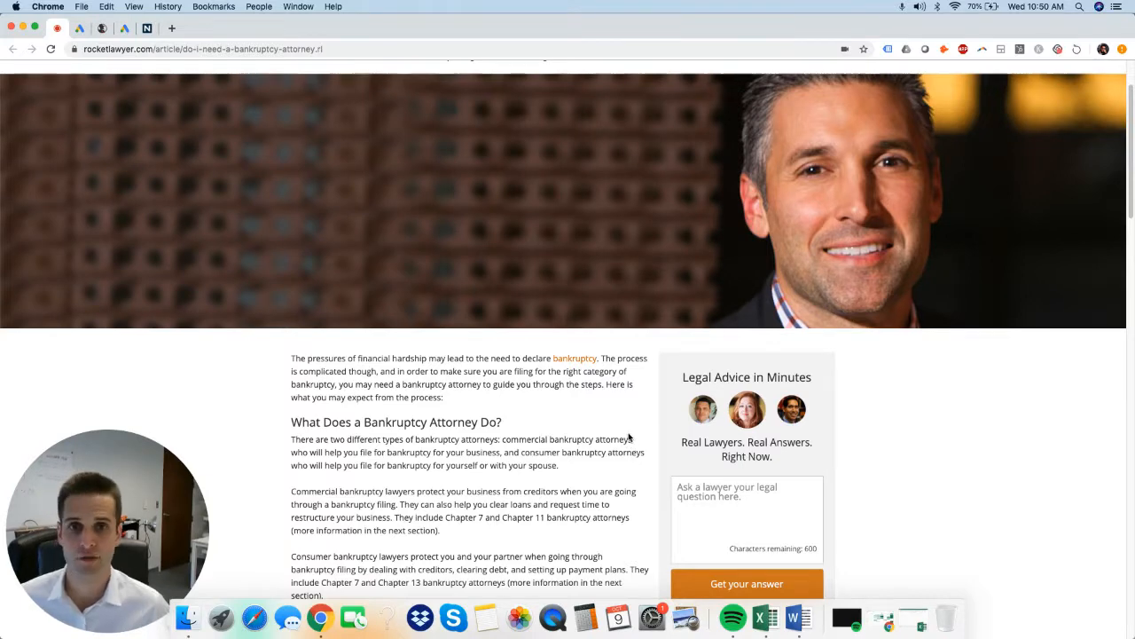
scroll(654, 493, "down", 3)
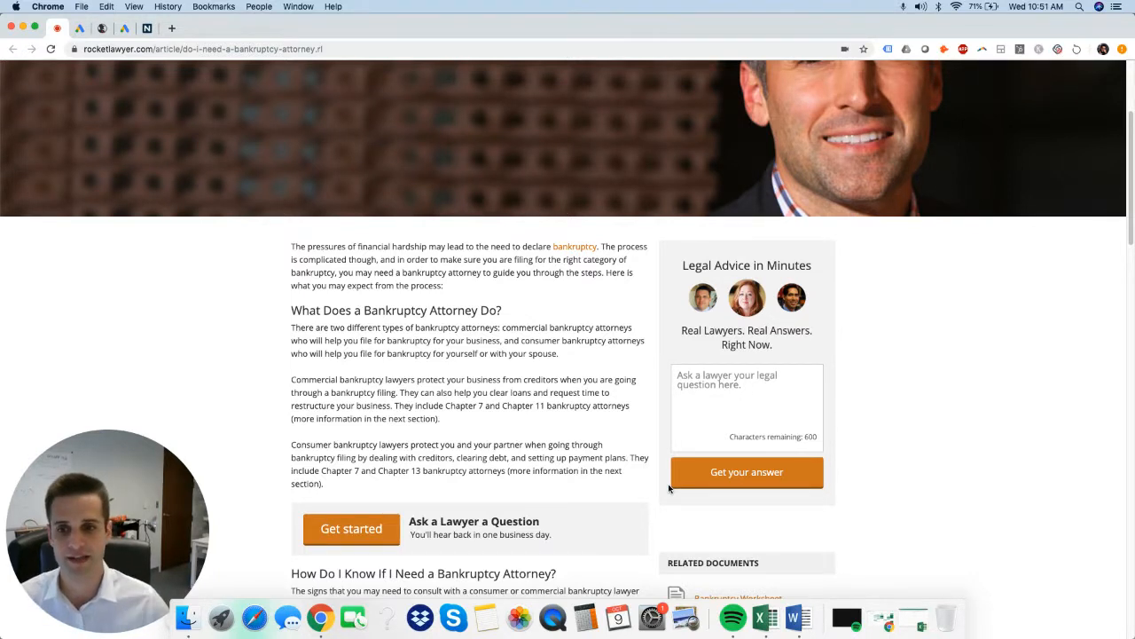
scroll(534, 345, "down", 5)
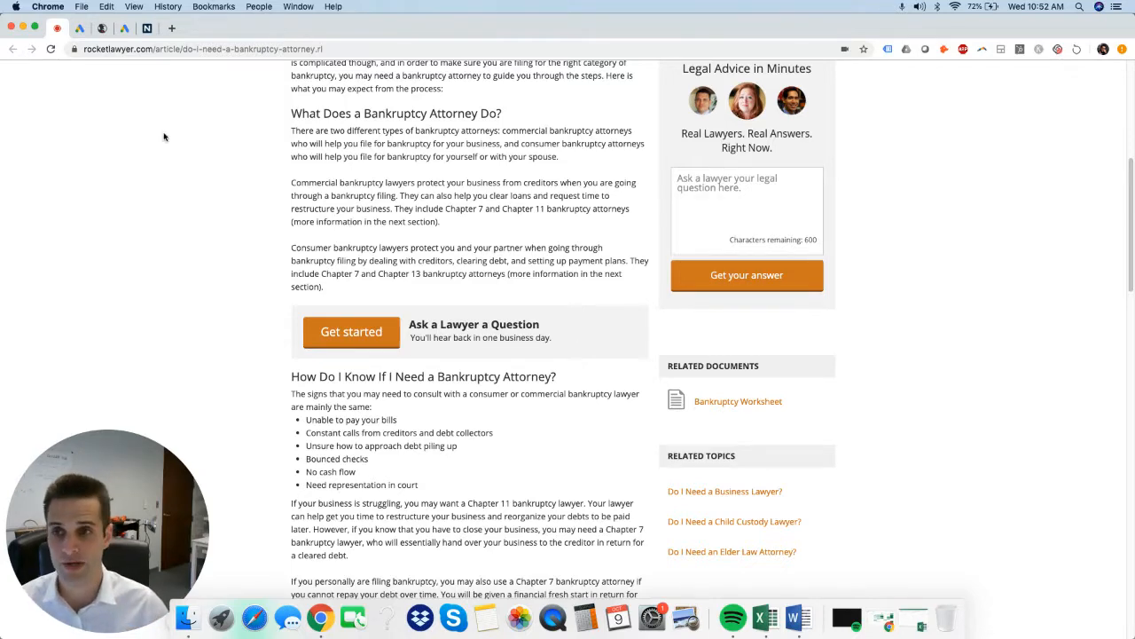
Switch to the Google Ads Ad Preview and Diagnosis Tool and view the list of available tools and settings.
left_click(80, 29)
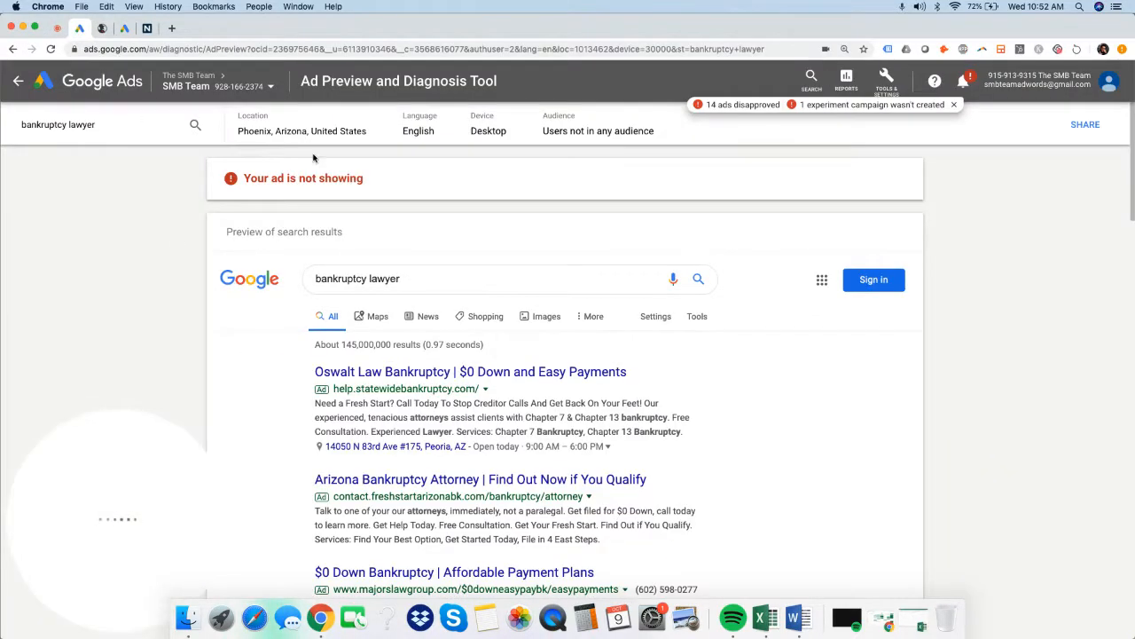
left_click(887, 82)
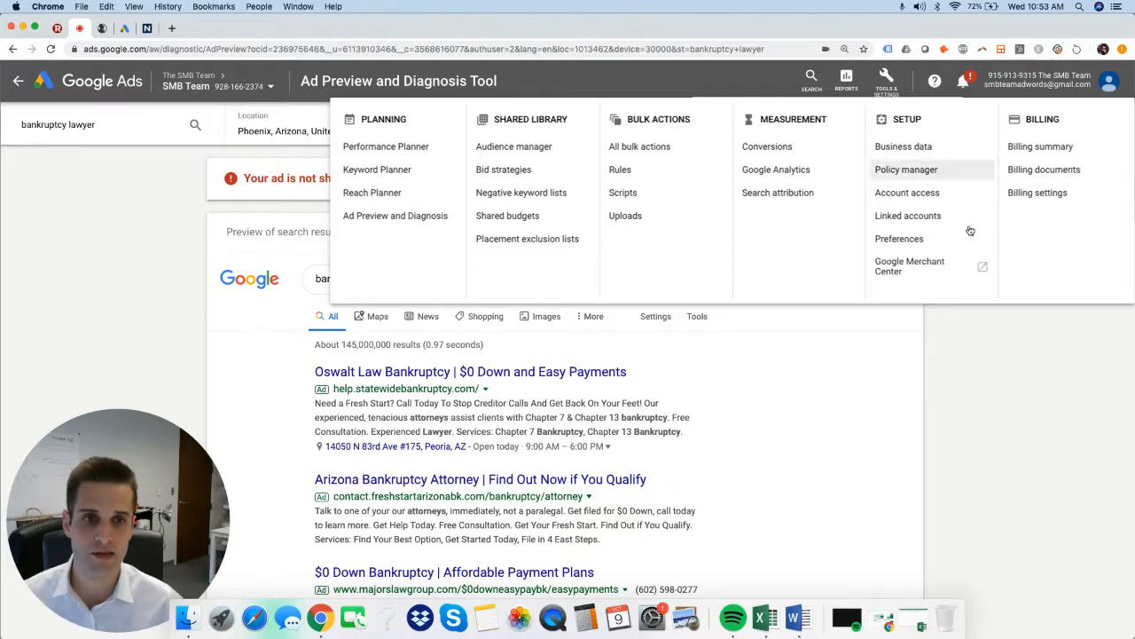
left_click(1038, 380)
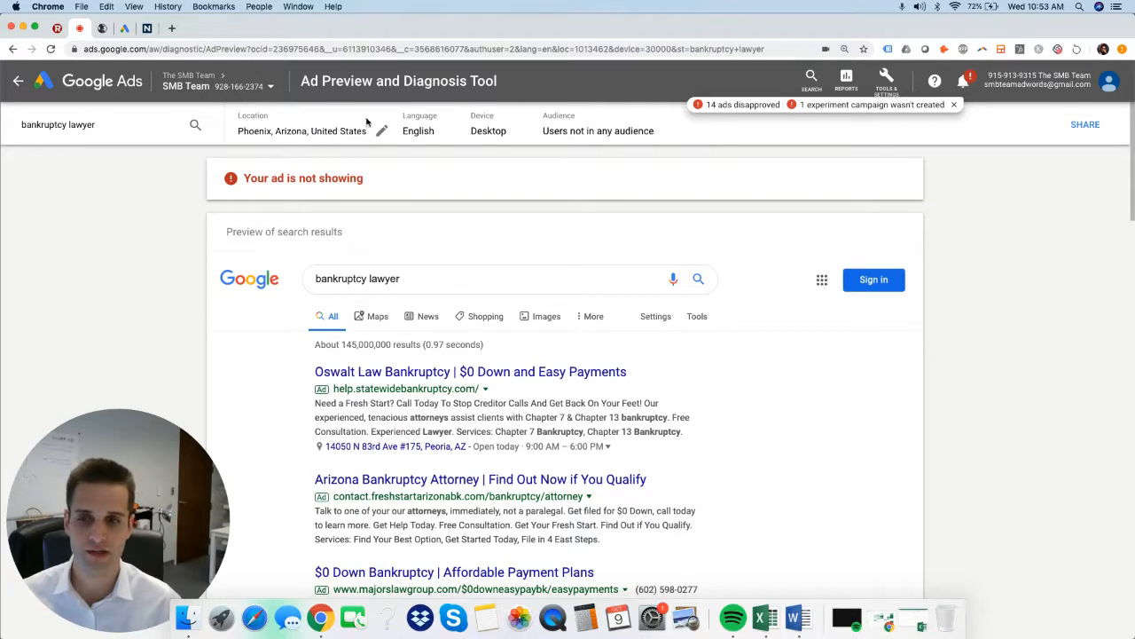
Review the preview's location, search term and device options without changing them.
left_click(306, 133)
left_click(169, 196)
left_click(100, 125)
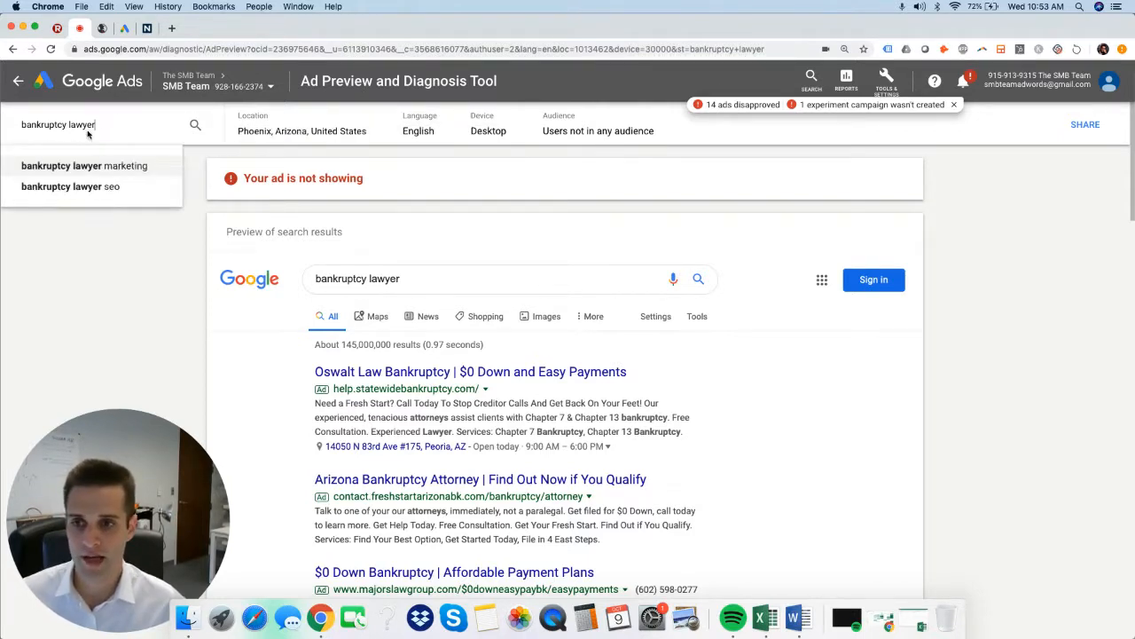
left_click(109, 299)
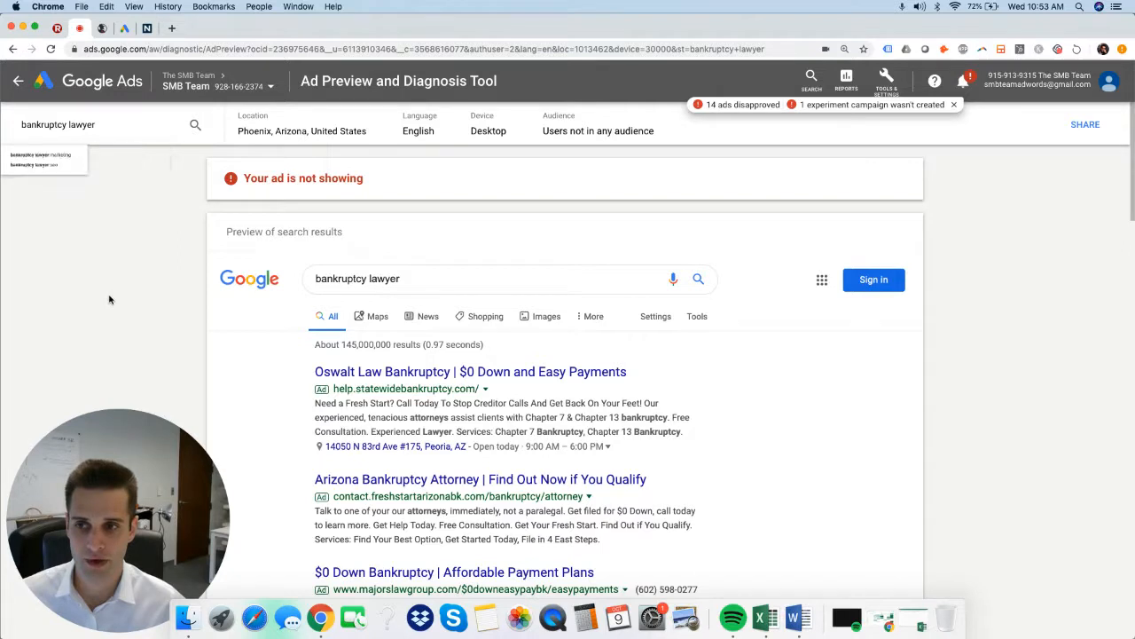
left_click(497, 133)
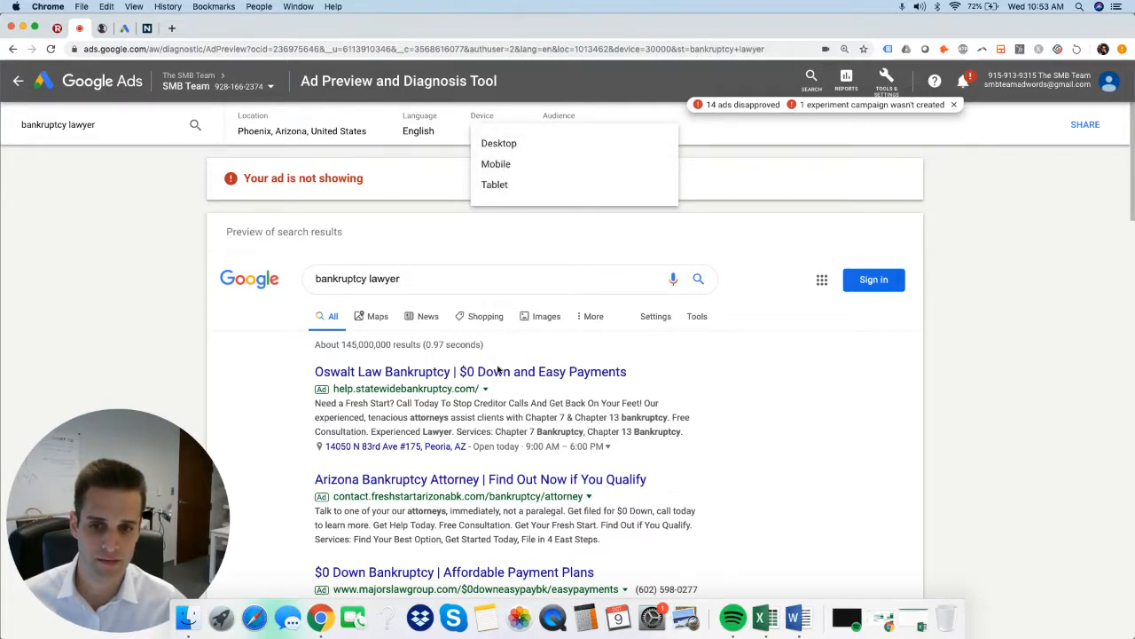
left_click(721, 237)
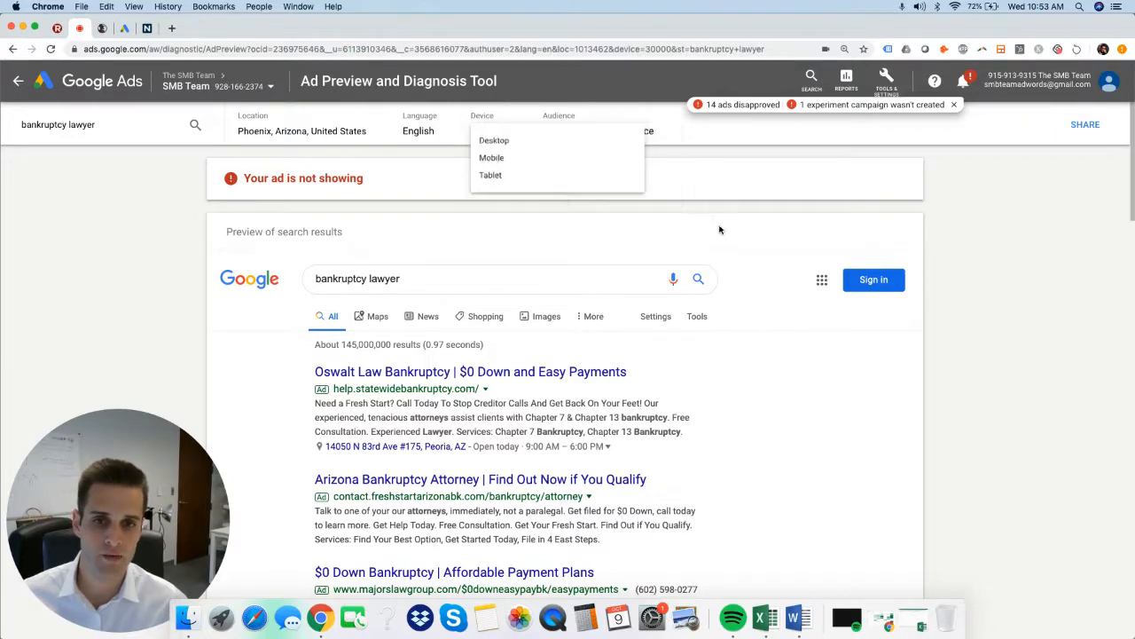
Examine the paid ads, map listings and organic results in the search preview for "bankruptcy lawyer" in Phoenix.
scroll(771, 323, "down", 5)
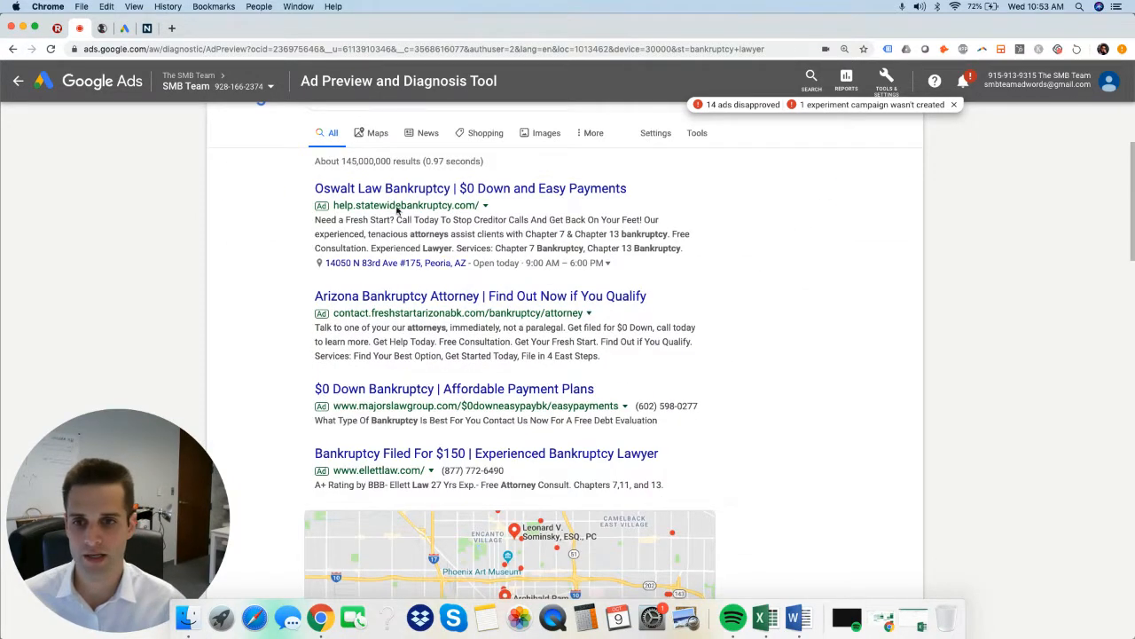
scroll(439, 222, "up", 5)
scroll(550, 277, "down", 15)
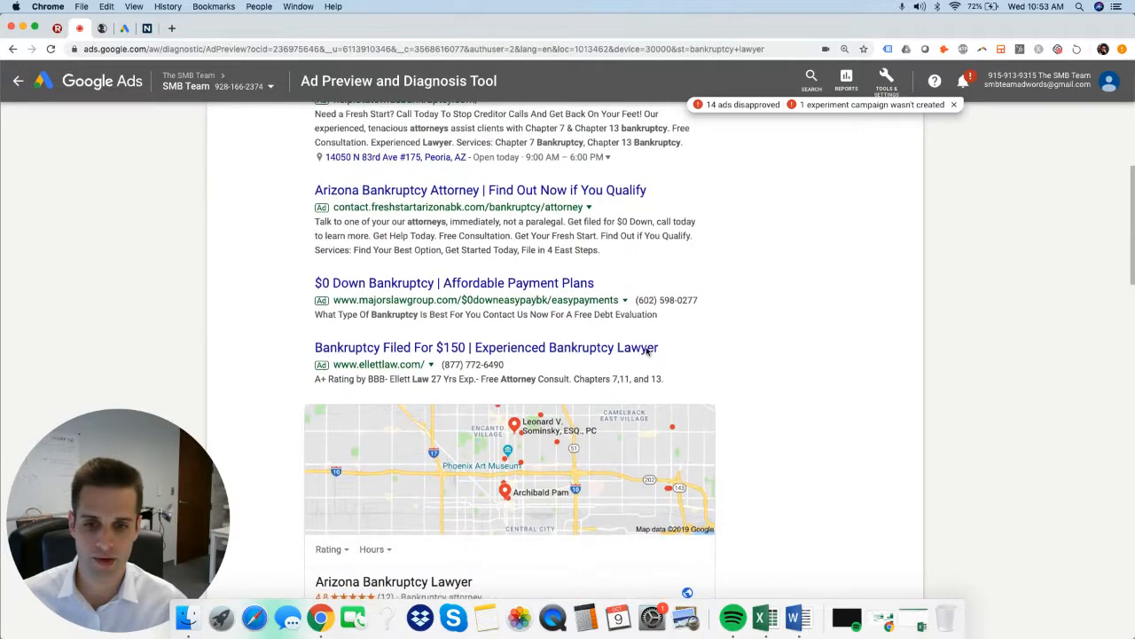
scroll(643, 356, "down", 8)
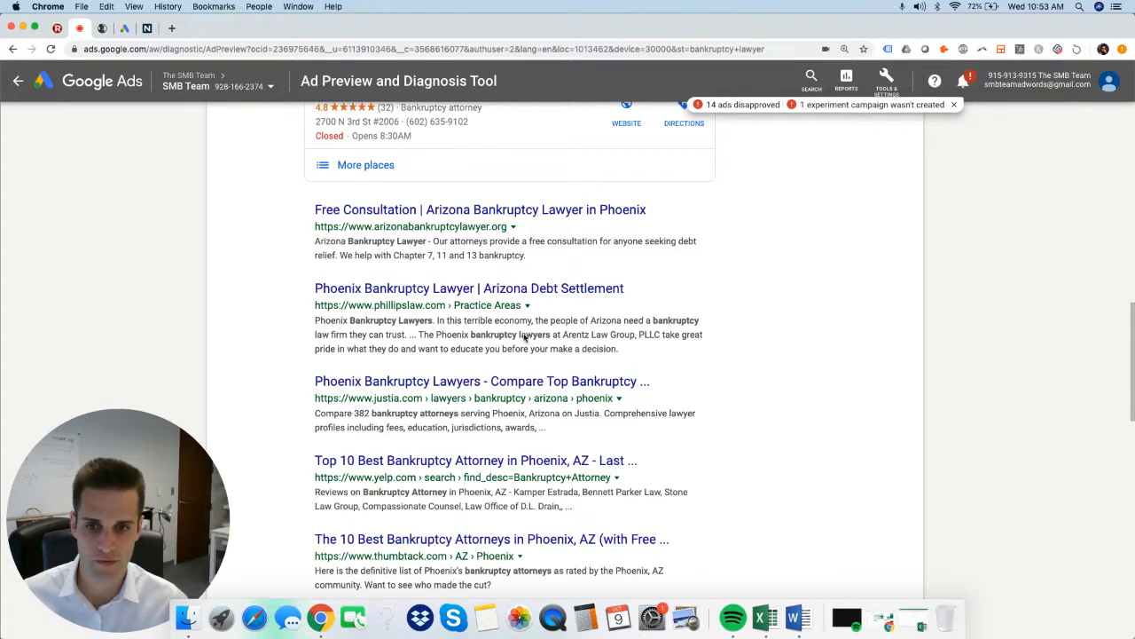
scroll(525, 355, "down", 2)
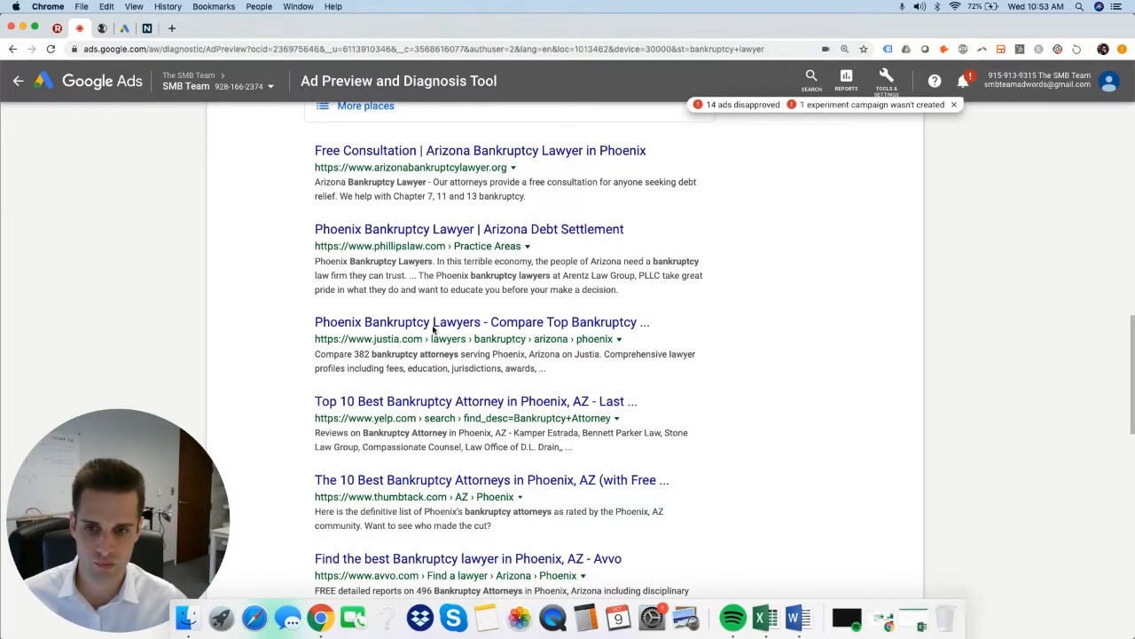
scroll(501, 540, "down", 3)
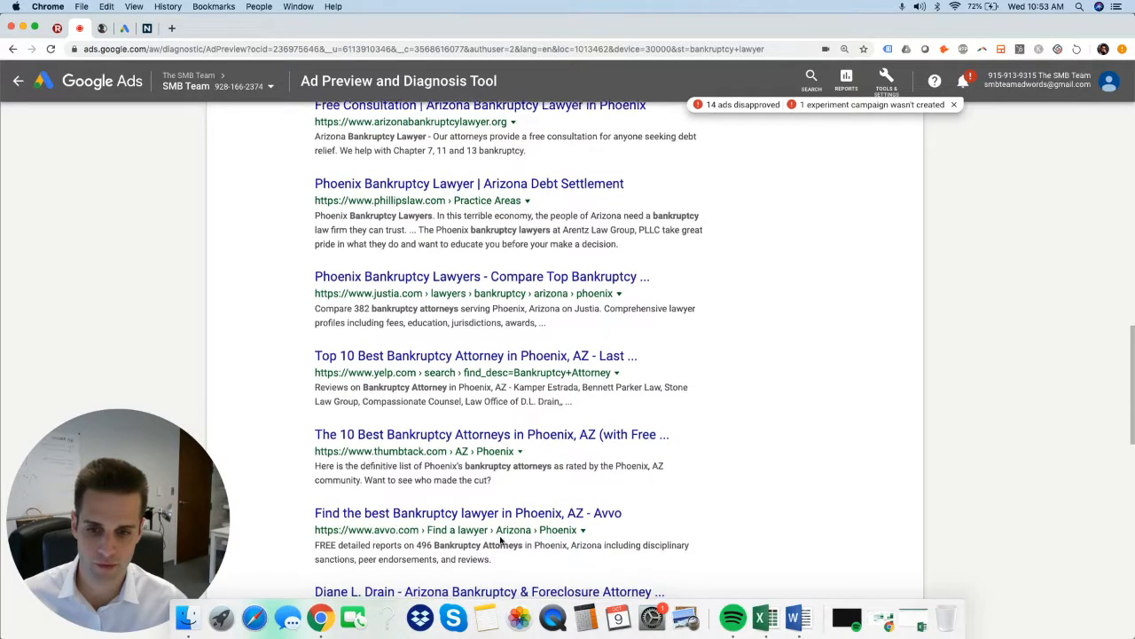
scroll(507, 508, "up", 6)
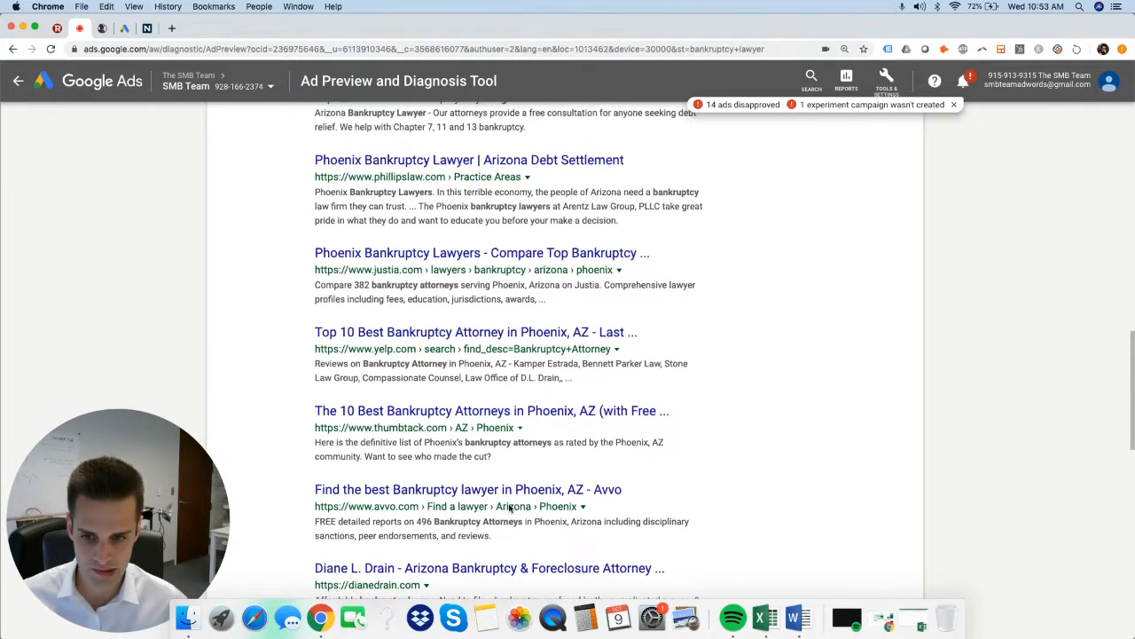
scroll(510, 506, "up", 10)
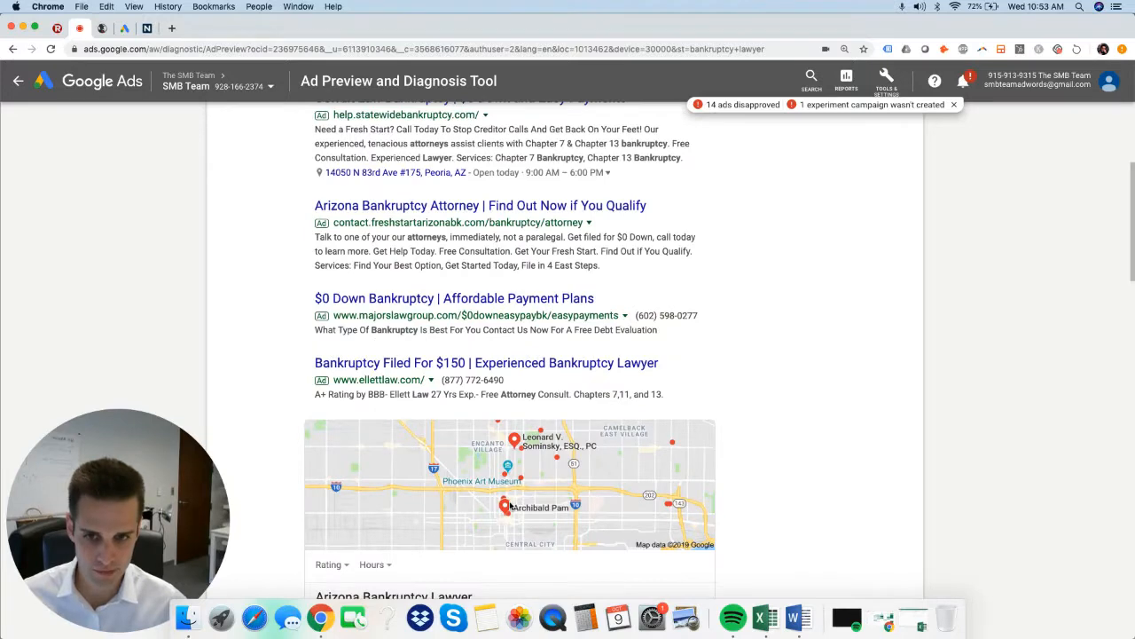
scroll(635, 537, "up", 5)
scroll(630, 538, "down", 4)
scroll(626, 537, "up", 2)
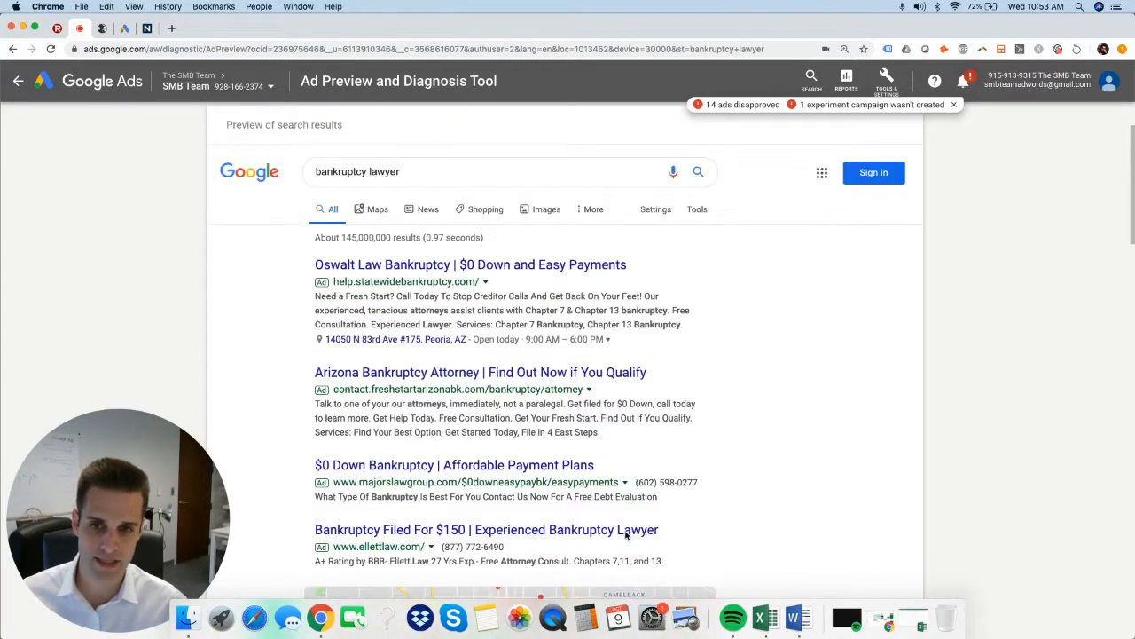
scroll(626, 537, "down", 10)
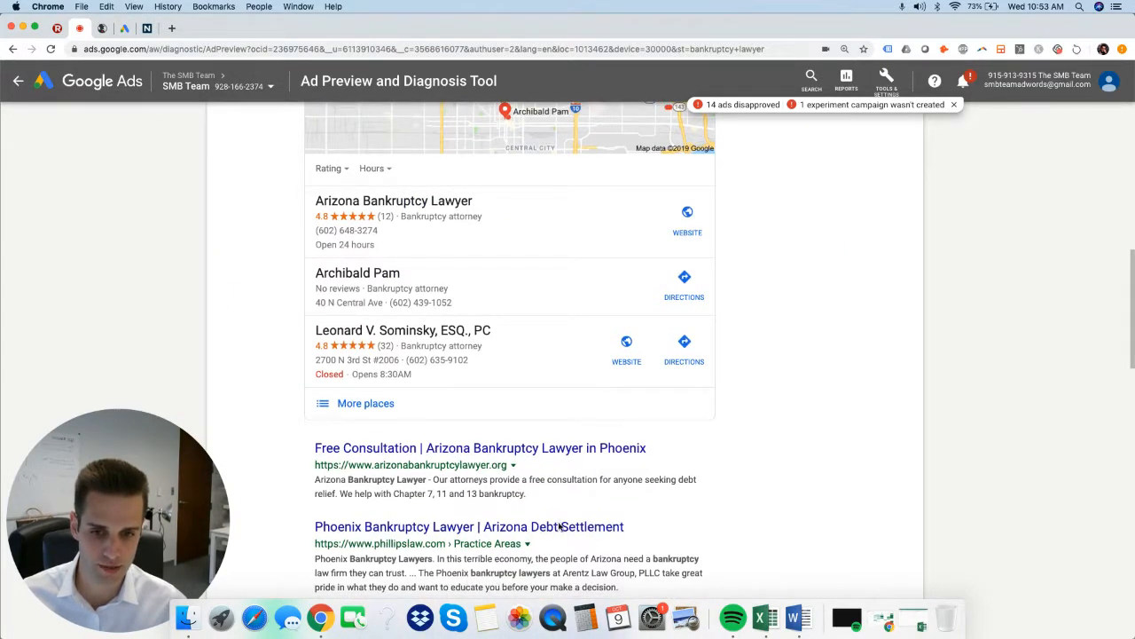
scroll(582, 505, "down", 6)
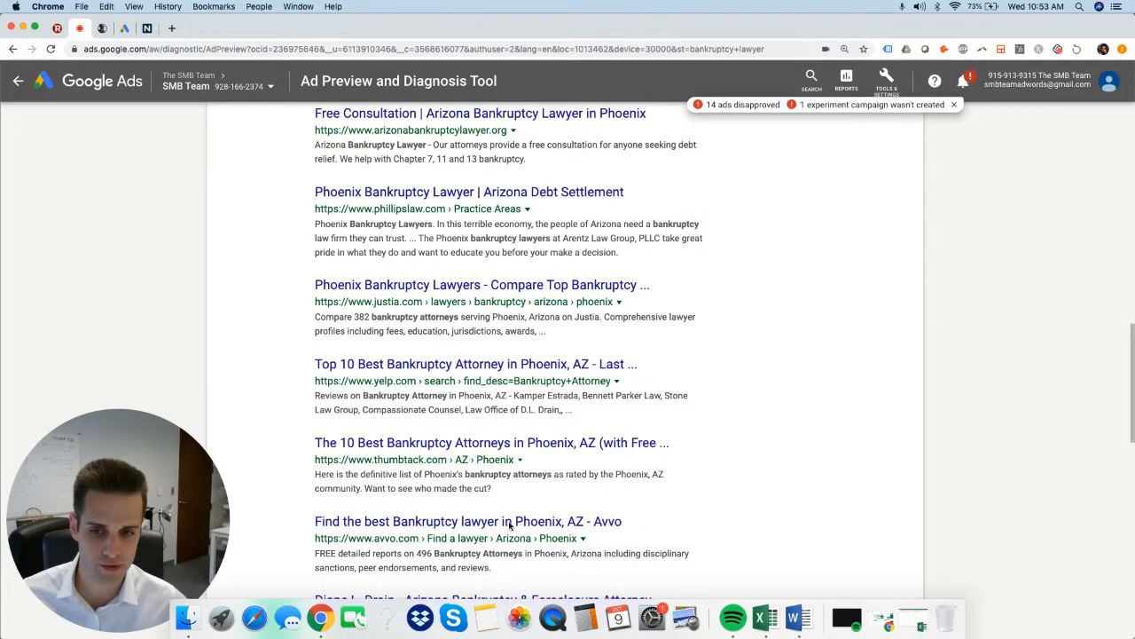
scroll(511, 526, "up", 20)
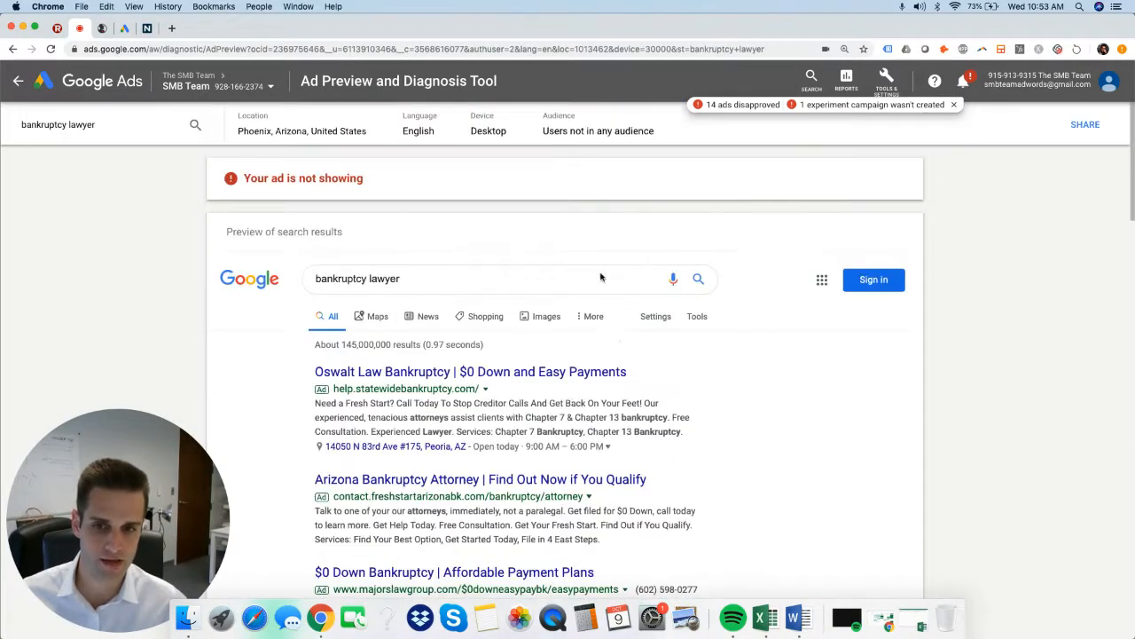
scroll(465, 477, "down", 4)
scroll(514, 405, "up", 2)
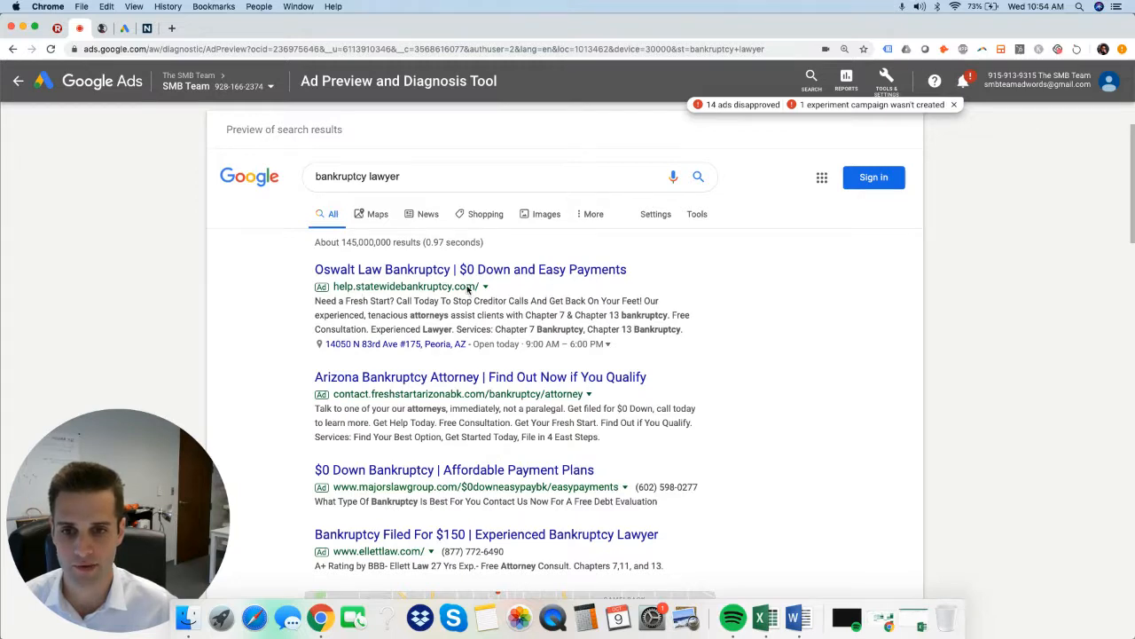
Switch to SpyFu and look up the PPC overview for the domain statewidebankruptcy.com.
left_click(102, 28)
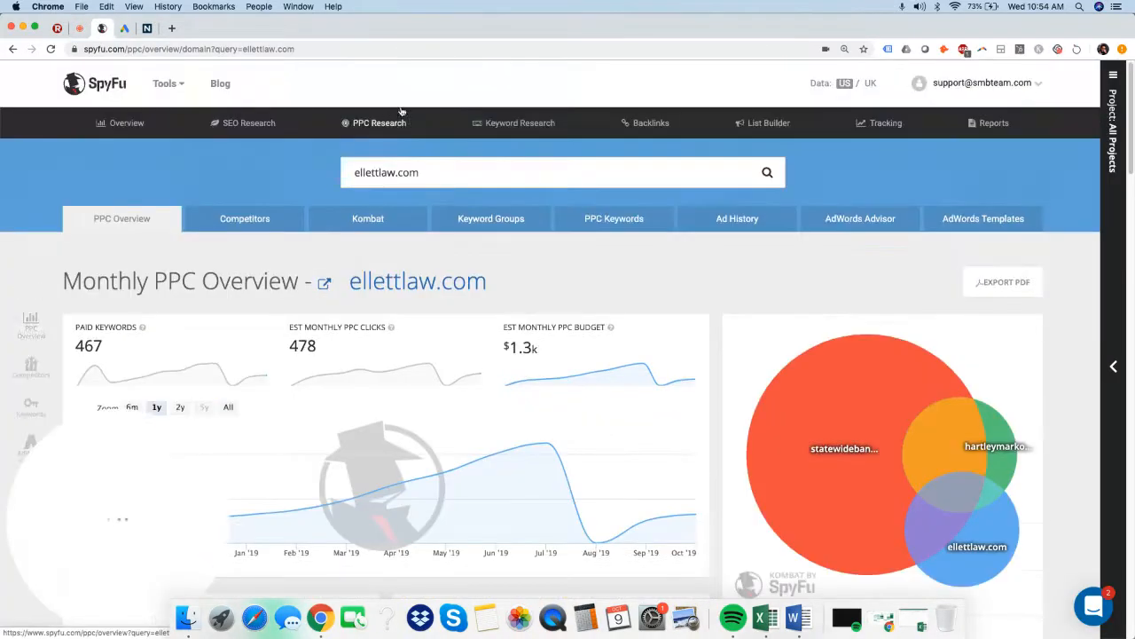
left_click(493, 172)
type("state")
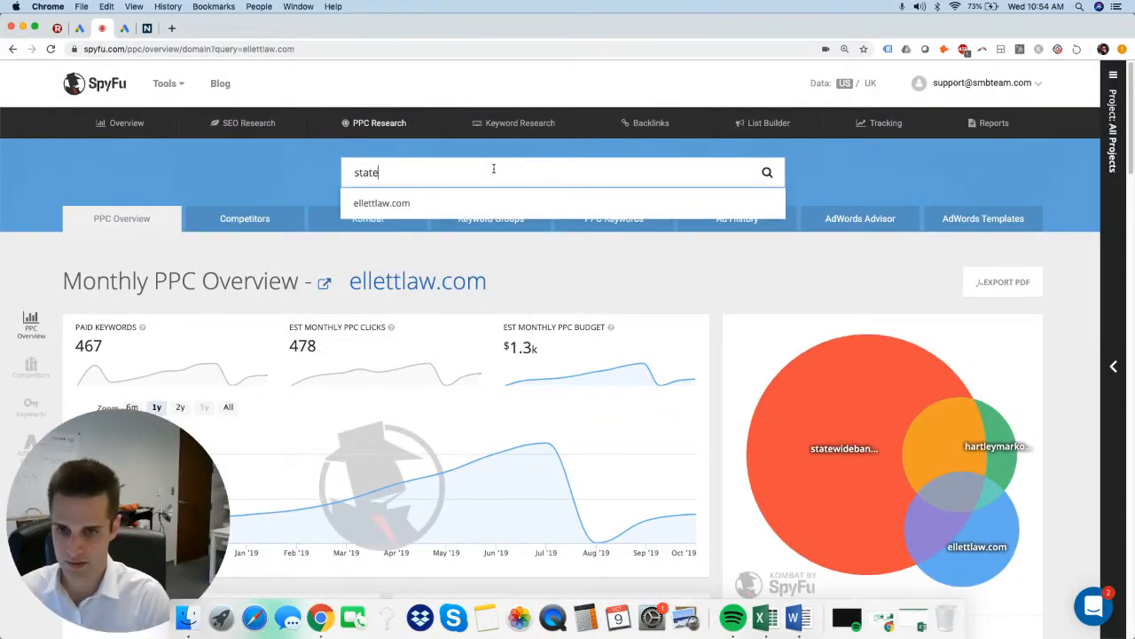
type("wisdeb")
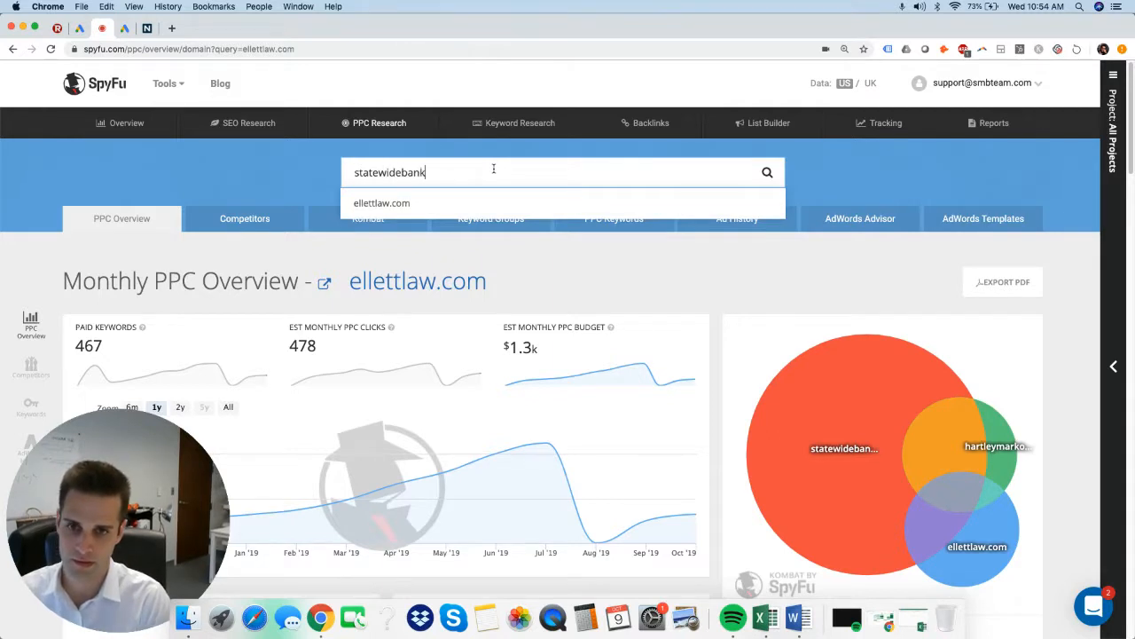
type("ankruptcy.com")
key("Return")
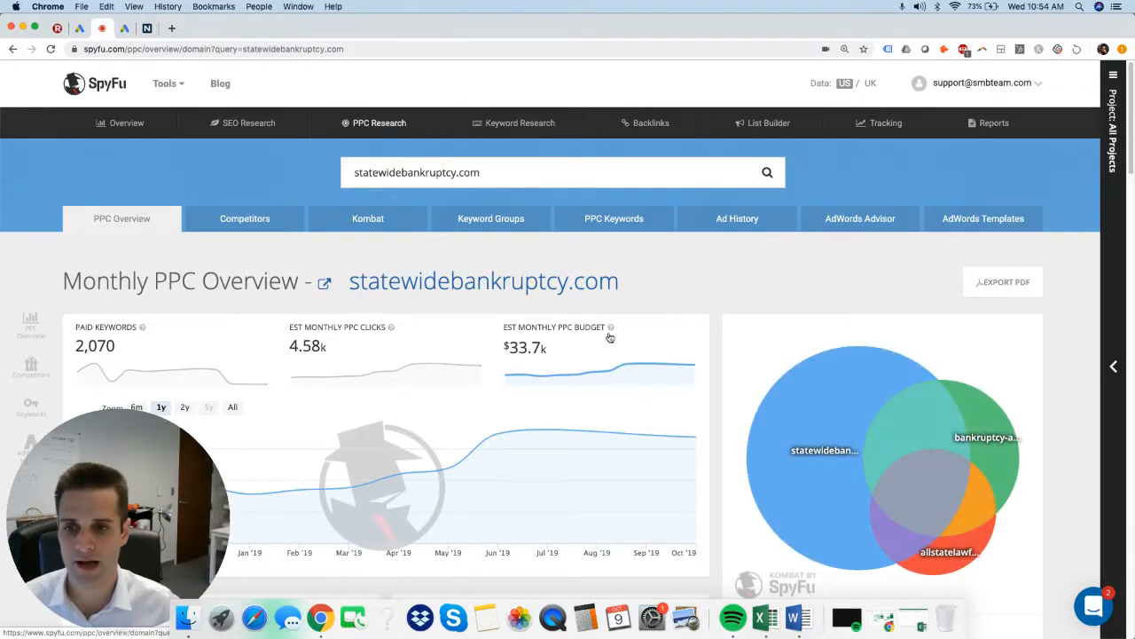
Examine the domain's monthly PPC overview, charting the estimated monthly clicks and the paid keywords over time.
scroll(621, 331, "down", 3)
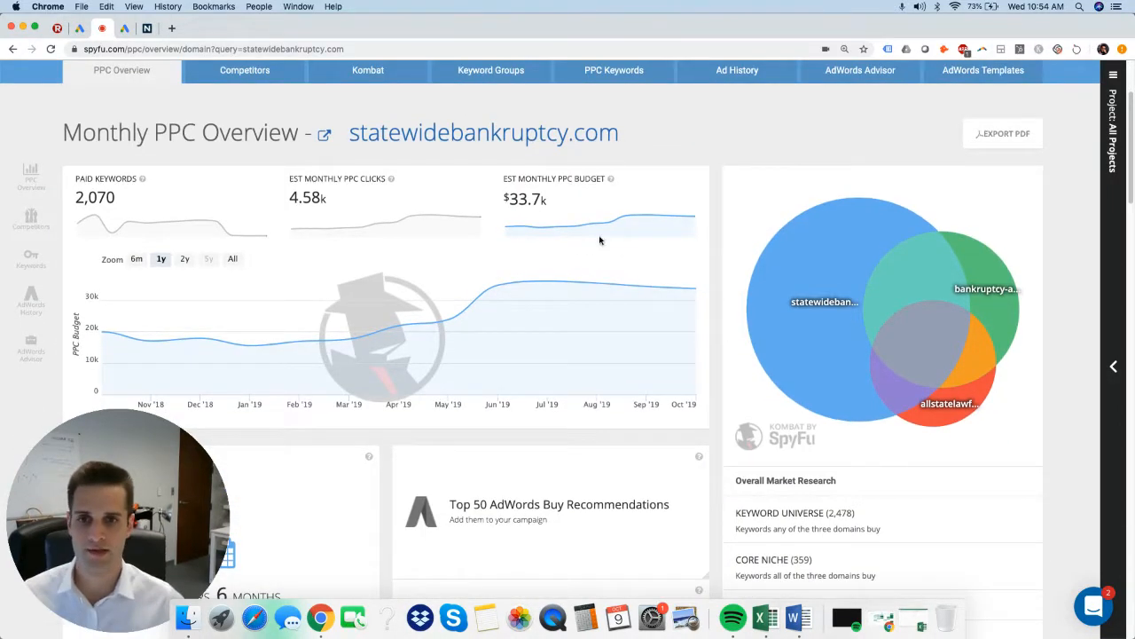
scroll(610, 129, "up", 1)
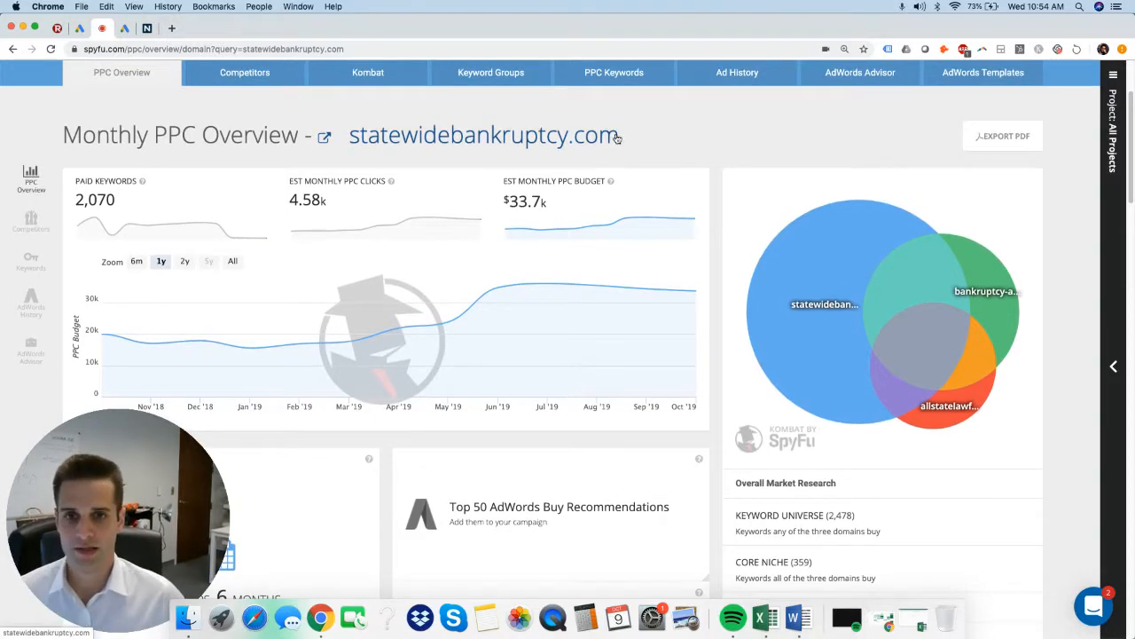
scroll(696, 142, "up", 1)
scroll(674, 178, "down", 2)
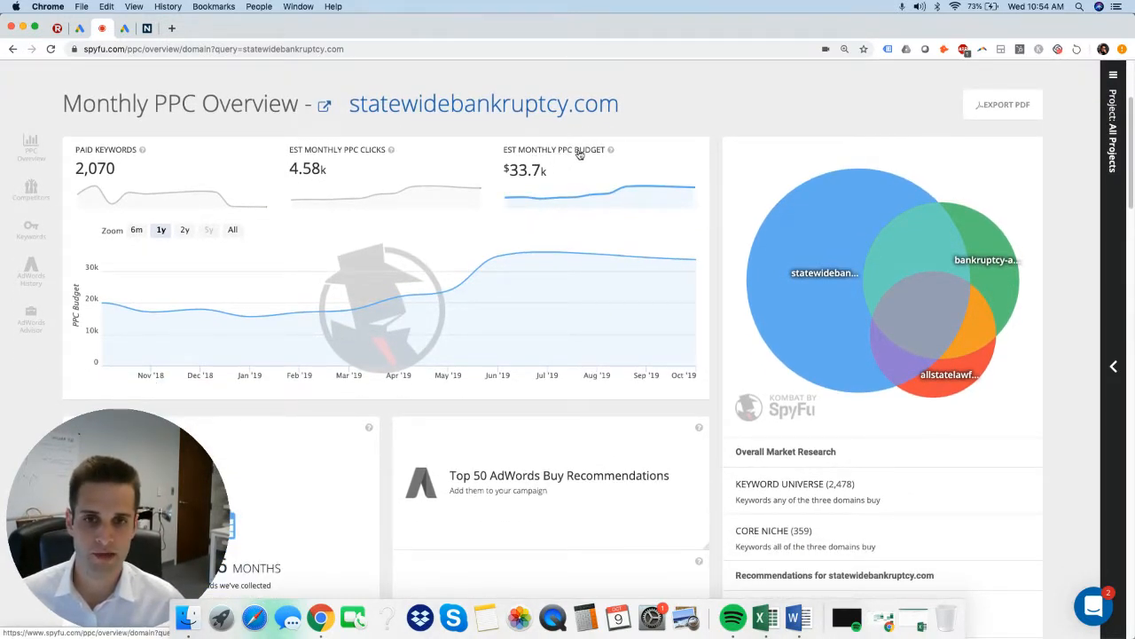
left_click(417, 155)
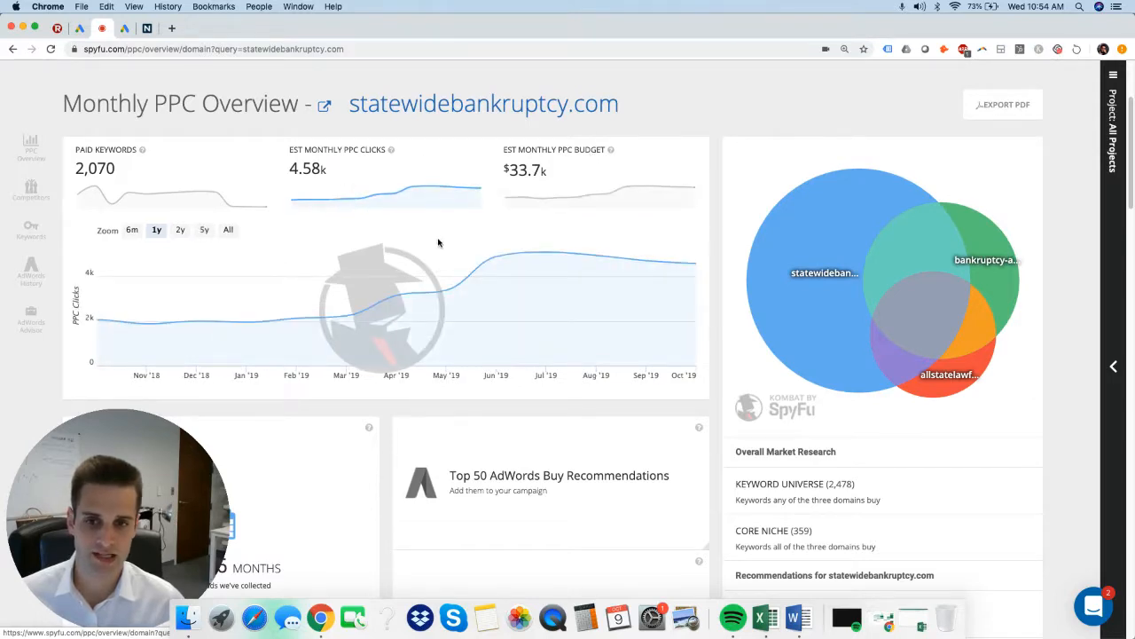
left_click(232, 188)
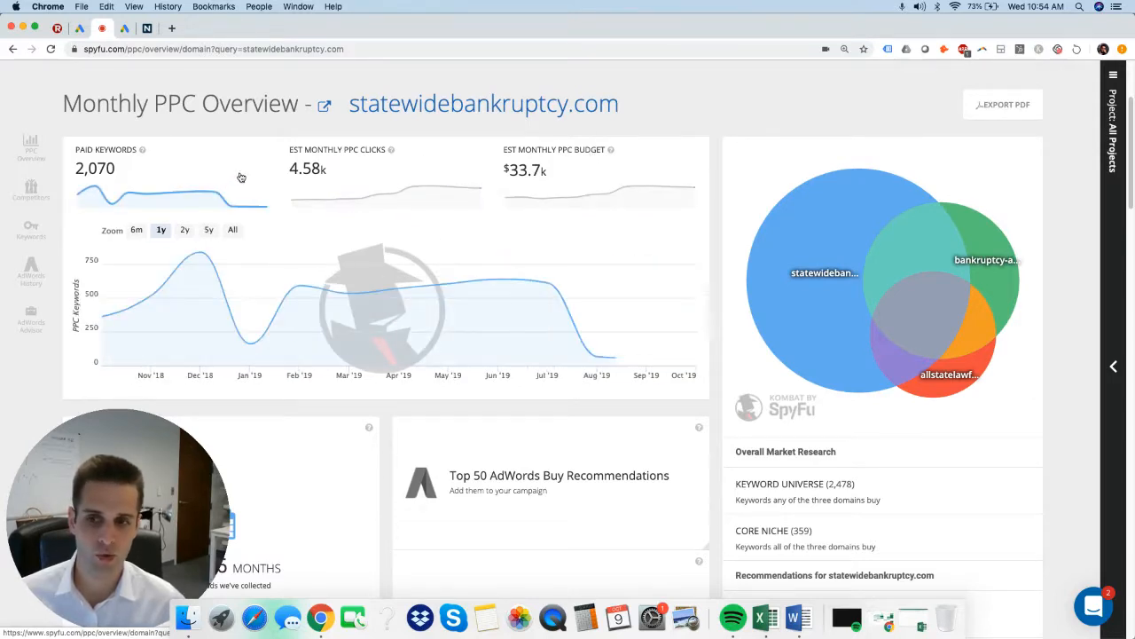
Examine the domain's ad history length, top paid competitors and most profitable paid keywords.
scroll(594, 315, "down", 5)
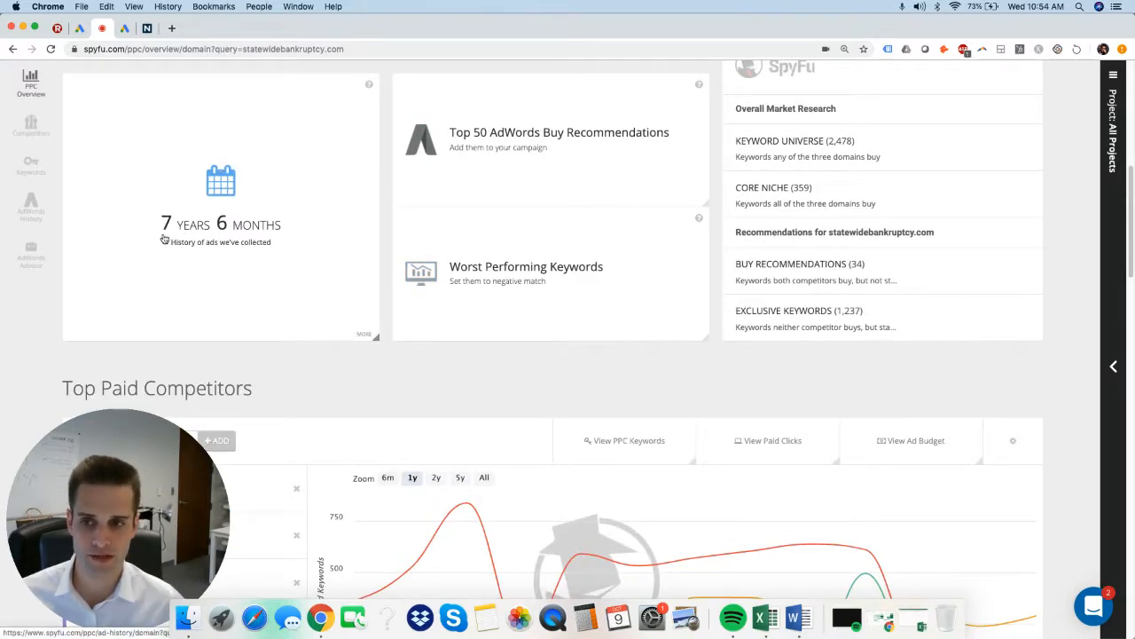
scroll(444, 393, "down", 1)
scroll(444, 393, "down", 5)
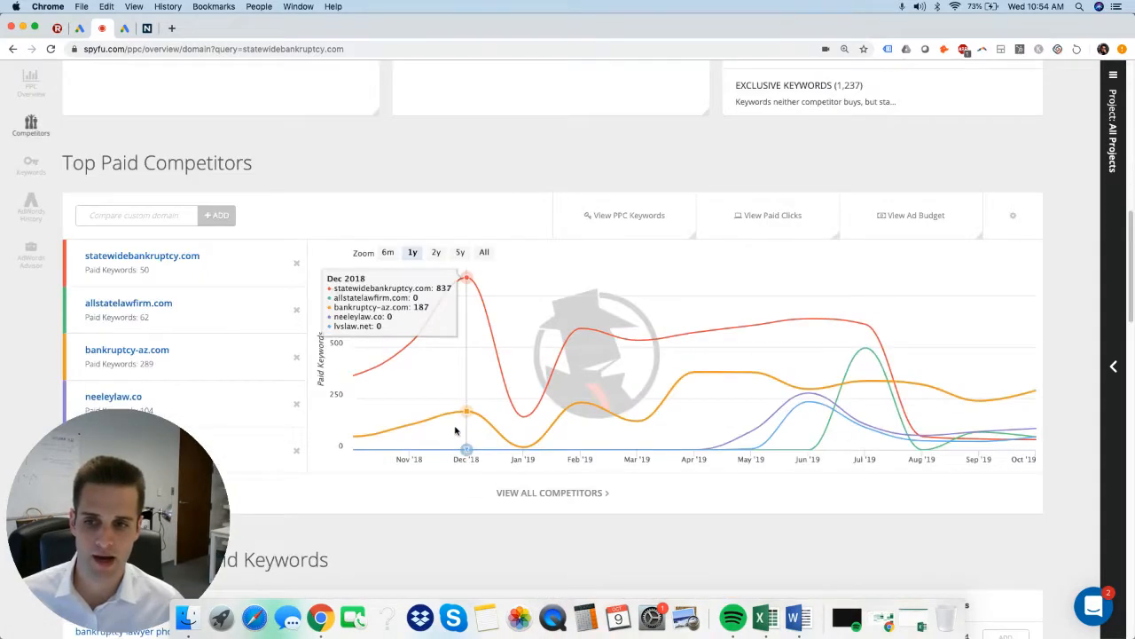
scroll(507, 385, "down", 2)
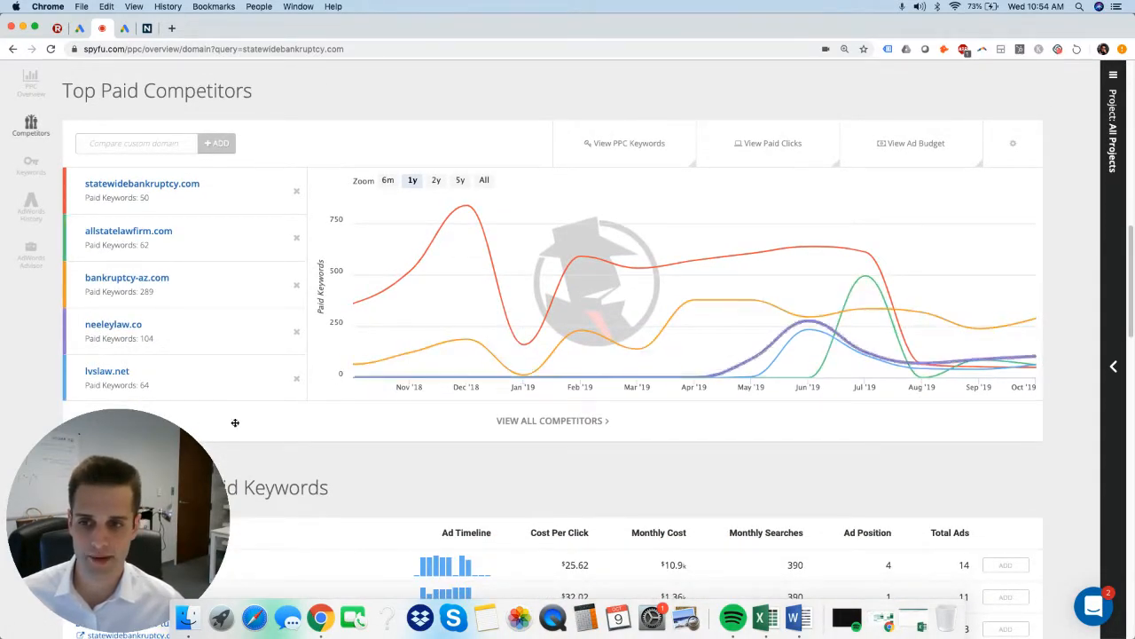
scroll(634, 431, "down", 6)
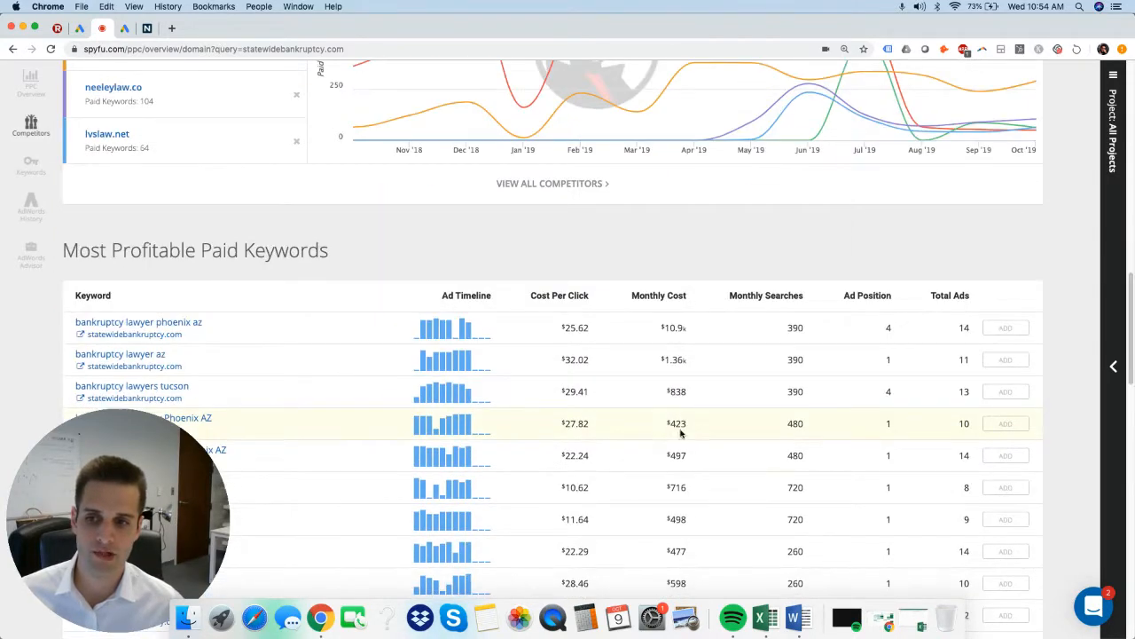
Examine the domain's most profitable paid keywords and the ad copy and monthly ad timeline in its AdWords history.
scroll(705, 439, "down", 5)
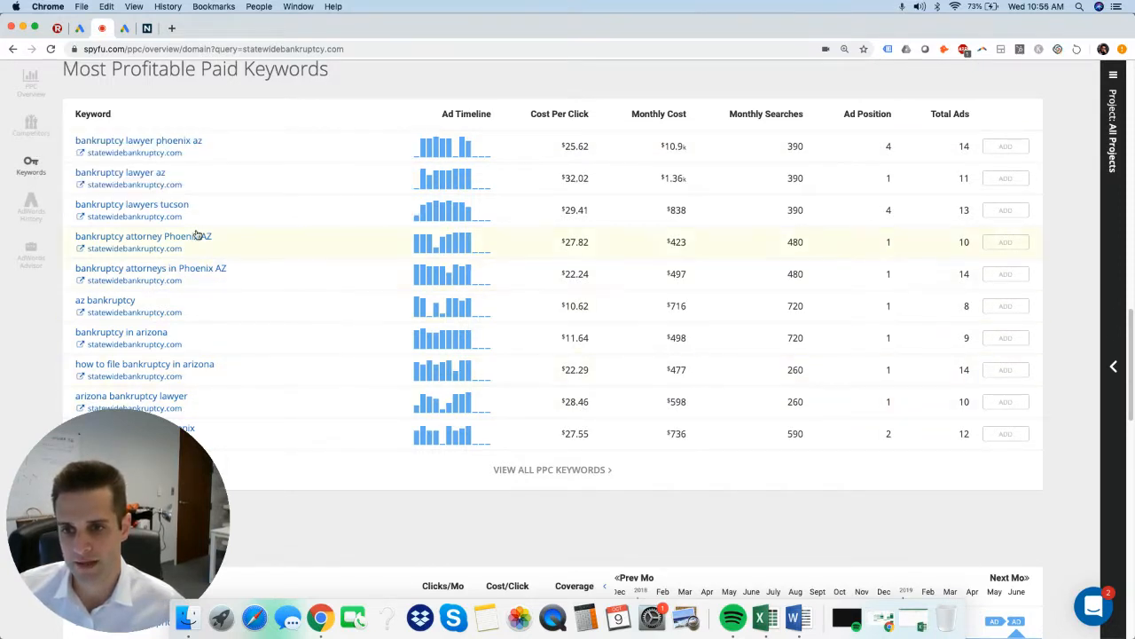
scroll(646, 301, "down", 1)
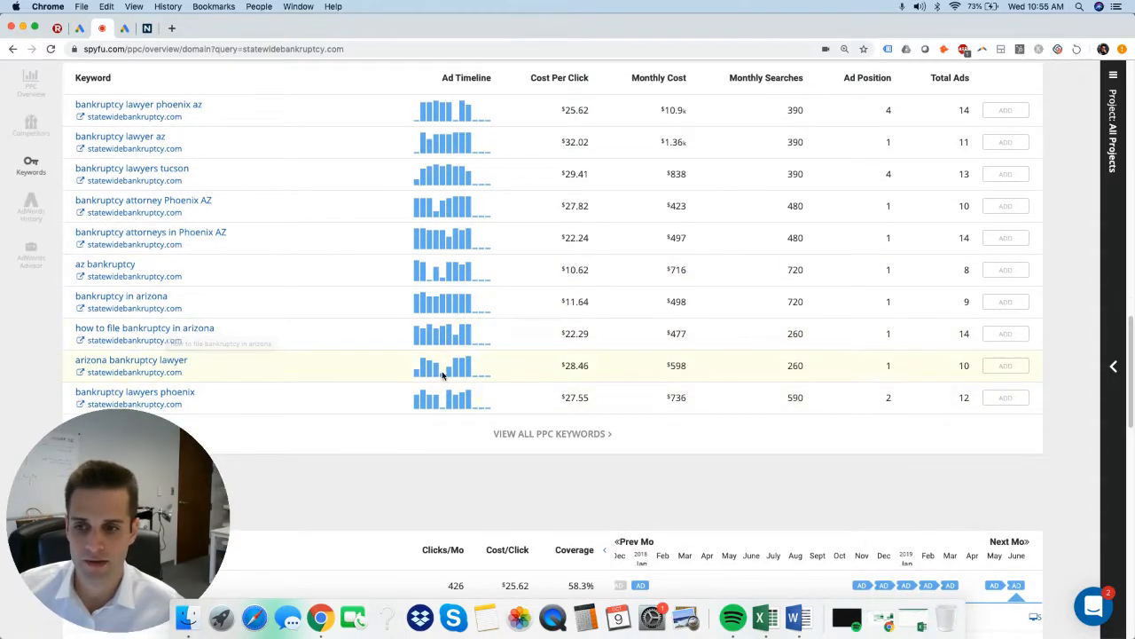
scroll(585, 355, "down", 5)
scroll(594, 337, "down", 3)
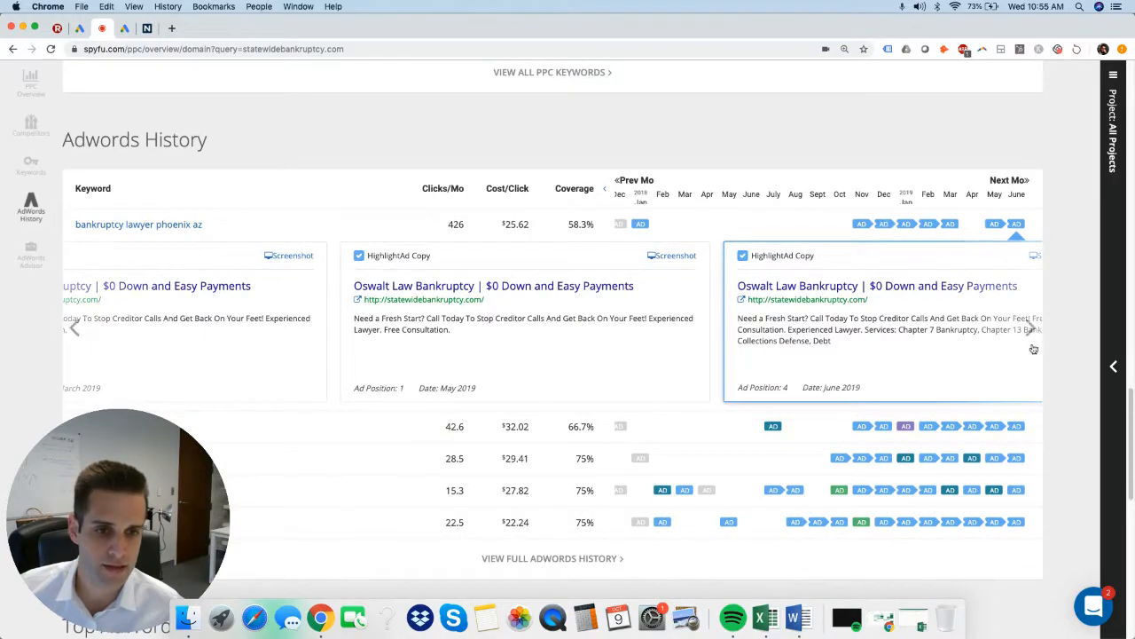
scroll(1026, 351, "down", 2)
scroll(1029, 310, "up", 1)
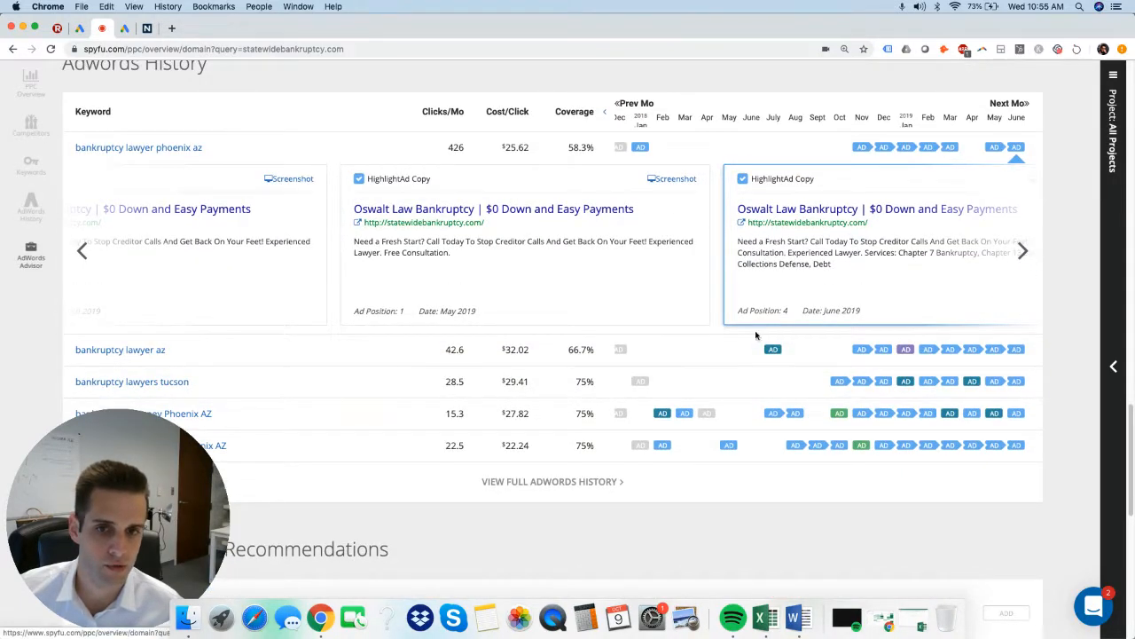
scroll(760, 405, "down", 1)
scroll(760, 407, "down", 1)
scroll(759, 401, "up", 1)
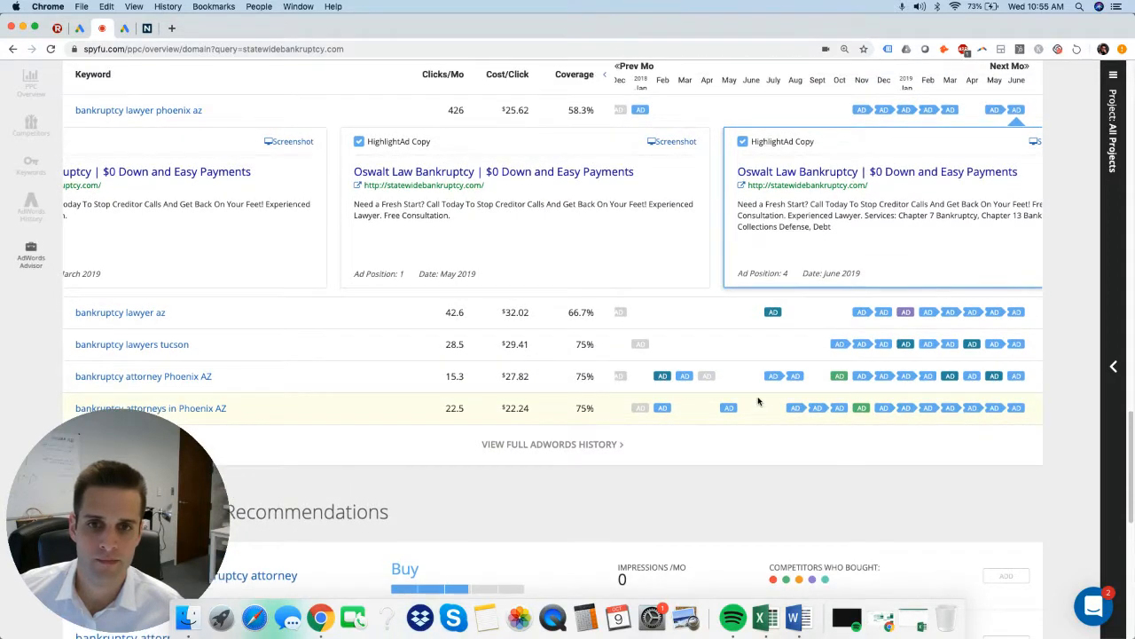
scroll(760, 401, "down", 5)
scroll(758, 401, "up", 6)
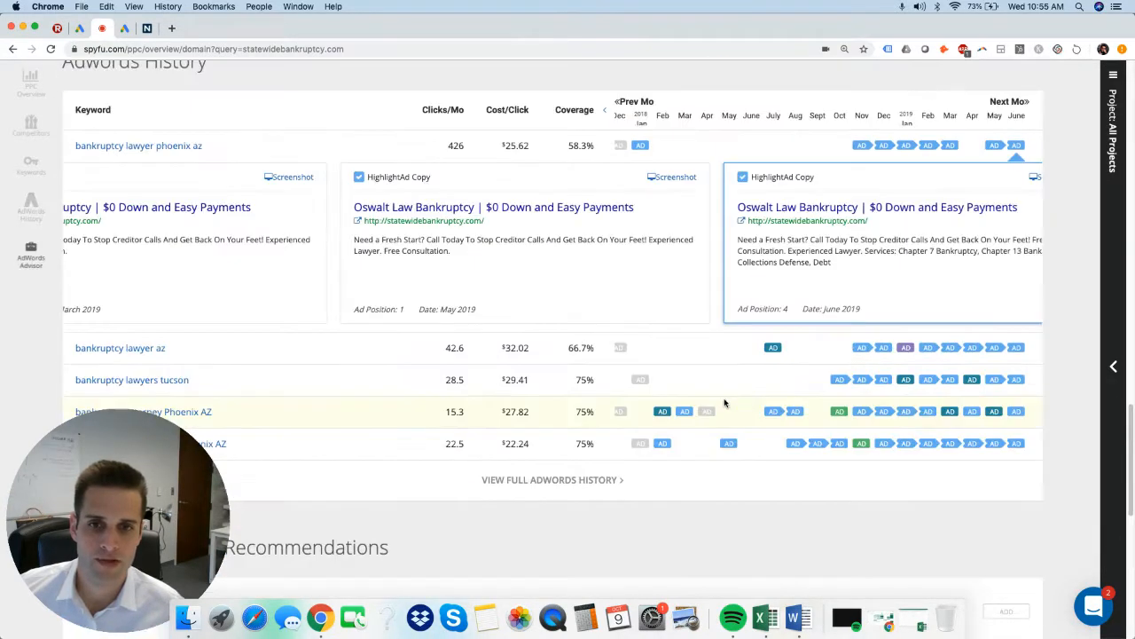
Check the ad coverage for the keyword "bankruptcy lawyer az" and review the top AdWords buy recommendations.
left_click_drag(578, 348, 590, 349)
left_click(570, 353)
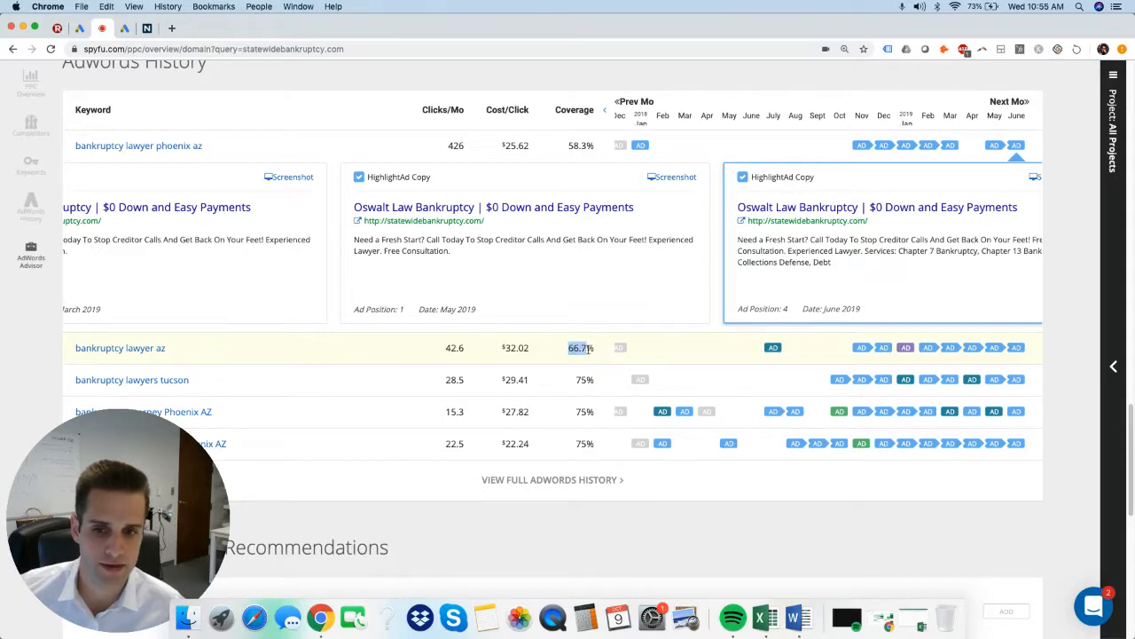
left_click(596, 353)
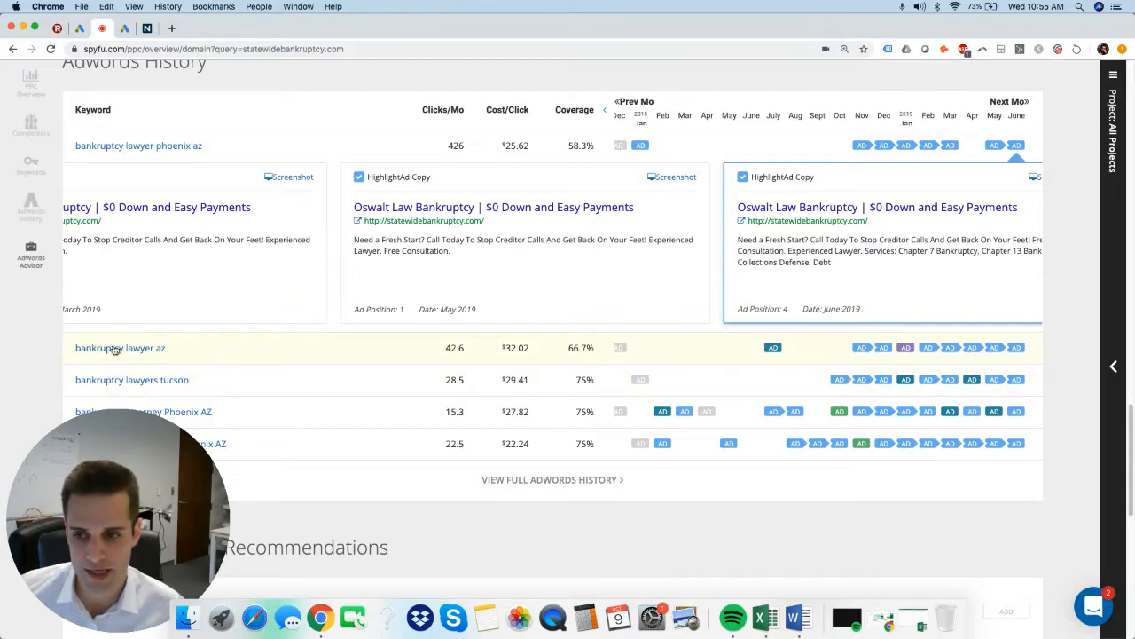
scroll(676, 393, "down", 2)
scroll(677, 394, "down", 8)
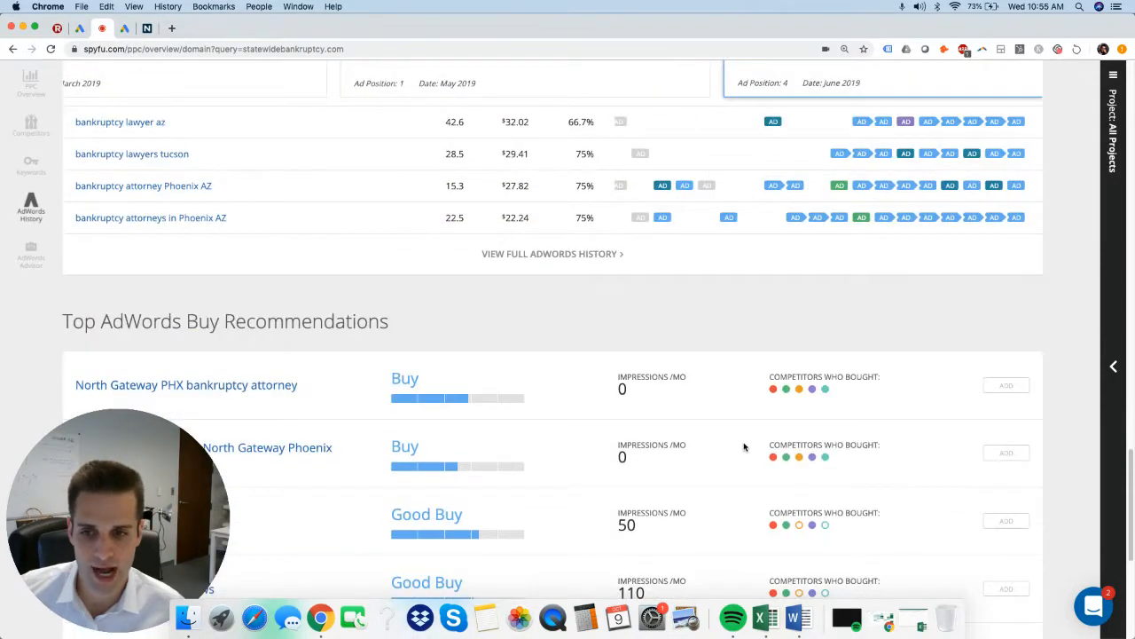
scroll(761, 458, "down", 4)
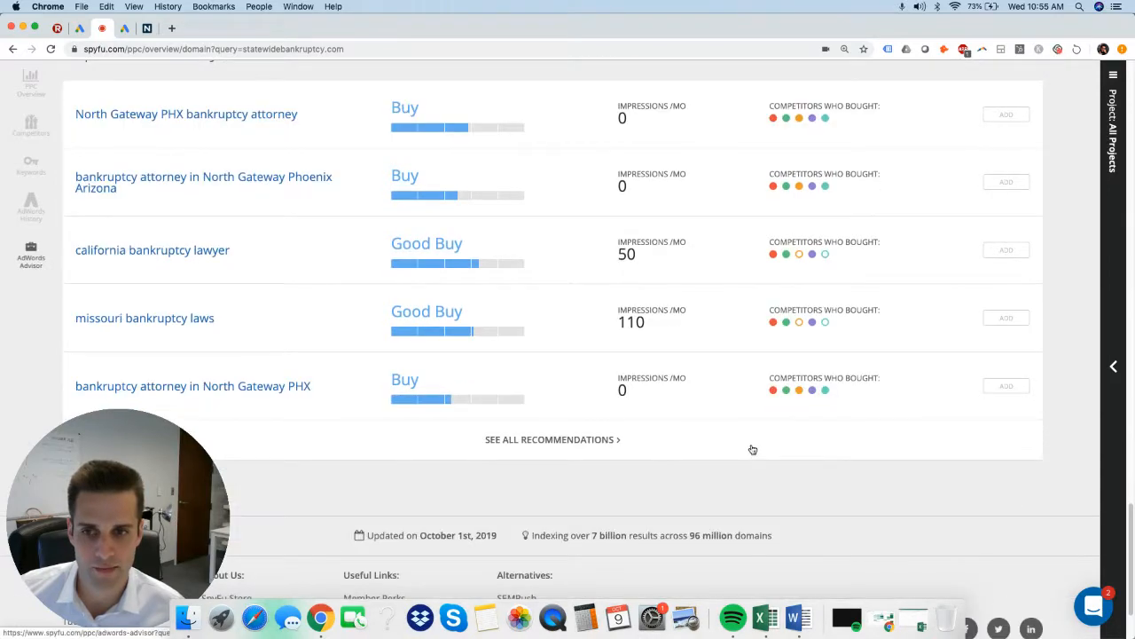
Open the full PPC keyword list for statewidebankruptcy.com and sort it by monthly searches, highest first.
scroll(744, 416, "up", 20)
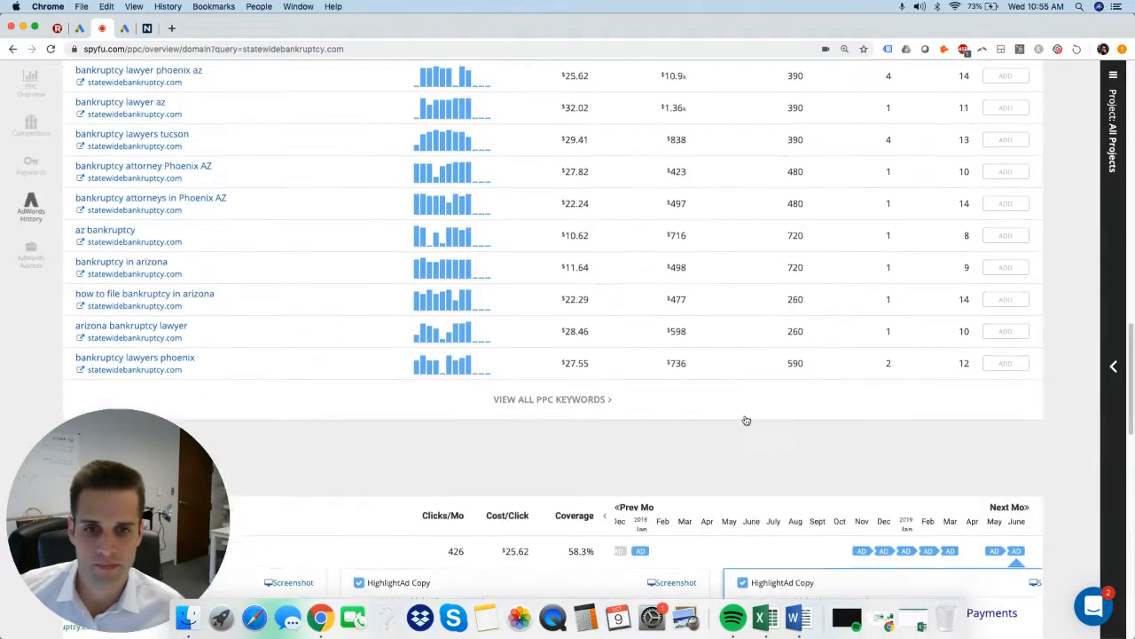
scroll(703, 417, "up", 2)
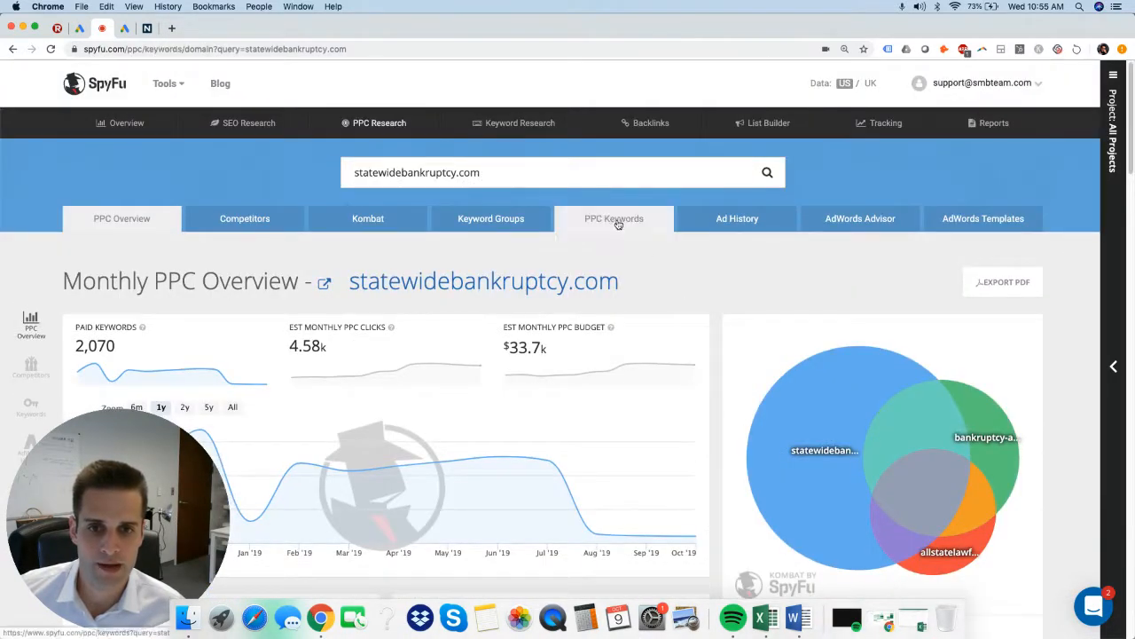
left_click(627, 227)
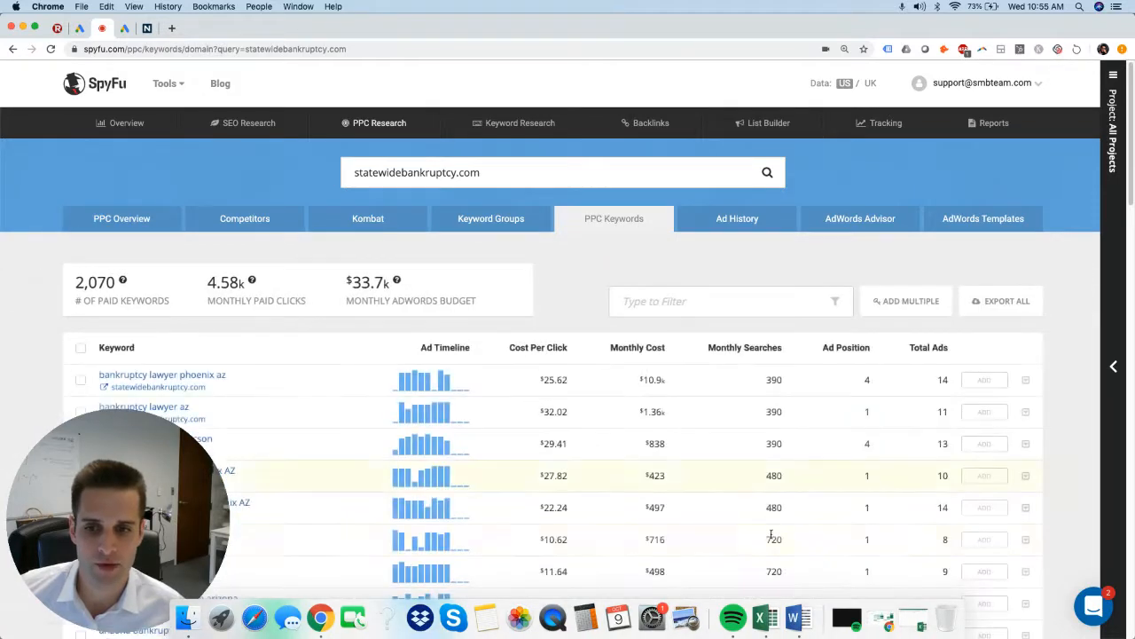
scroll(838, 391, "down", 6)
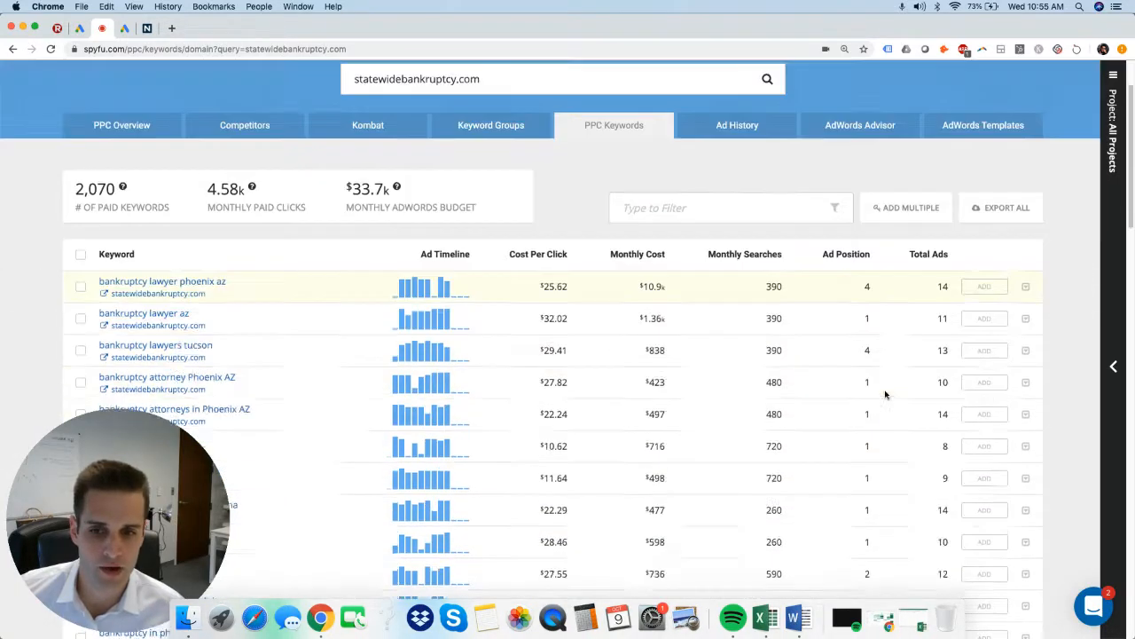
scroll(893, 385, "up", 1)
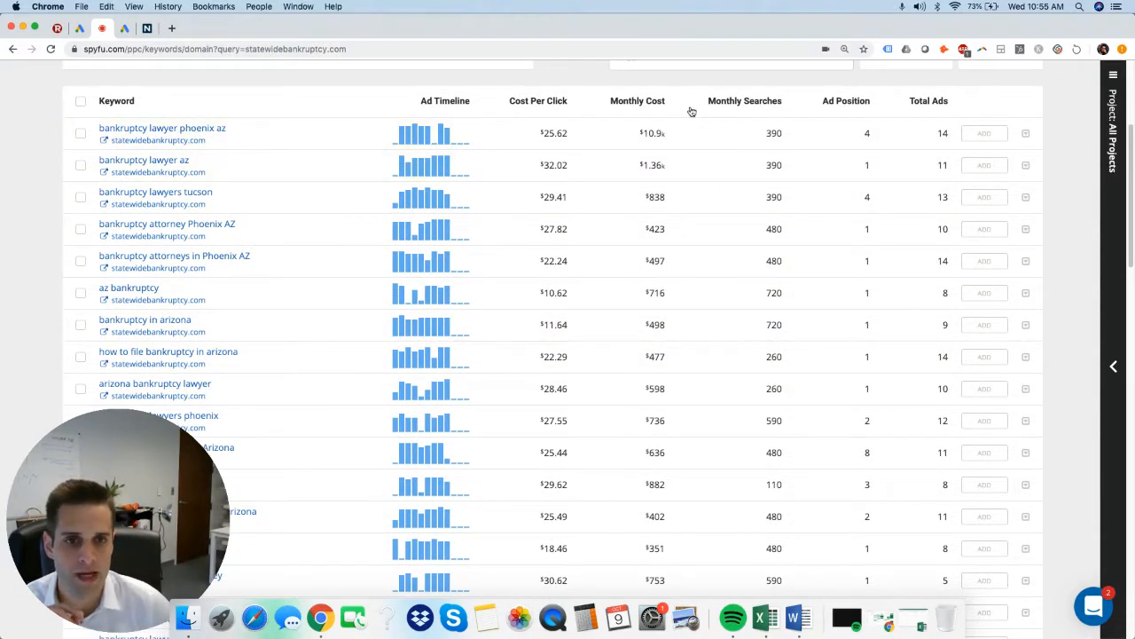
left_click(760, 104)
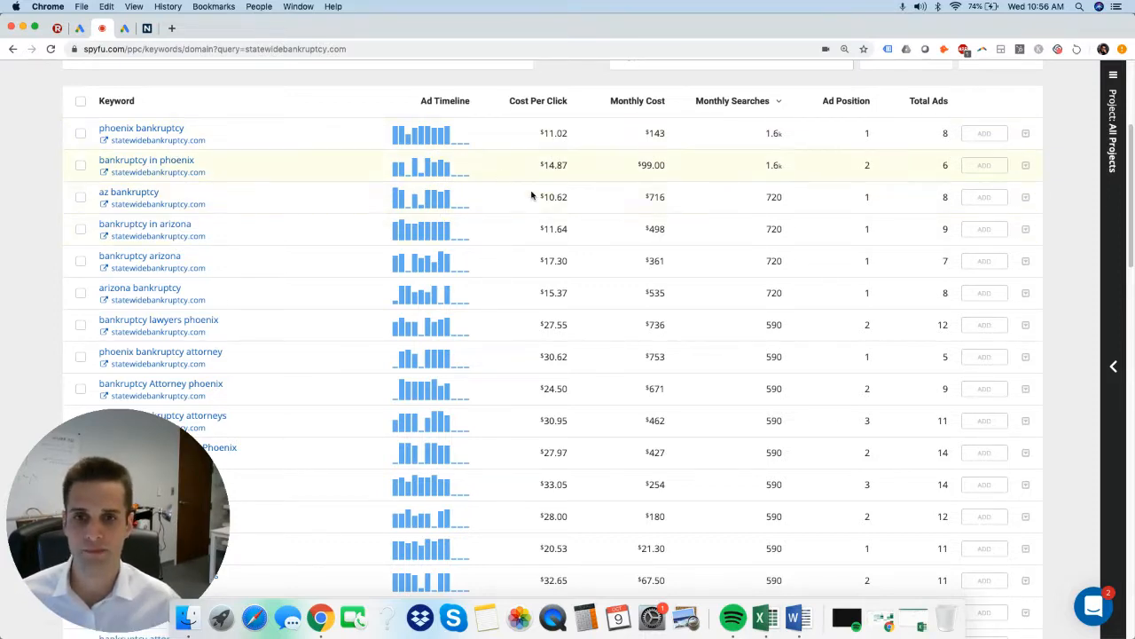
Examine the sorted PPC keywords with their costs and search volumes, and the domain's paid keyword totals.
scroll(626, 307, "down", 10)
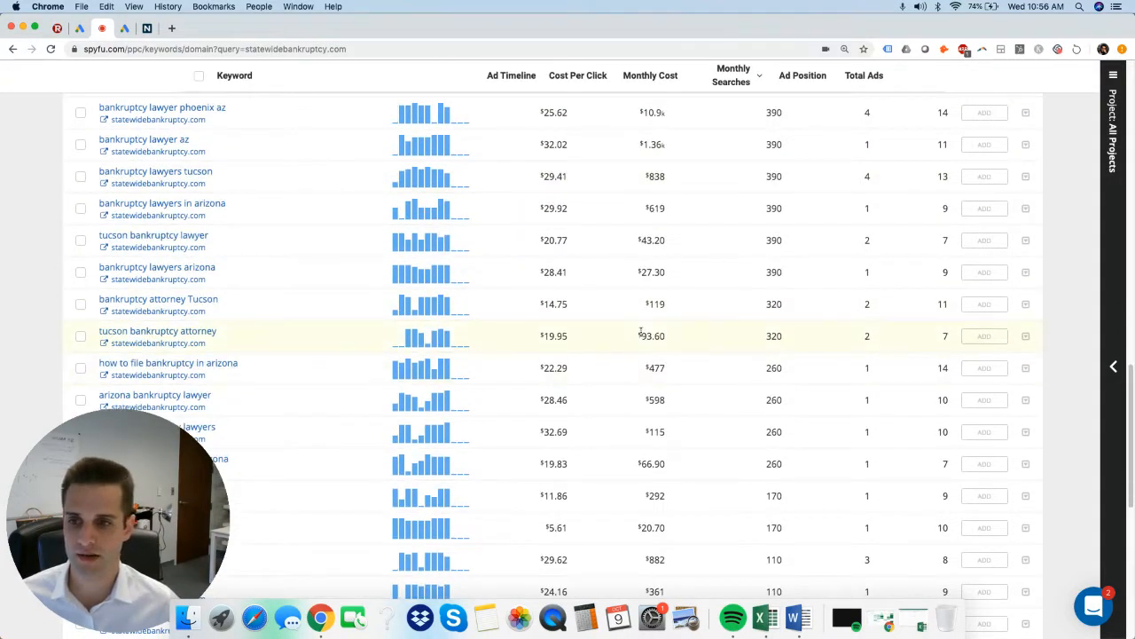
scroll(626, 348, "down", 3)
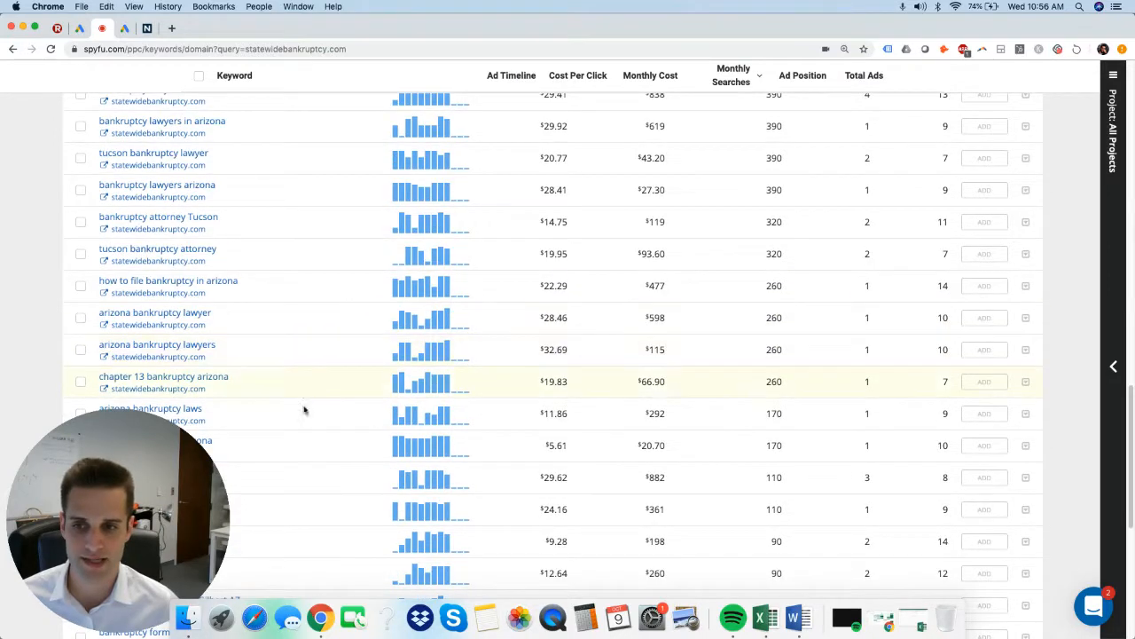
scroll(204, 354, "down", 3)
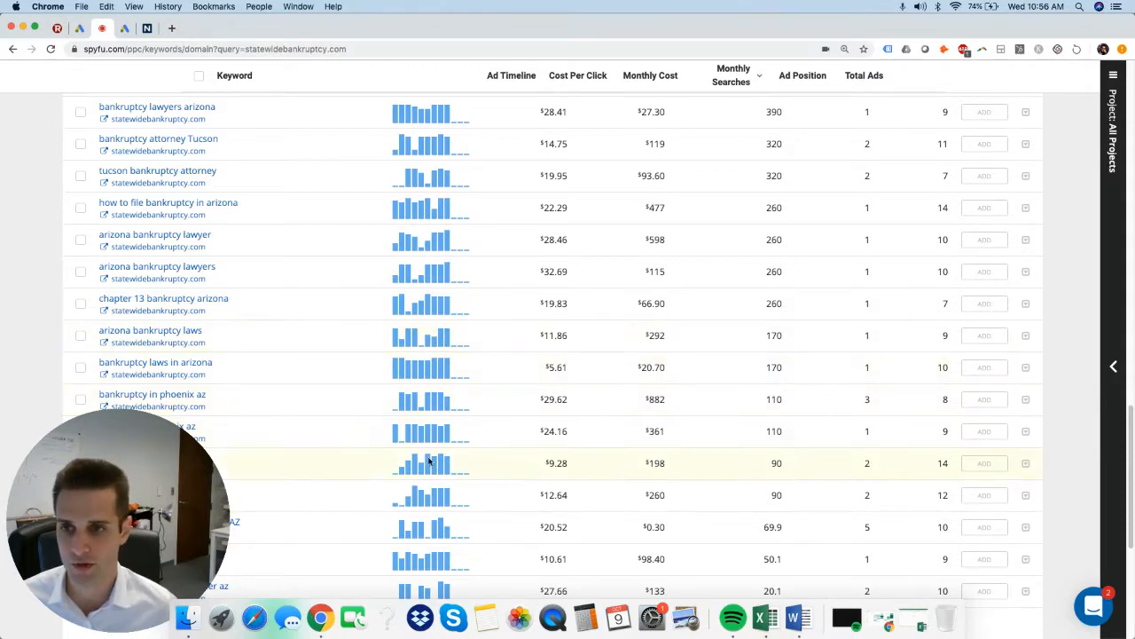
scroll(278, 256, "up", 10)
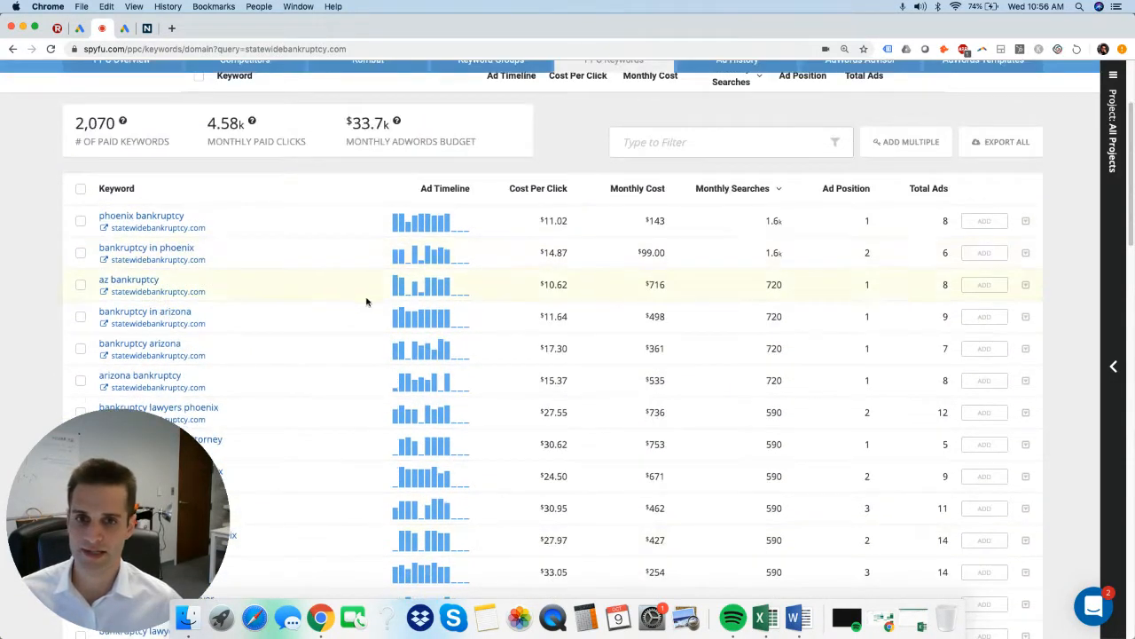
scroll(367, 302, "up", 4)
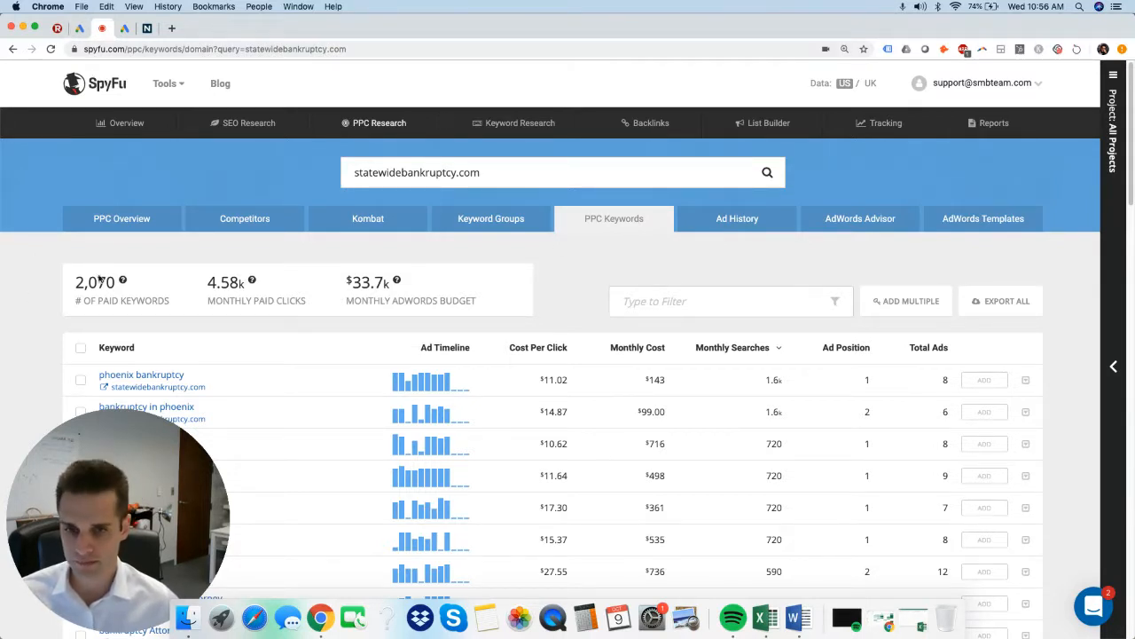
left_click(465, 174)
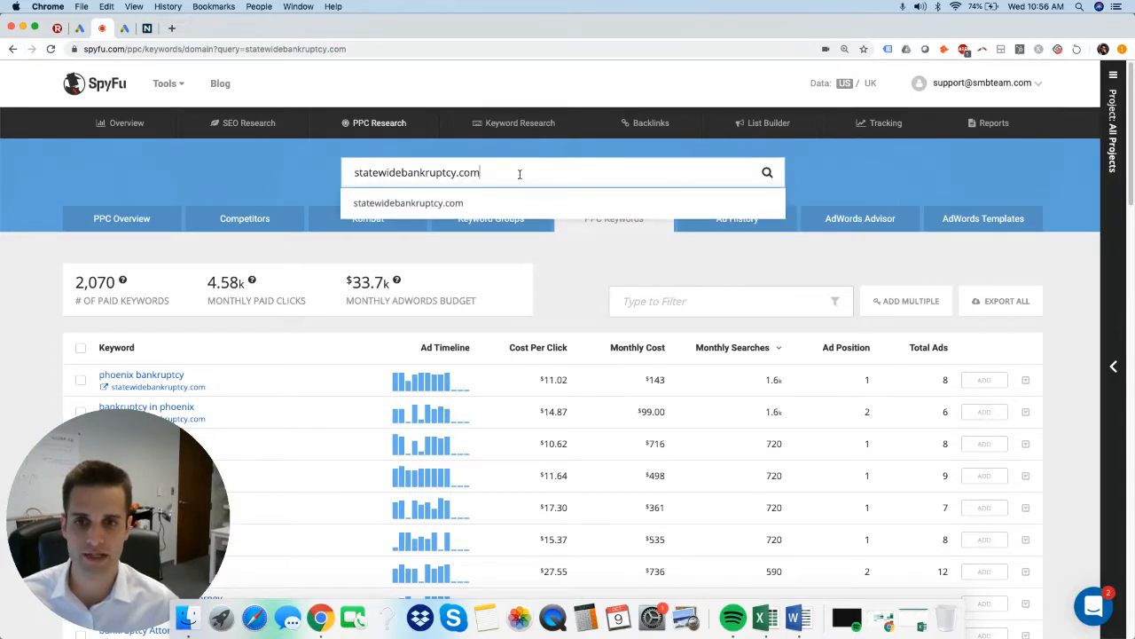
double_click(594, 288)
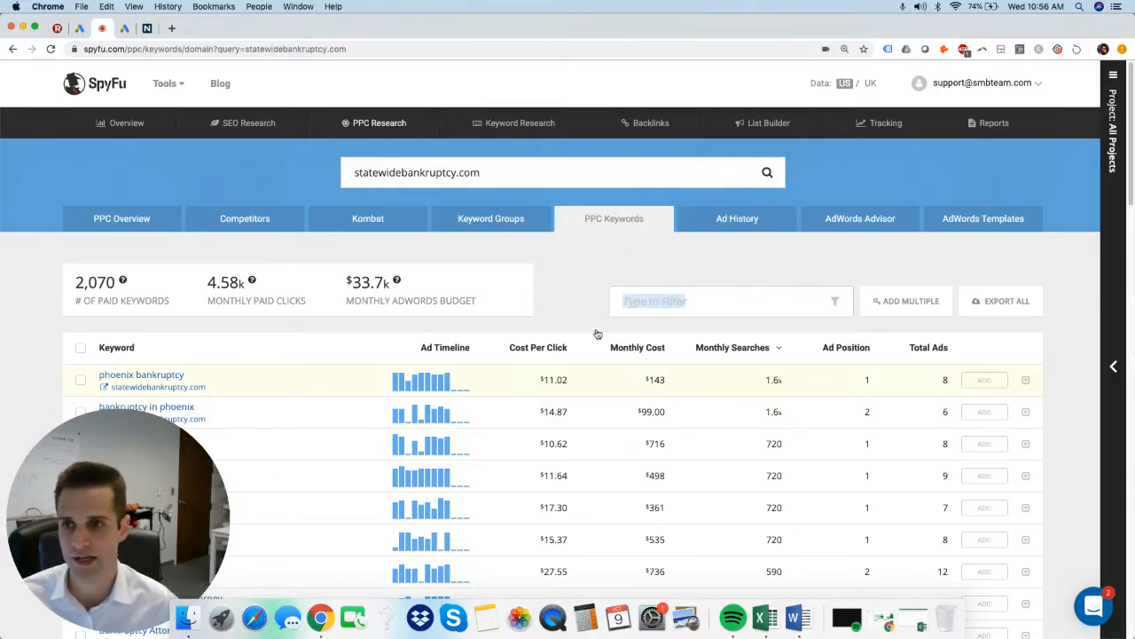
Switch to the Google Ads Ad Preview and Diagnosis Tool and review the ads and map listings for "bankruptcy lawyer".
left_click(79, 29)
scroll(505, 531, "down", 3)
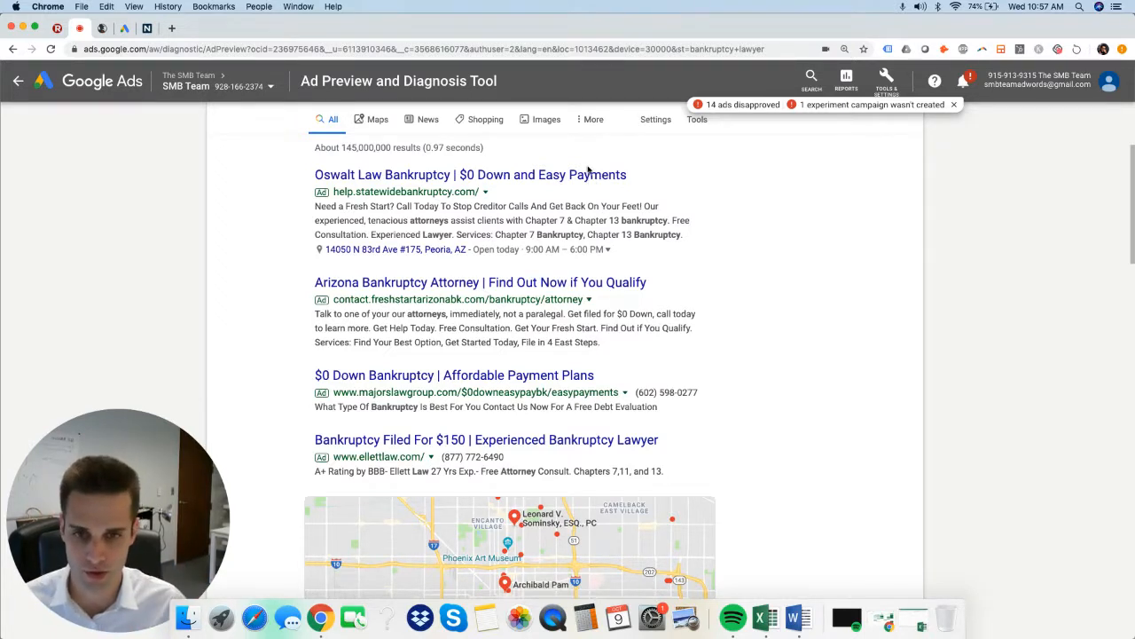
scroll(620, 267, "down", 10)
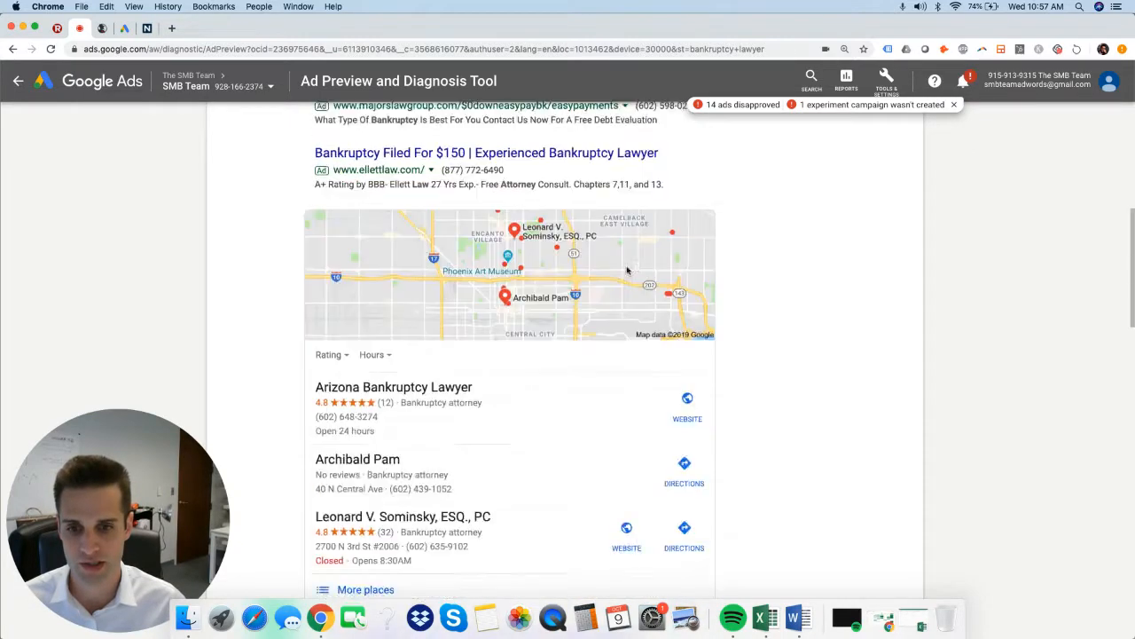
scroll(621, 266, "up", 15)
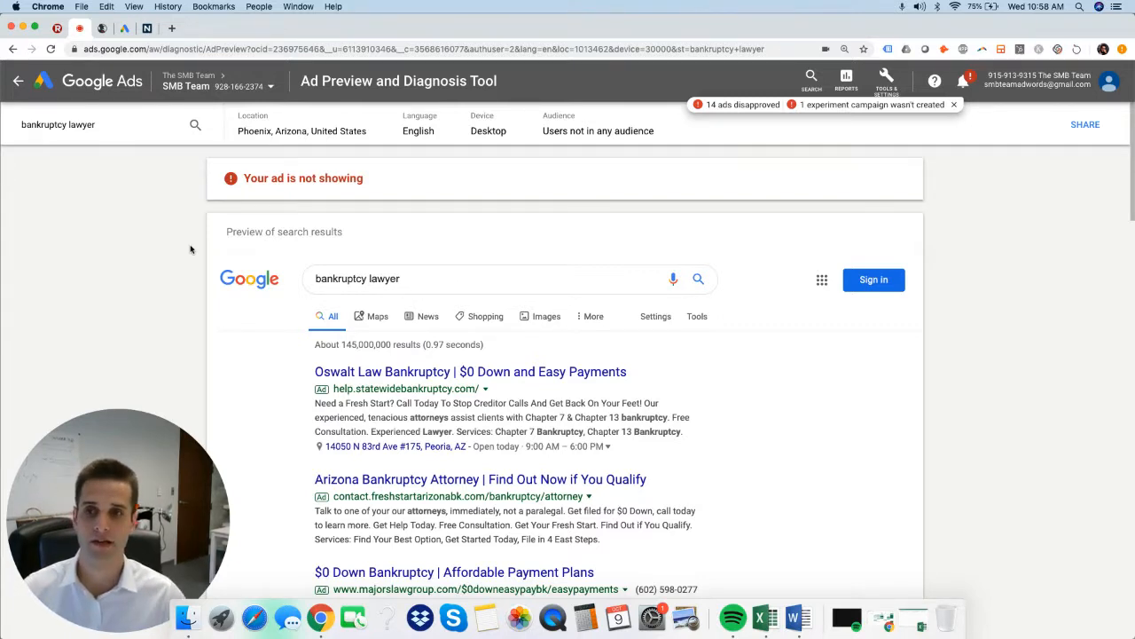
Switch to Google Ads Keyword Planner and start discovering new keywords with the seed term "bankruptcy lawyer".
left_click(124, 28)
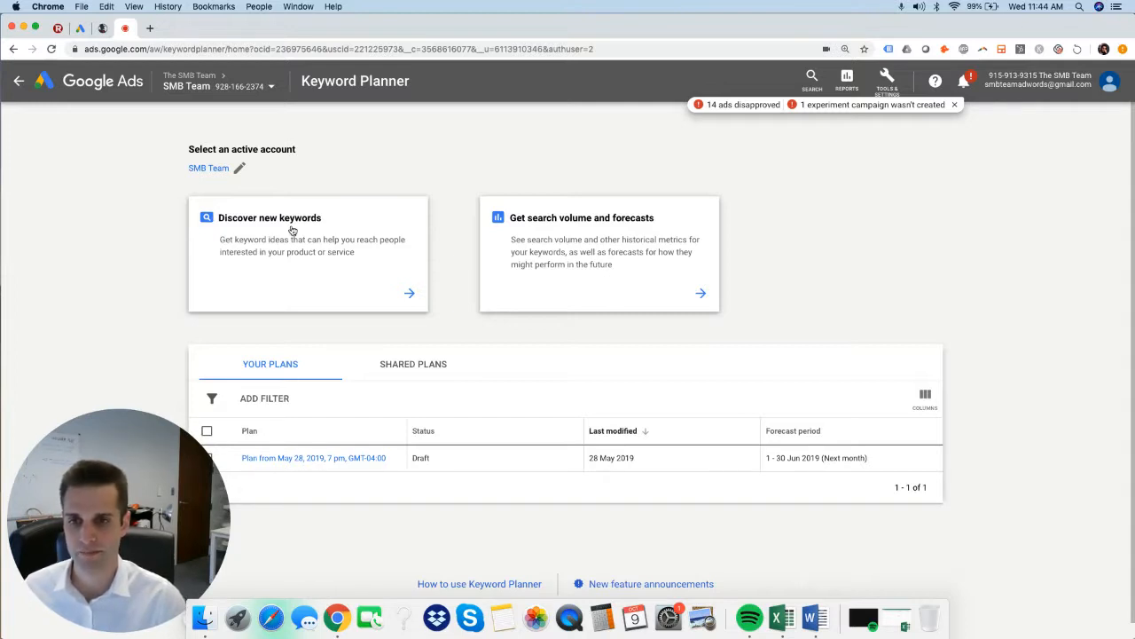
left_click(342, 262)
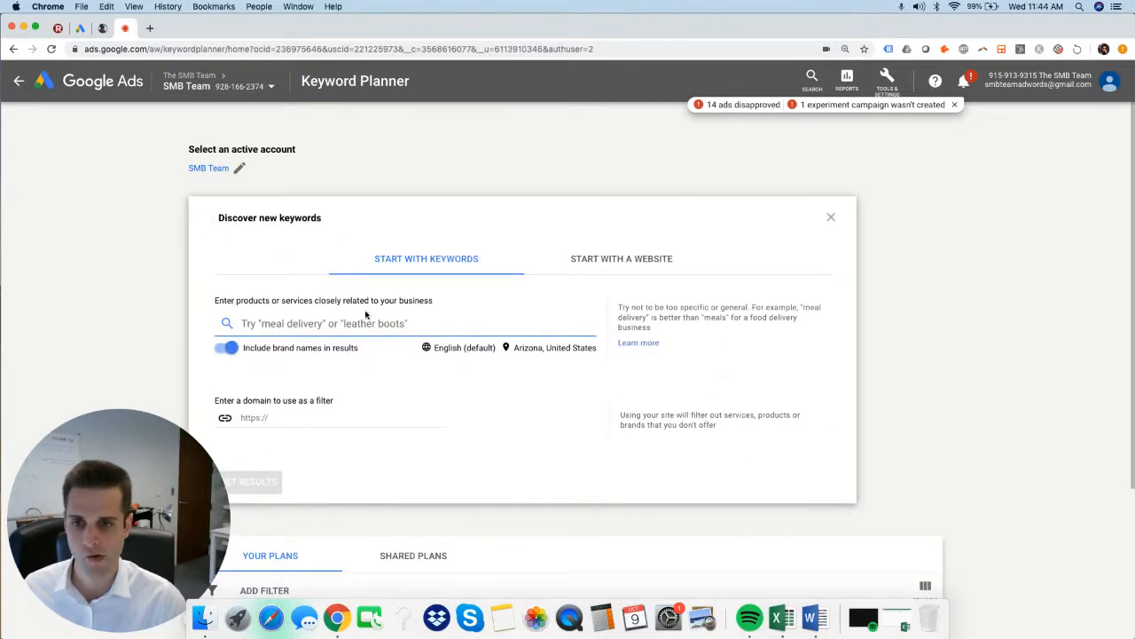
type("bankr")
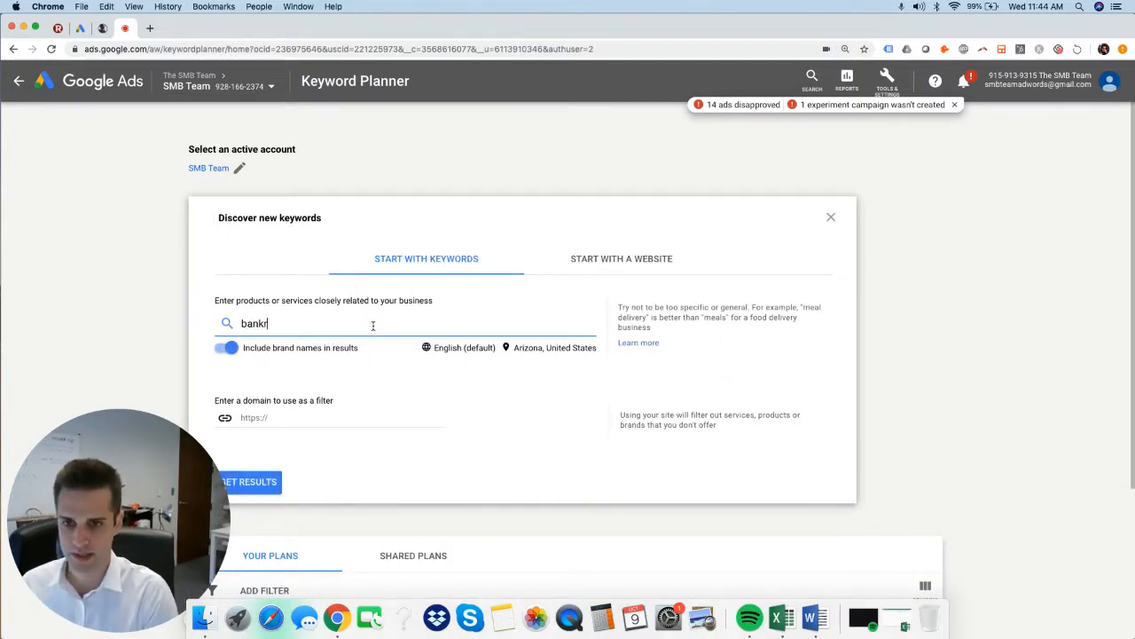
type("uptcy lawyer")
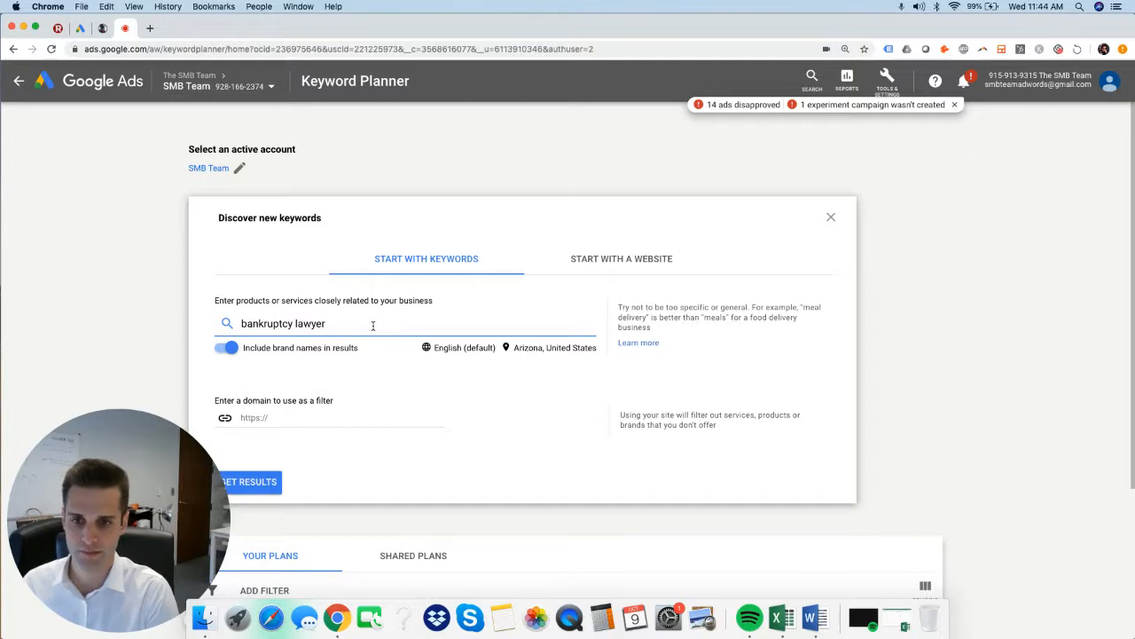
key("Return")
Add "bankruptcy attorney arizona" as a second seed keyword for the new keyword search.
type("bankrup")
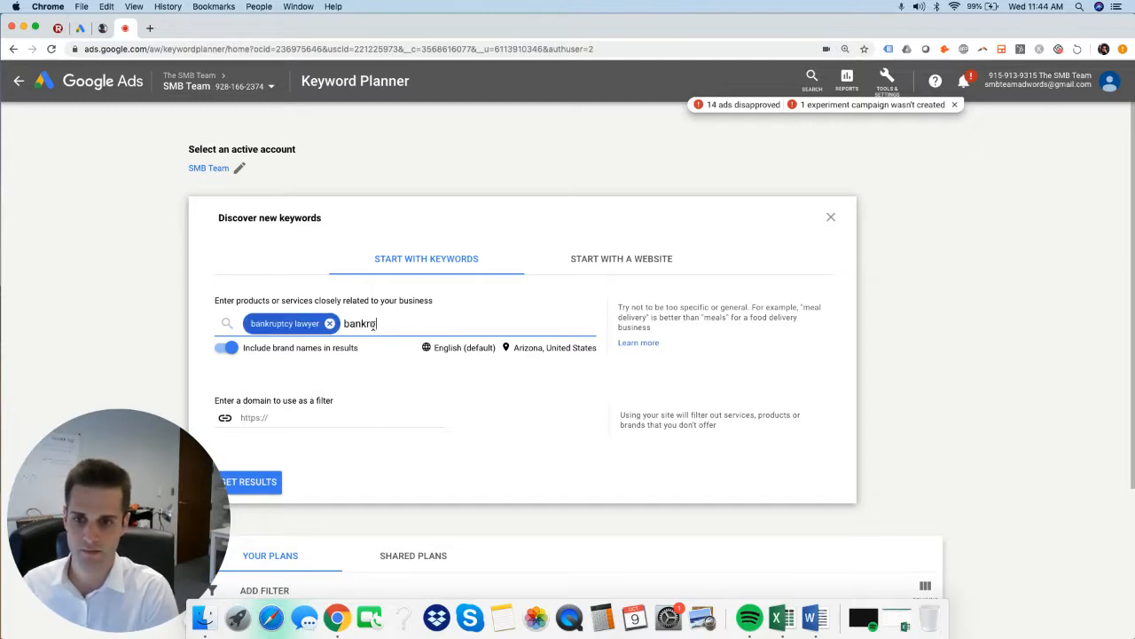
type("t")
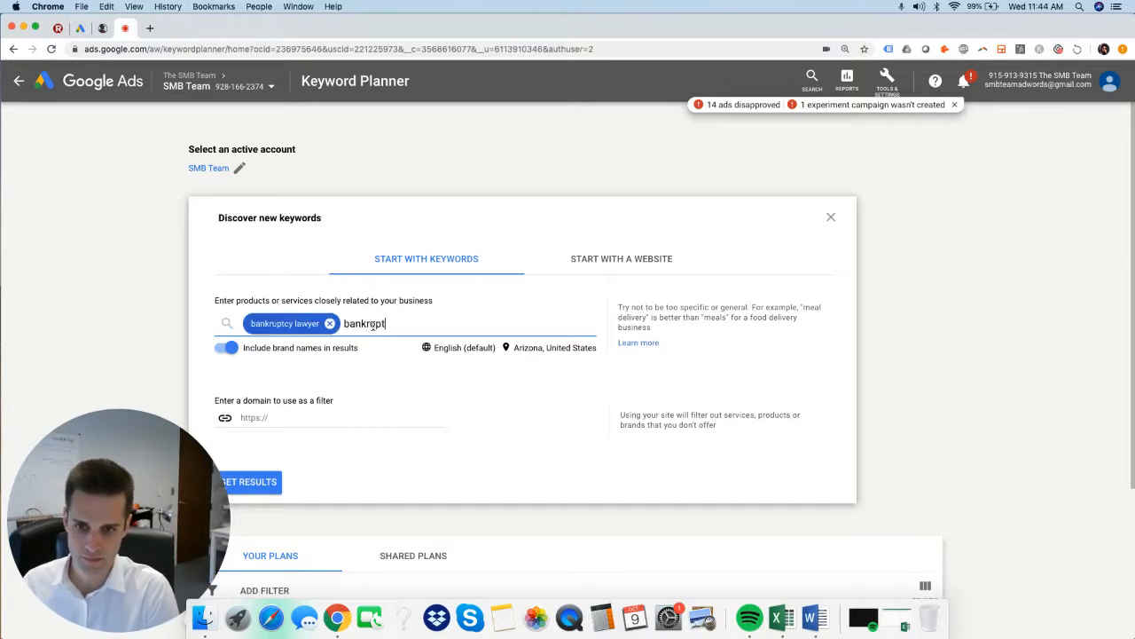
type("cy attoren")
key("BackSpace")
key("BackSpace")
key("BackSpace")
key("BackSpace")
key("BackSpace")
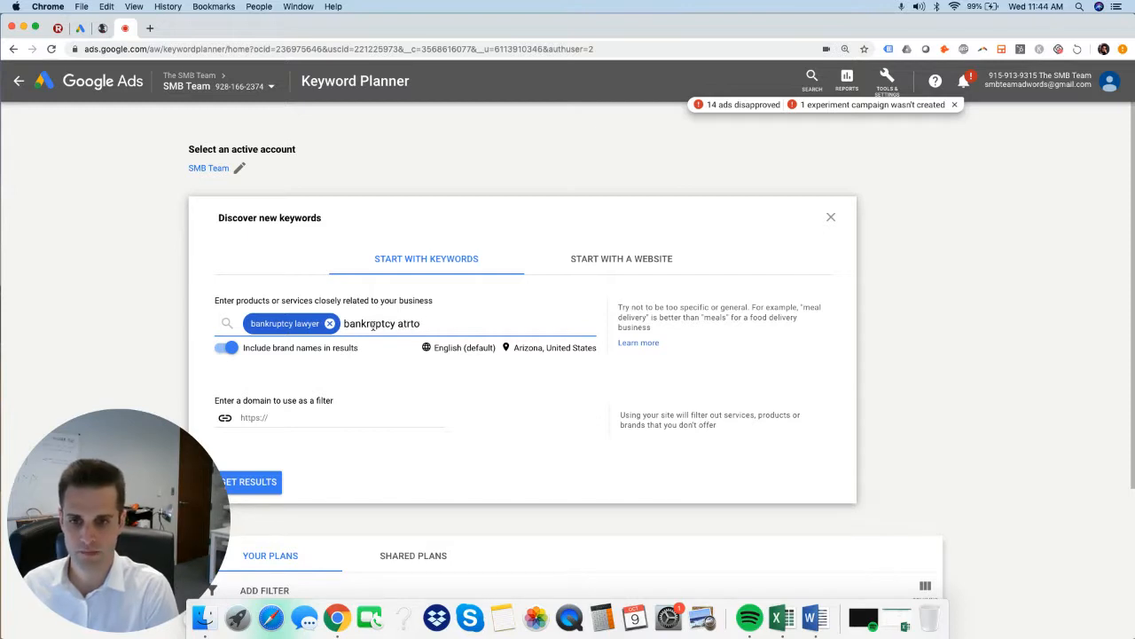
type("torney")
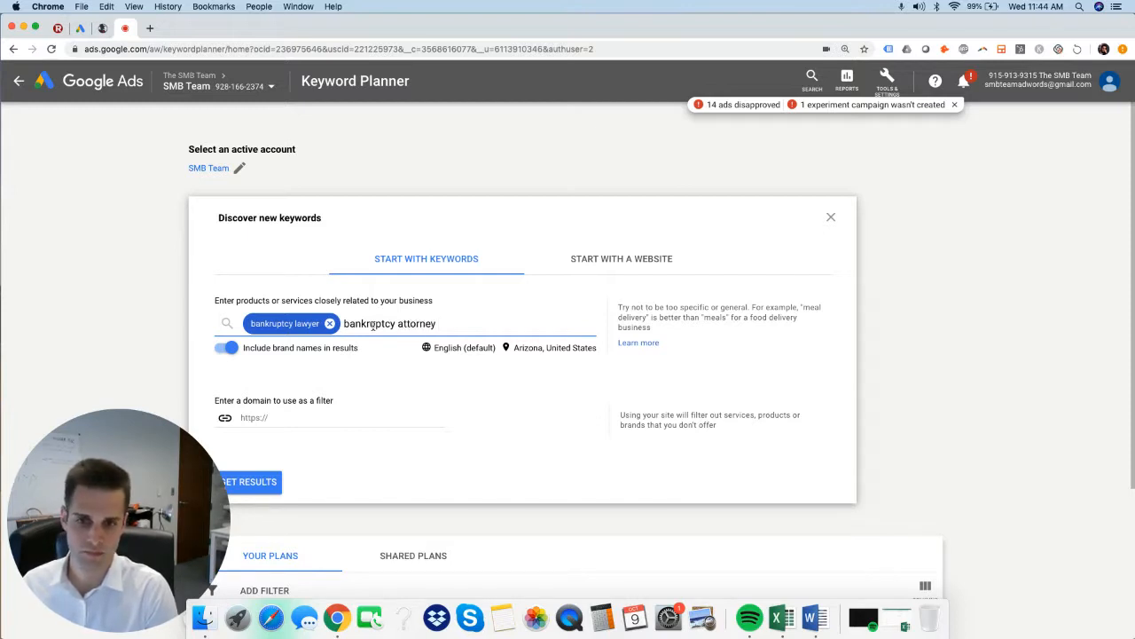
type(" arizona")
key("Return")
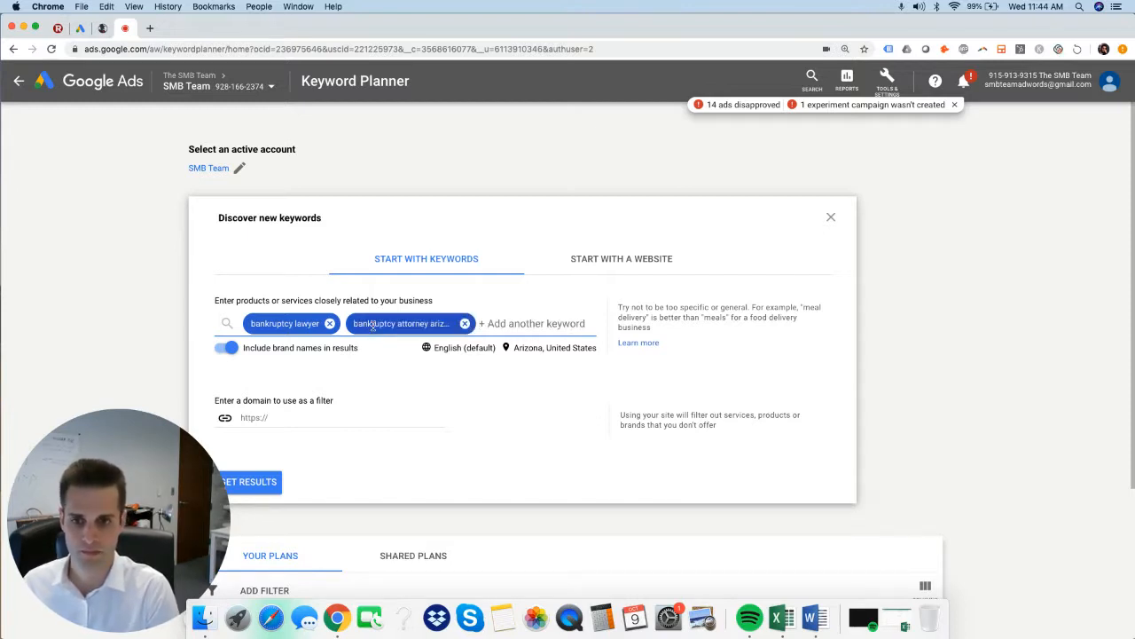
Add "bankruptcy lawyer phoenix" as a third seed keyword and get the keyword ideas for Arizona.
type("bankruptcy la")
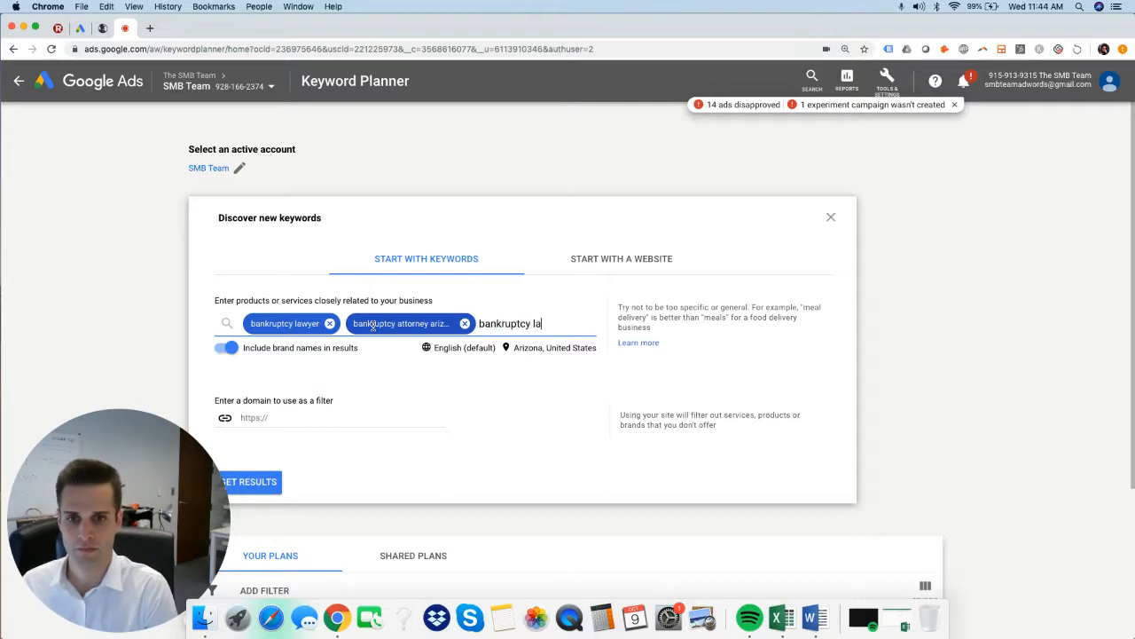
type("wyer phoenix")
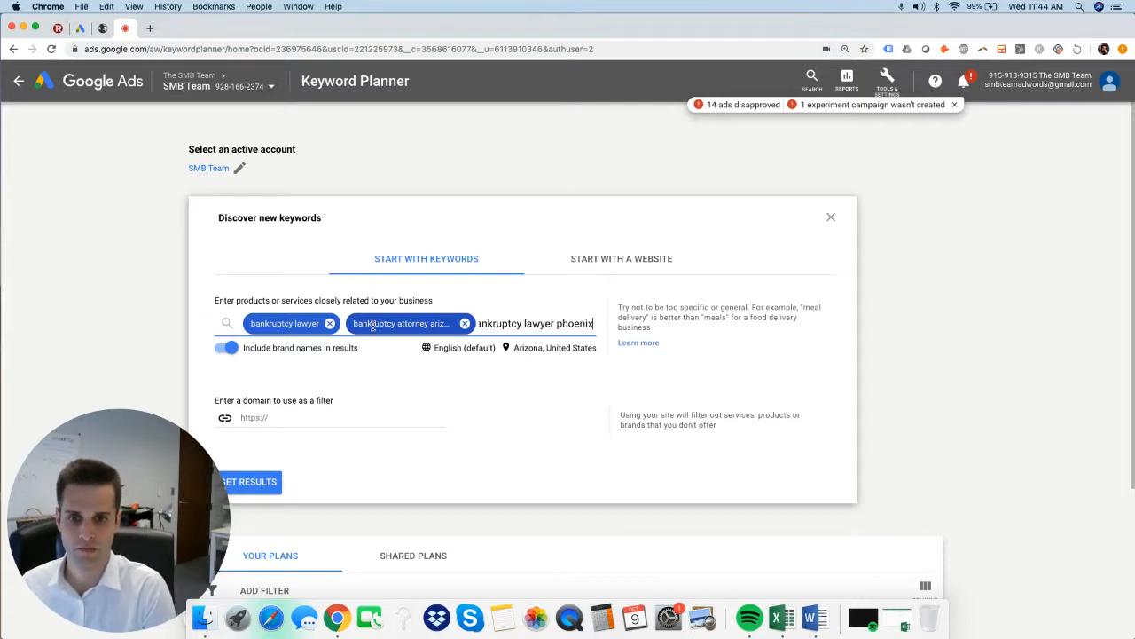
key("Return")
key("Return")
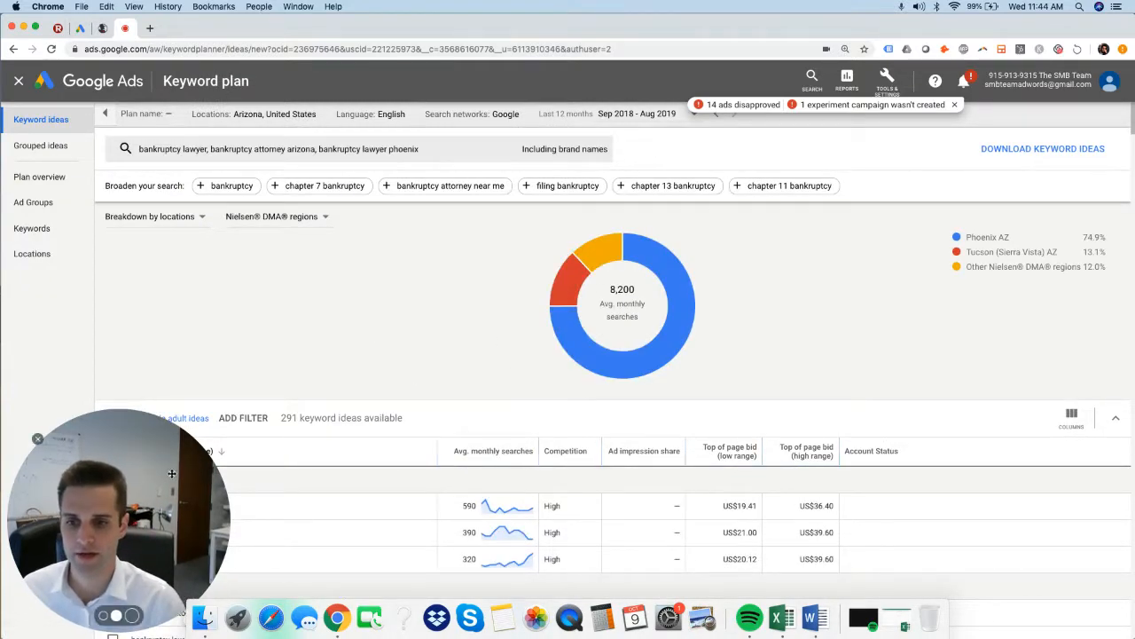
left_click_drag(171, 473, 1016, 432)
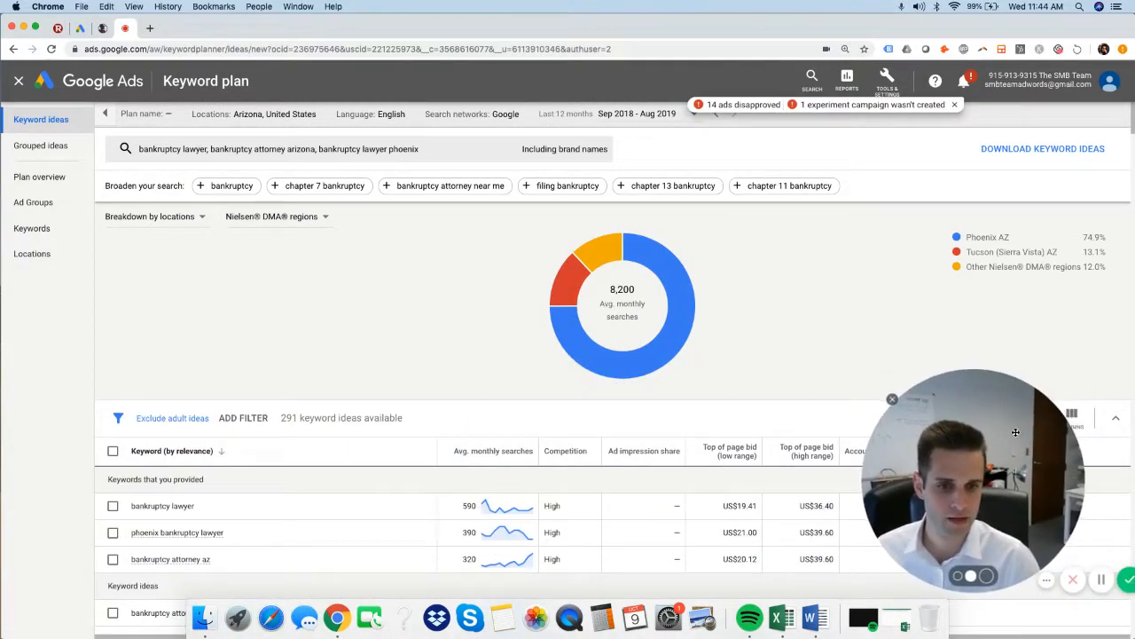
Show the search volume trends chart and check the total and mobile searches for individual months such as September 2018 and January 2019.
scroll(553, 385, "down", 5)
scroll(588, 385, "up", 5)
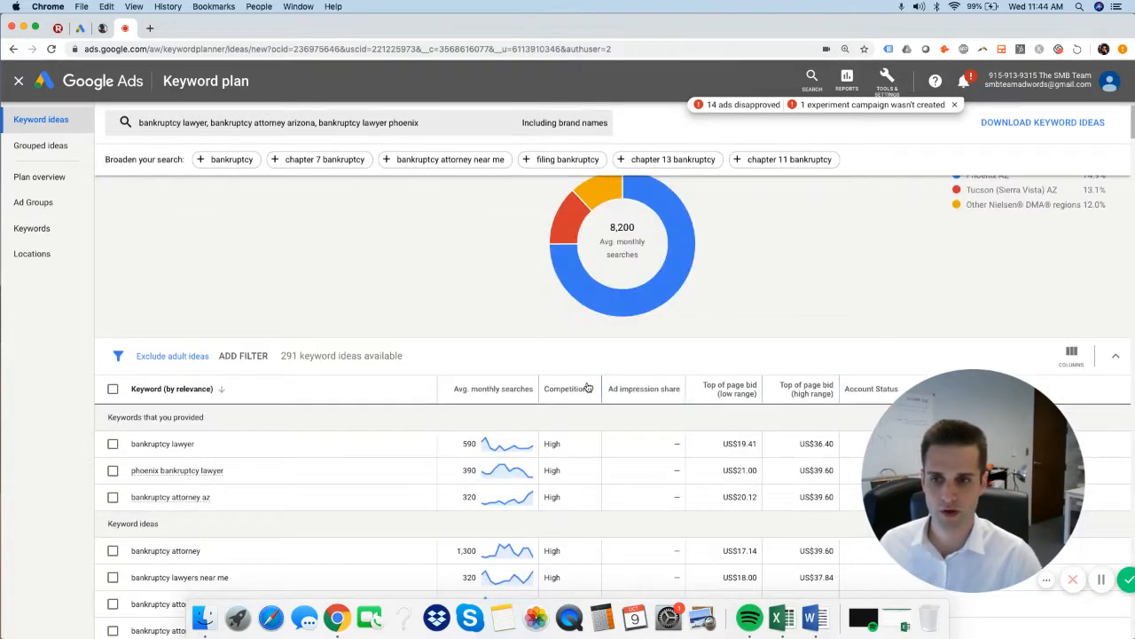
scroll(588, 385, "down", 2)
scroll(588, 385, "up", 4)
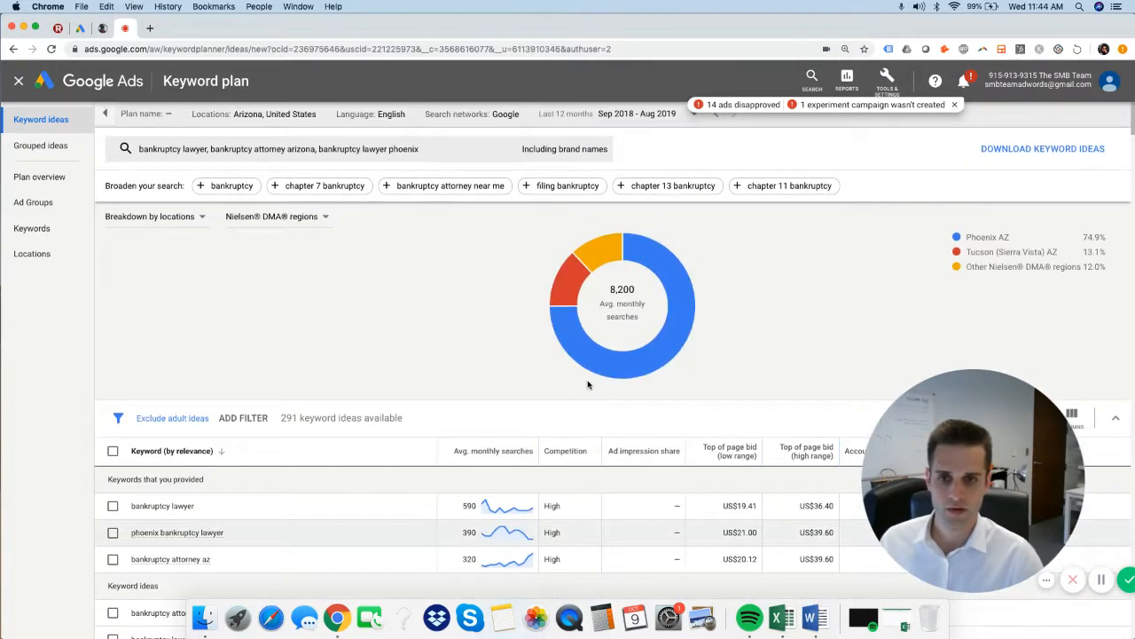
left_click(201, 218)
left_click(197, 232)
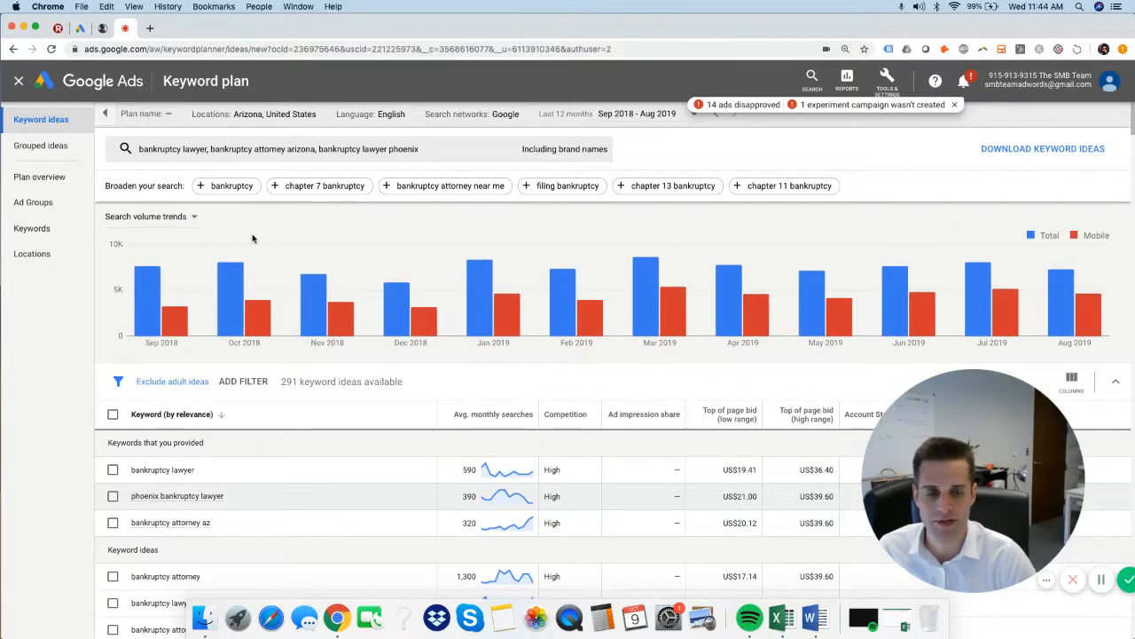
mouse_move(150, 289)
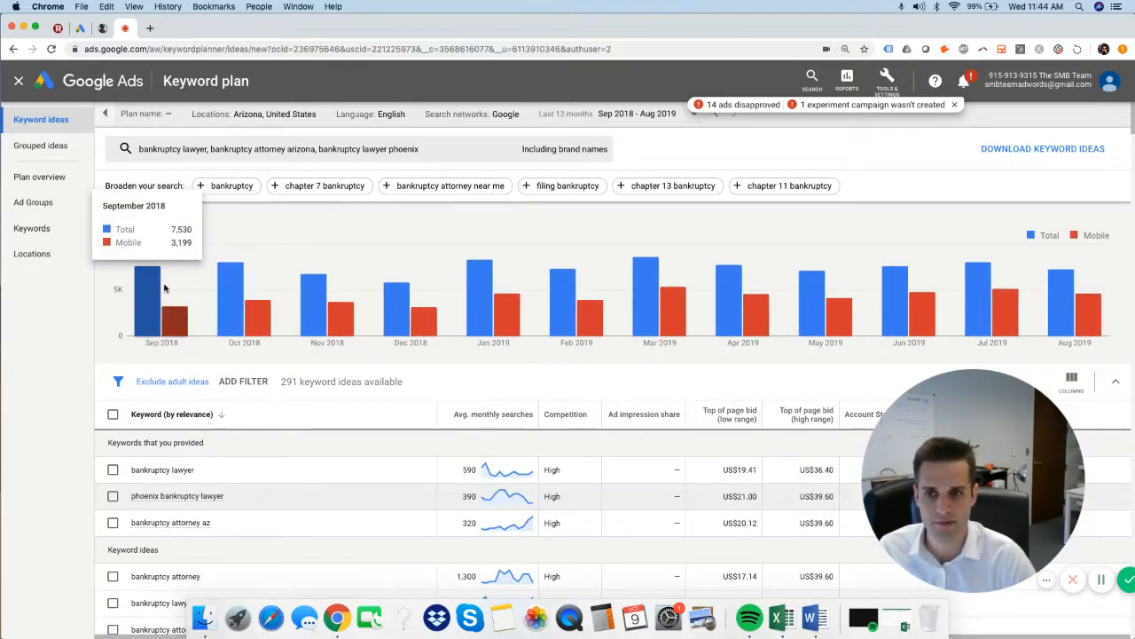
mouse_move(485, 300)
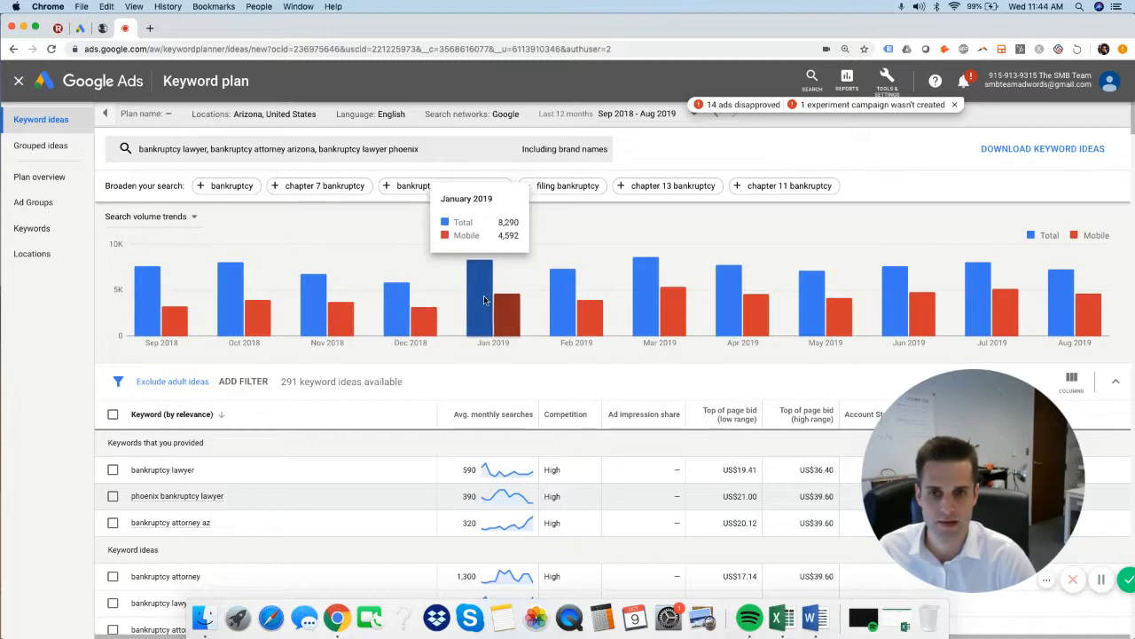
mouse_move(1110, 303)
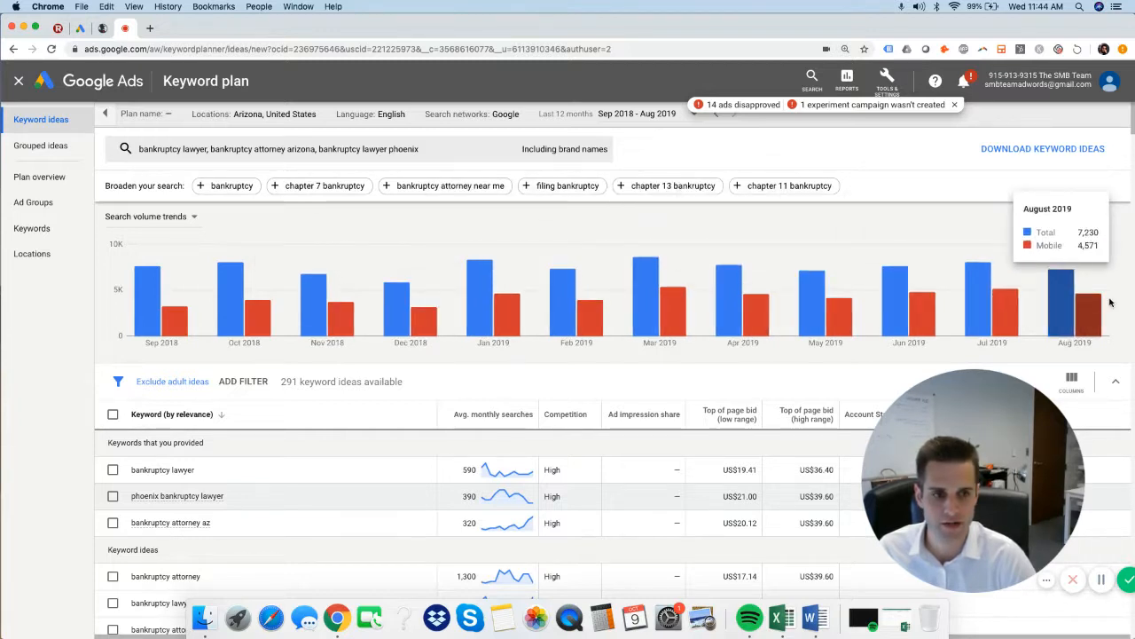
Switch the chart to the breakdown by platforms and review the mobile, tablet and desktop shares.
left_click(195, 219)
left_click(198, 255)
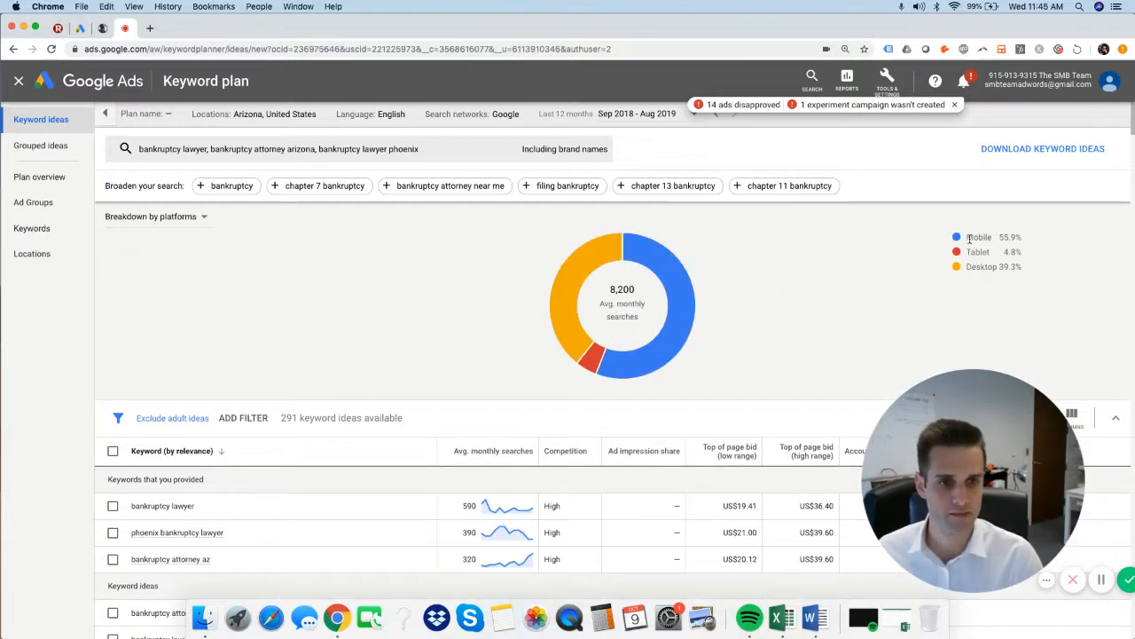
mouse_move(1001, 237)
left_mouse_down()
mouse_move(1025, 240)
mouse_move(960, 255)
mouse_move(984, 250)
left_mouse_up()
left_click(1027, 241)
left_click(1047, 255)
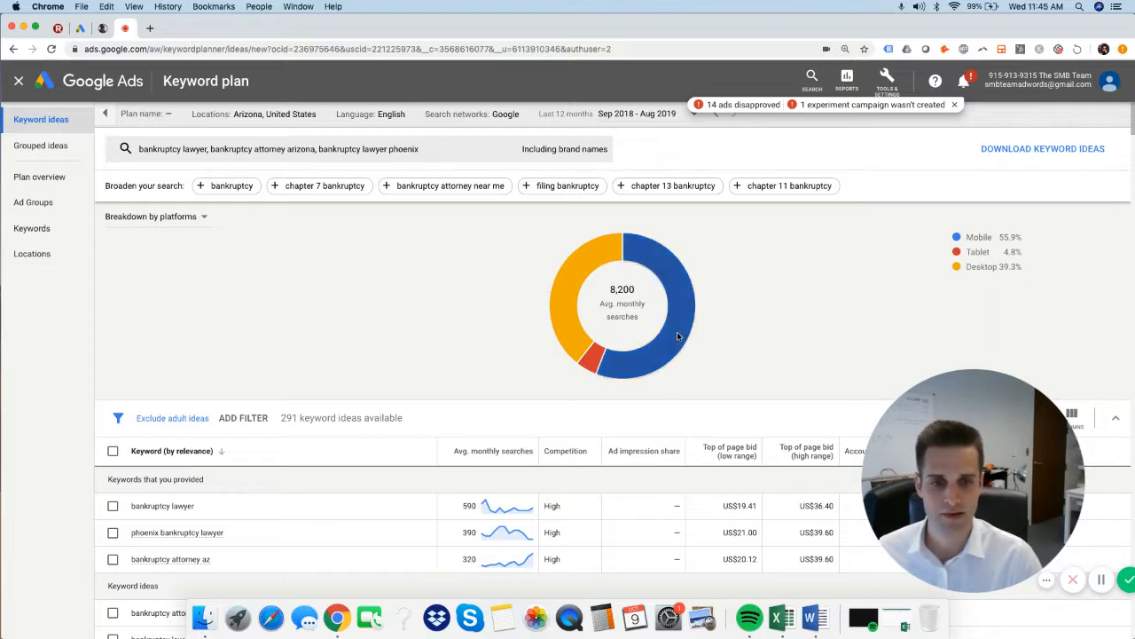
scroll(1041, 268, "down", 2)
scroll(1040, 268, "up", 3)
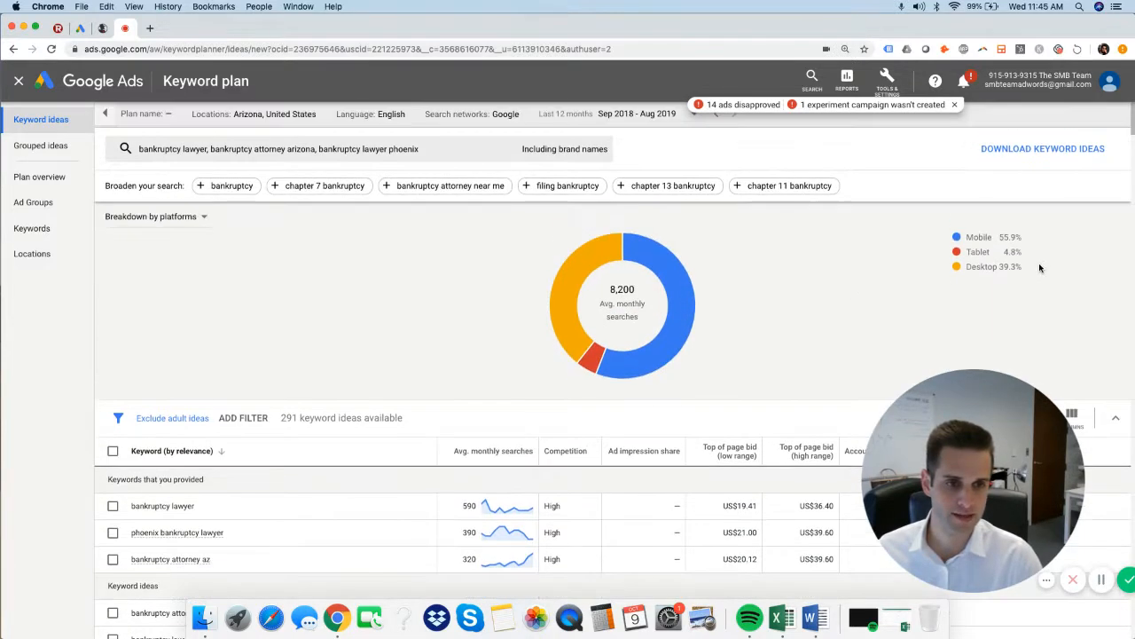
Switch the chart back to the breakdown by locations and review the shares of the Nielsen DMA regions.
scroll(1040, 268, "down", 1)
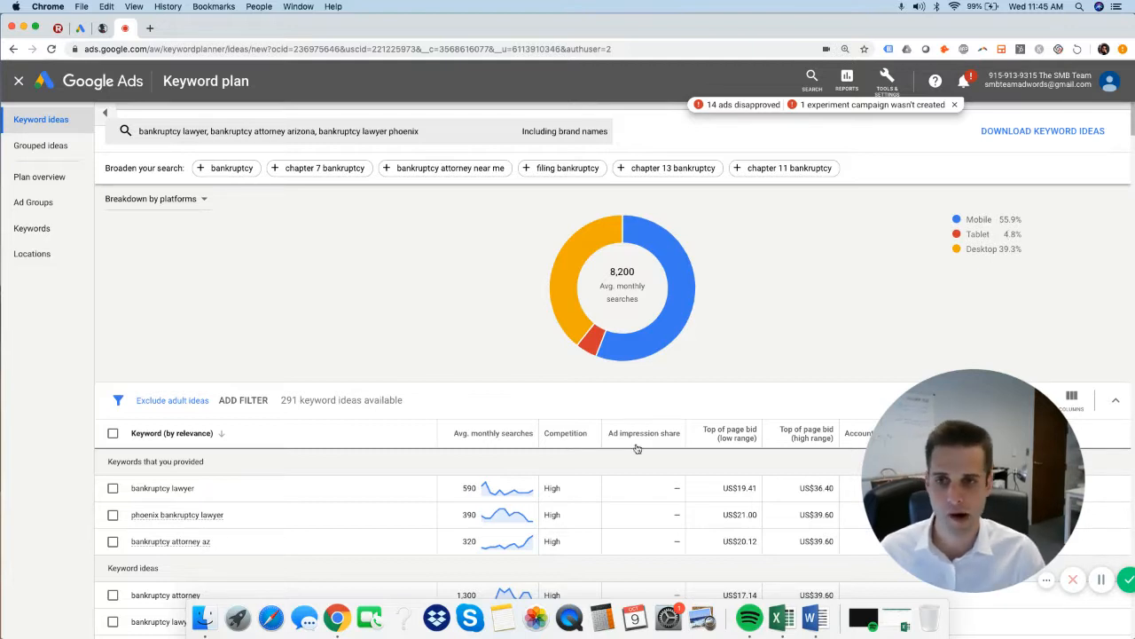
left_click(197, 202)
left_click(195, 262)
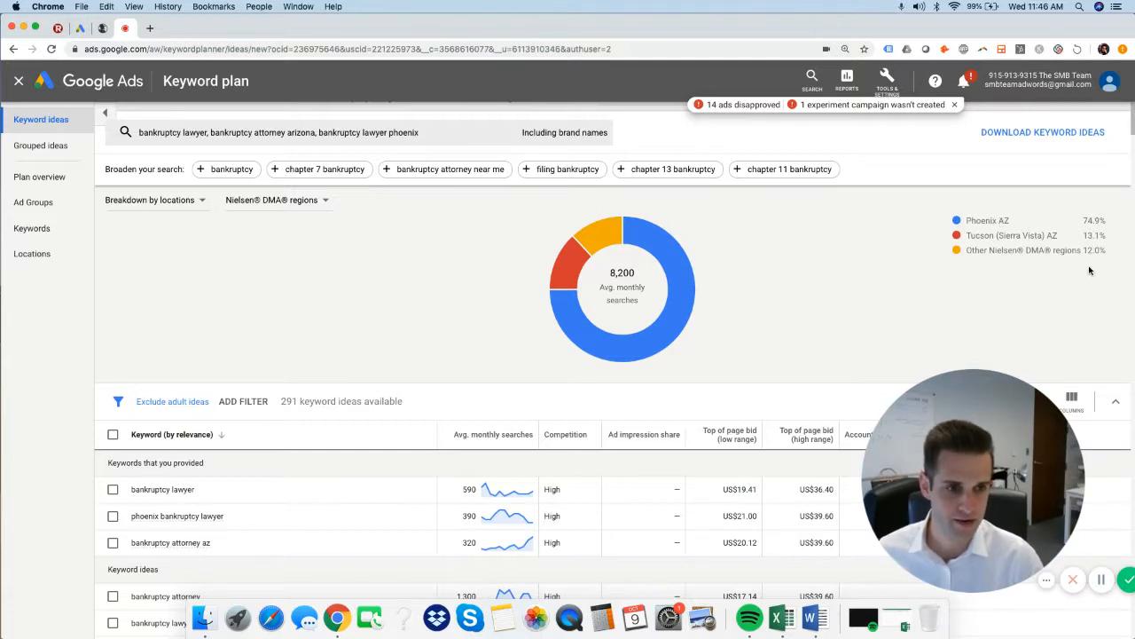
scroll(195, 193, "up", 1)
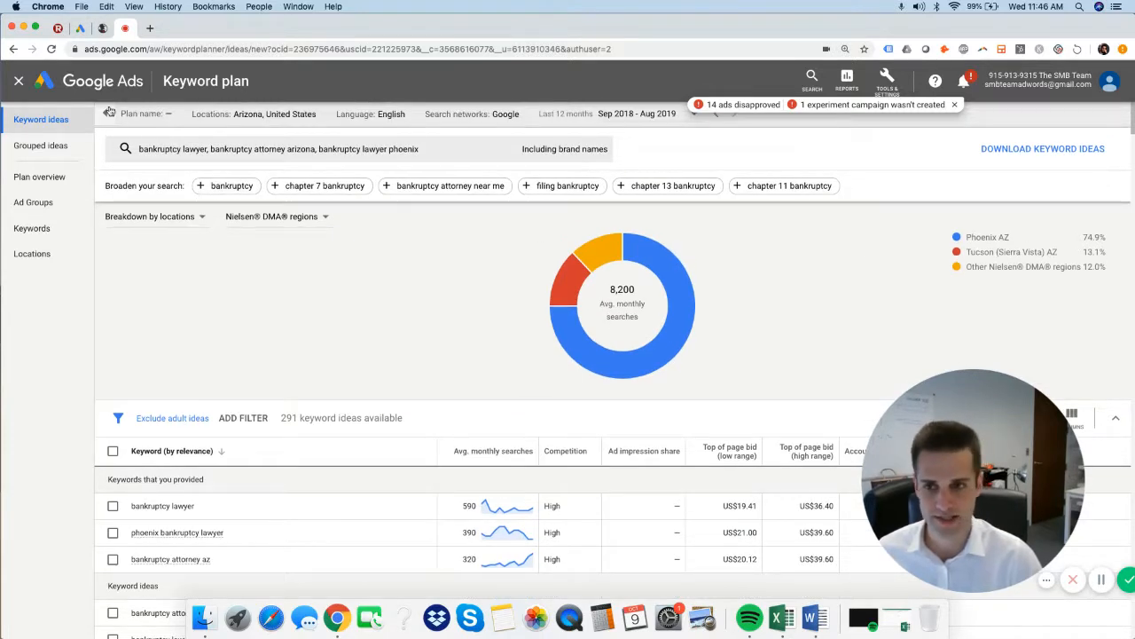
Replace the Arizona state target location with the Phoenix AZ Nielsen DMA region.
left_click(275, 115)
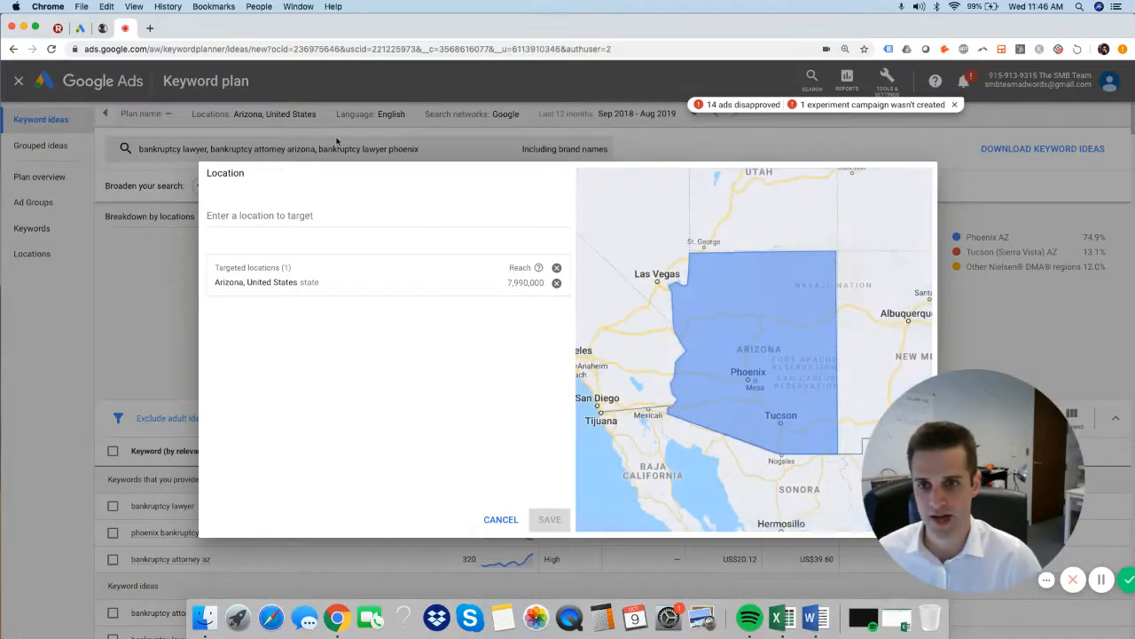
left_click(383, 216)
type("ph")
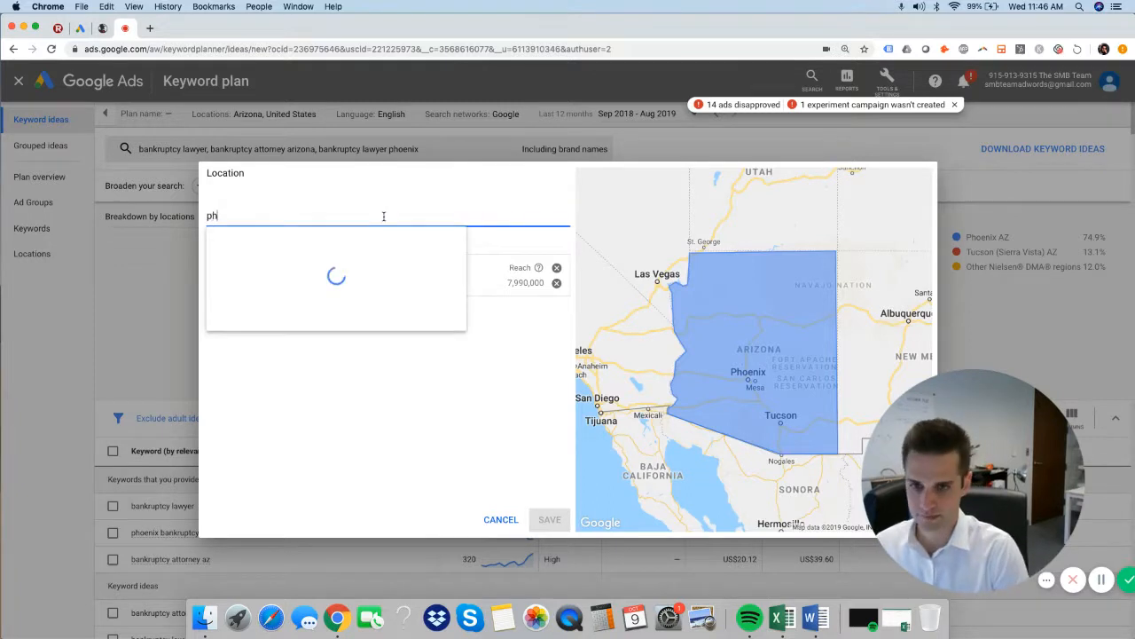
type("oenix")
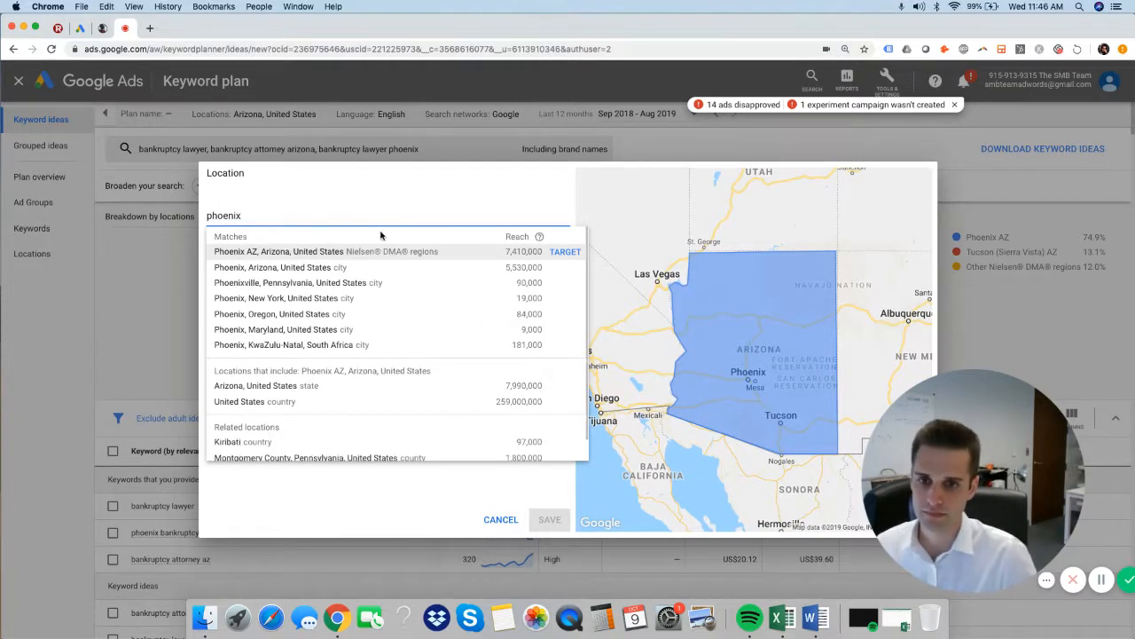
left_click(380, 253)
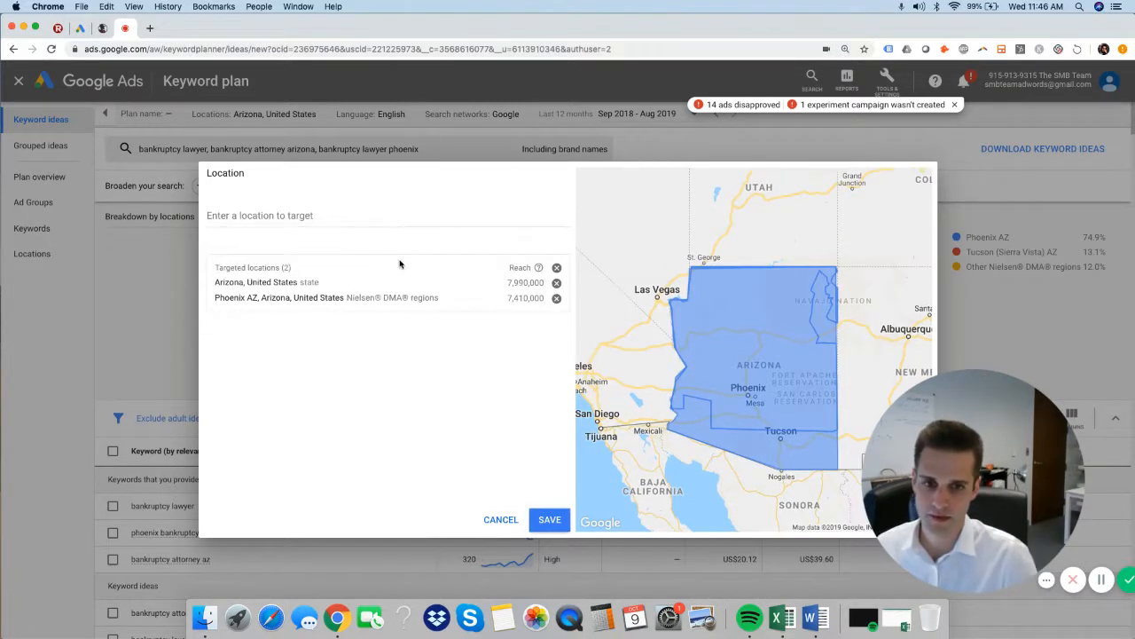
left_click(556, 283)
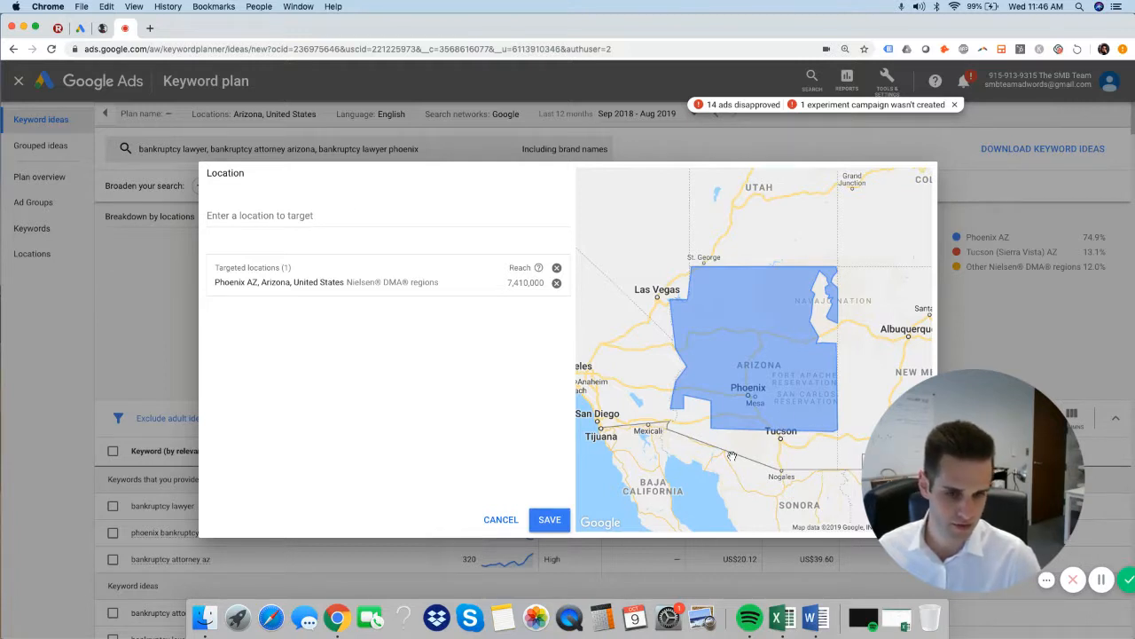
Add the Tucson (Sierra Vista) AZ Nielsen DMA region to the targeted locations.
left_click(387, 211)
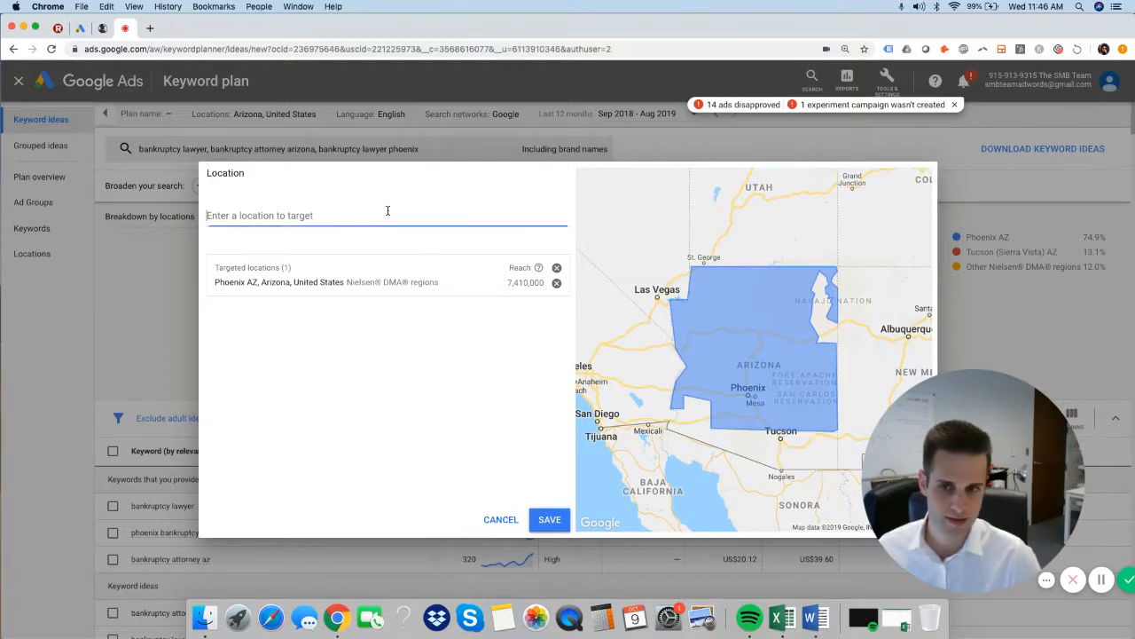
type("t")
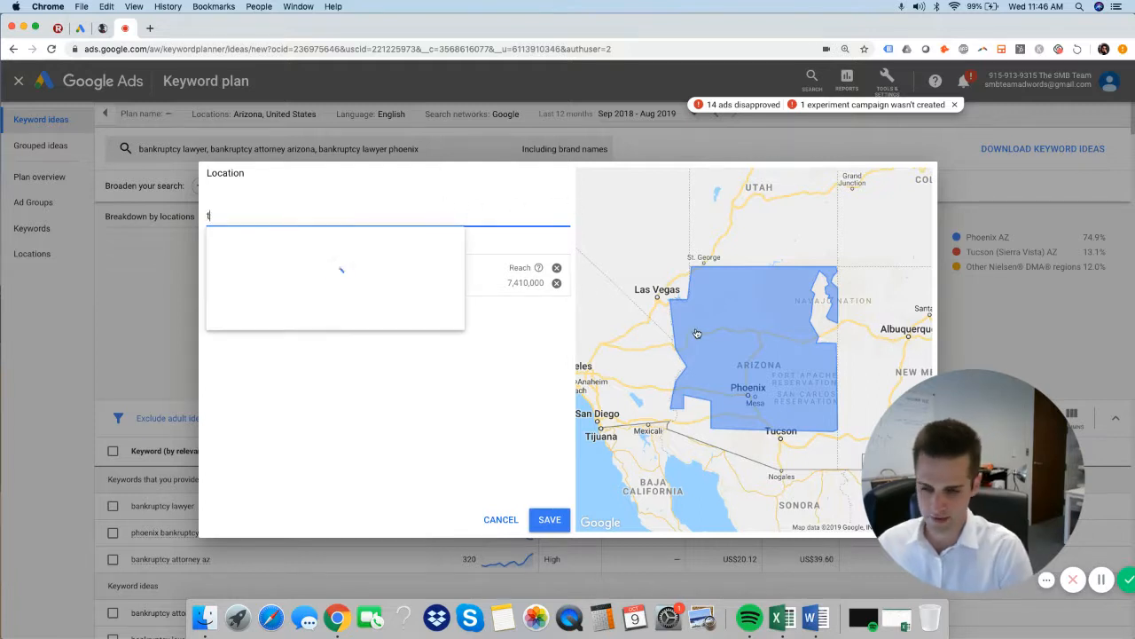
type("uscon")
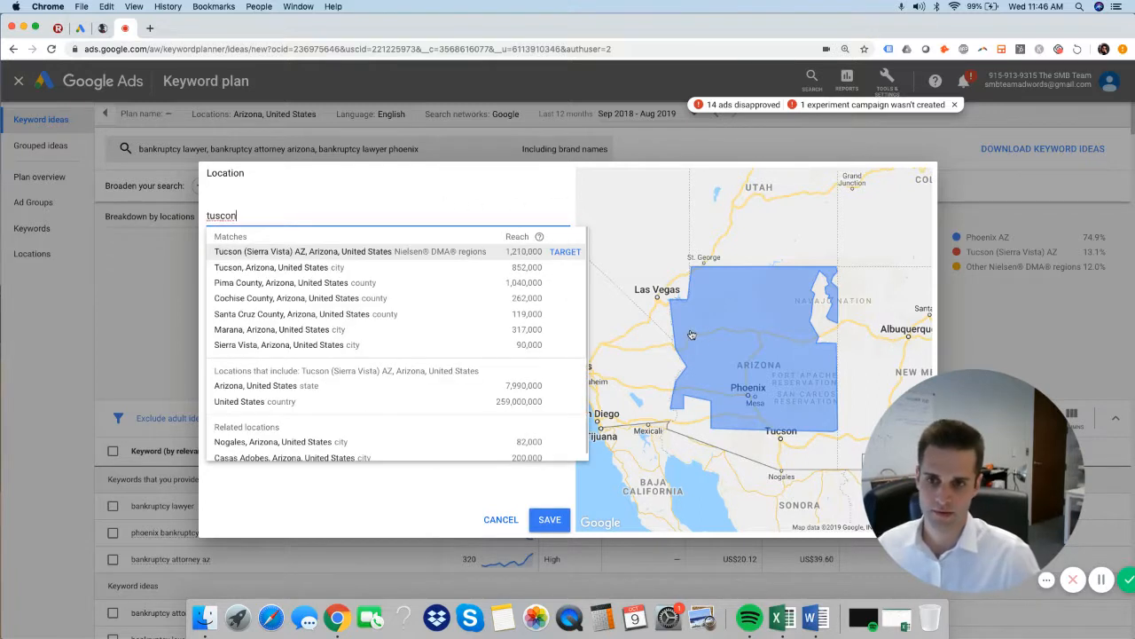
left_click(482, 254)
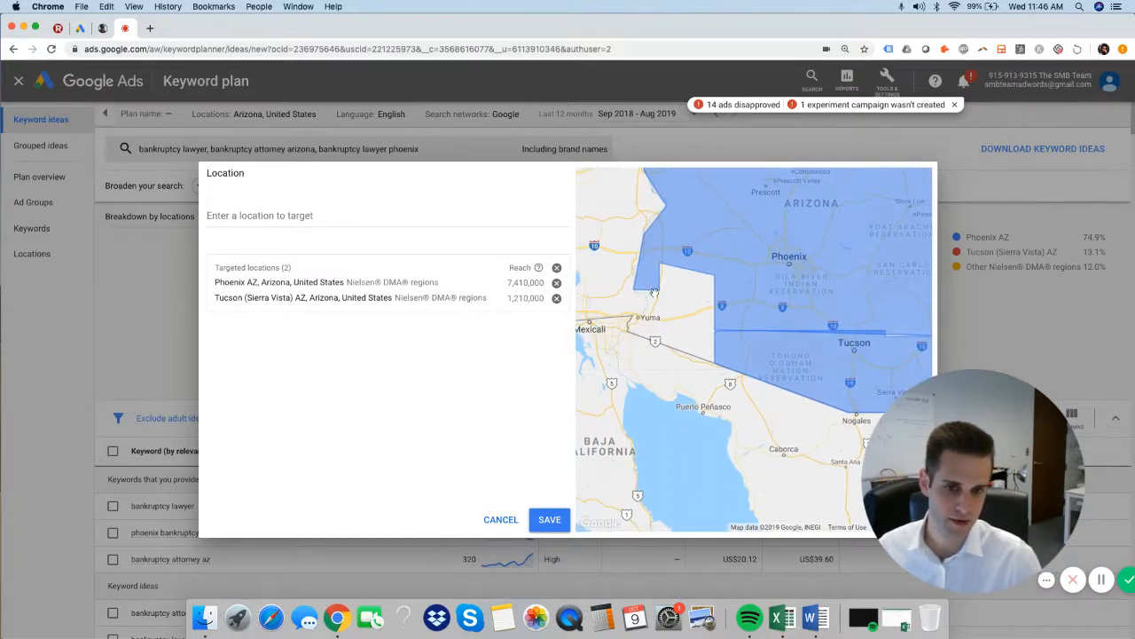
Target Arizona, United States again, remove the Phoenix and Tucson regions, and leave the location settings without saving.
left_click(437, 216)
type("arizona")
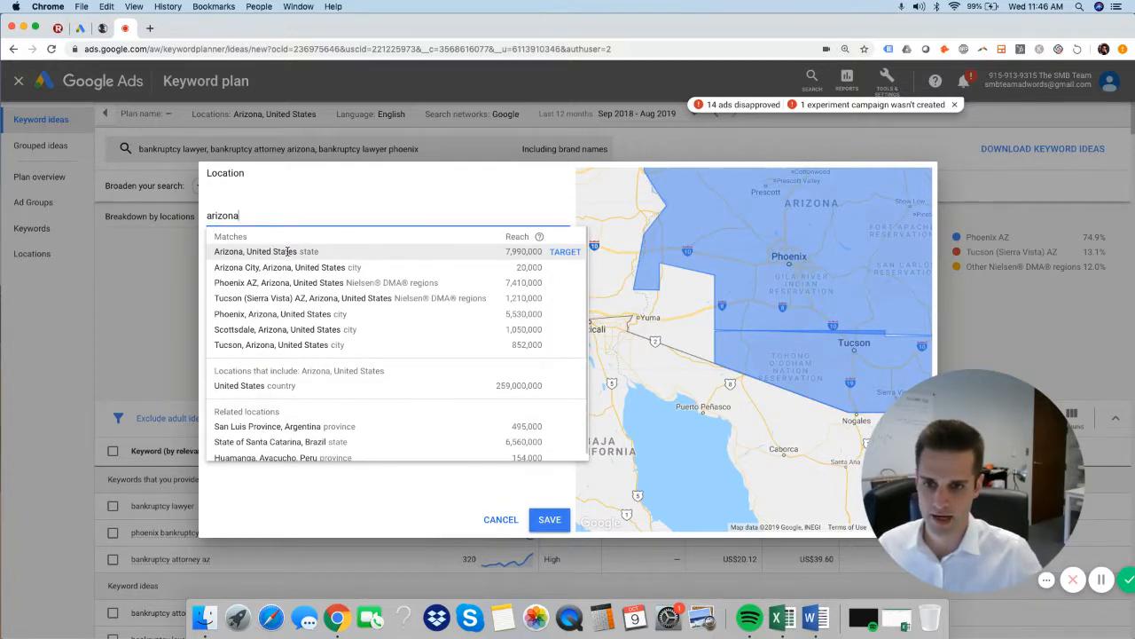
left_click(287, 252)
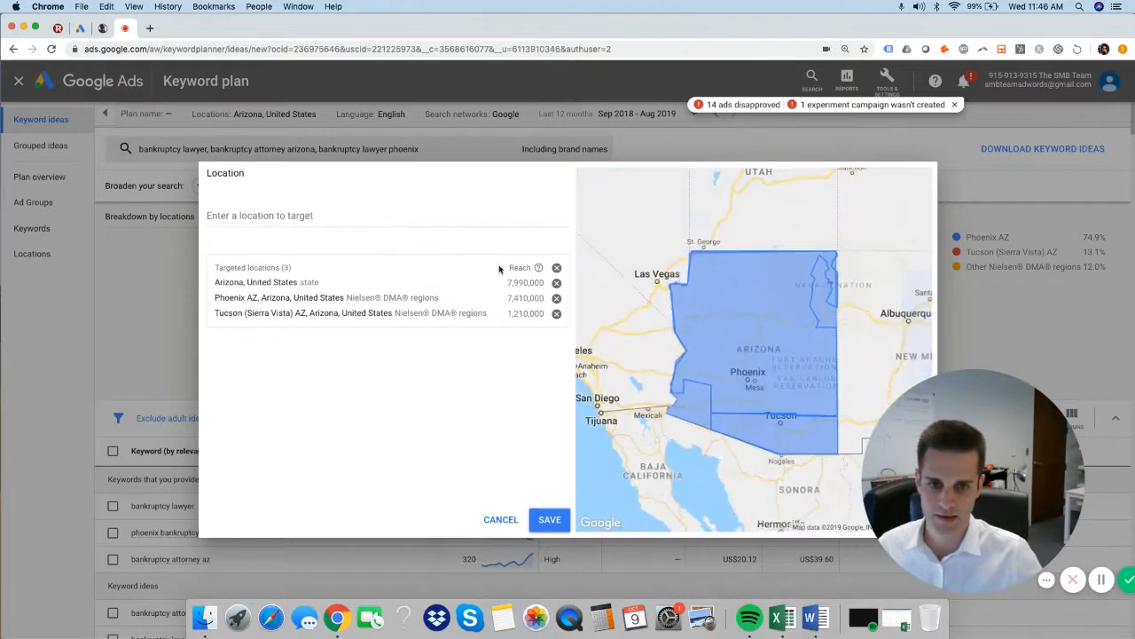
left_click(556, 299)
left_click(555, 299)
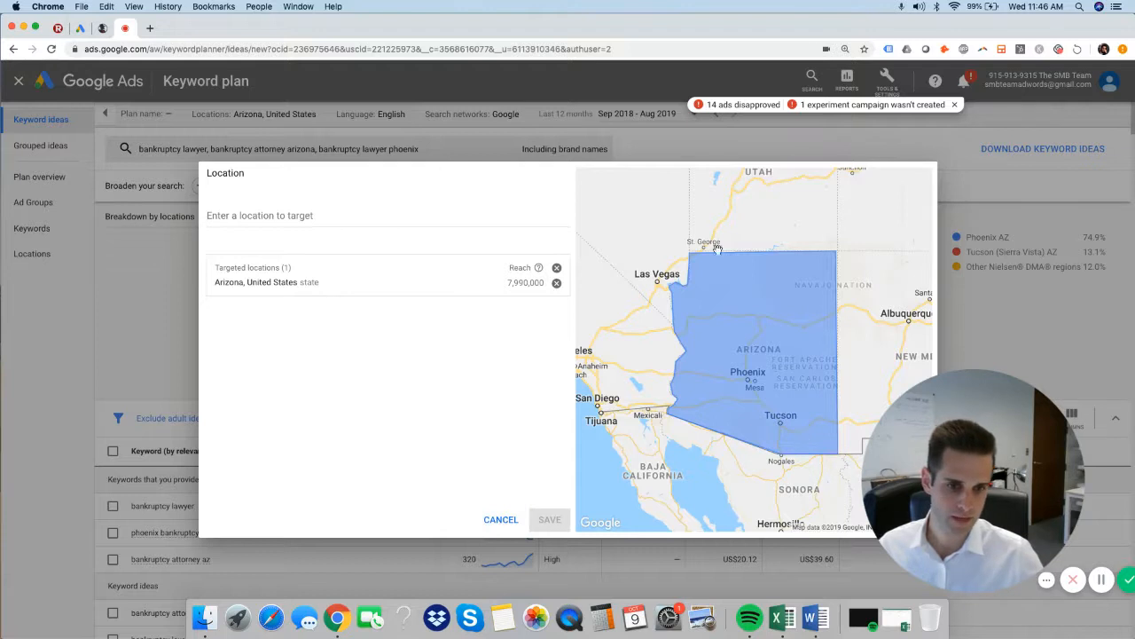
left_click(499, 519)
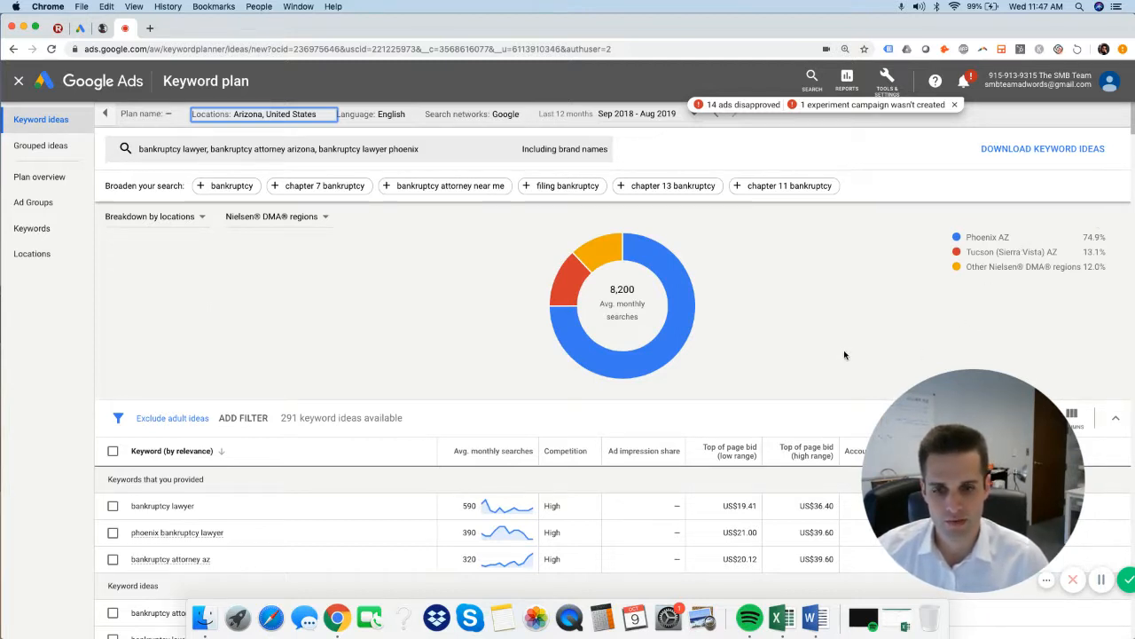
Examine the provided keywords and the keyword ideas with their average monthly searches, competition and top of page bids.
scroll(843, 351, "down", 5)
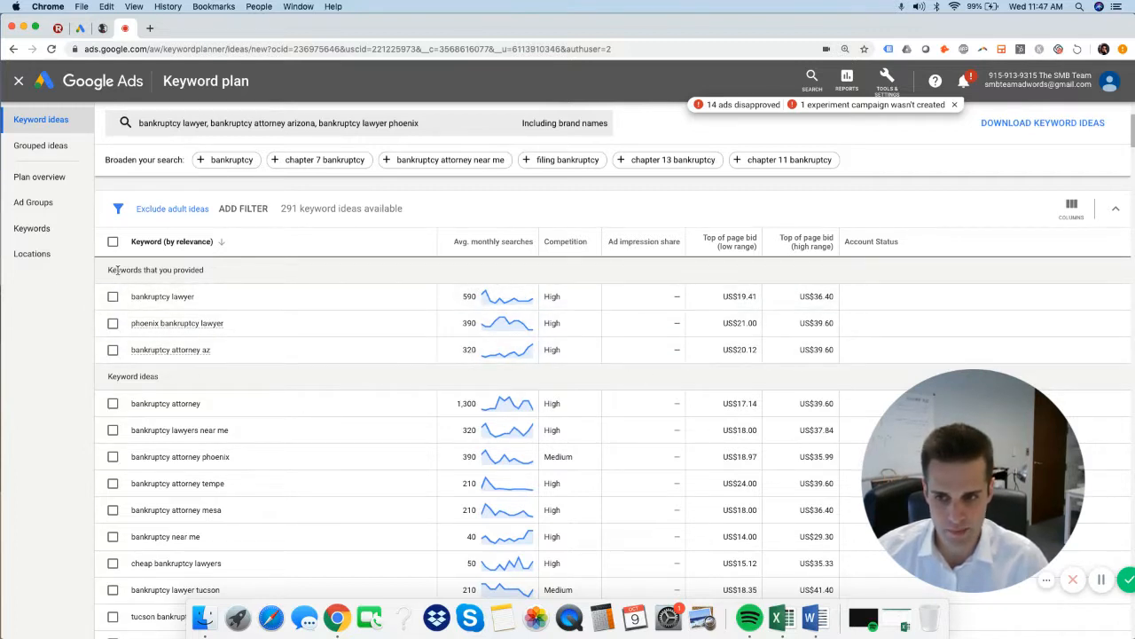
left_click_drag(107, 269, 227, 273)
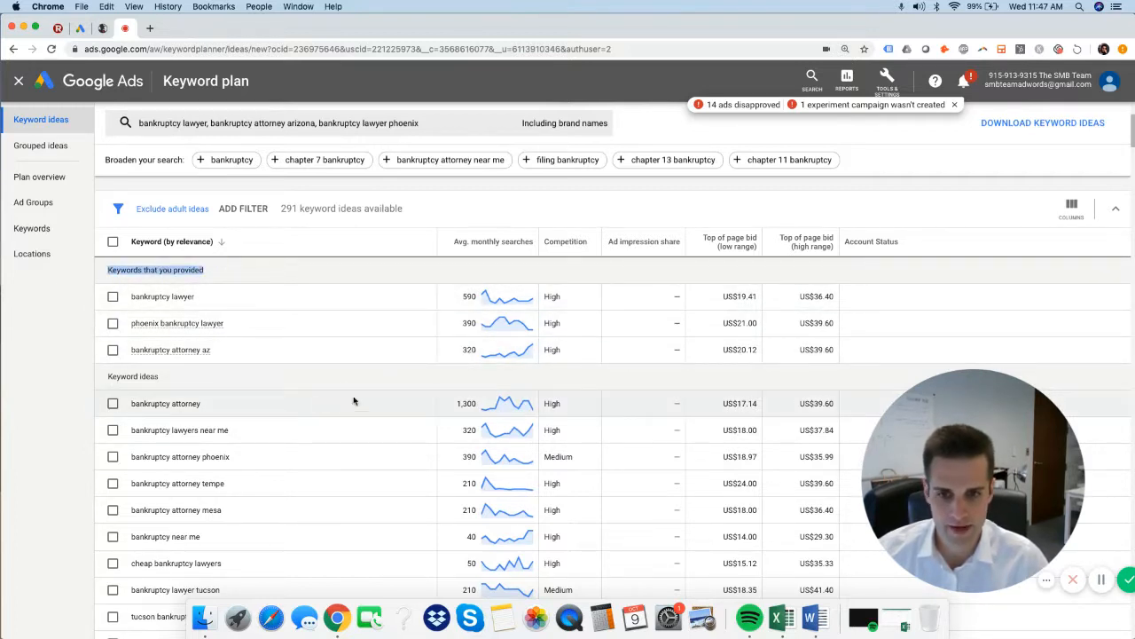
scroll(405, 413, "down", 3)
scroll(435, 430, "up", 4)
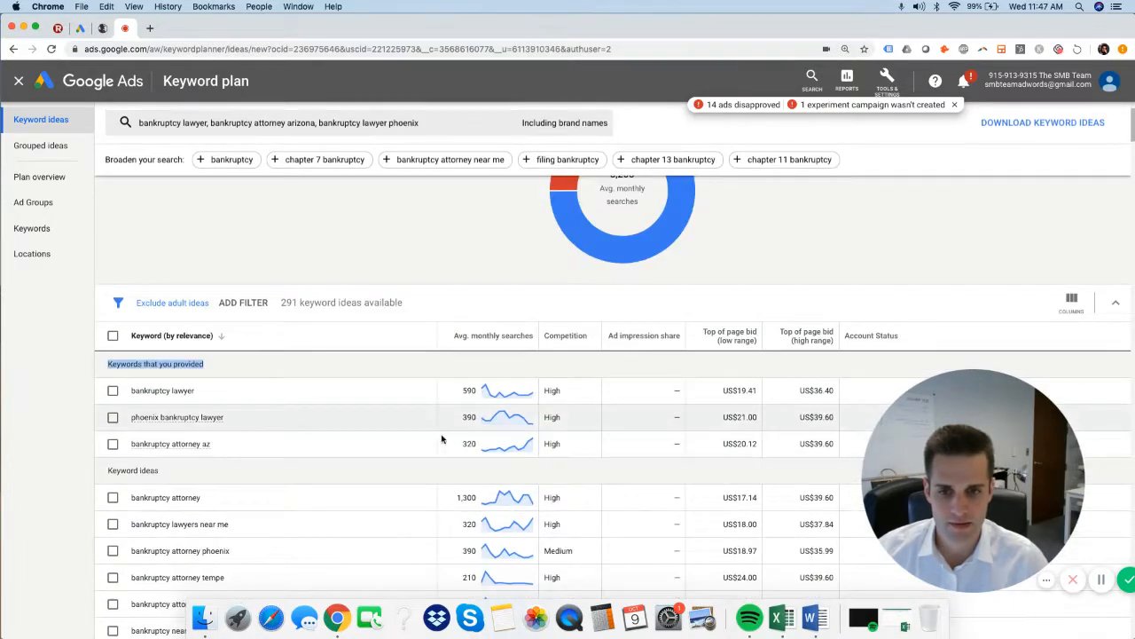
scroll(408, 426, "down", 3)
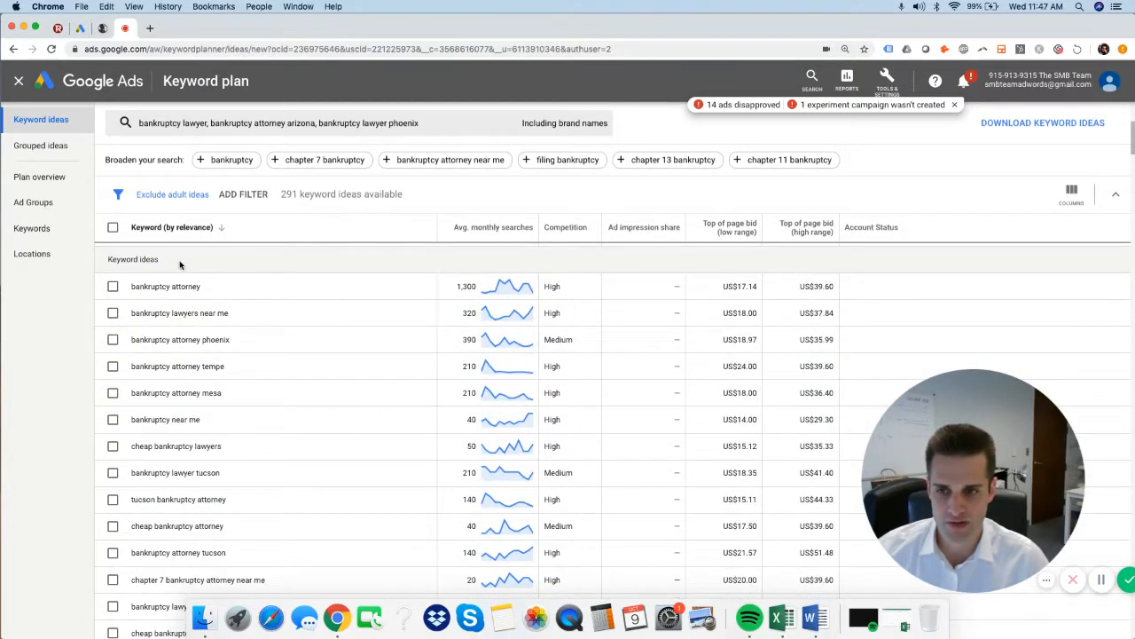
scroll(299, 397, "up", 1)
scroll(299, 397, "up", 4)
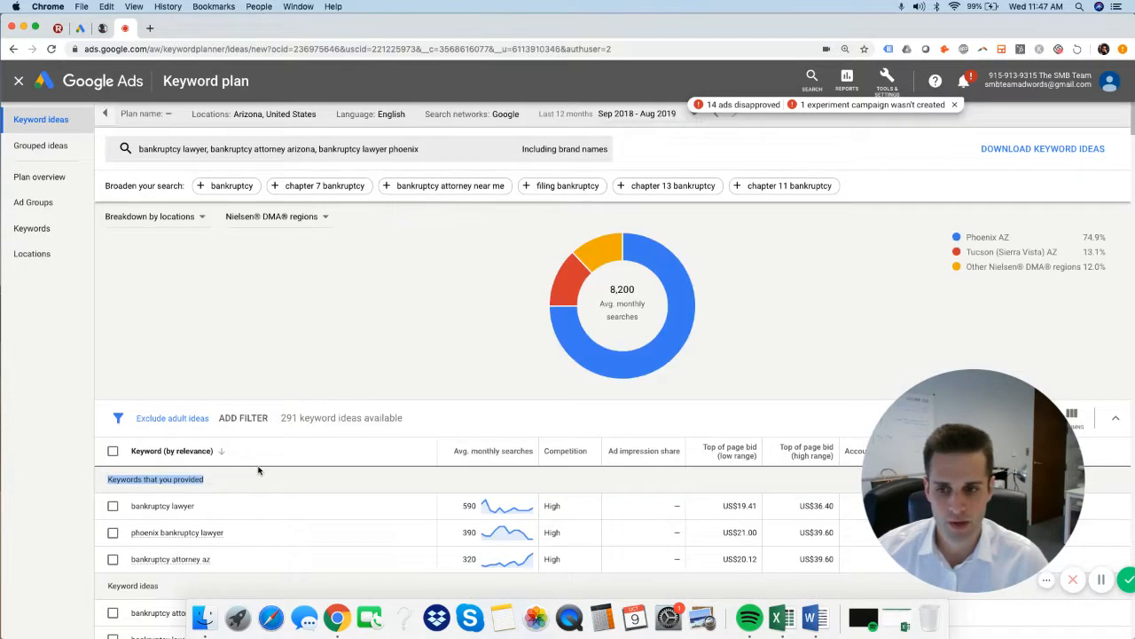
scroll(302, 399, "down", 3)
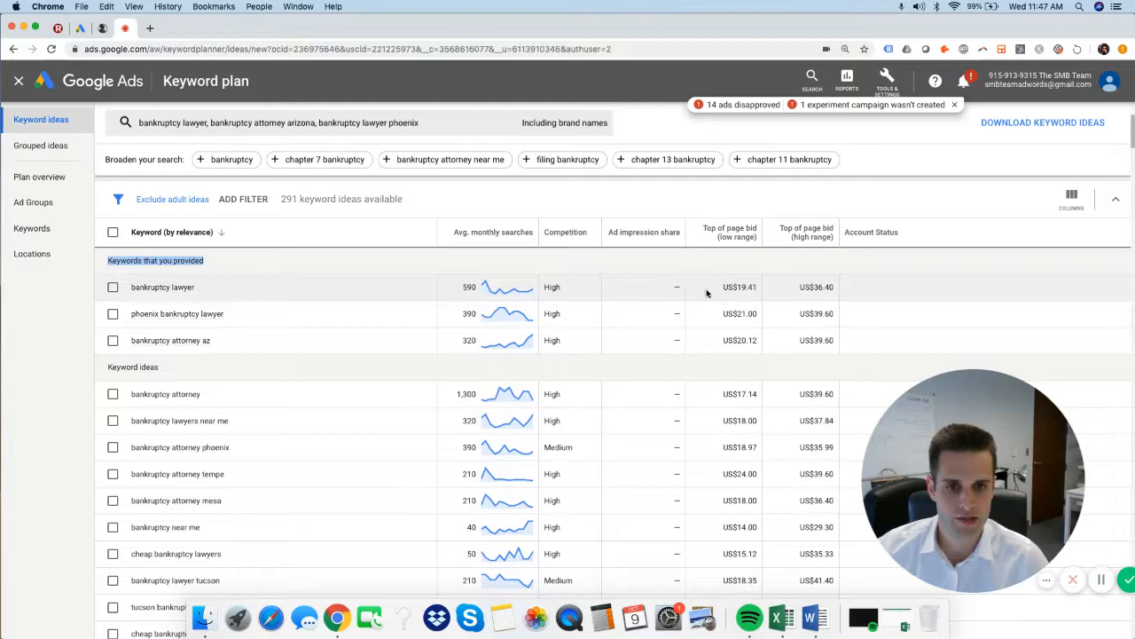
Sort the keyword ideas by average monthly searches and review the highest-volume keywords.
left_click(497, 236)
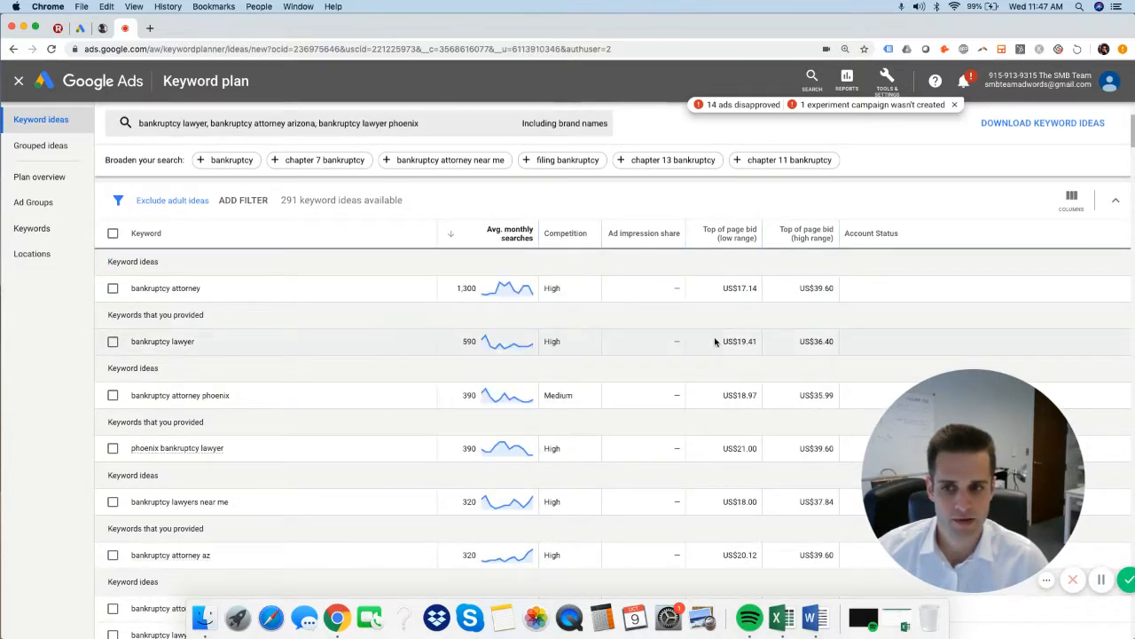
scroll(715, 341, "up", 5)
scroll(715, 340, "down", 10)
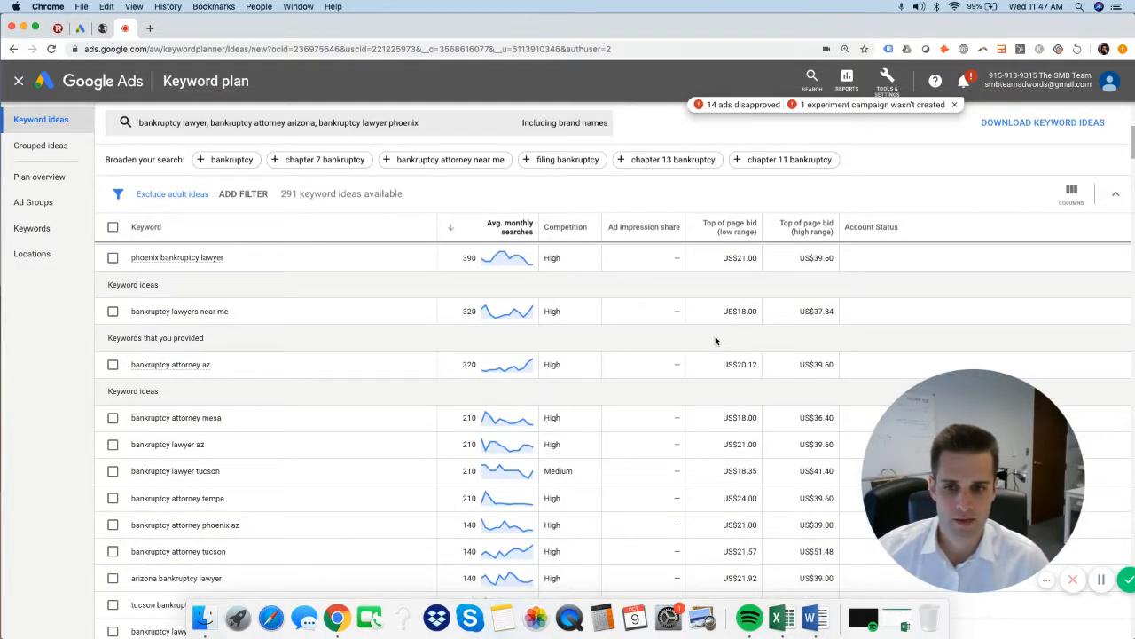
scroll(717, 341, "down", 3)
scroll(717, 341, "up", 6)
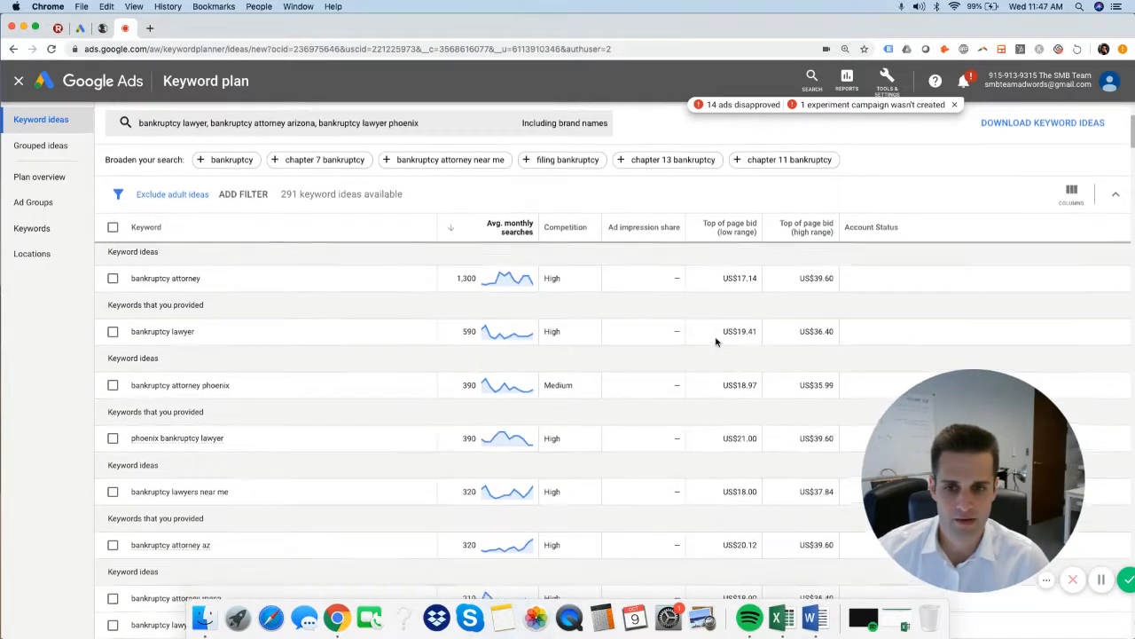
scroll(717, 341, "down", 3)
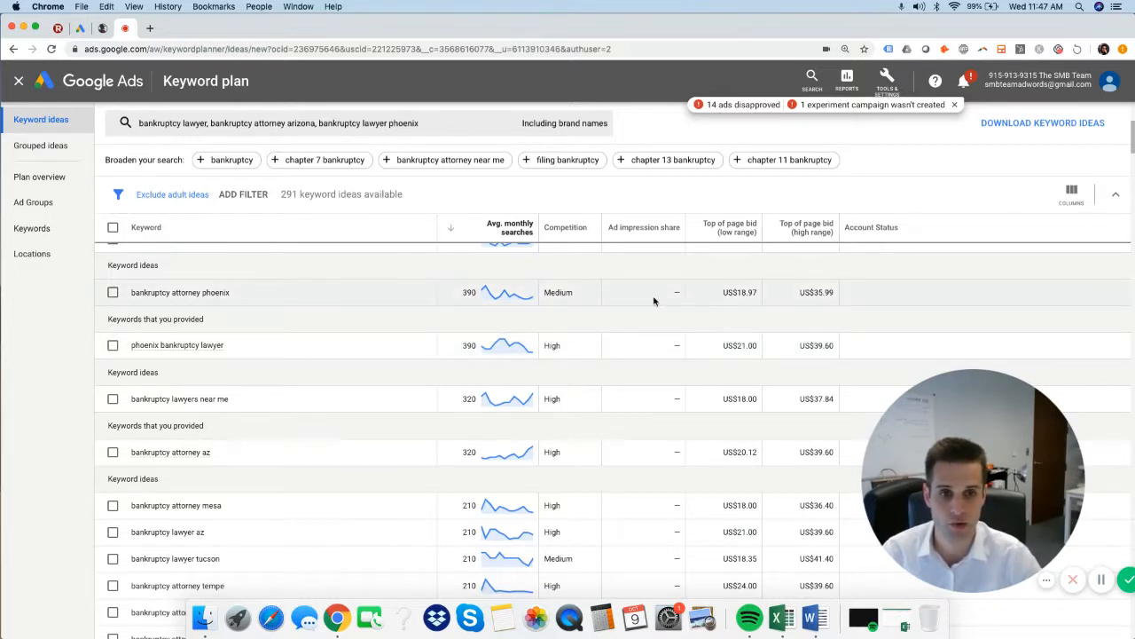
scroll(394, 346, "up", 5)
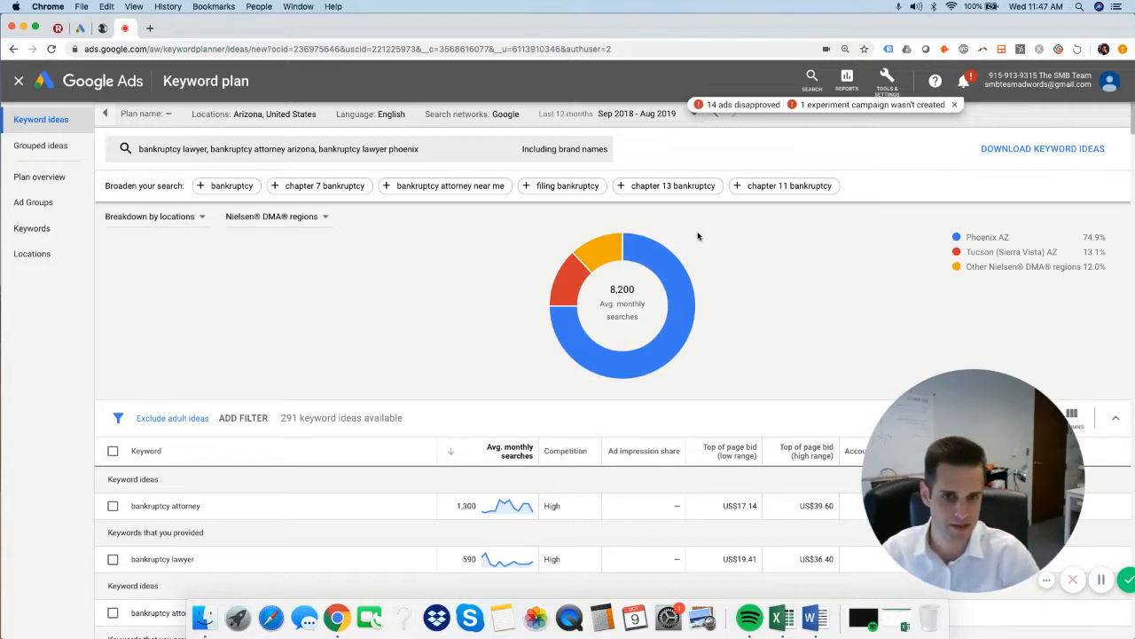
Download the keyword ideas and open the exported Keyword Stats CSV file in Excel in an enlarged window.
left_click(1049, 149)
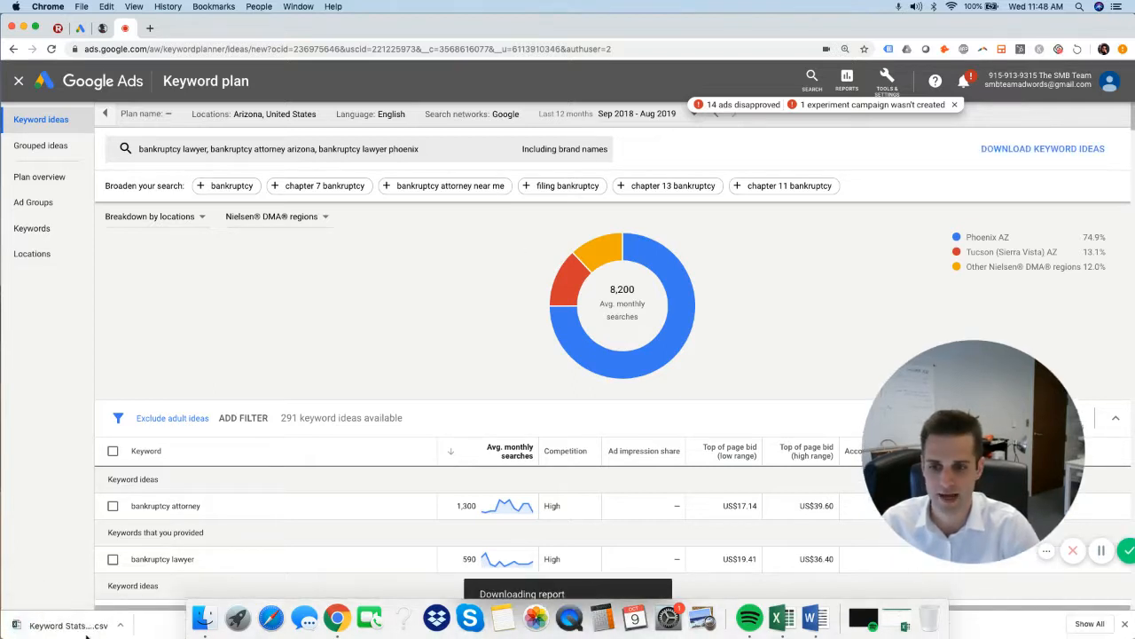
left_click(86, 632)
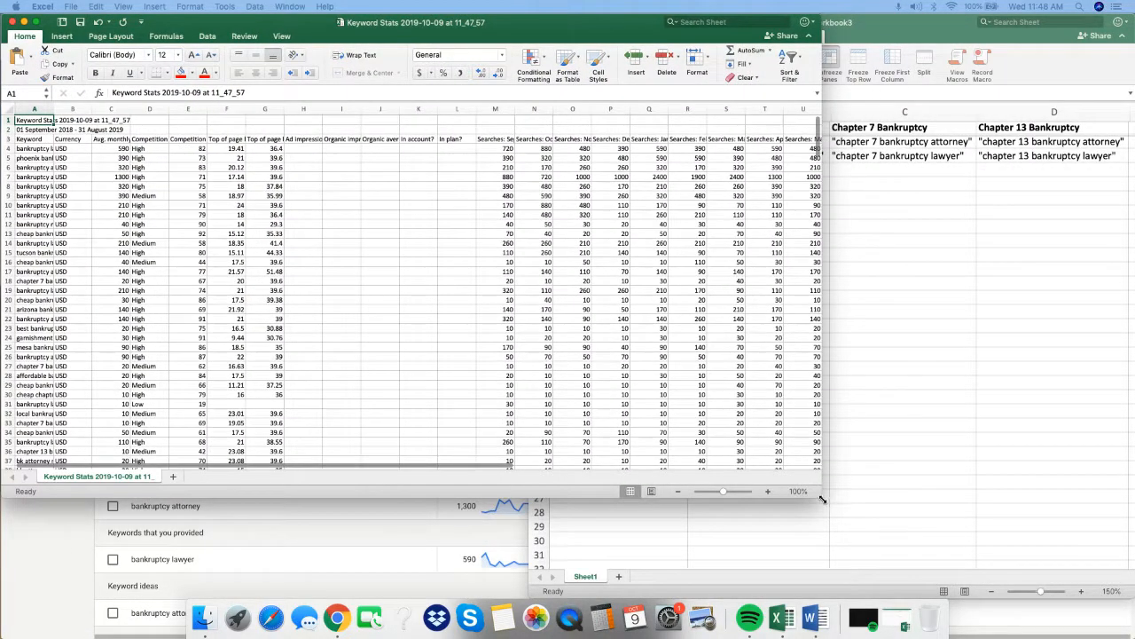
left_click_drag(821, 497, 1096, 581)
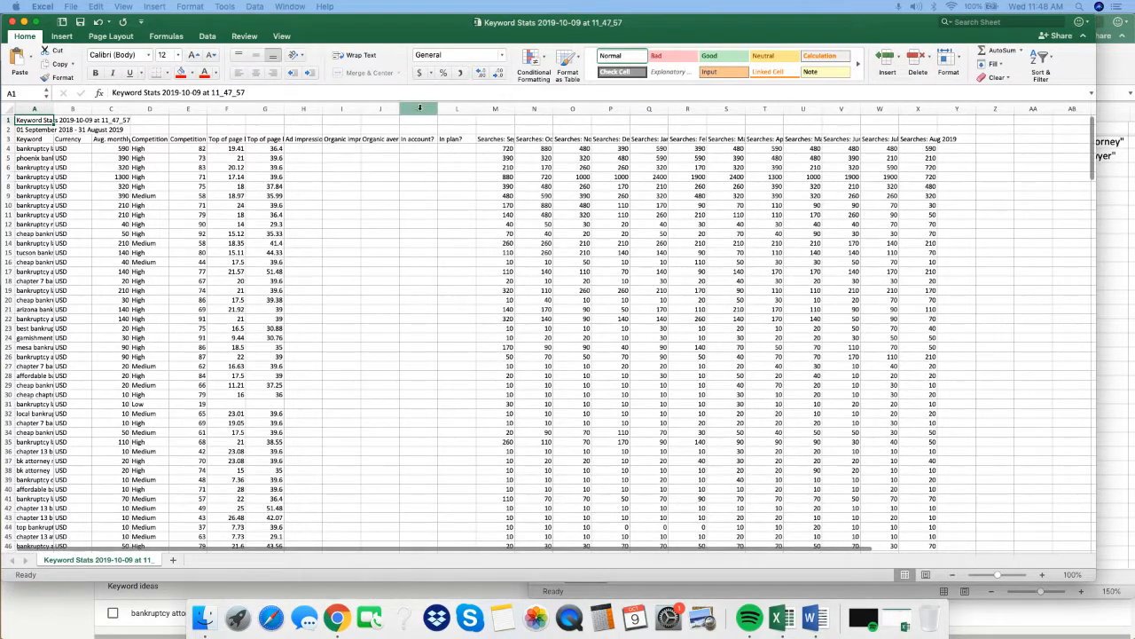
Examine the exported sheet's keyword, average monthly searches, bid and extra H to X columns, and close the file.
left_click_drag(303, 108, 923, 95)
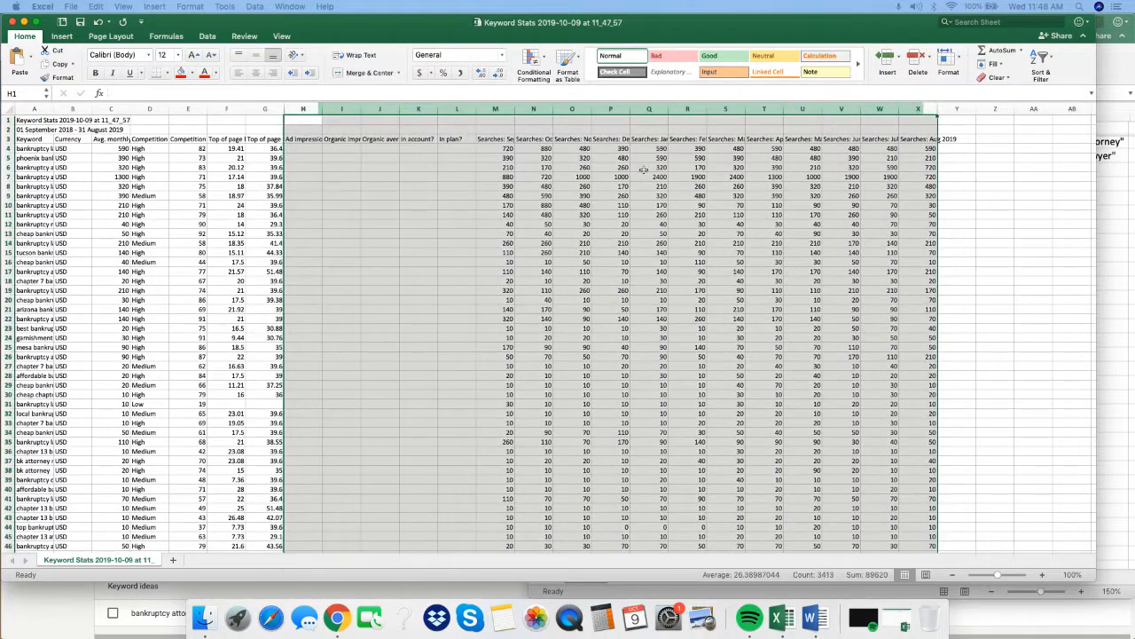
left_click(334, 131)
left_click(231, 109)
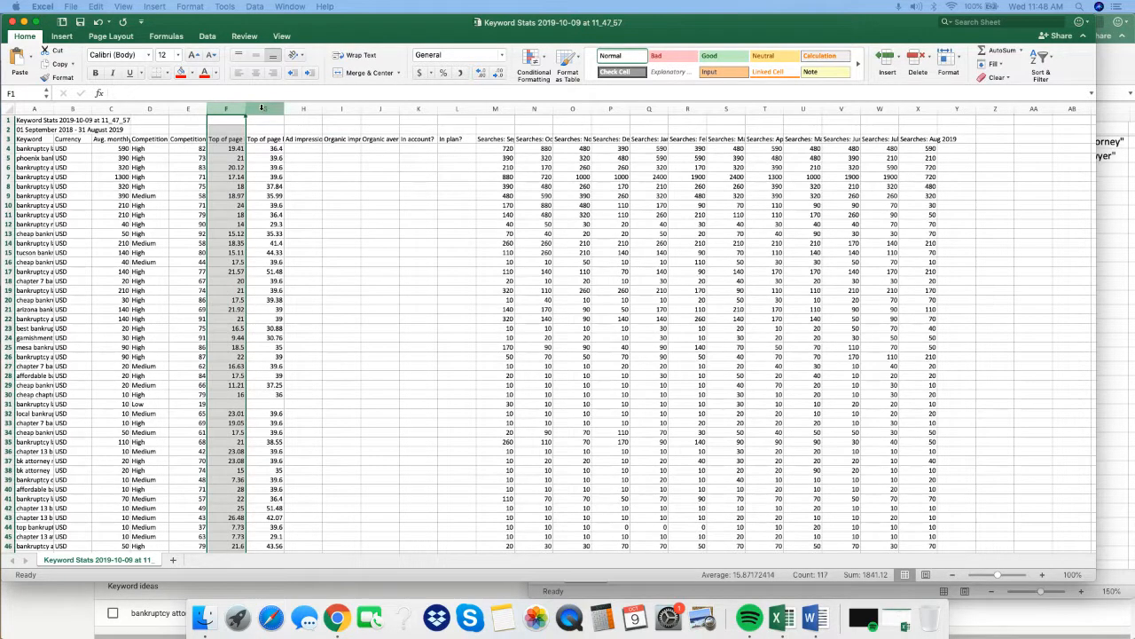
left_click(264, 108)
left_click(111, 108)
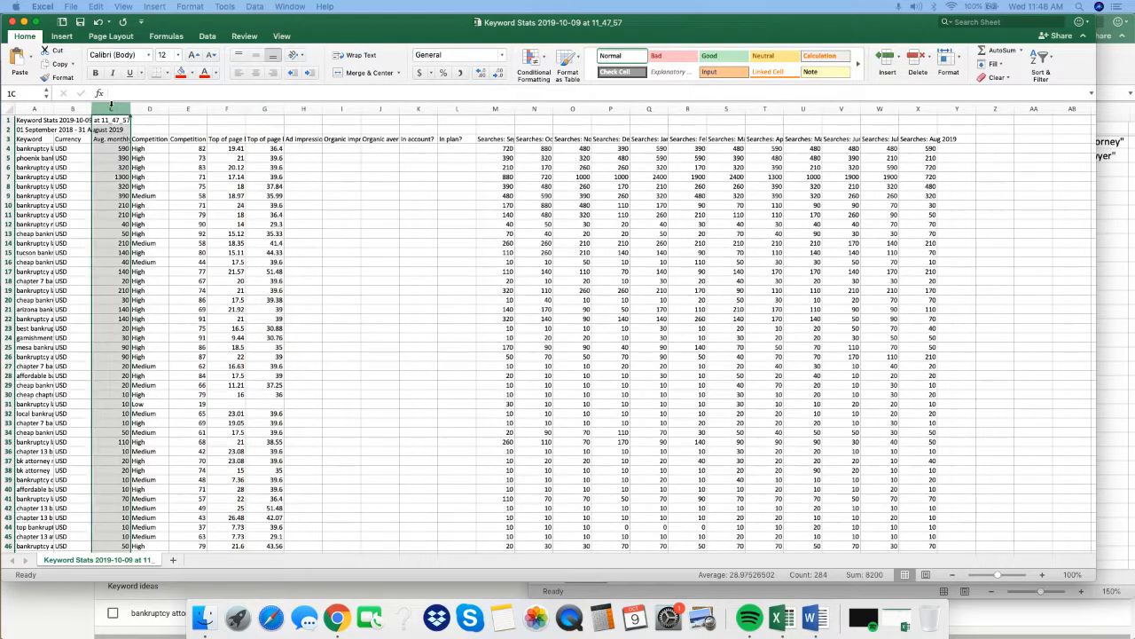
left_click(33, 108)
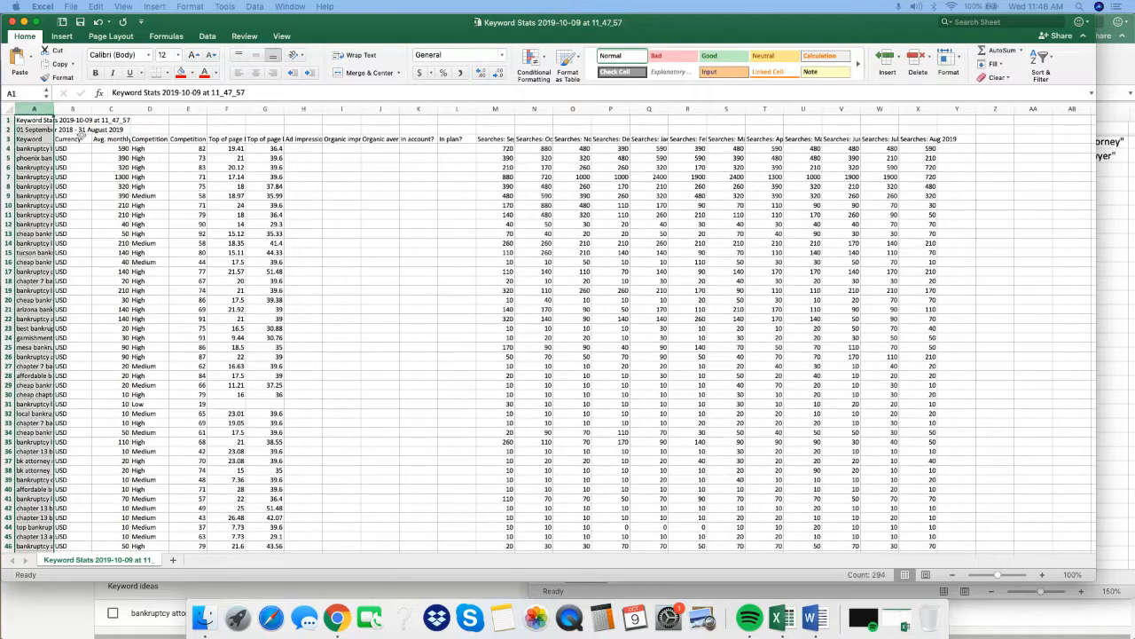
left_click(12, 22)
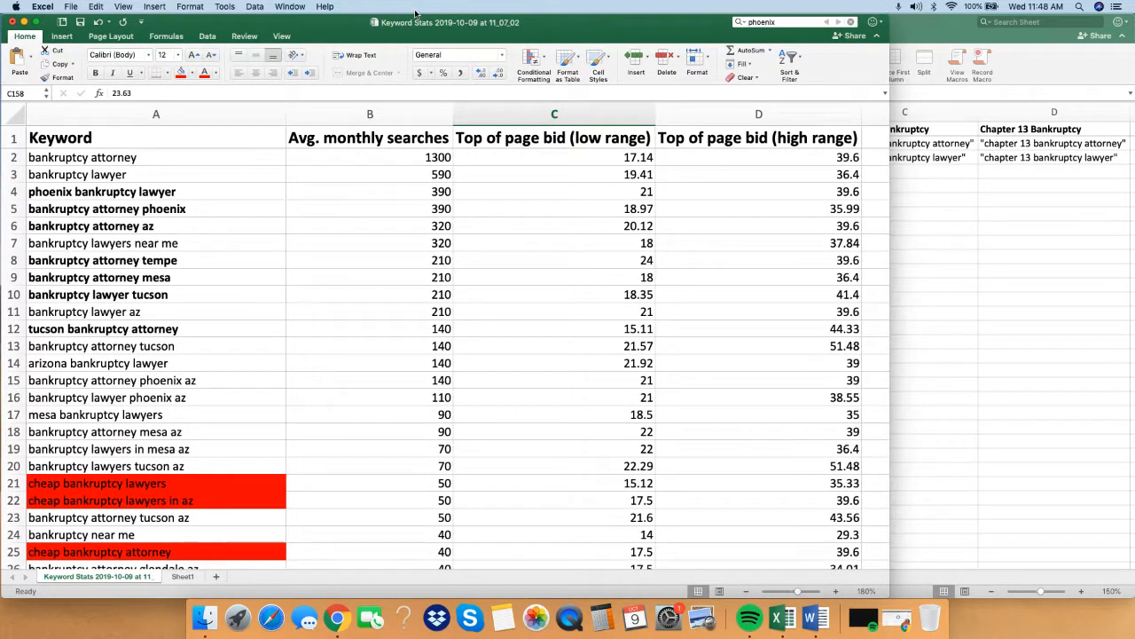
Examine the keyword, average monthly searches, and low and high top of page bid columns in the trimmed keyword workbook.
left_click(614, 278)
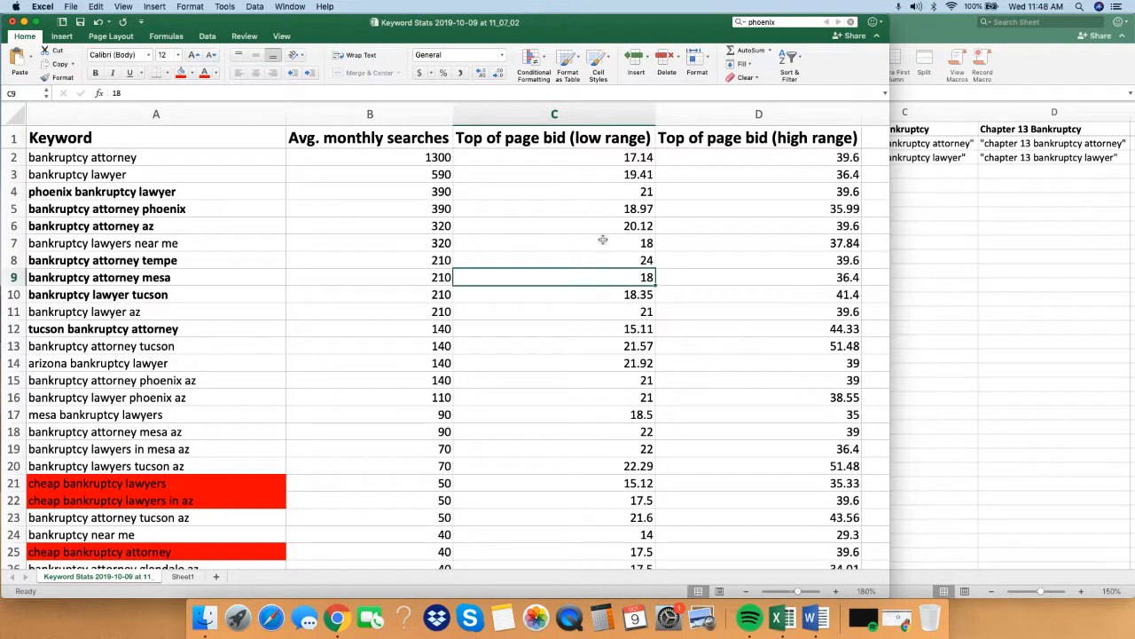
left_click(542, 169)
left_click(194, 112)
left_click(404, 115)
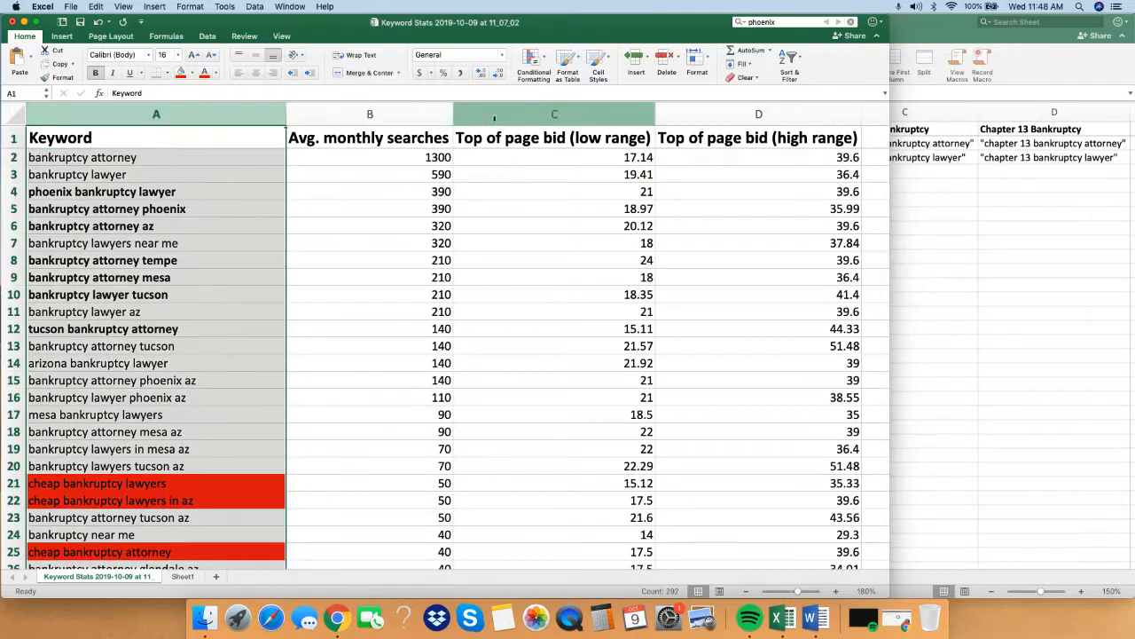
left_click(567, 114)
left_click(743, 114)
left_click(786, 293)
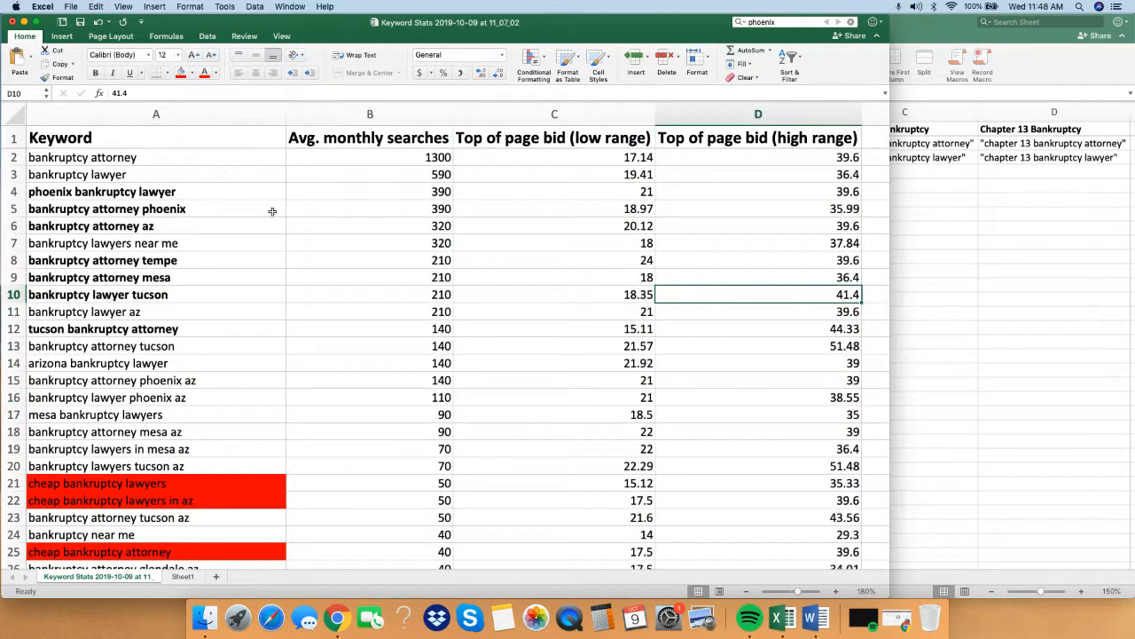
Examine the bold Phoenix and Arizona keywords and the search volumes and bids in the rows below them.
left_click(178, 209)
left_click(169, 191)
left_click(177, 210)
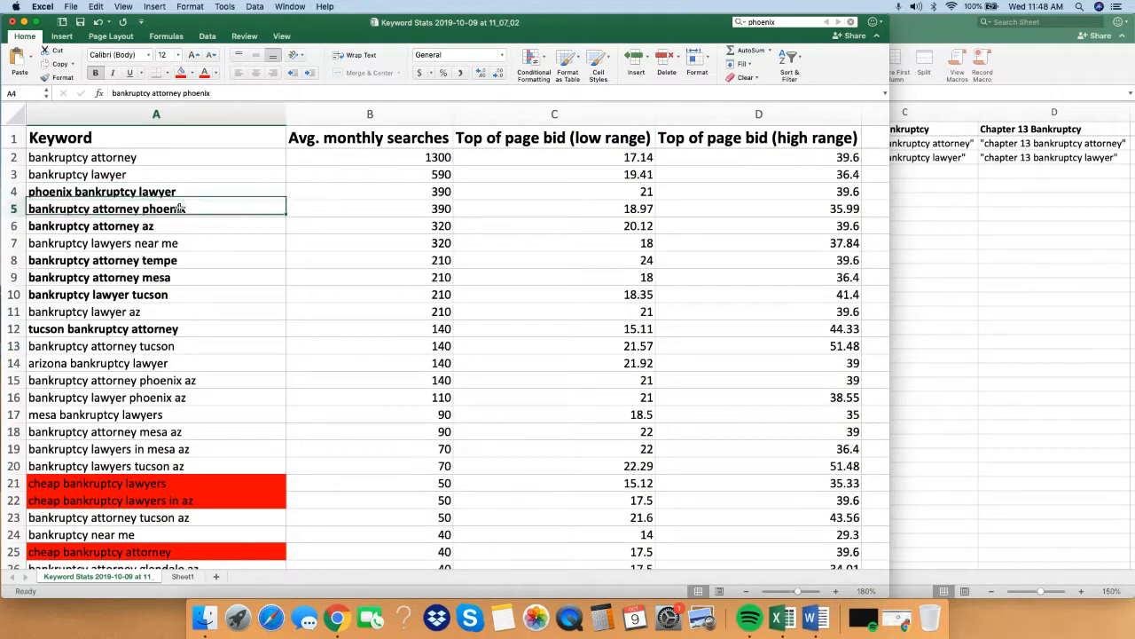
left_click(180, 194)
left_click(204, 209)
left_click(201, 227)
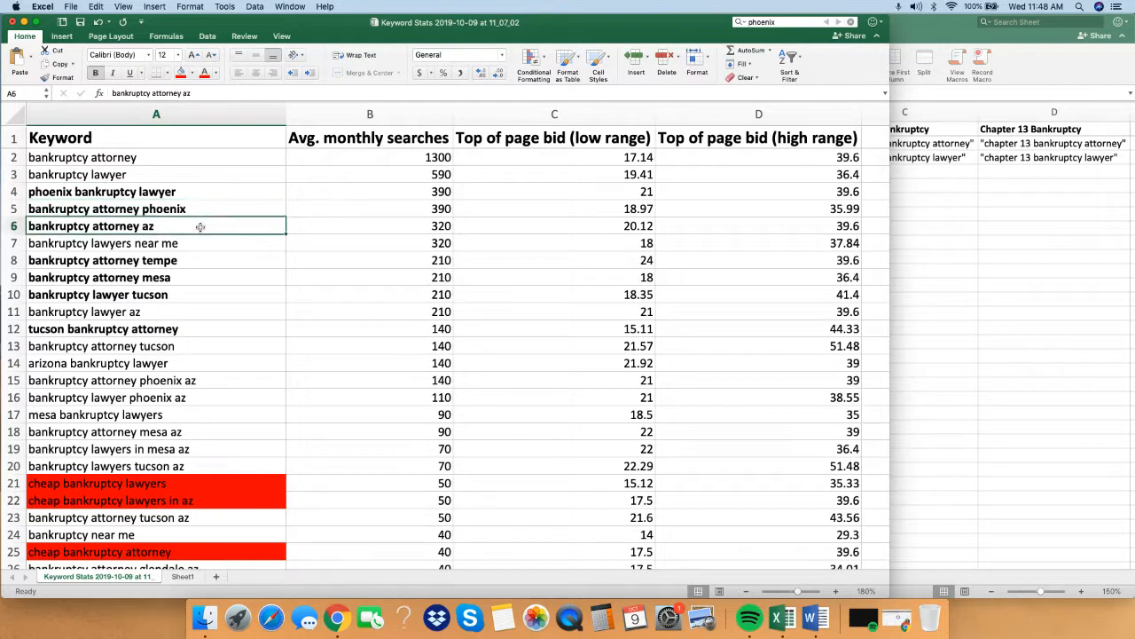
left_click(369, 263)
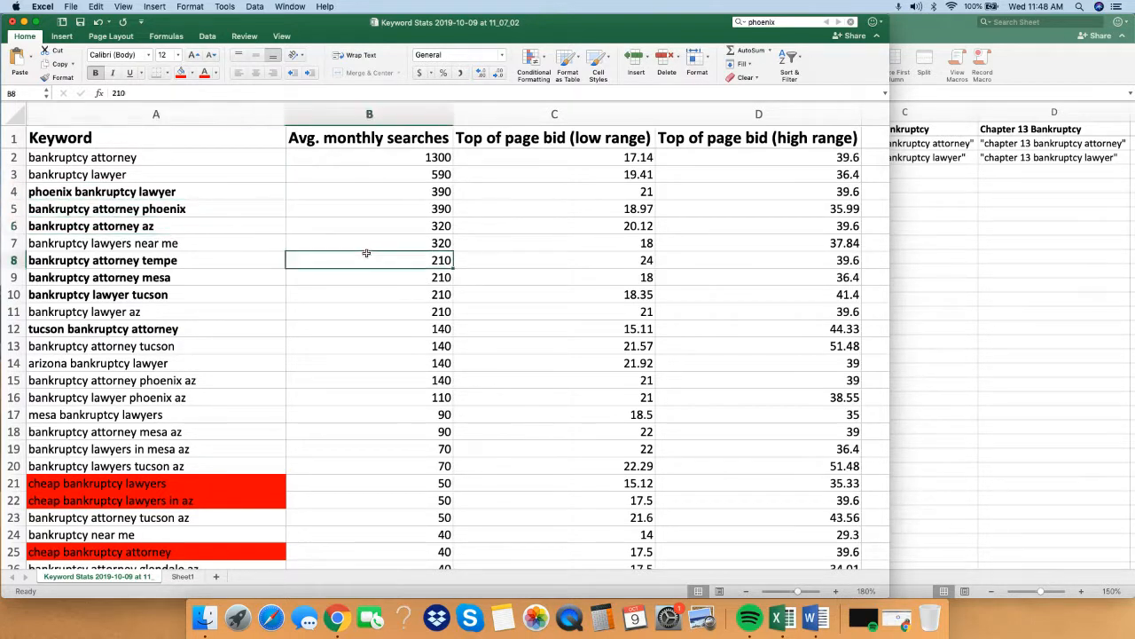
left_click(373, 247)
left_click(509, 246)
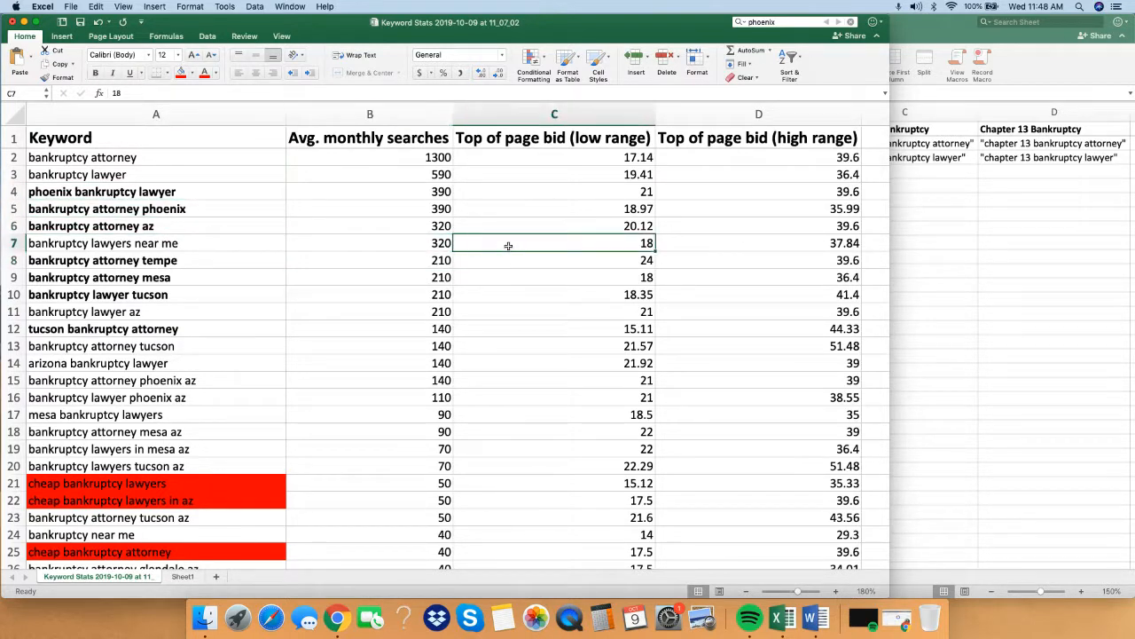
left_click(754, 328)
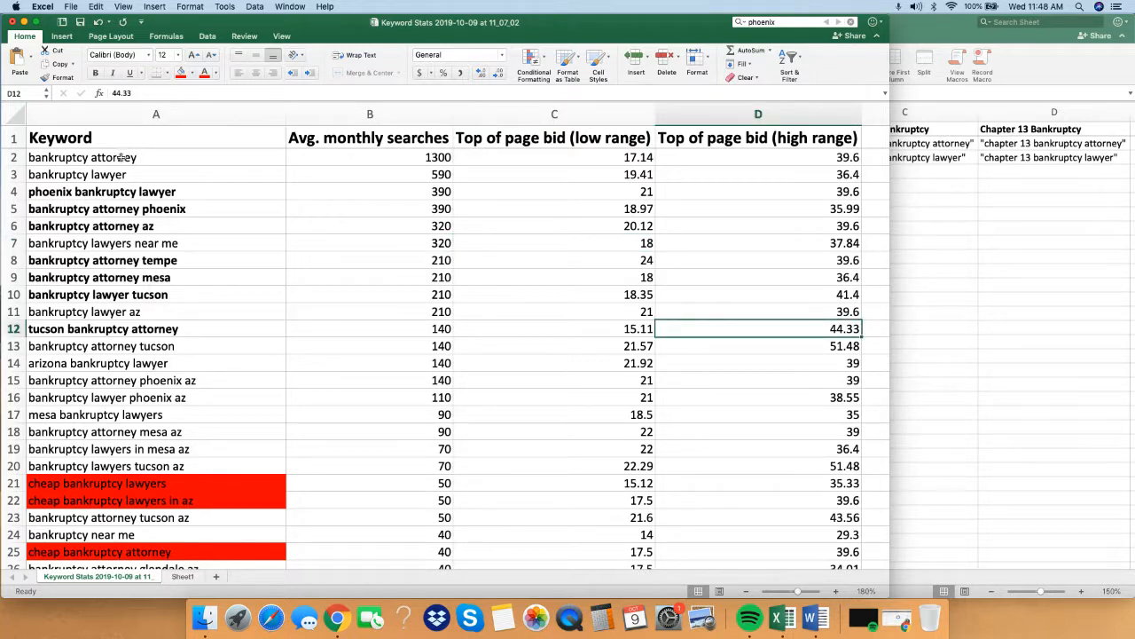
Examine the searches for the general keywords bankruptcy attorney and bankruptcy lawyer, and scan the lower-volume keywords in the list.
left_click_drag(121, 158, 129, 173)
left_click_drag(224, 172, 385, 169)
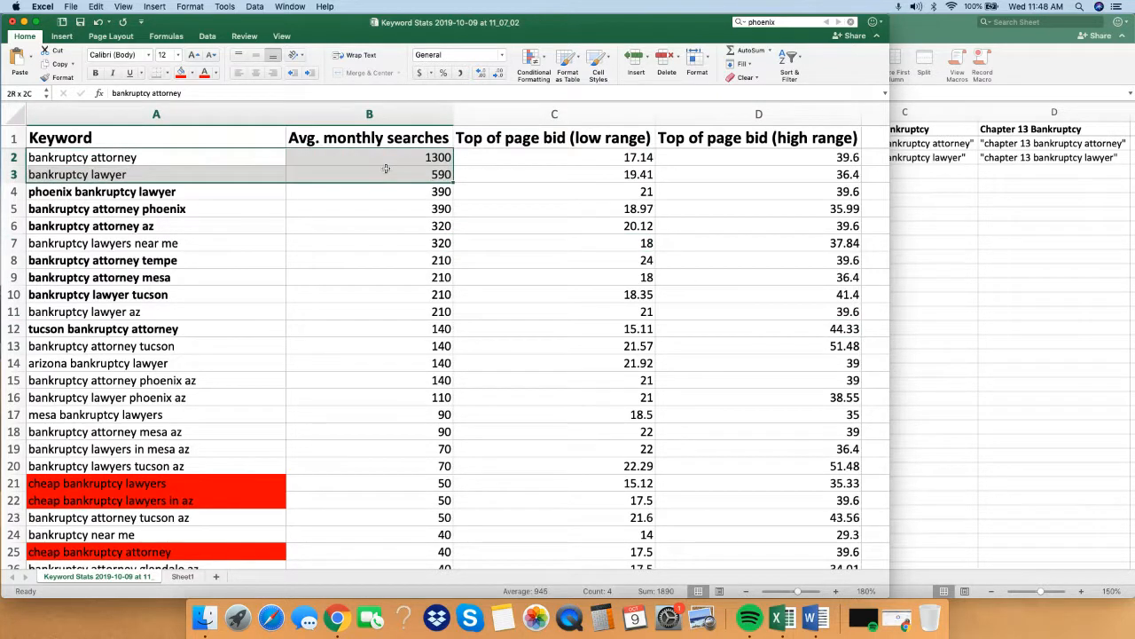
left_click(117, 158)
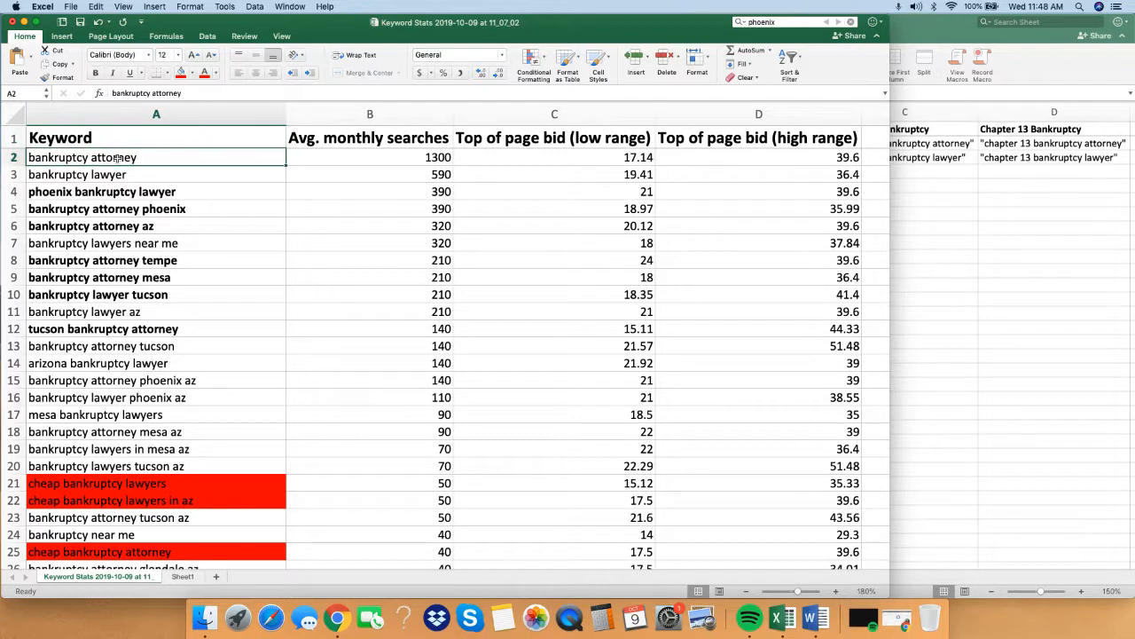
left_click(92, 174)
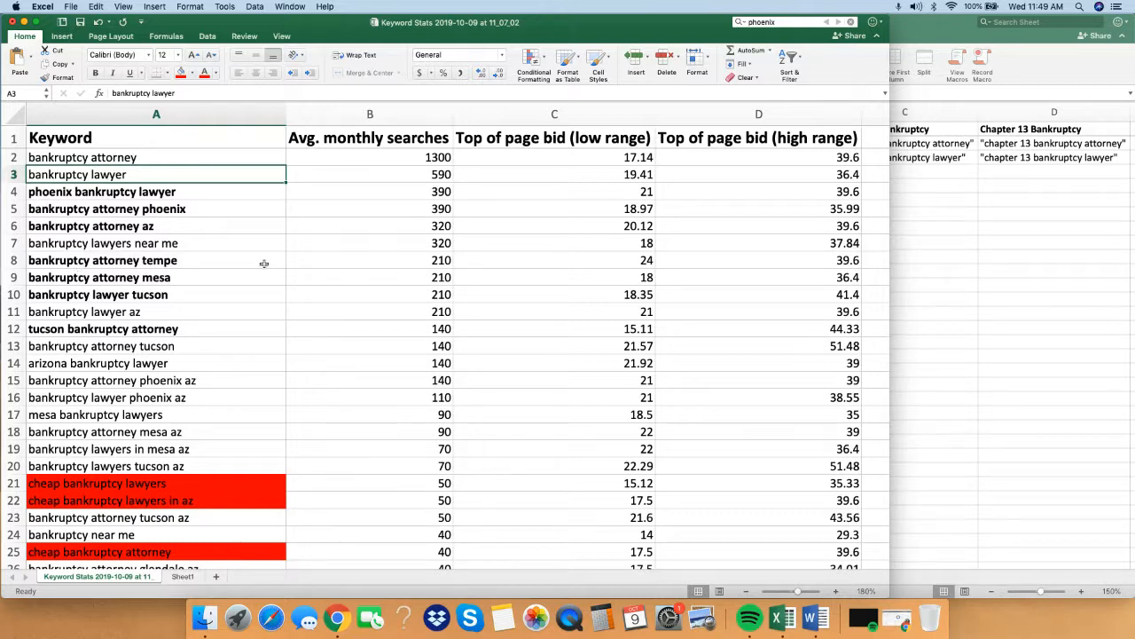
left_click(310, 335)
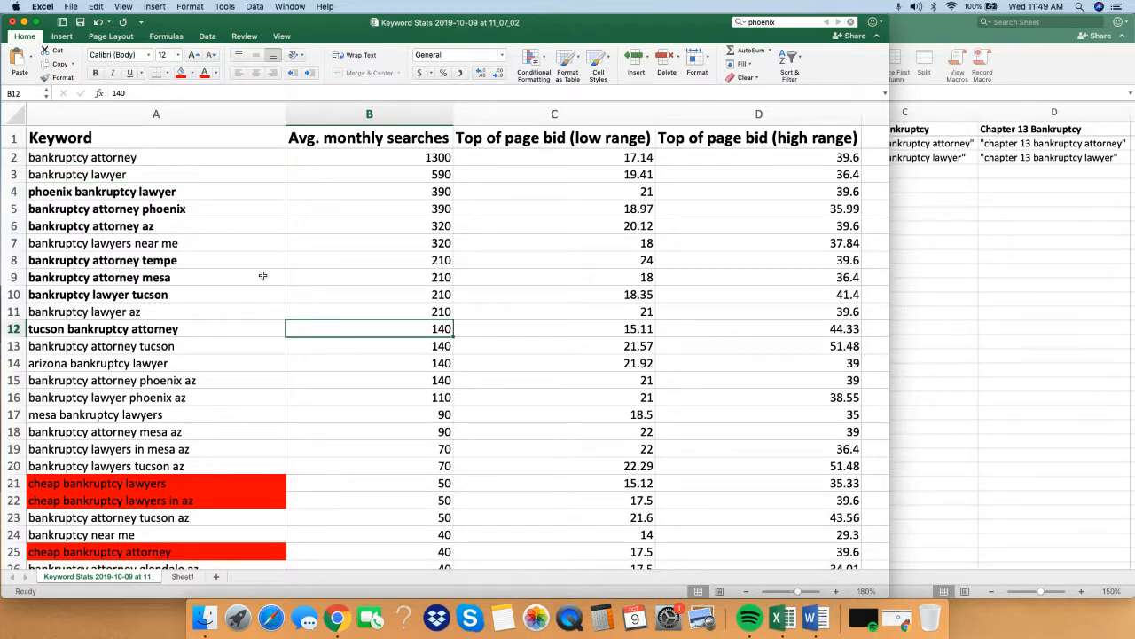
scroll(502, 328, "down", 3)
scroll(470, 319, "down", 4)
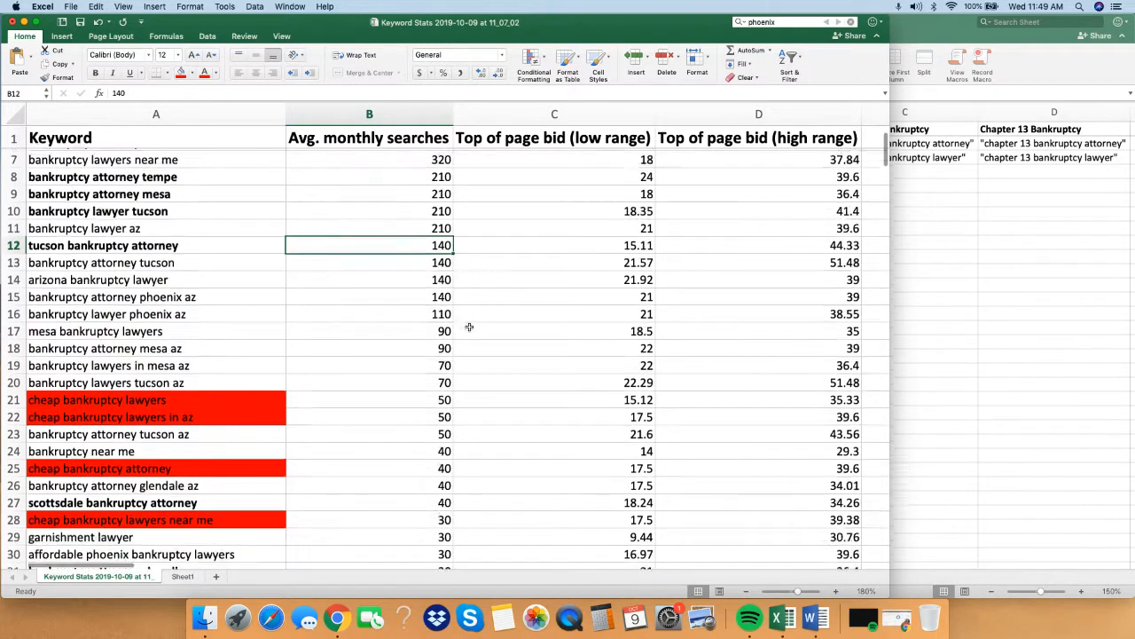
scroll(453, 319, "up", 8)
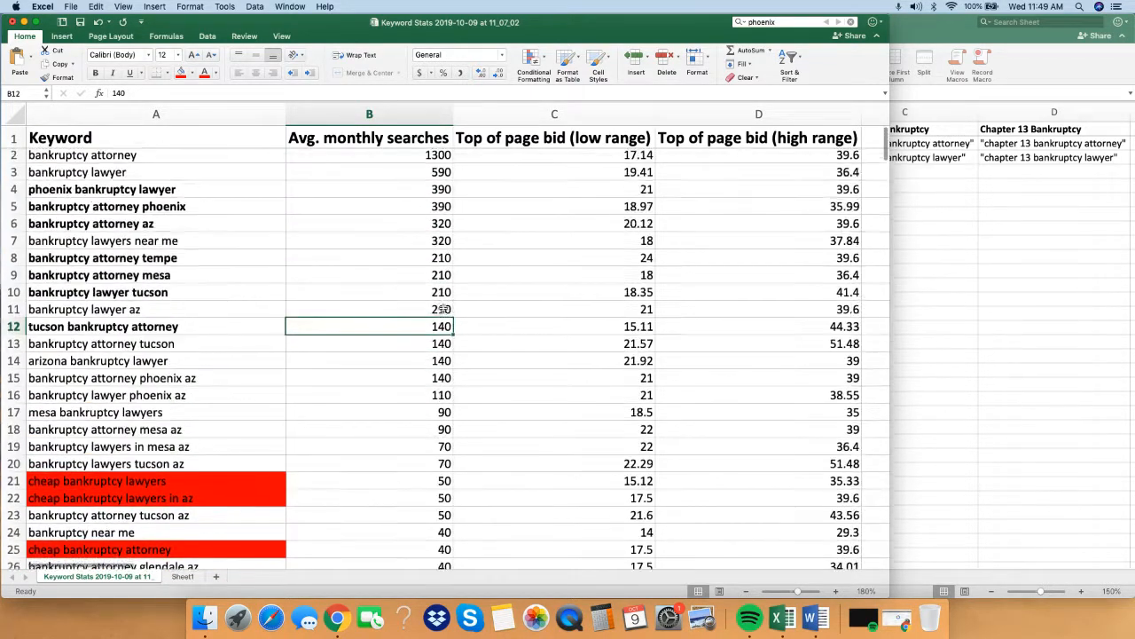
left_click(364, 192)
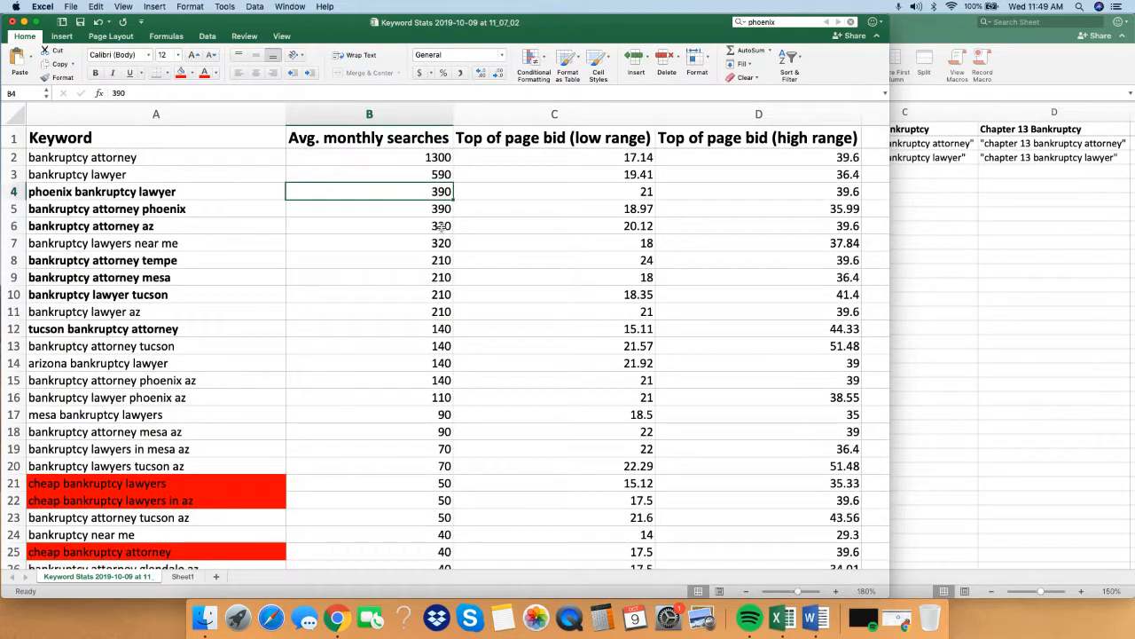
left_click(666, 363)
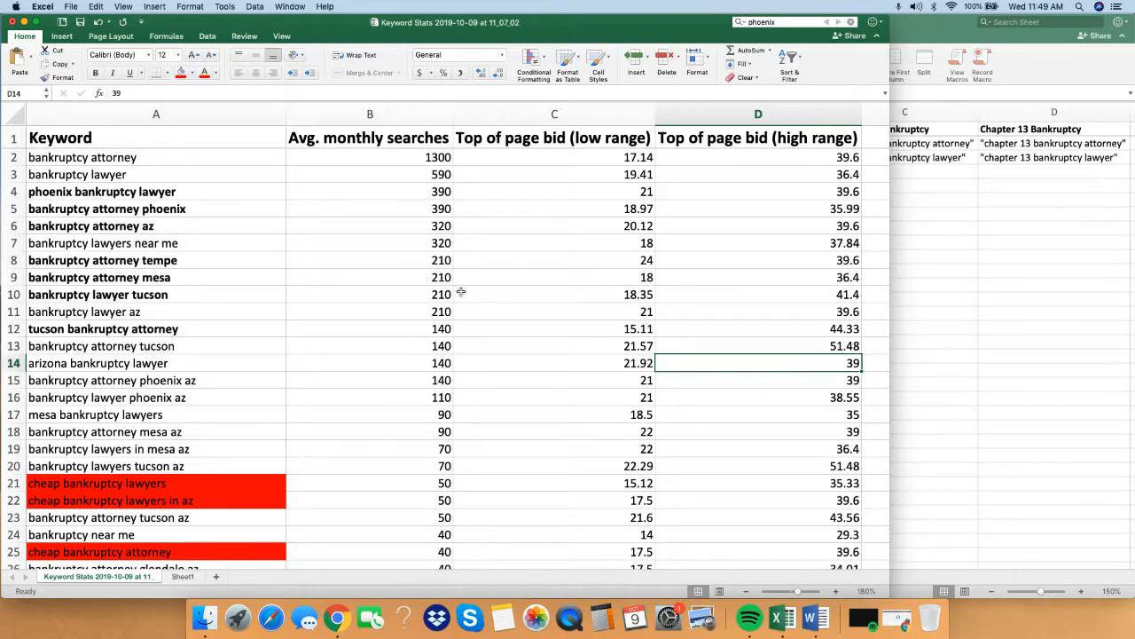
Compare the general bankruptcy attorney and bankruptcy lawyer keywords with the Phoenix and AZ keywords listed below them.
left_click_drag(207, 157, 71, 173)
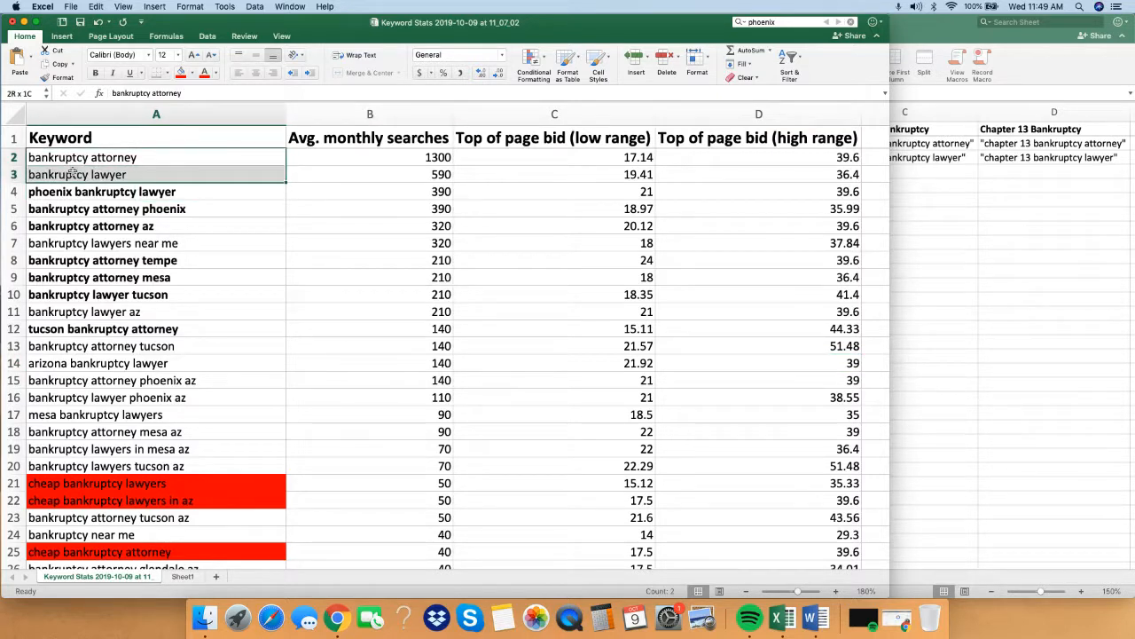
left_click(68, 159)
left_click(103, 172)
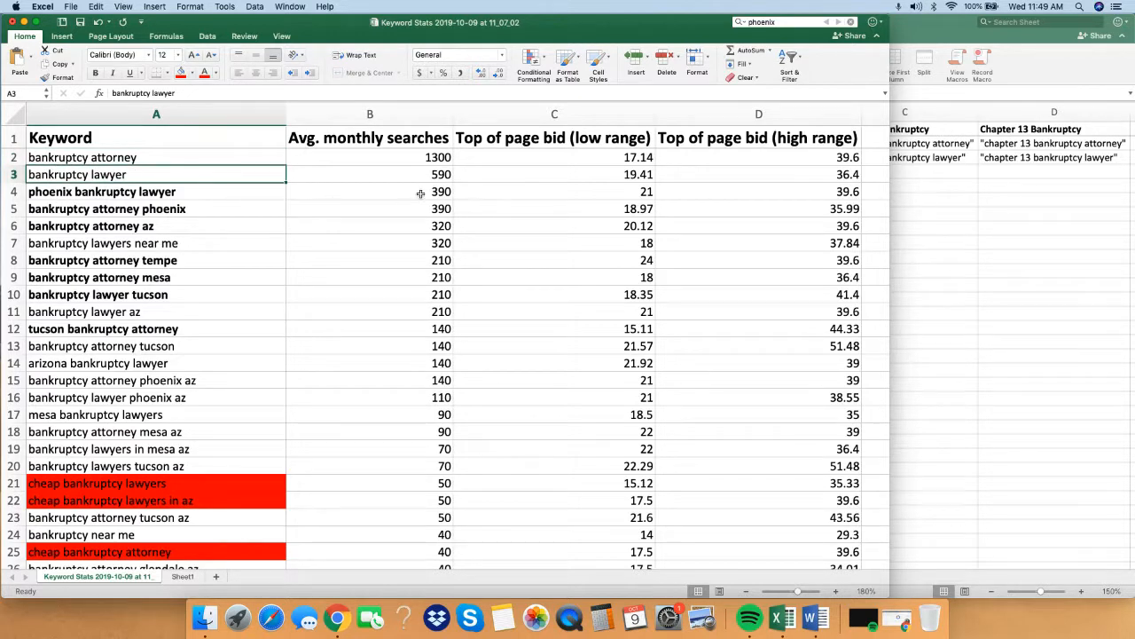
left_click(309, 314)
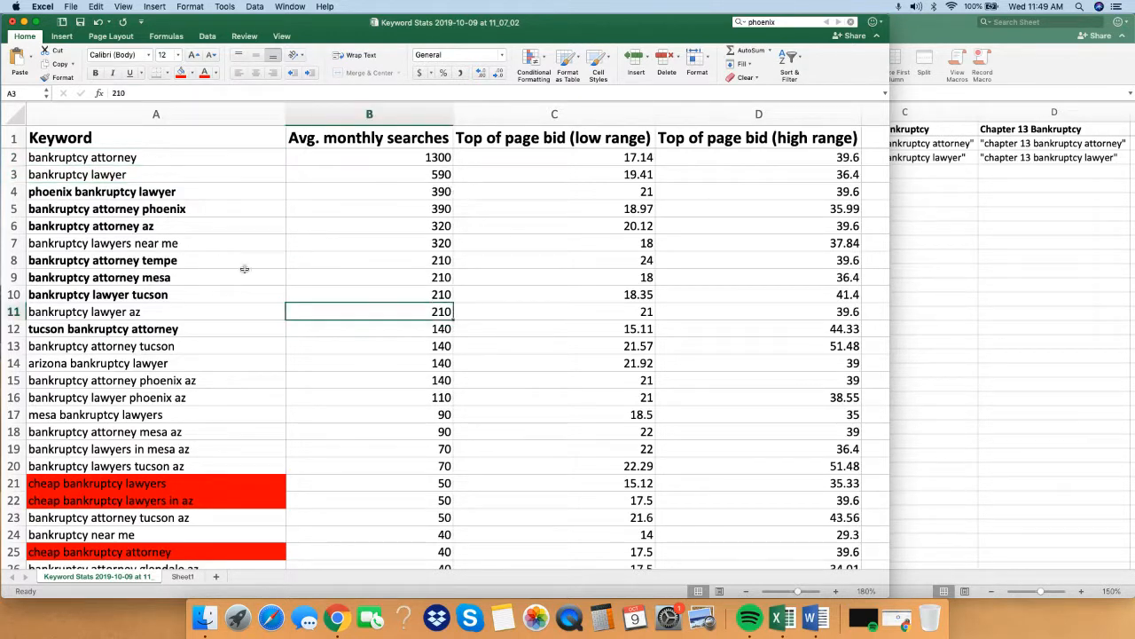
left_click_drag(106, 161, 106, 173)
left_click(106, 174)
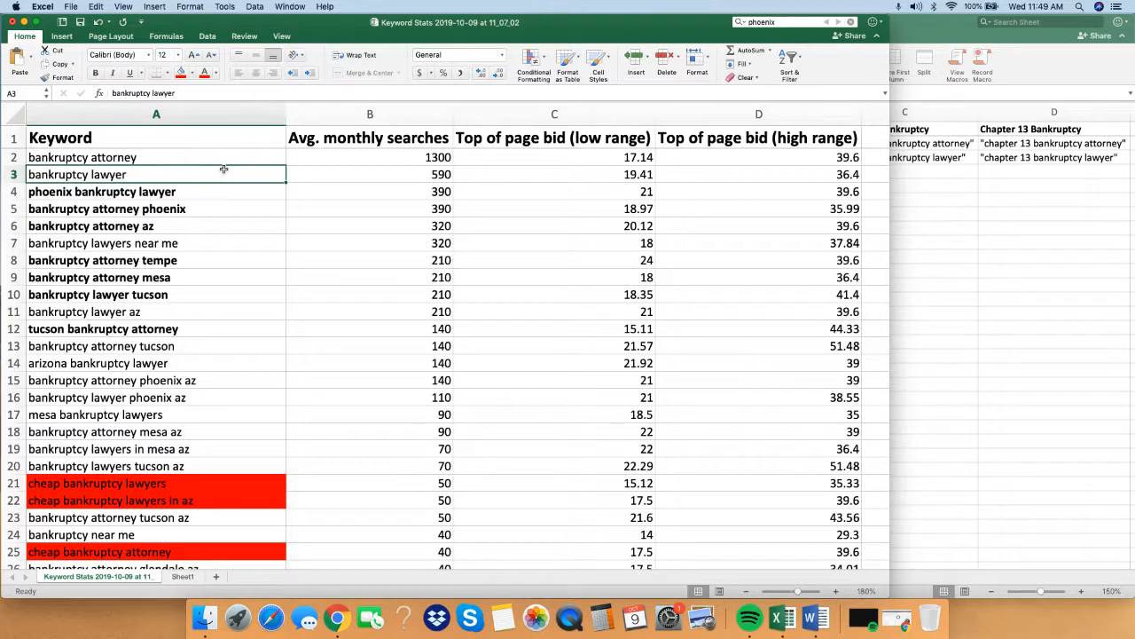
left_click(160, 193)
left_click(165, 208)
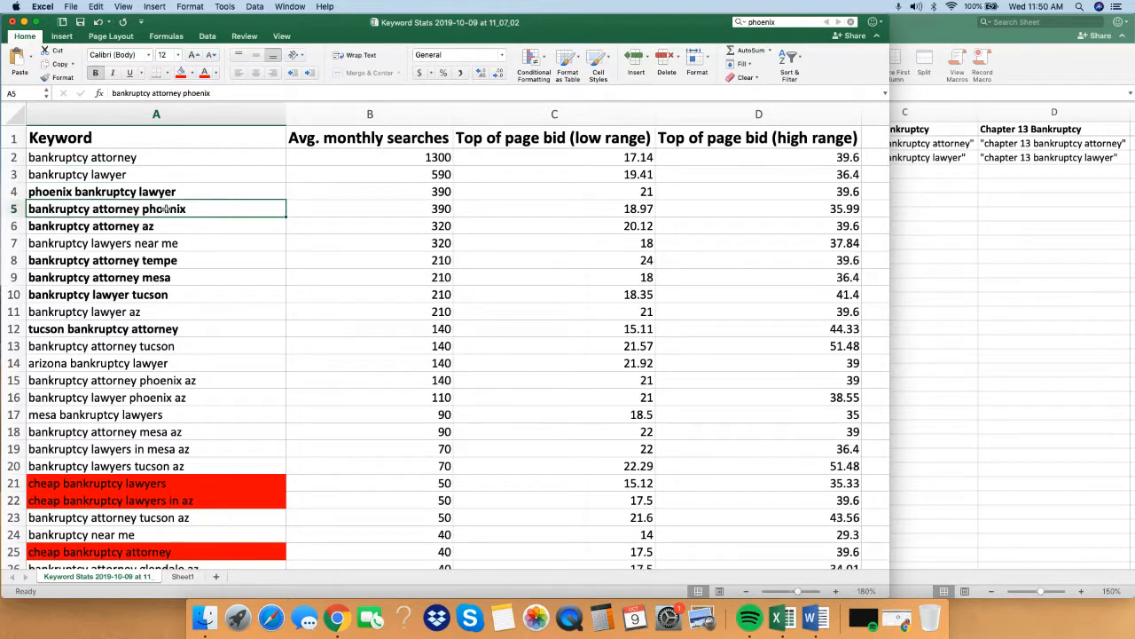
left_click(203, 226)
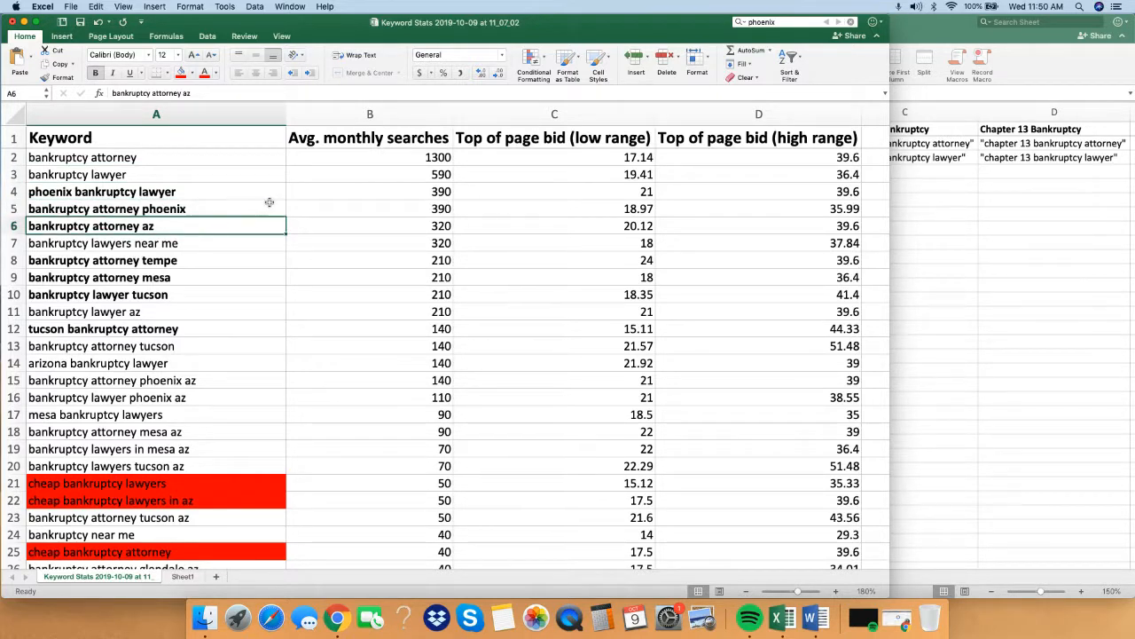
Compare the monthly searches and bids for phoenix bankruptcy lawyer, bankruptcy attorney phoenix and bankruptcy attorney az.
left_click(329, 204)
left_click(344, 191)
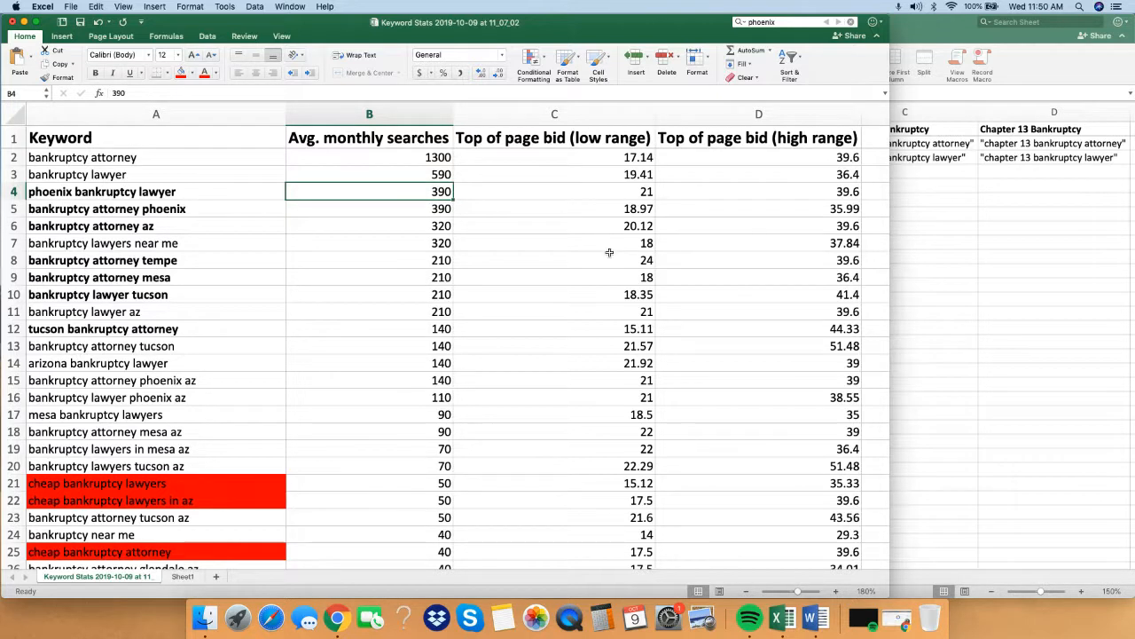
left_click(518, 293)
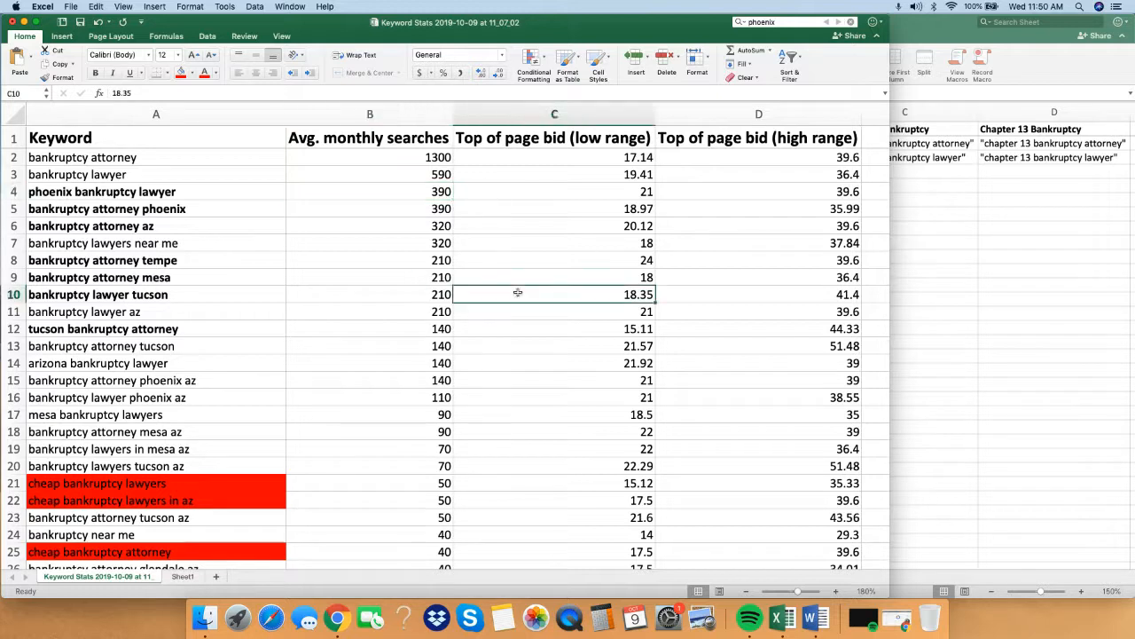
left_click(76, 196)
left_click(121, 211)
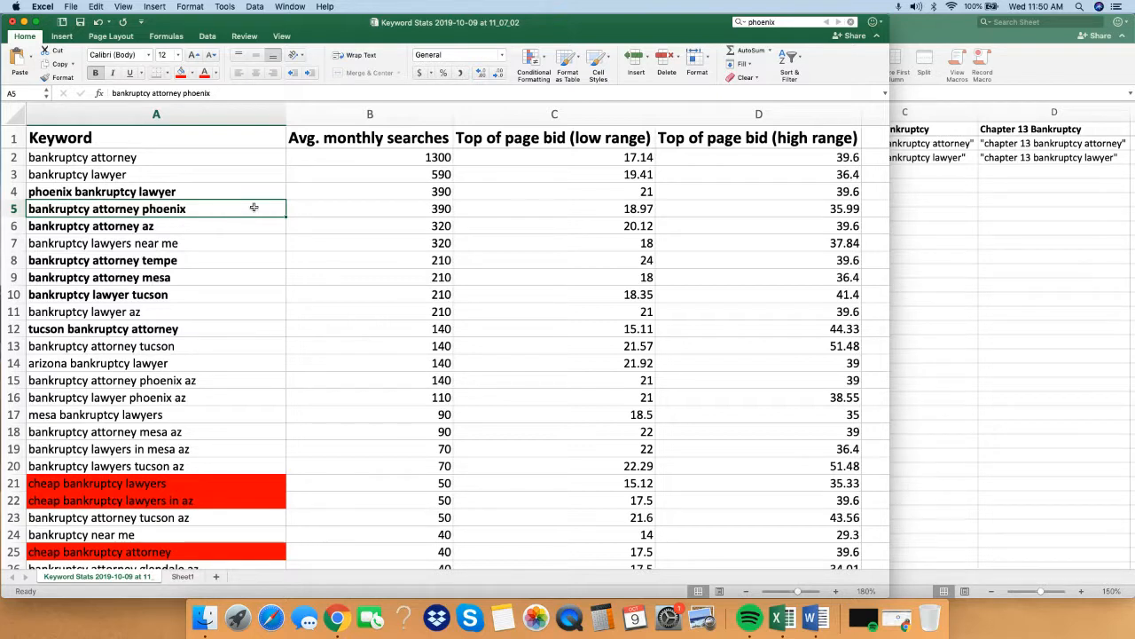
left_click(352, 213)
left_click(185, 210)
left_click(171, 226)
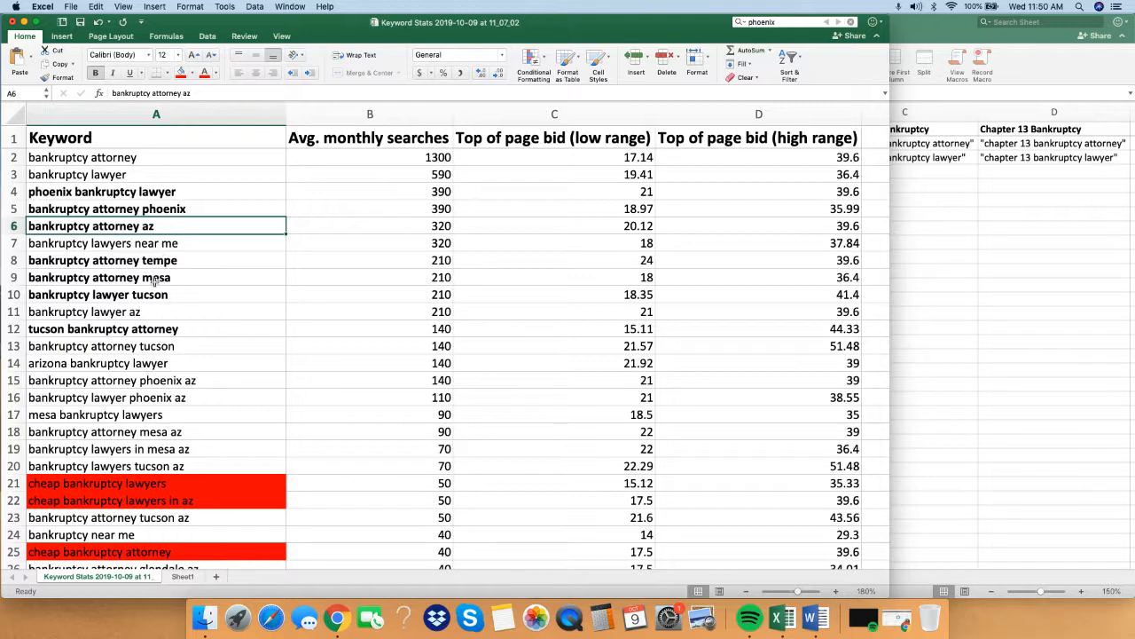
Examine the Tucson, Arizona and Phoenix AZ keywords in rows 12 to 16 along with their searches and bids.
scroll(238, 383, "down", 3)
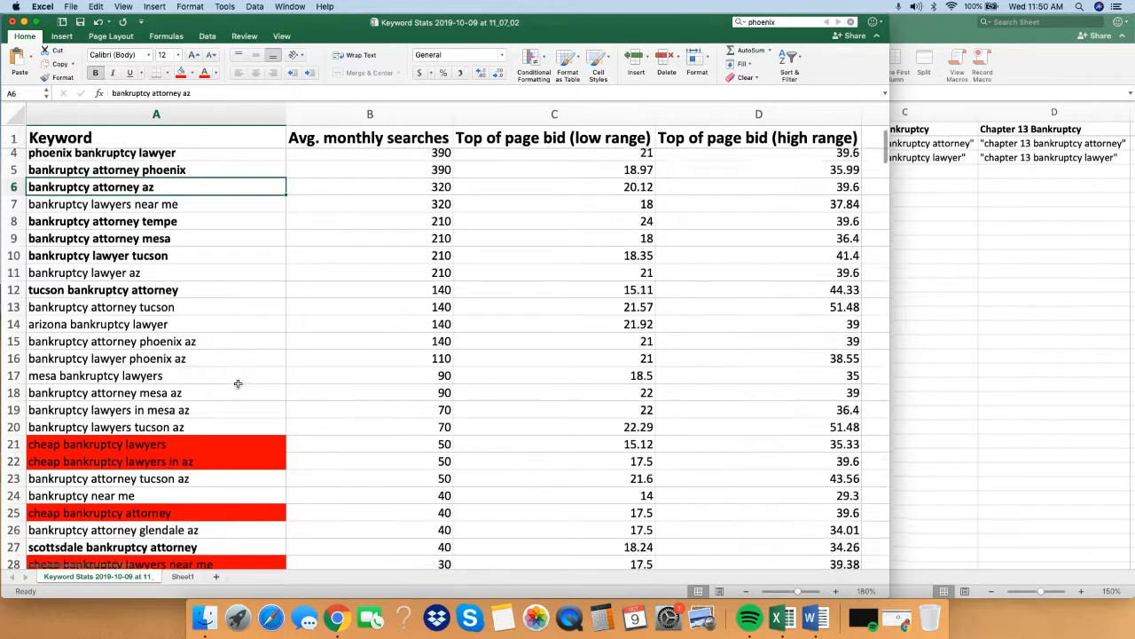
scroll(238, 383, "up", 3)
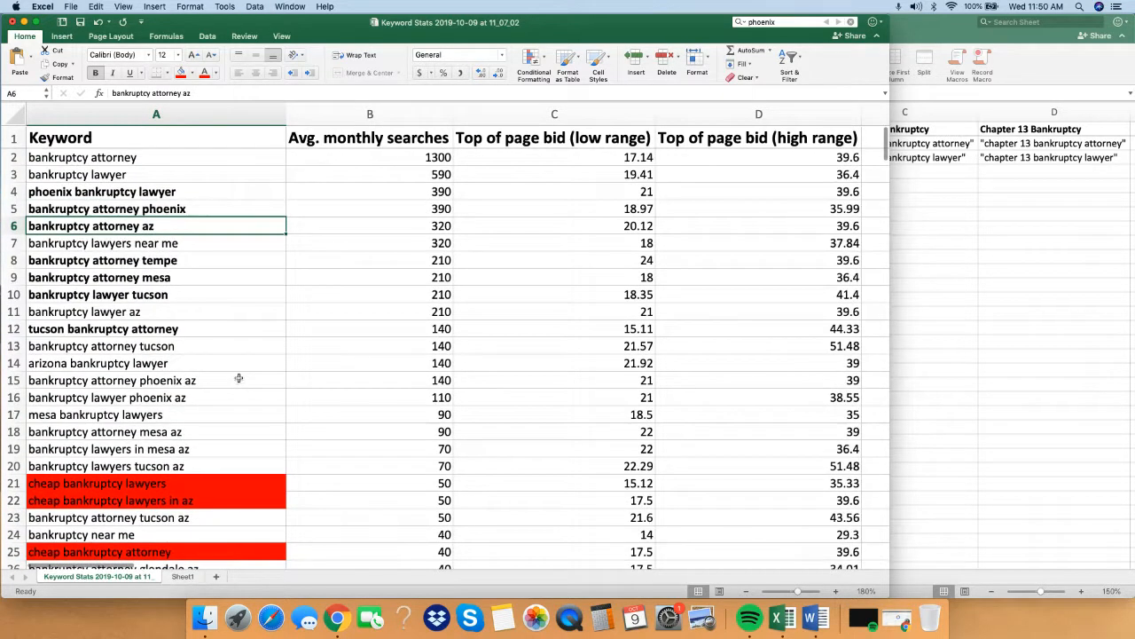
left_click(126, 348)
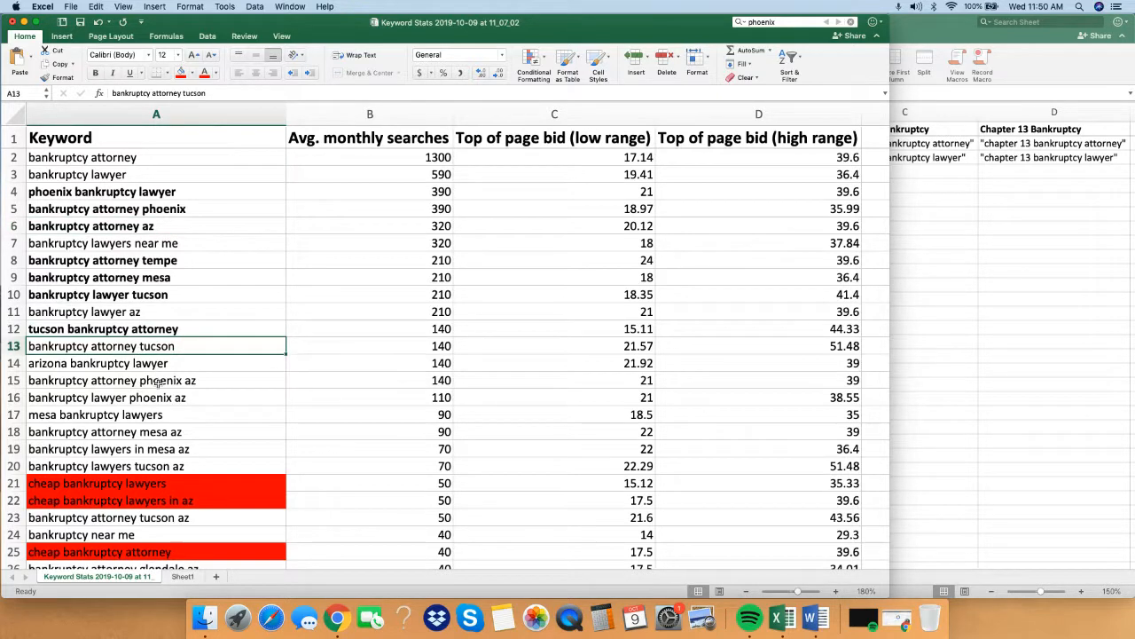
left_click(122, 377)
left_click(116, 365)
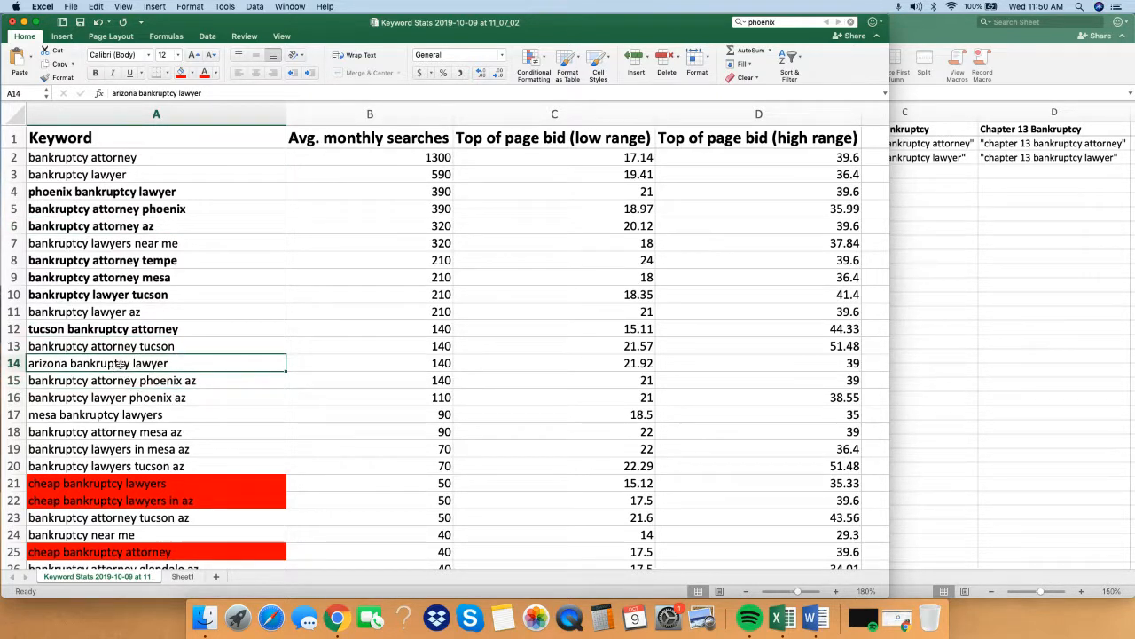
left_click(174, 380)
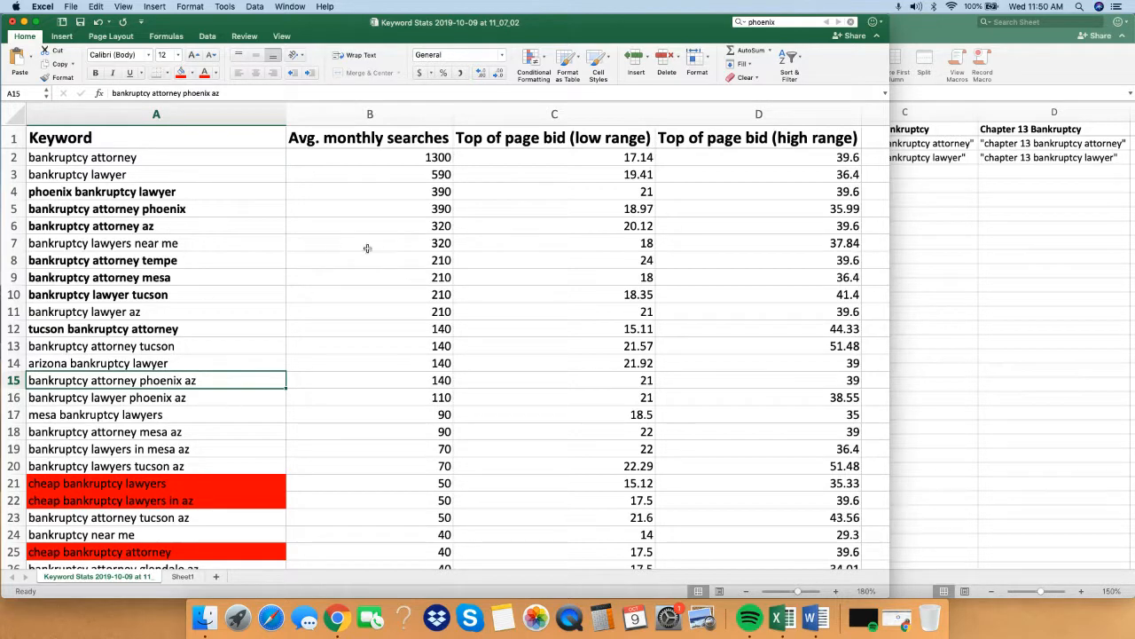
scroll(315, 353, "down", 1)
scroll(284, 320, "down", 3)
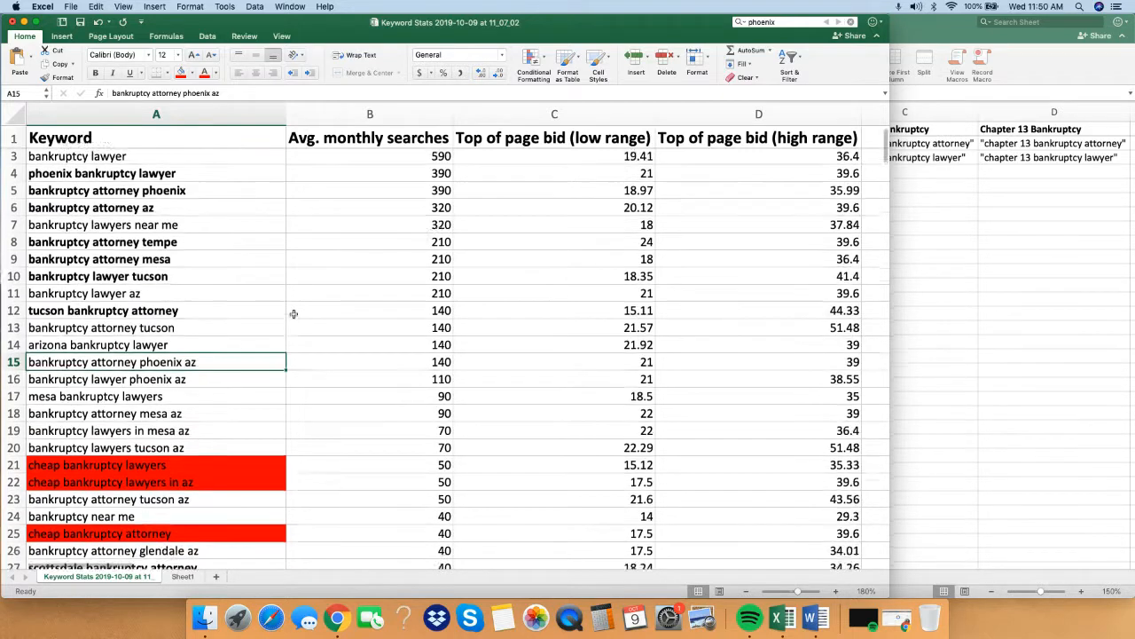
scroll(293, 317, "up", 3)
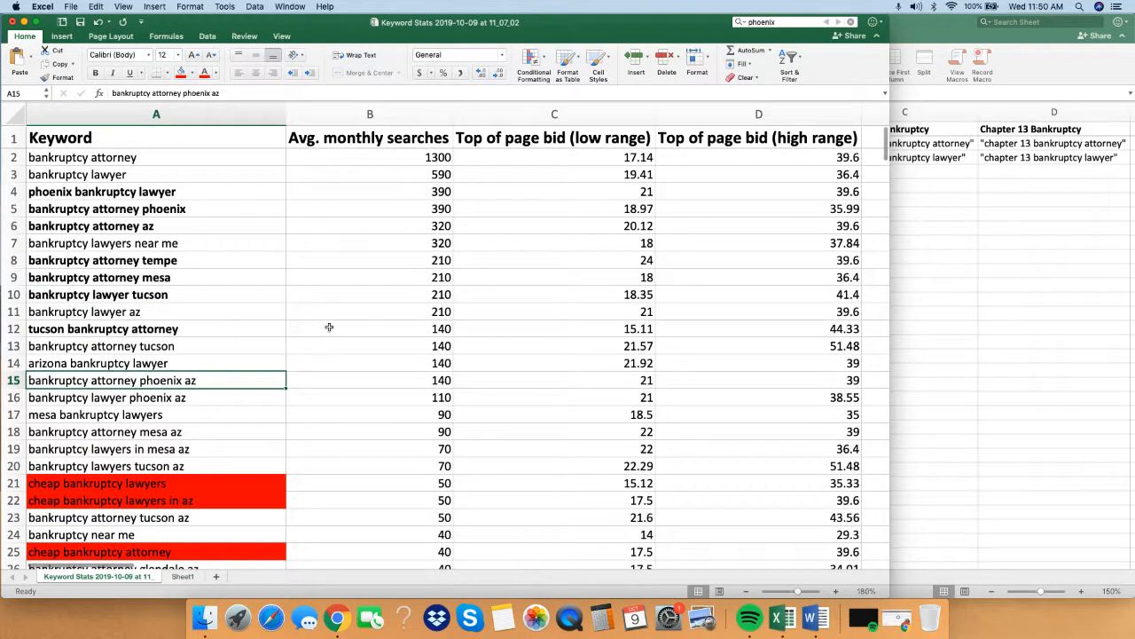
scroll(334, 375, "down", 4)
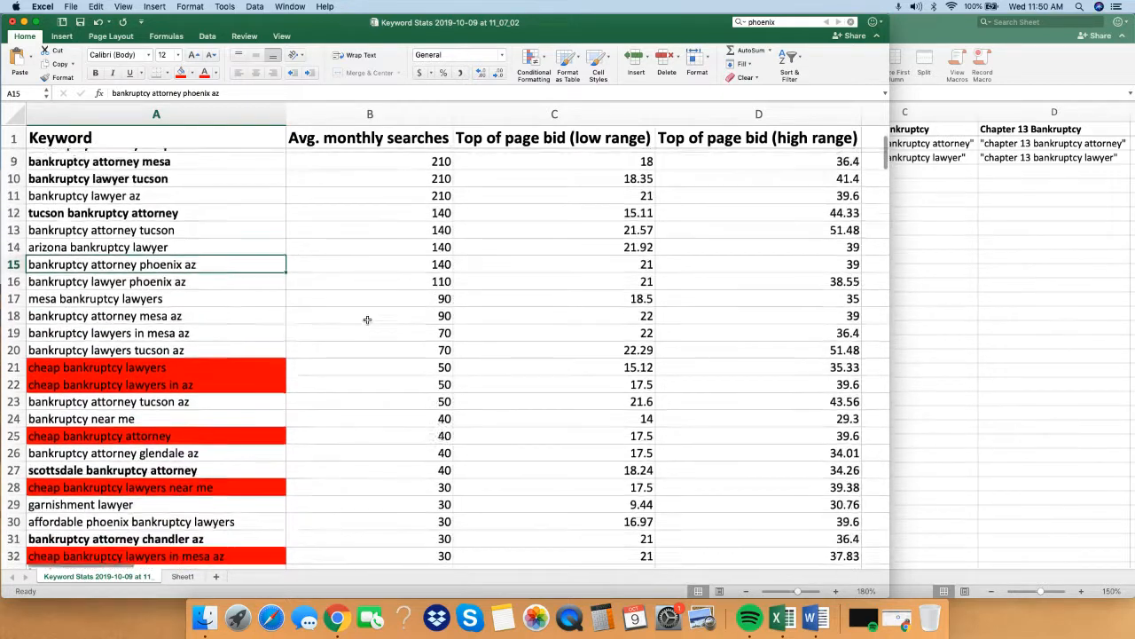
Bold only the word "cheap" in the red-highlighted keyword "cheap bankruptcy lawyers" in row 21.
scroll(367, 319, "down", 3)
left_click(178, 311)
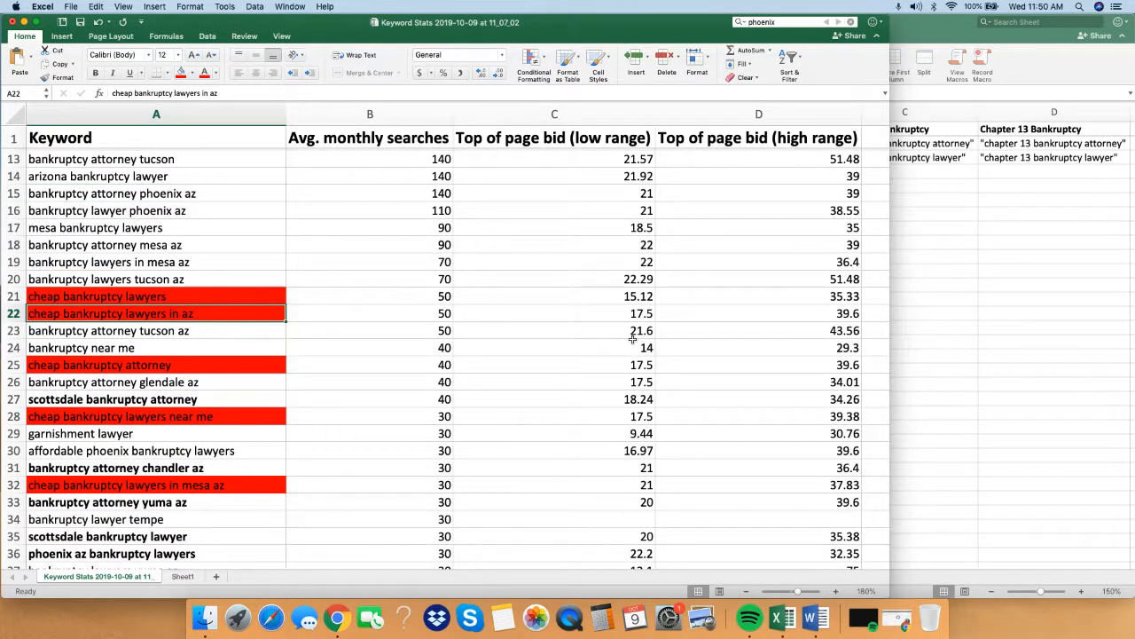
left_click(727, 360)
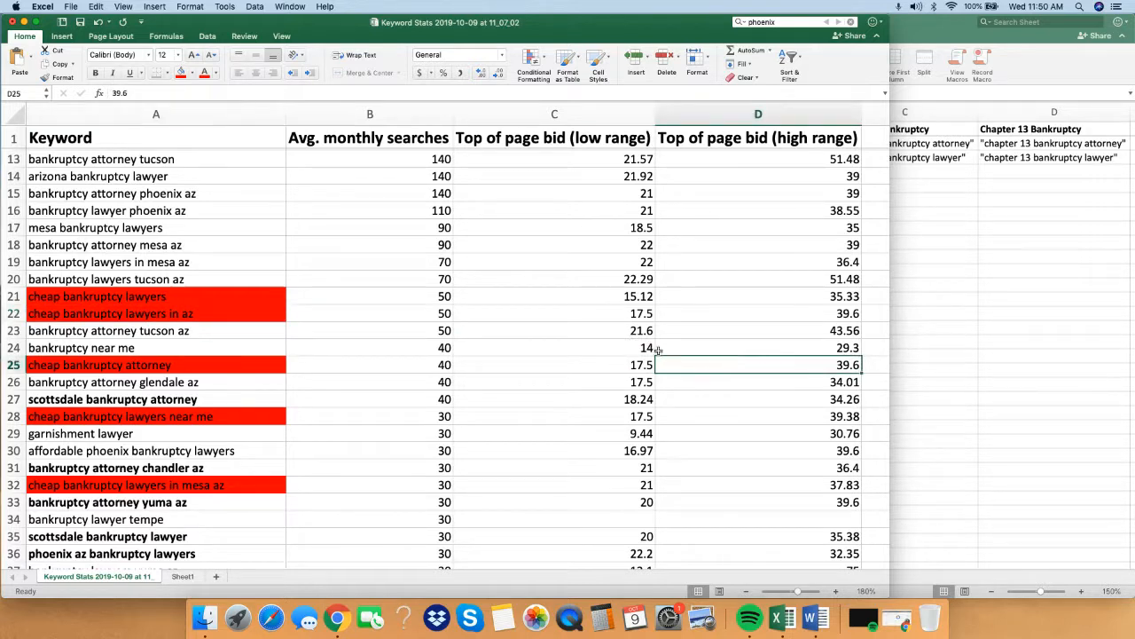
left_click(62, 298)
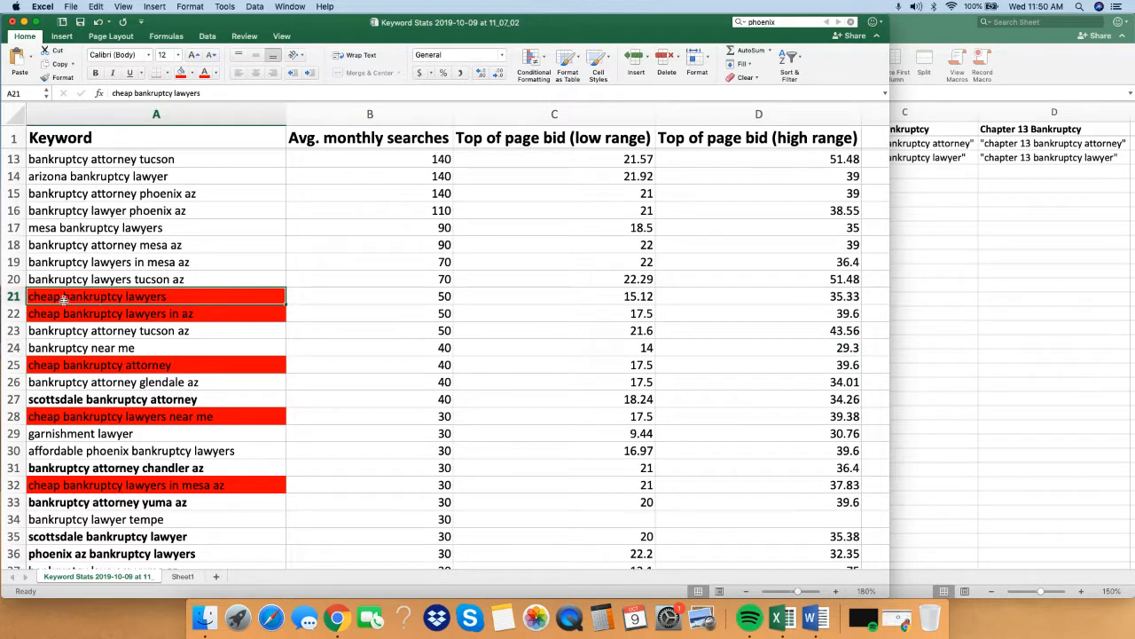
double_click(62, 298)
left_click_drag(59, 298, 30, 298)
key("super+b")
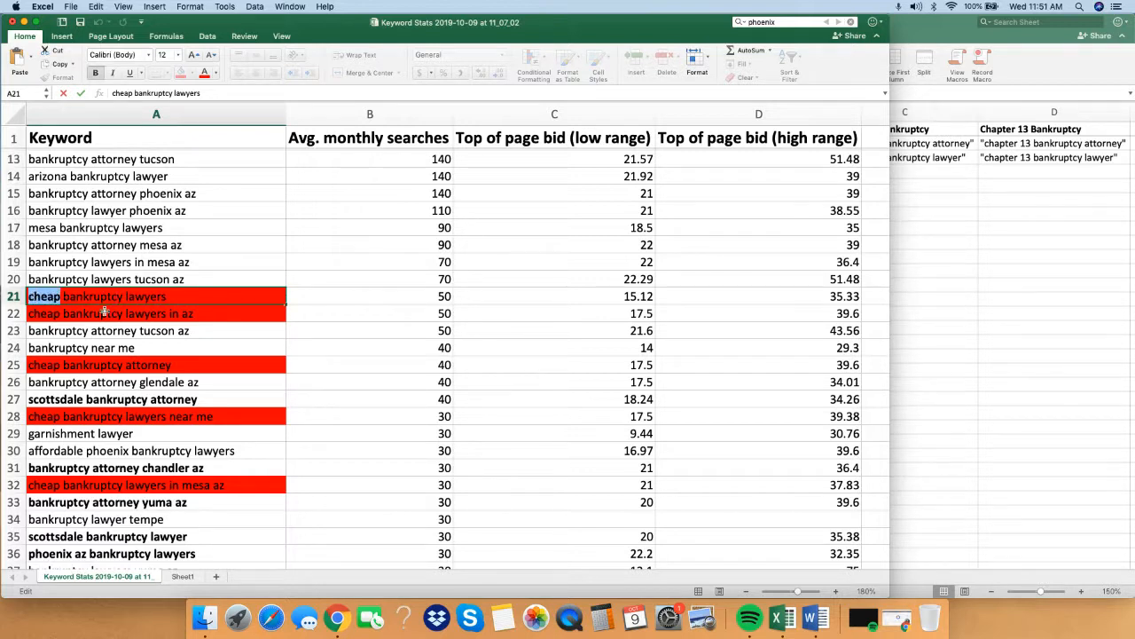
key("Return")
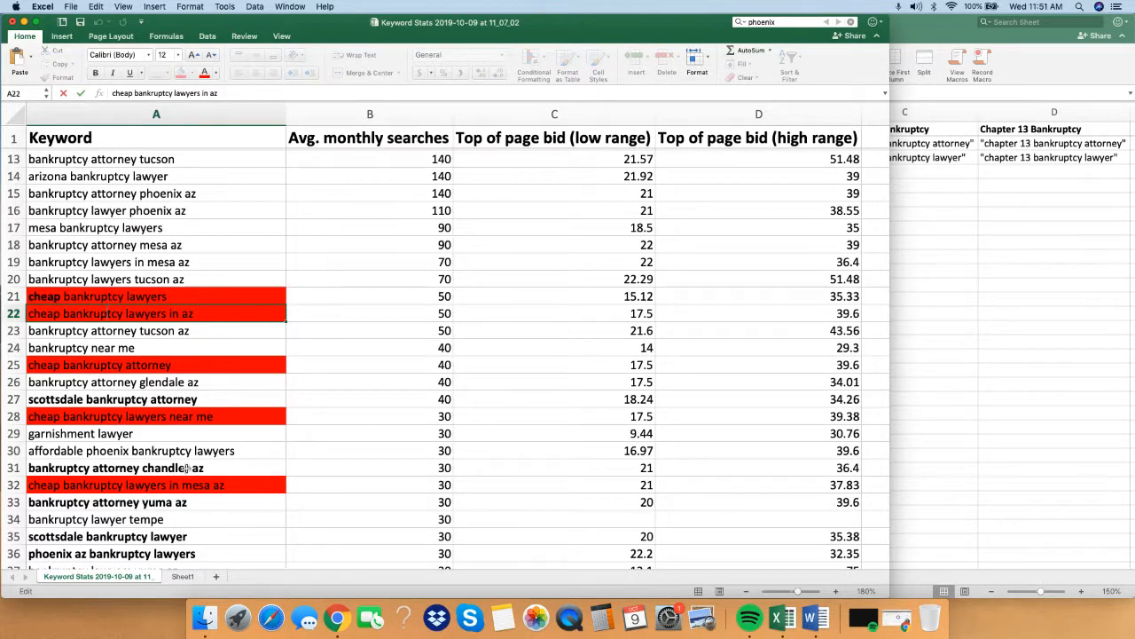
left_click(352, 448)
Fill the keyword cell "$690 cost bankruptcy attorney" in row 70 with red.
left_click(128, 485)
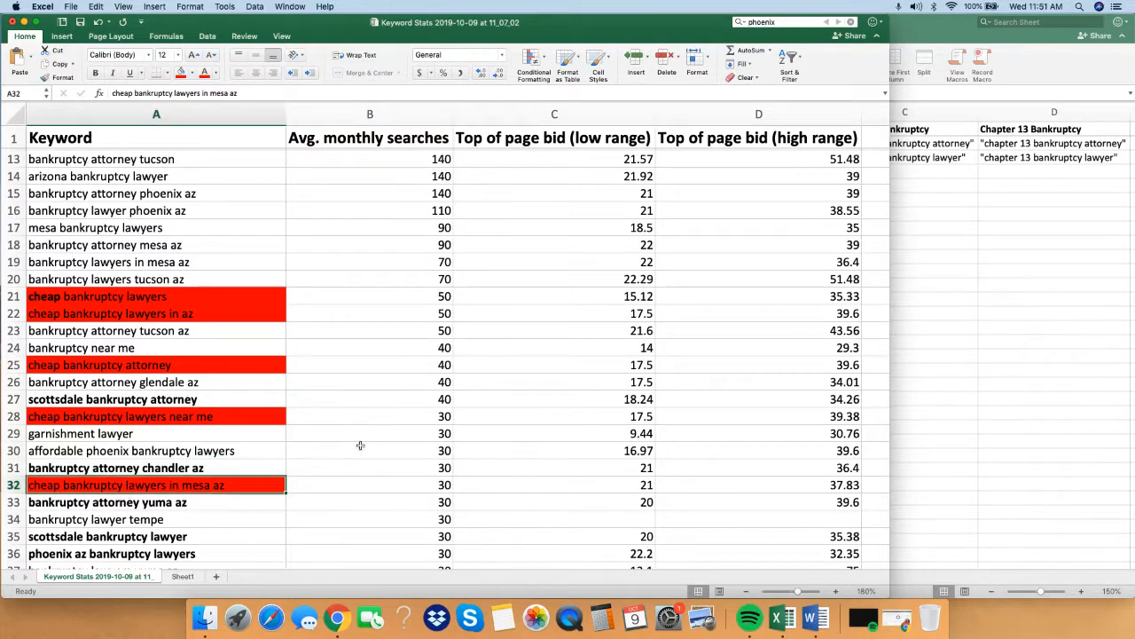
scroll(388, 440, "down", 5)
scroll(391, 443, "down", 3)
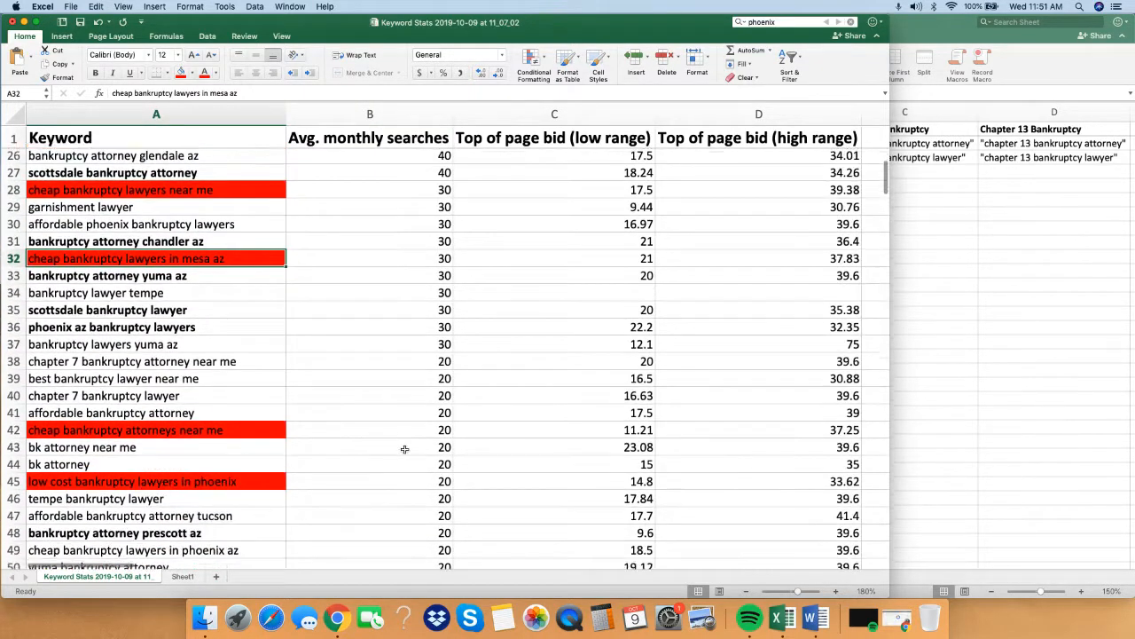
left_click(146, 438)
scroll(391, 425, "down", 15)
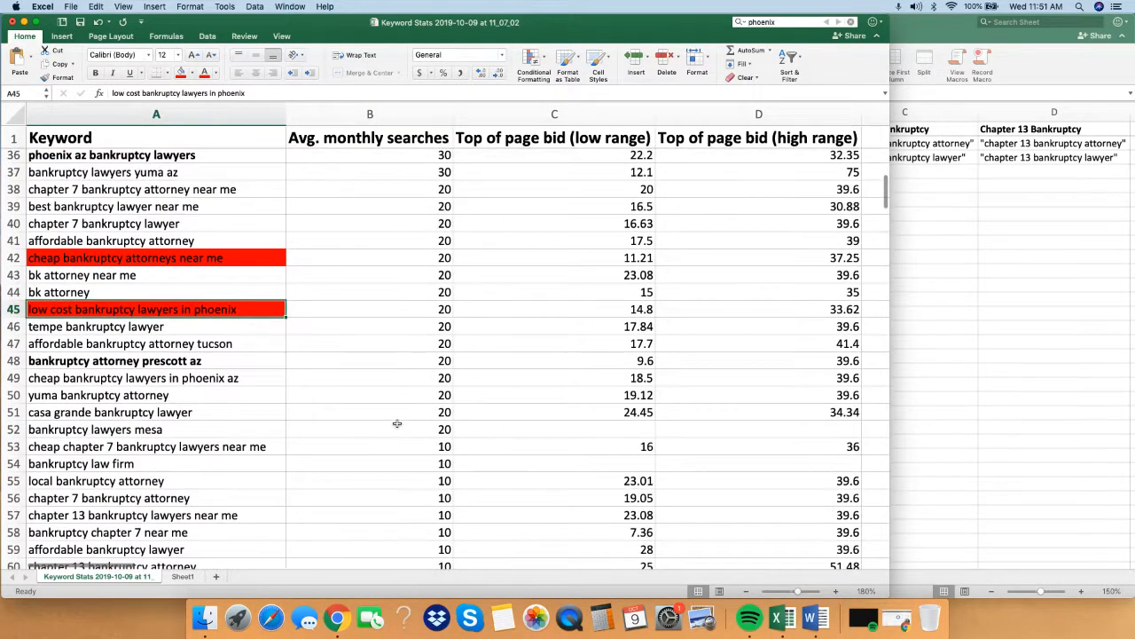
scroll(393, 426, "down", 8)
scroll(381, 426, "up", 7)
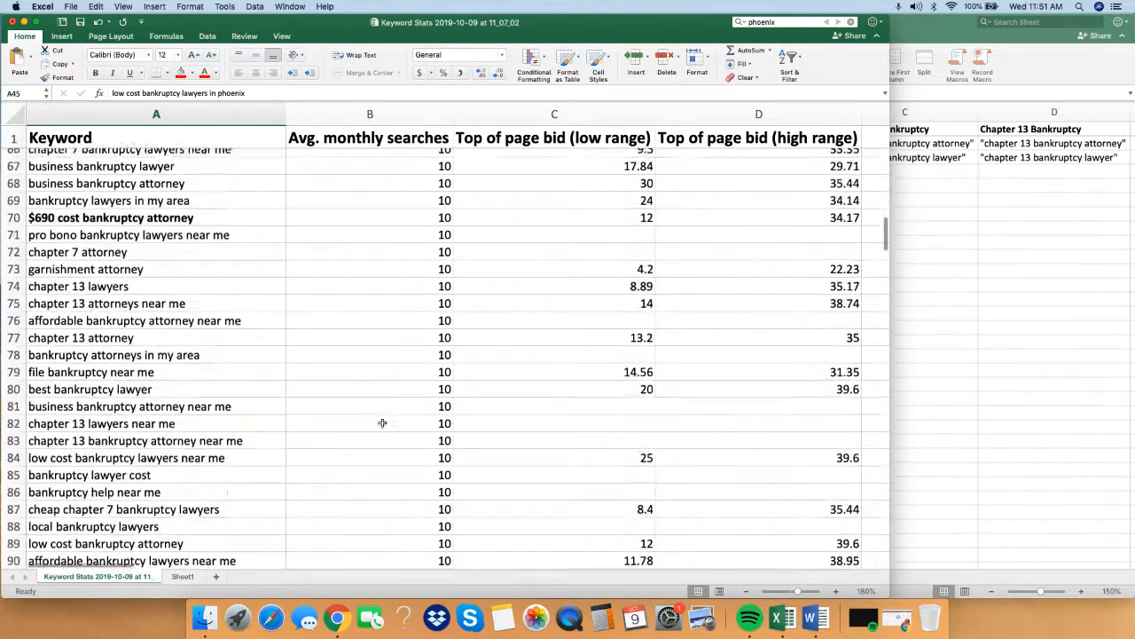
left_click(119, 252)
left_click(181, 71)
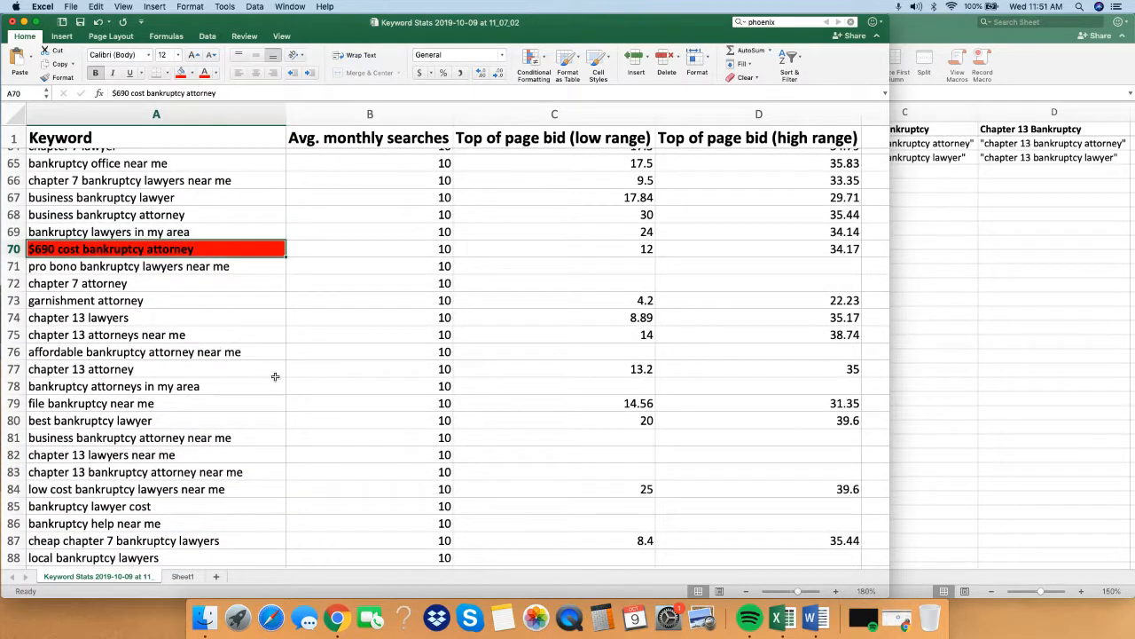
Bold only the words "payment plans" in the keyword "bankruptcy lawyers with payment plans near me" in row 98.
left_click(177, 386)
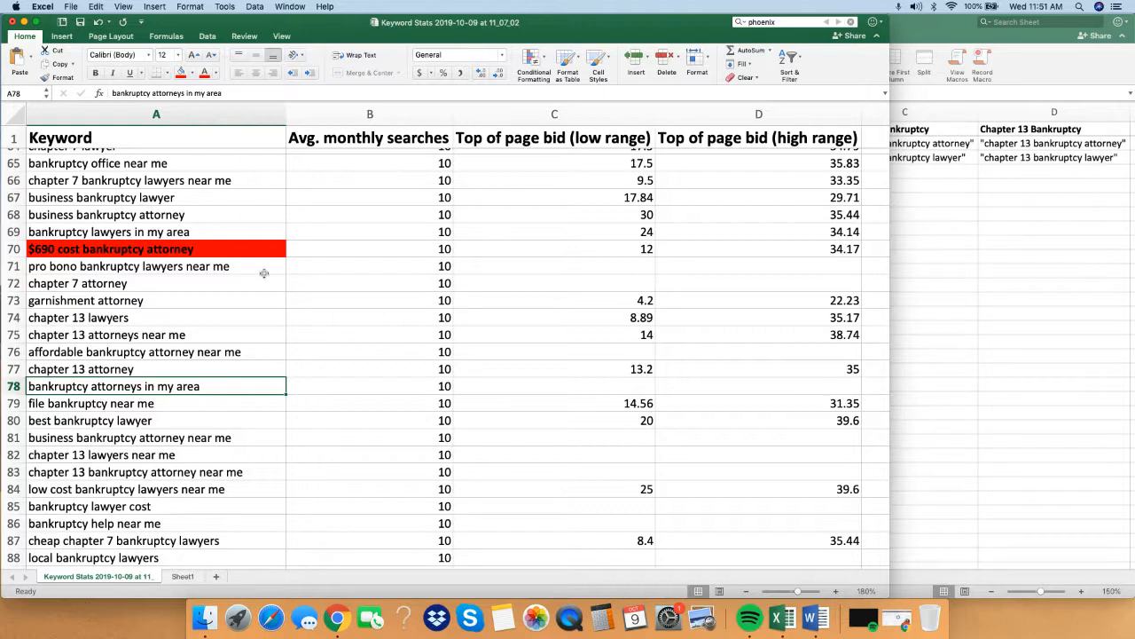
left_click(353, 334)
scroll(346, 379, "down", 6)
scroll(346, 379, "down", 5)
left_click(94, 312)
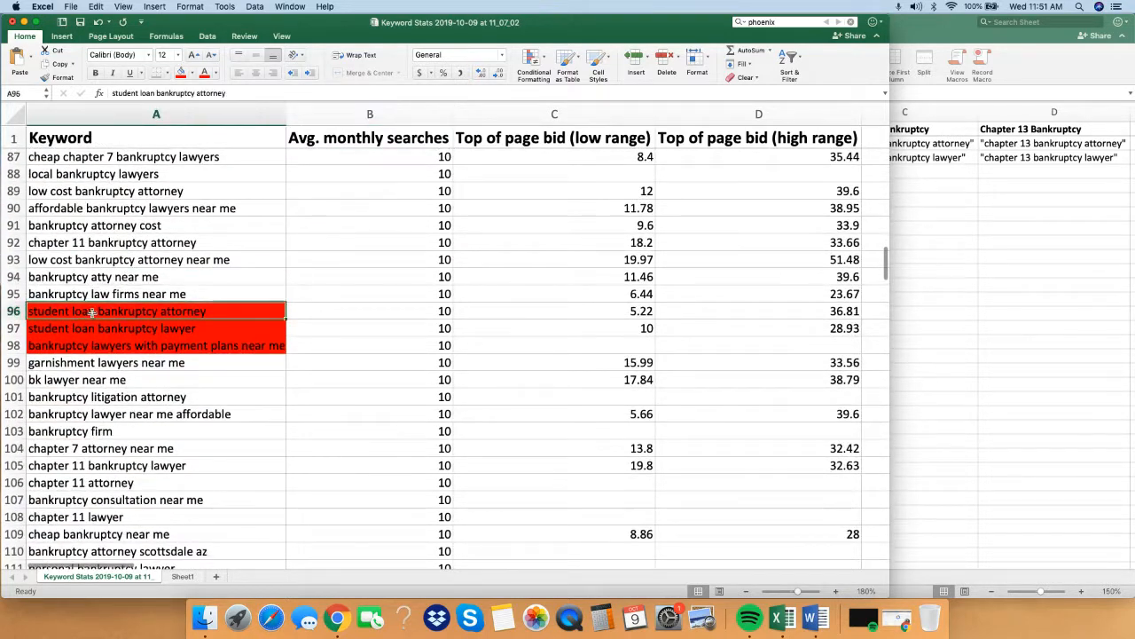
left_click(373, 311)
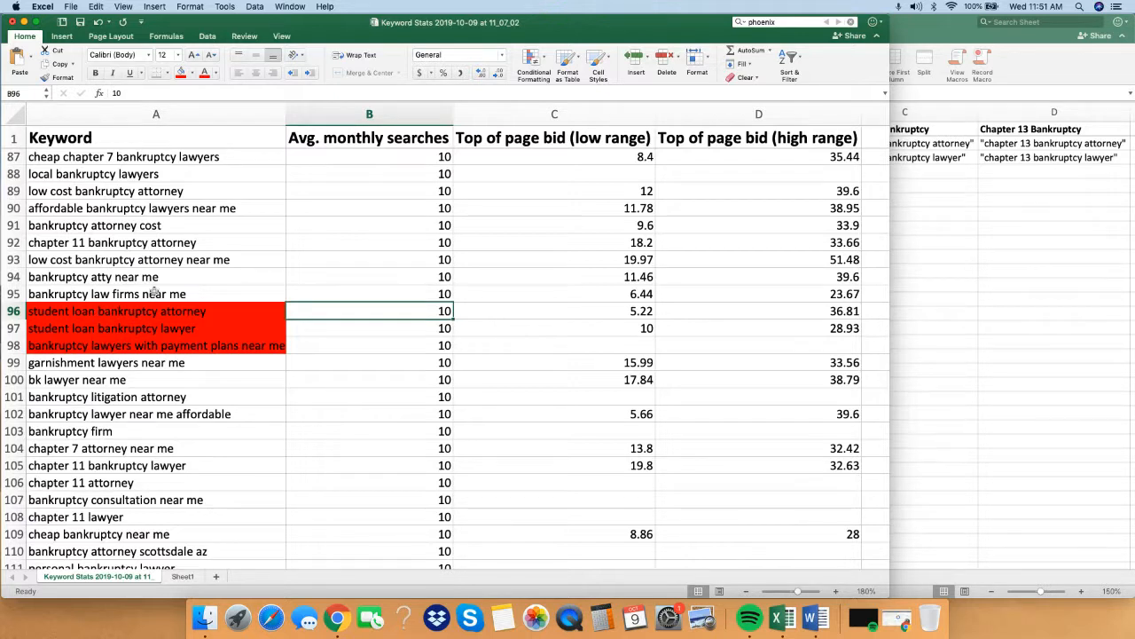
left_click(222, 330)
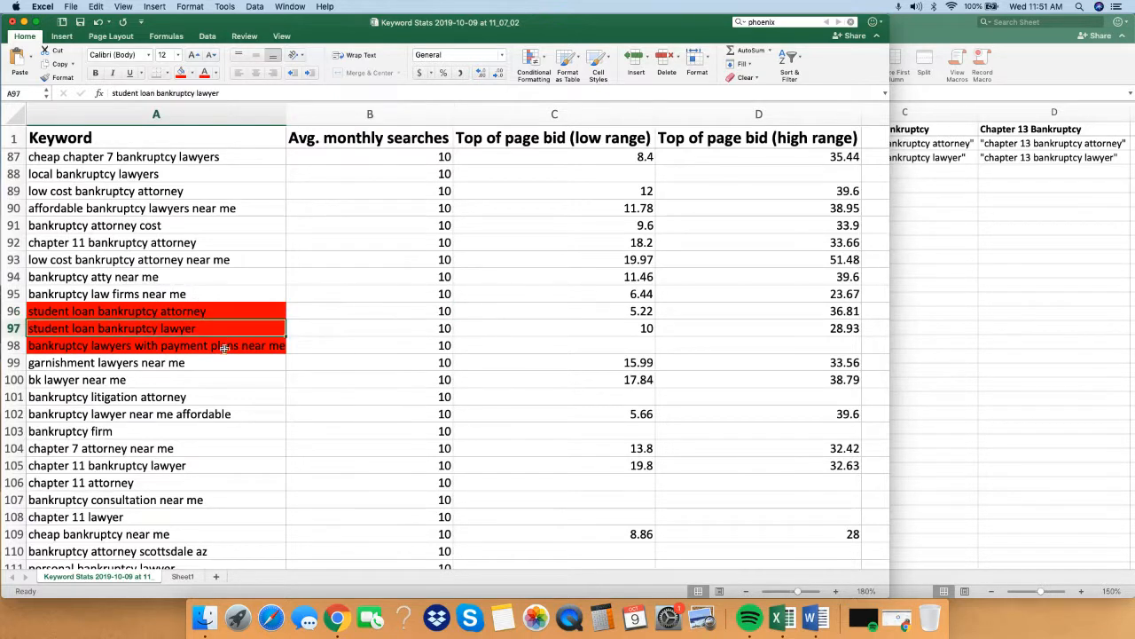
double_click(228, 346)
left_click_drag(160, 347, 241, 347)
left_click(274, 408)
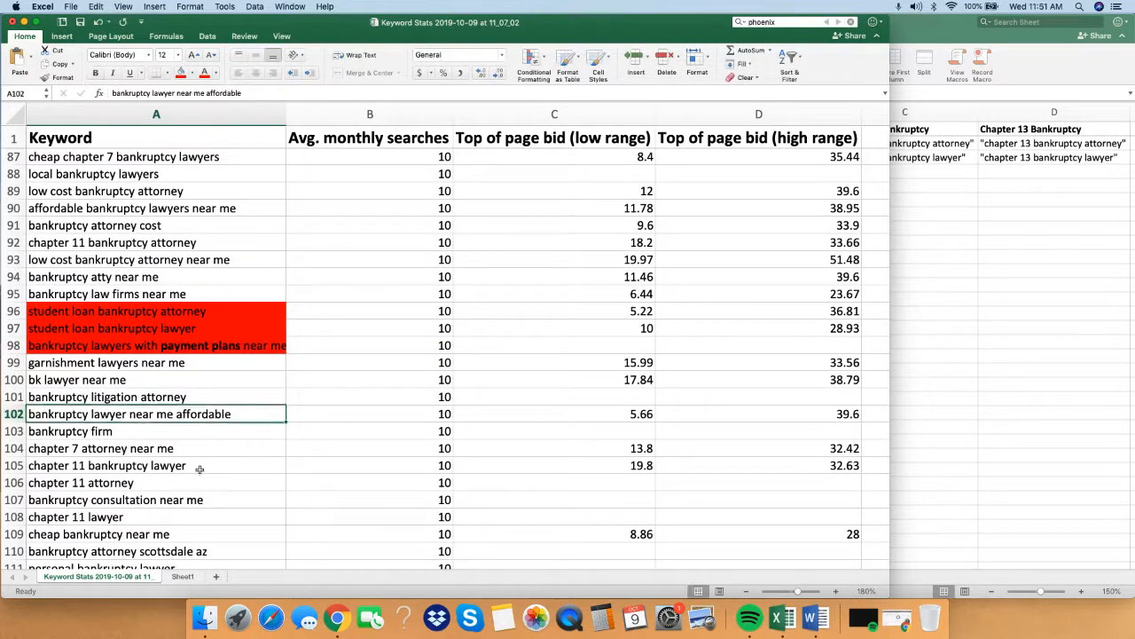
Bold only the words "pro bono" in the red-highlighted keyword "pro bono bankruptcy lawyers" in row 113.
left_click(274, 465)
scroll(274, 426, "down", 6)
left_click(274, 377)
left_click(84, 309)
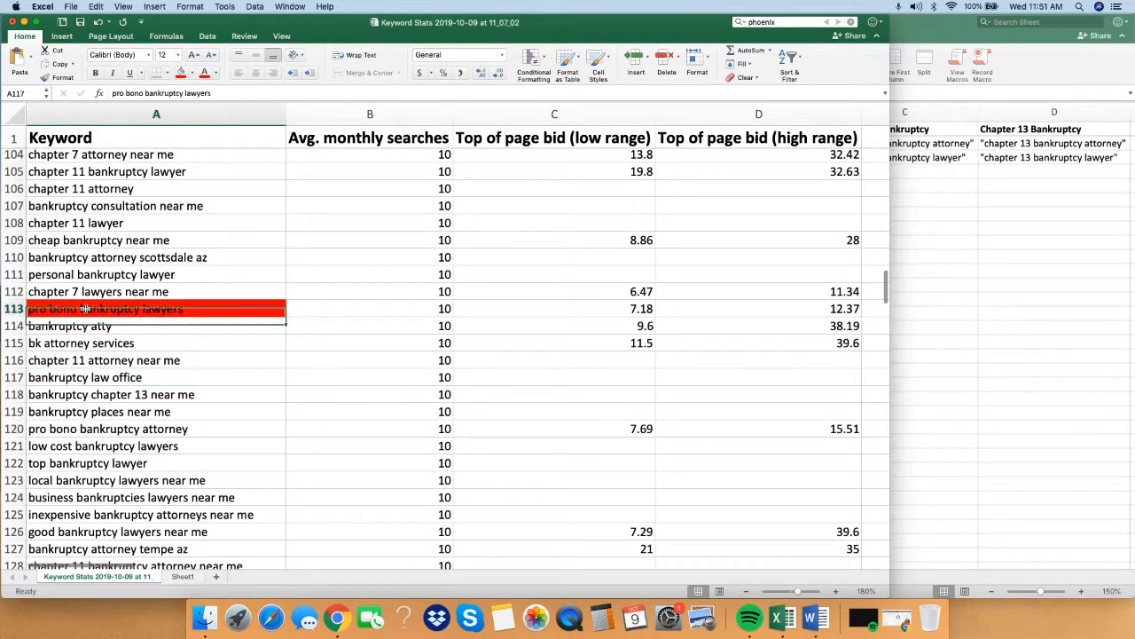
double_click(85, 309)
left_click_drag(28, 309, 79, 309)
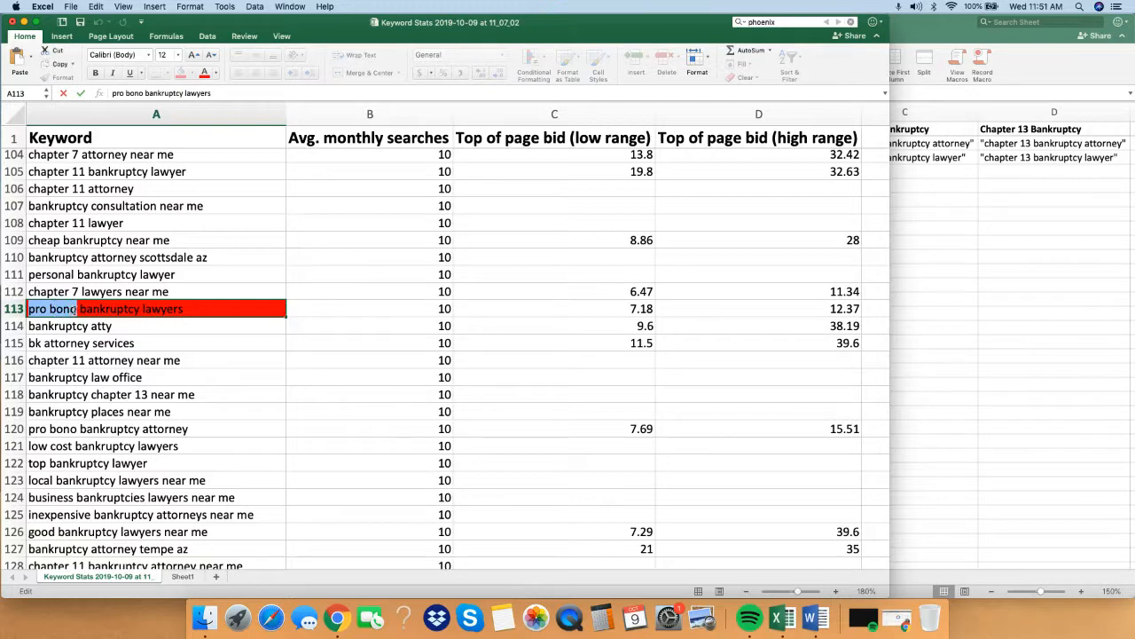
key("super+b")
left_click(160, 342)
Scan the rest of the keyword list for unwanted terms such as the red-highlighted pro bono and legal aid keywords.
scroll(222, 408, "down", 17)
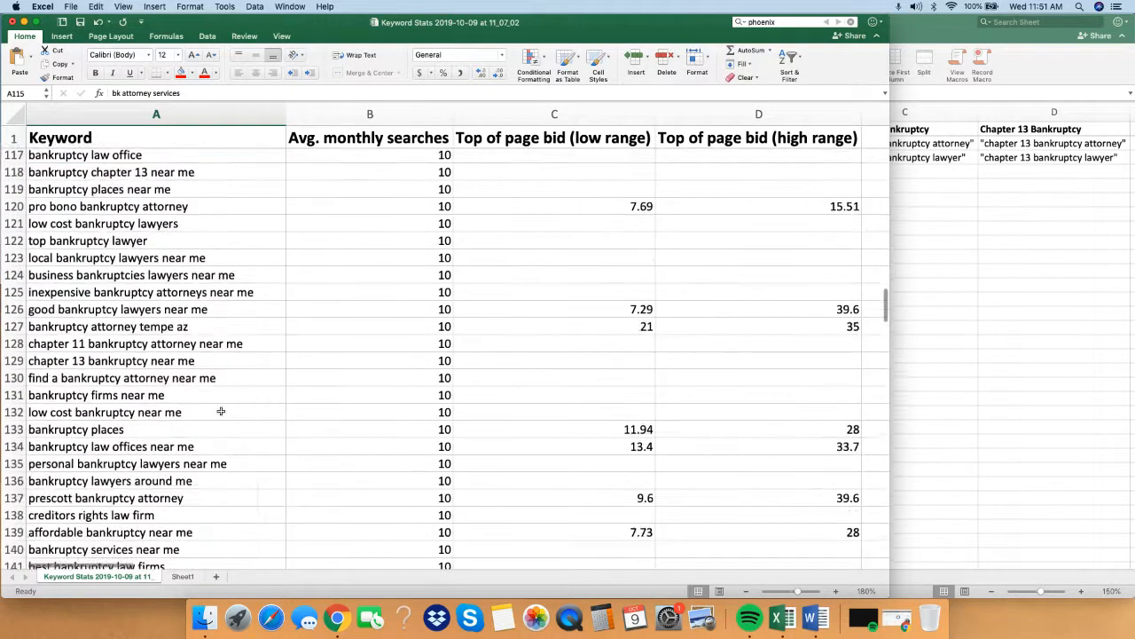
left_click_drag(232, 439, 222, 456)
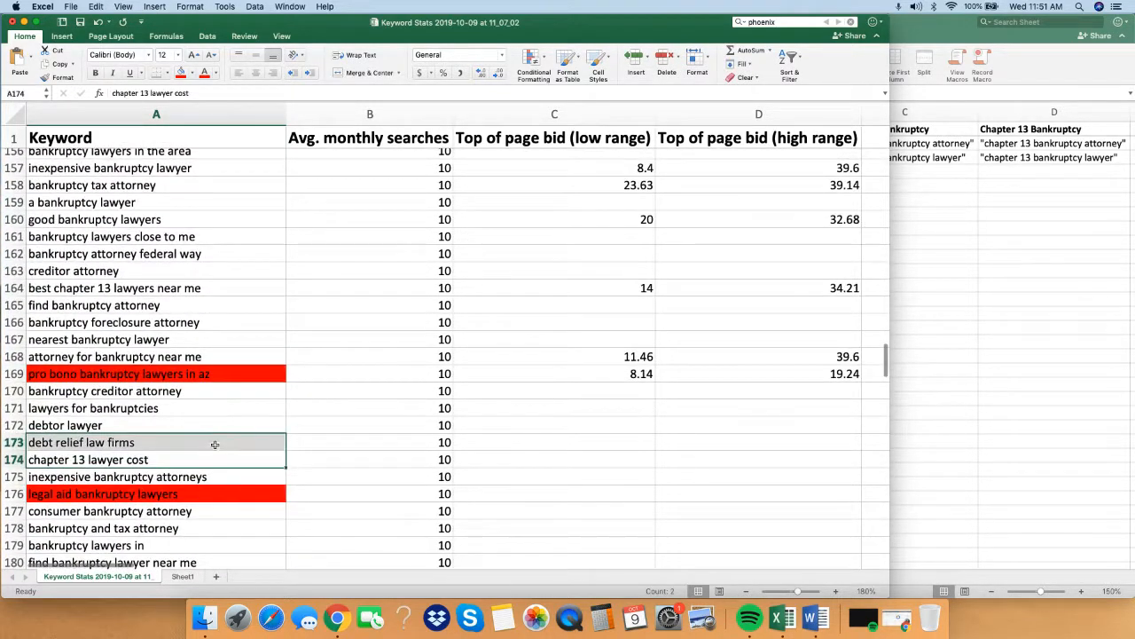
scroll(217, 440, "down", 4)
double_click(73, 298)
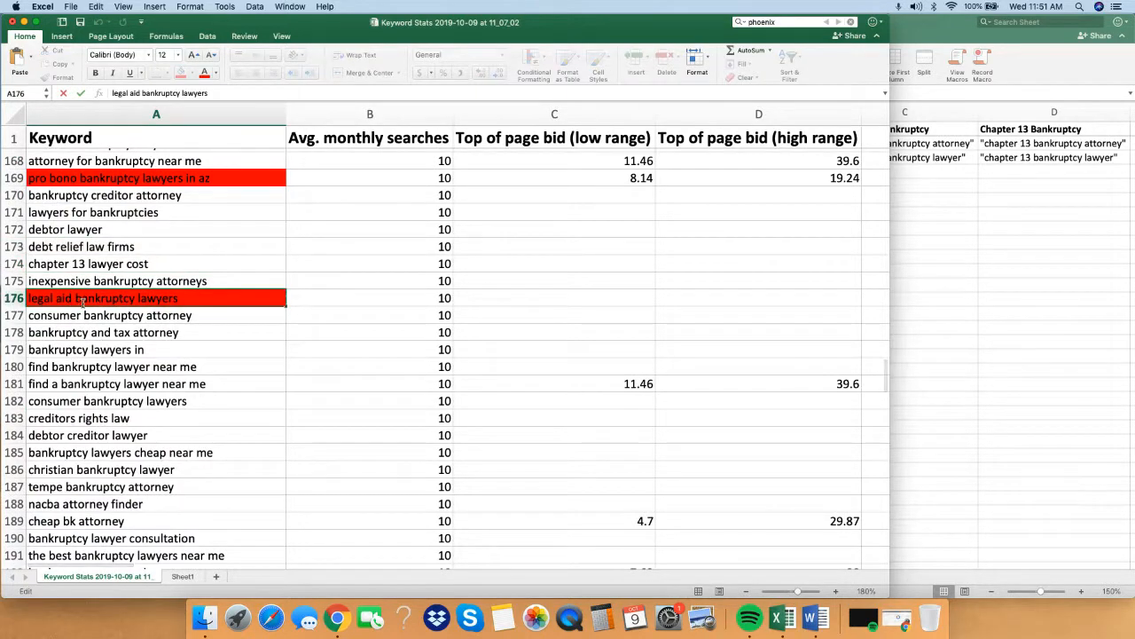
key("Return")
scroll(193, 413, "down", 1)
scroll(193, 414, "down", 17)
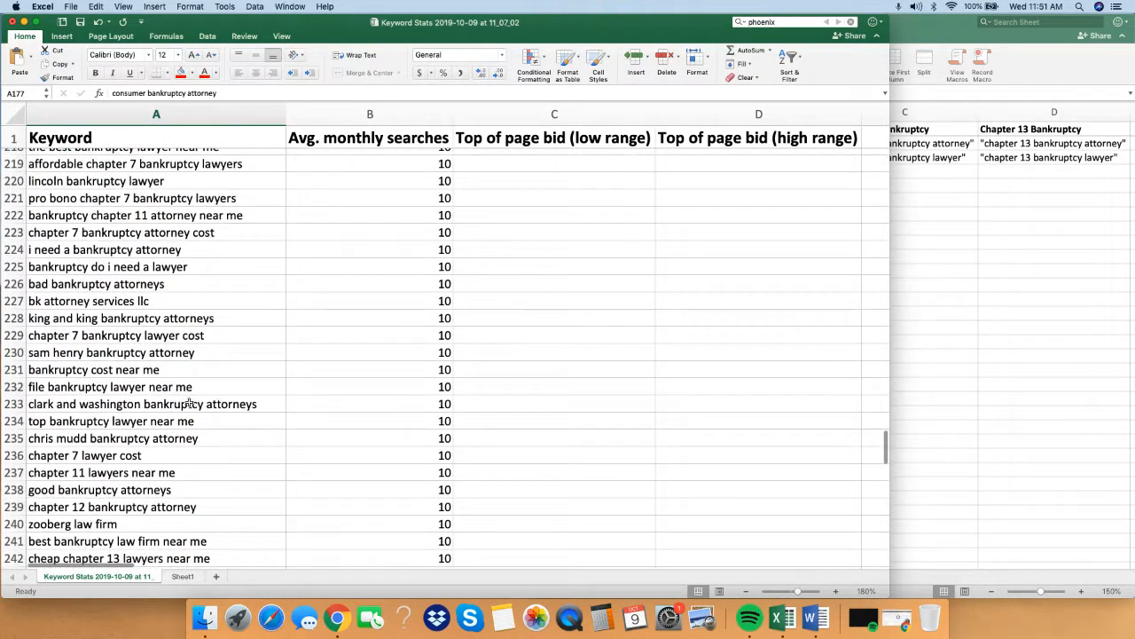
scroll(189, 404, "up", 20)
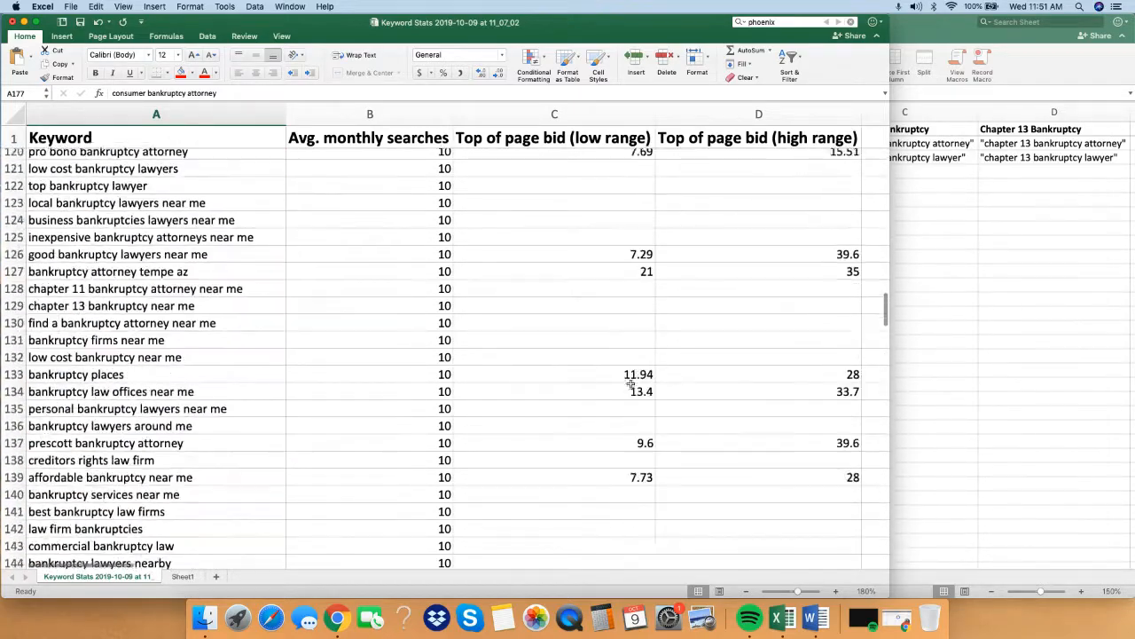
scroll(631, 383, "up", 20)
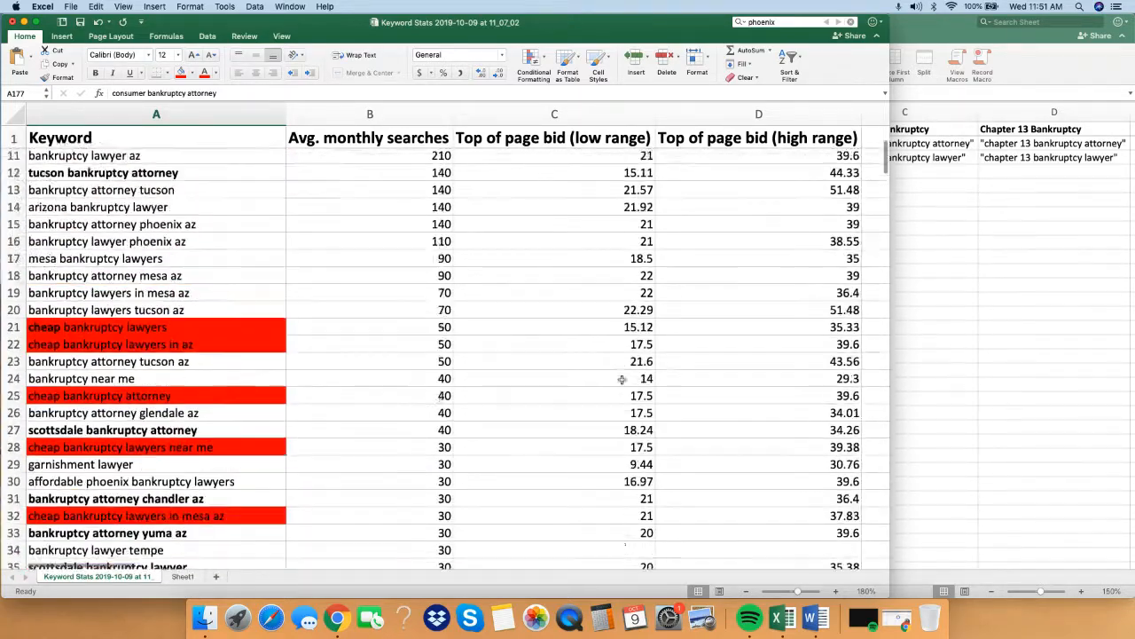
Widen the keyword workbook window to show the Negative KW's column and left-align cells F2:F17.
scroll(622, 379, "up", 3)
left_click(545, 410)
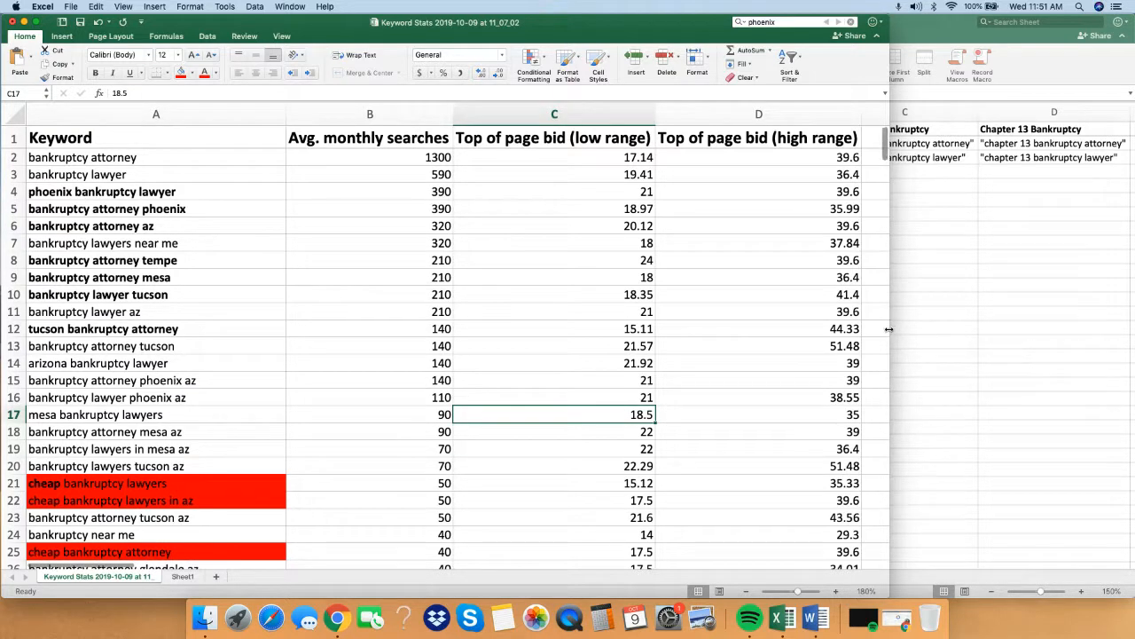
left_click_drag(981, 312, 1133, 307)
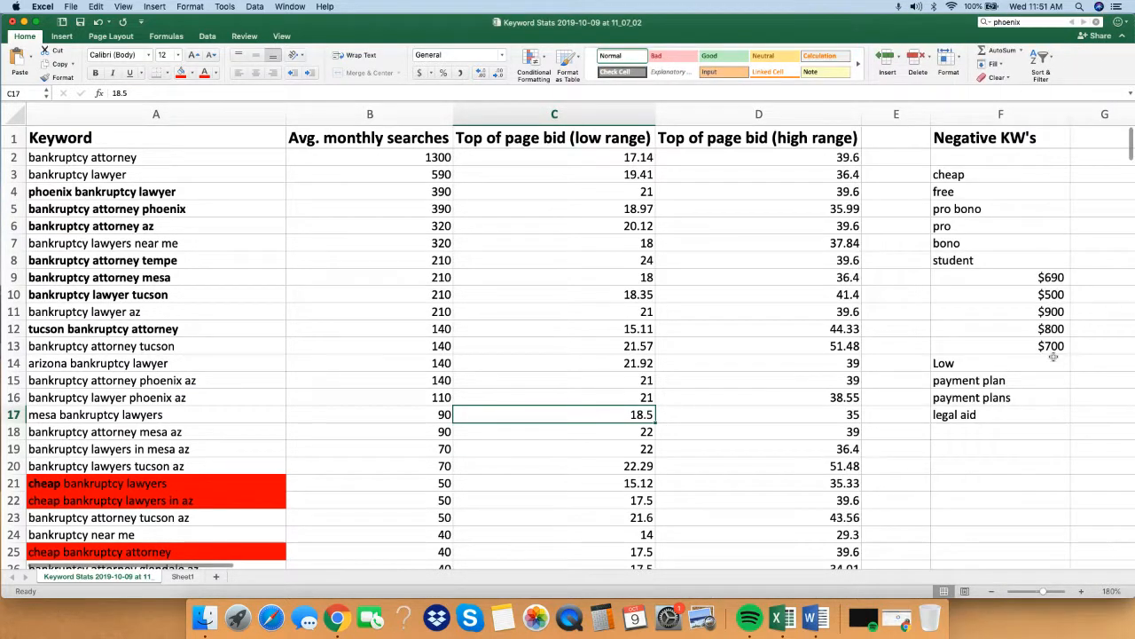
left_click(1007, 260)
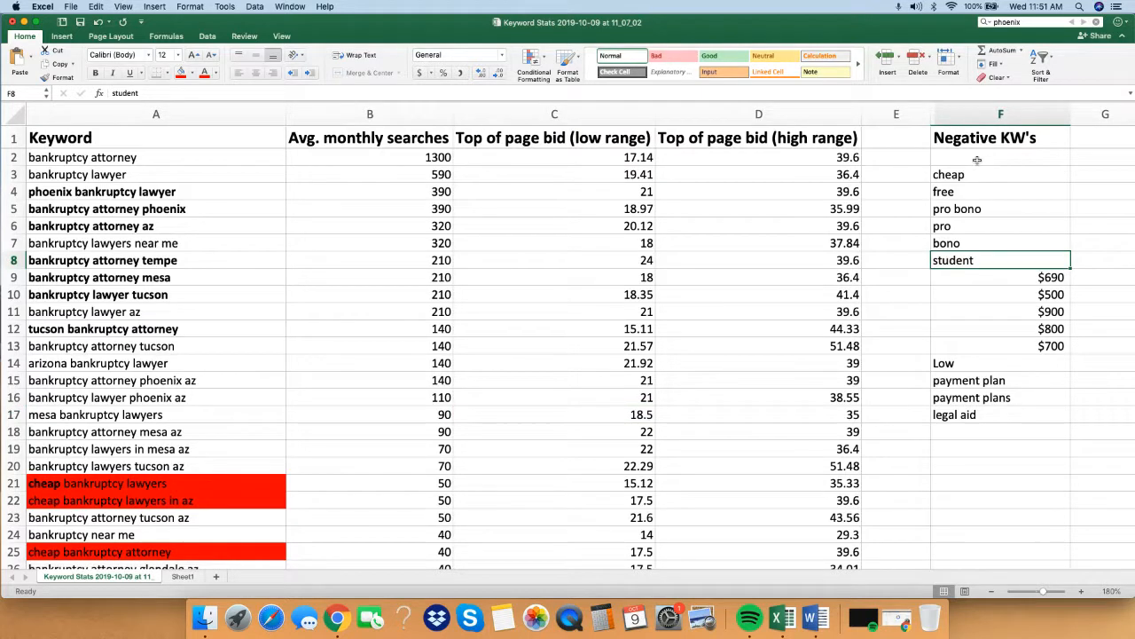
left_click_drag(976, 160, 988, 294)
left_click_drag(994, 358, 1020, 415)
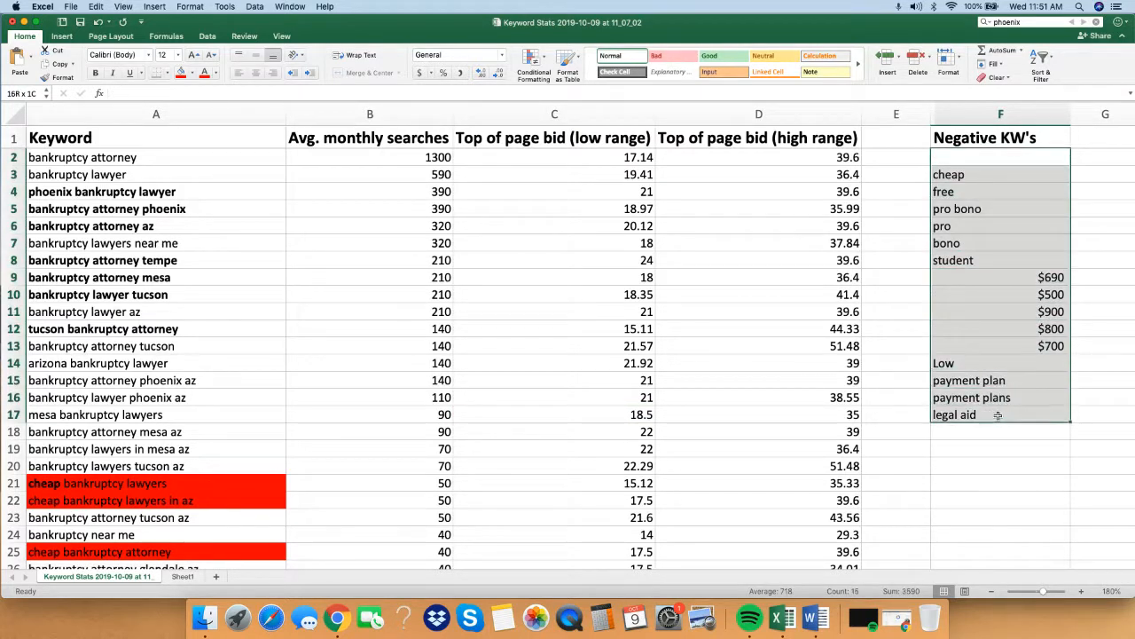
left_click(235, 78)
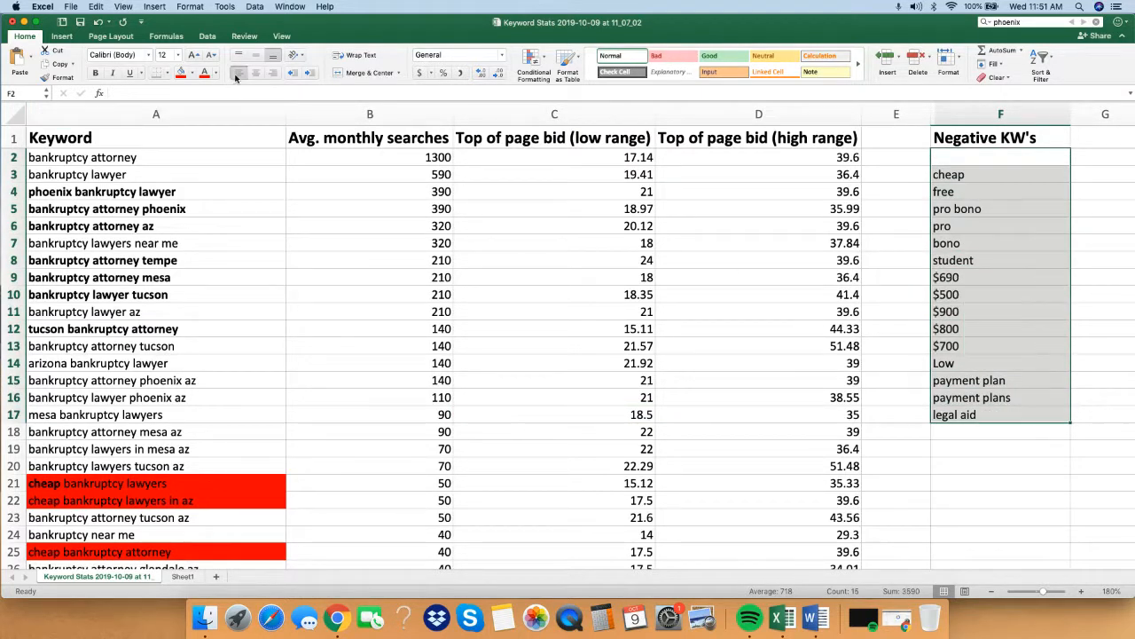
Review the word-based negative keywords in column F, including cheap, free and pro bono.
left_click(1049, 313)
left_click(991, 213)
left_click(980, 176)
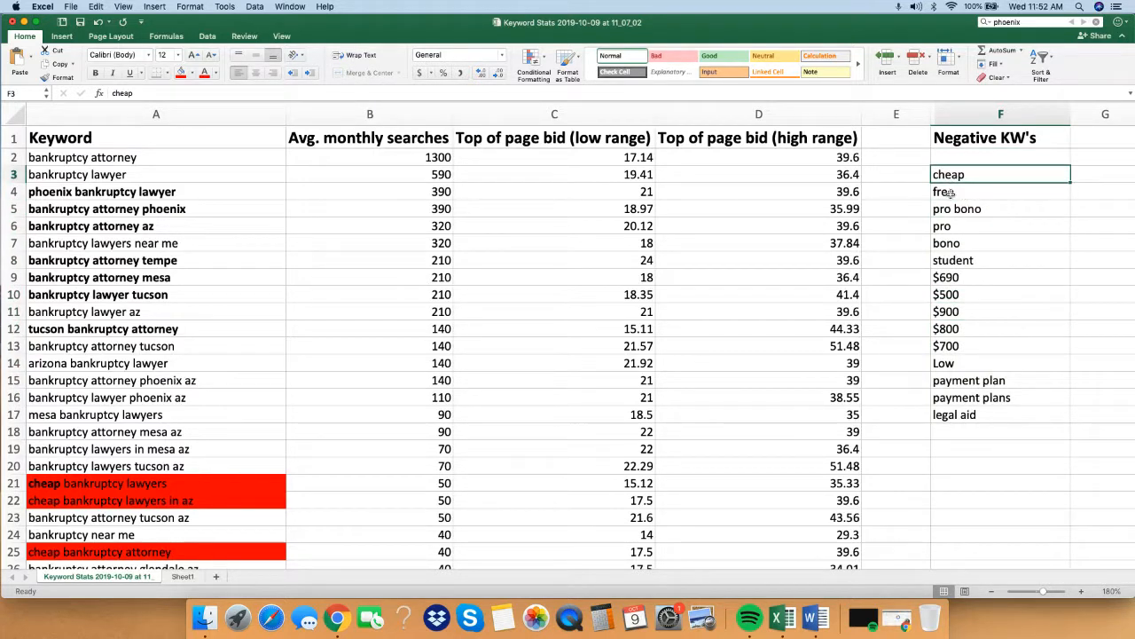
left_click(985, 192)
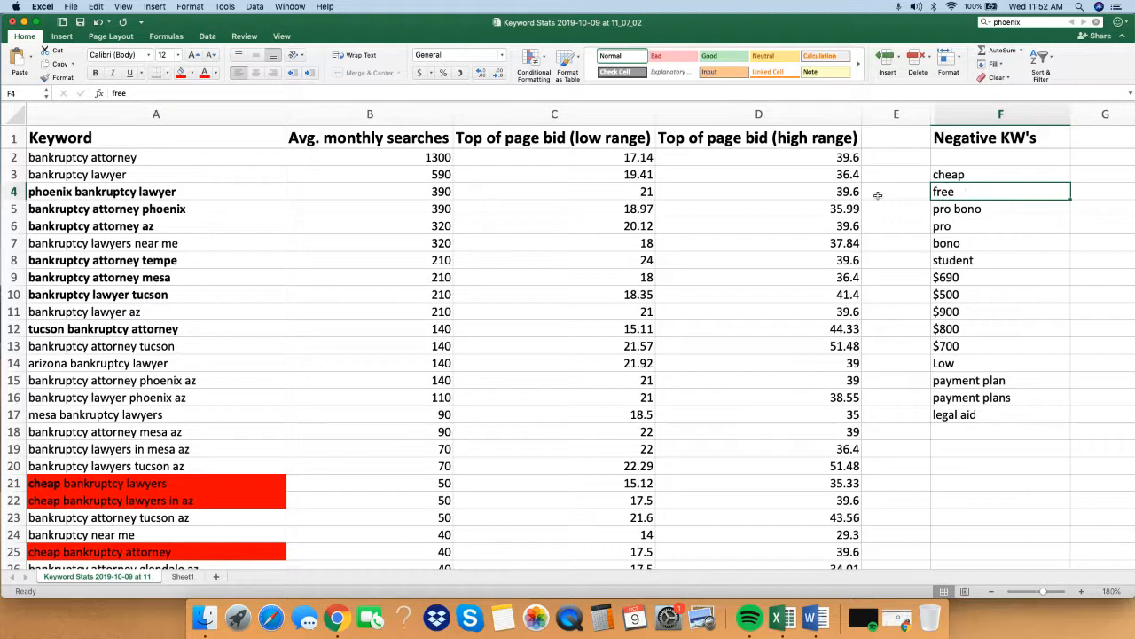
left_click(960, 210)
left_click(976, 175)
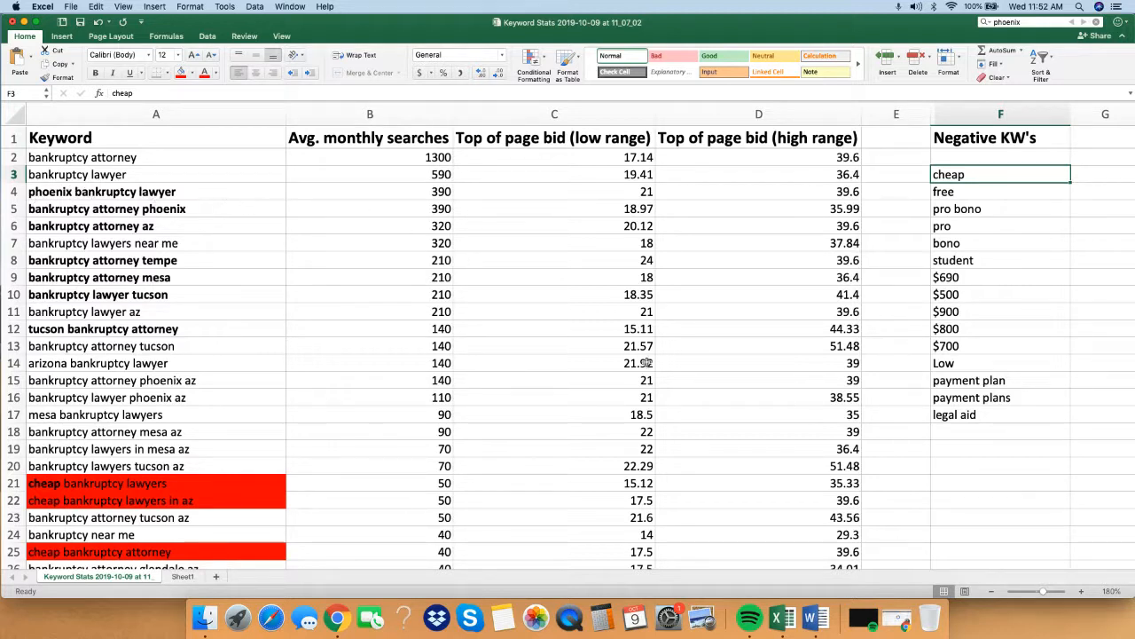
left_click(1009, 206)
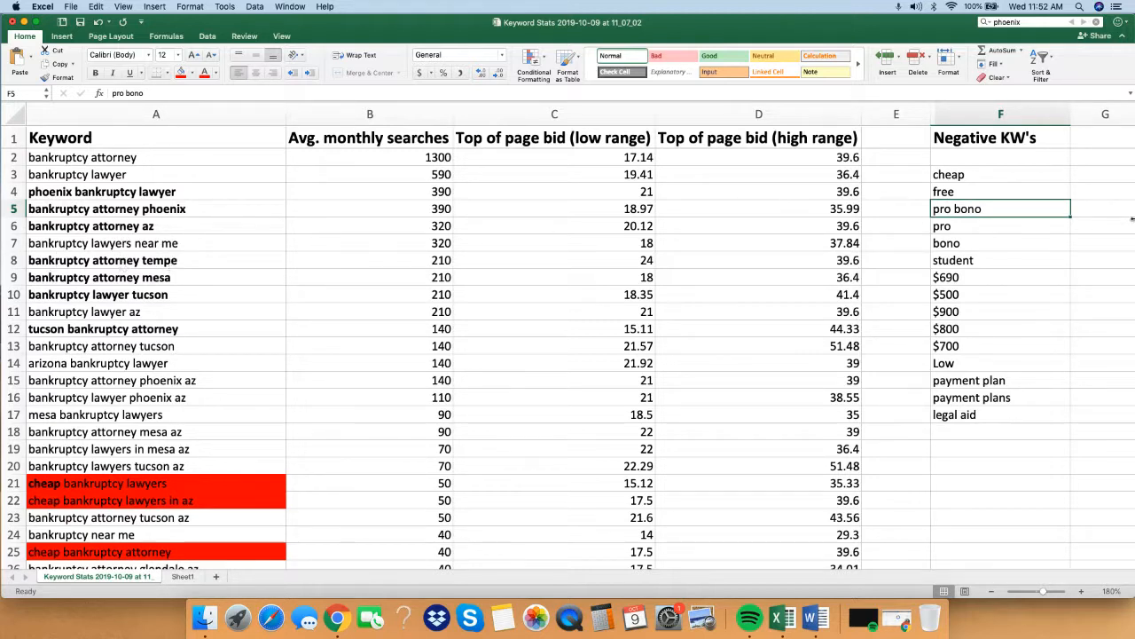
Review the dollar-amount negative keywords from $690 to $700 and the remaining entries in the Negative KW's list.
left_click(1054, 296)
left_click(980, 280)
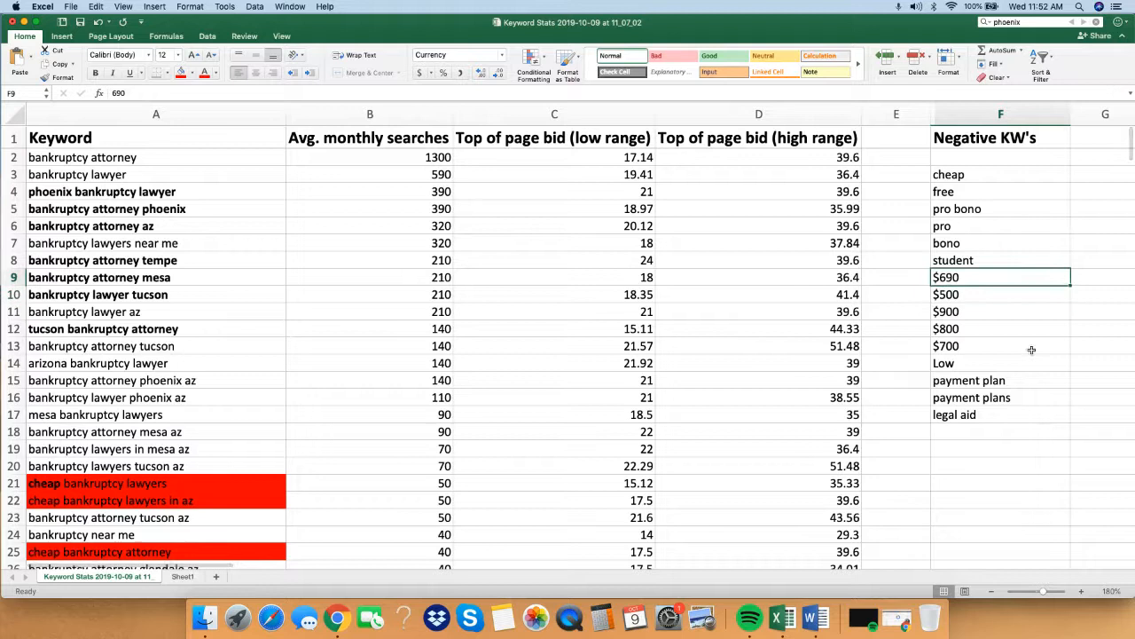
left_click(986, 345)
left_click_drag(980, 283, 965, 345)
left_click(965, 346)
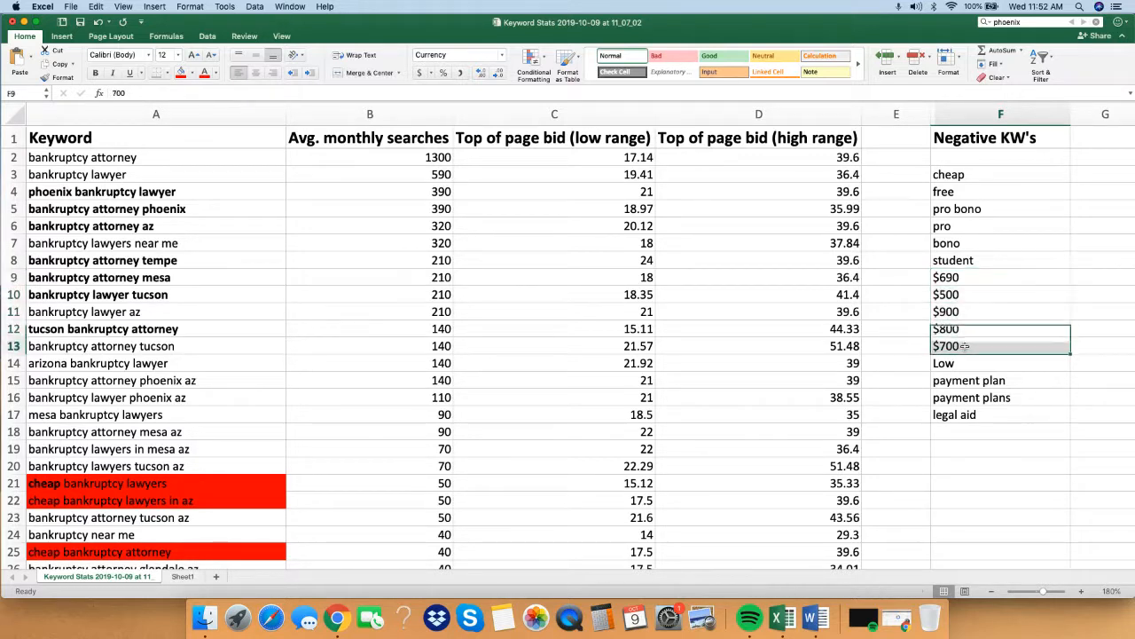
left_click_drag(958, 278, 962, 345)
left_click(962, 345)
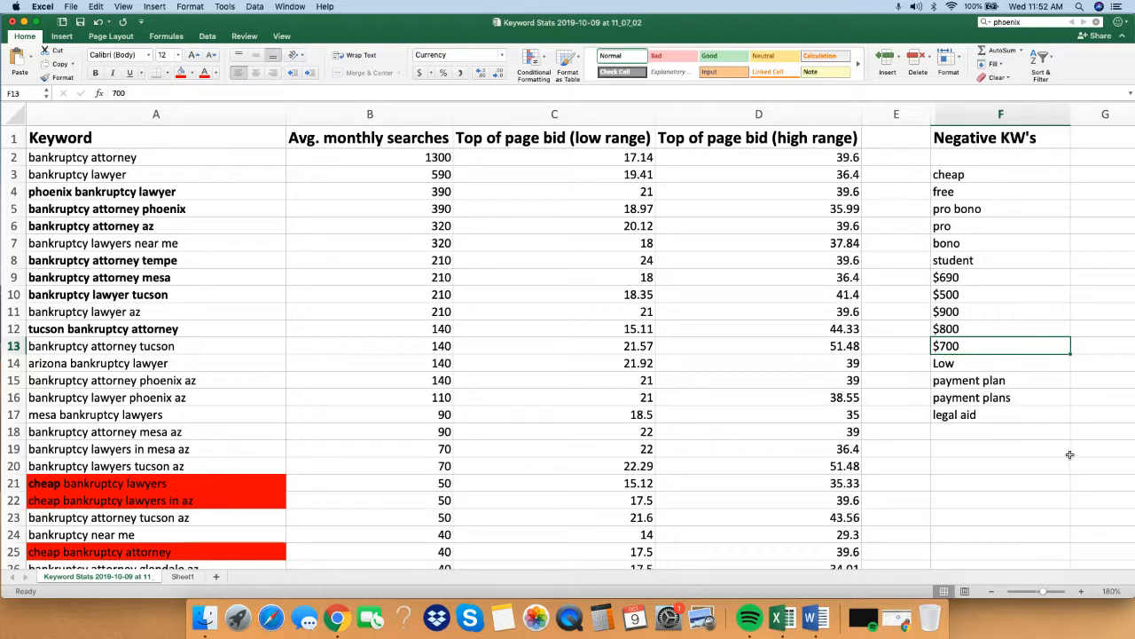
left_click(1010, 311)
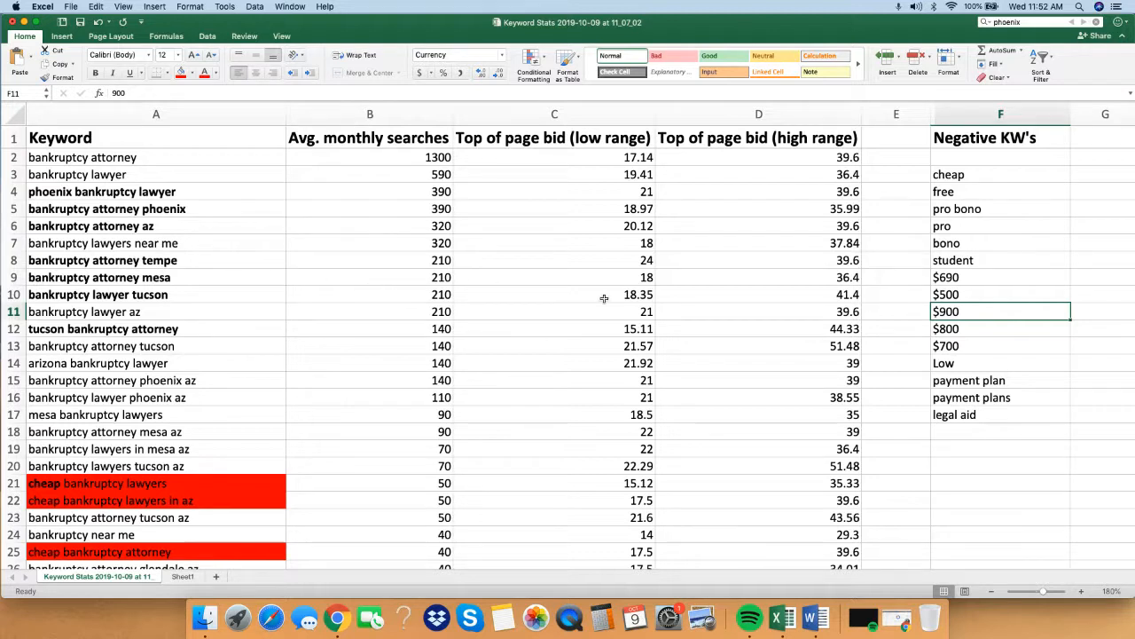
left_click(1008, 391)
left_click_drag(989, 416, 962, 188)
left_click(961, 190)
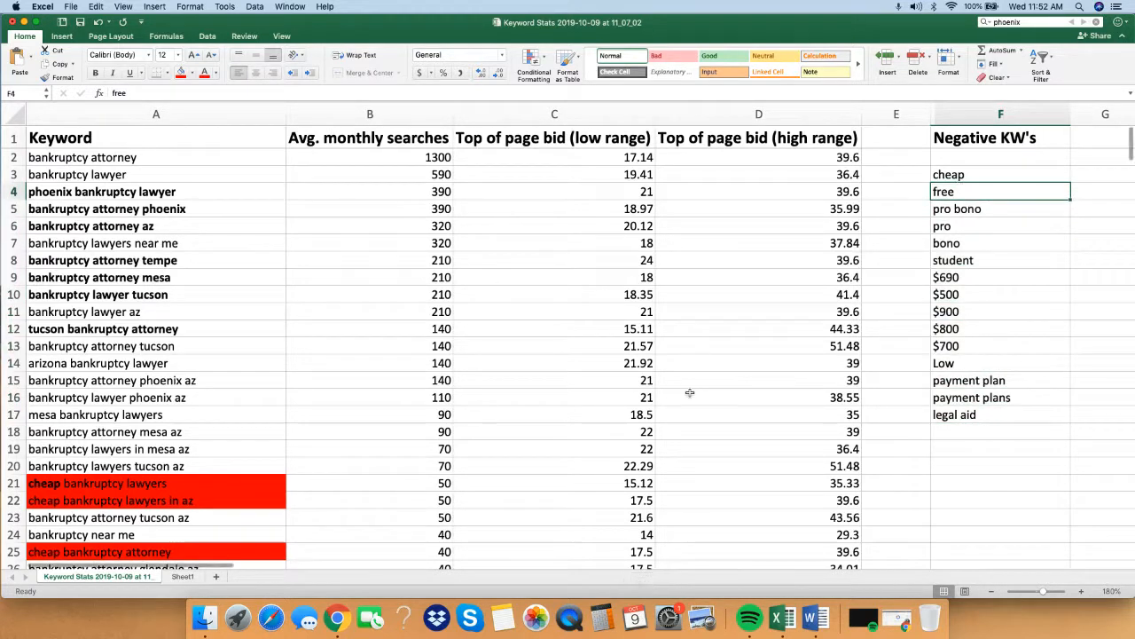
Switch to Workbook3 and rename its Sheet1 as AdGroups.
left_click_drag(1134, 168, 1047, 182)
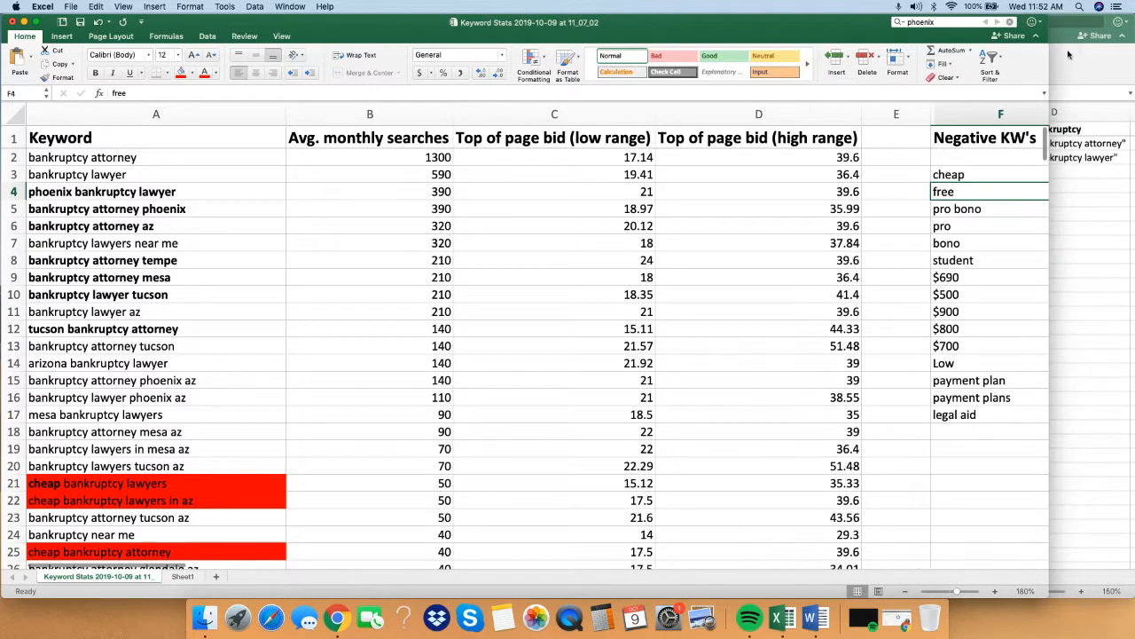
left_click(1078, 213)
left_click(593, 325)
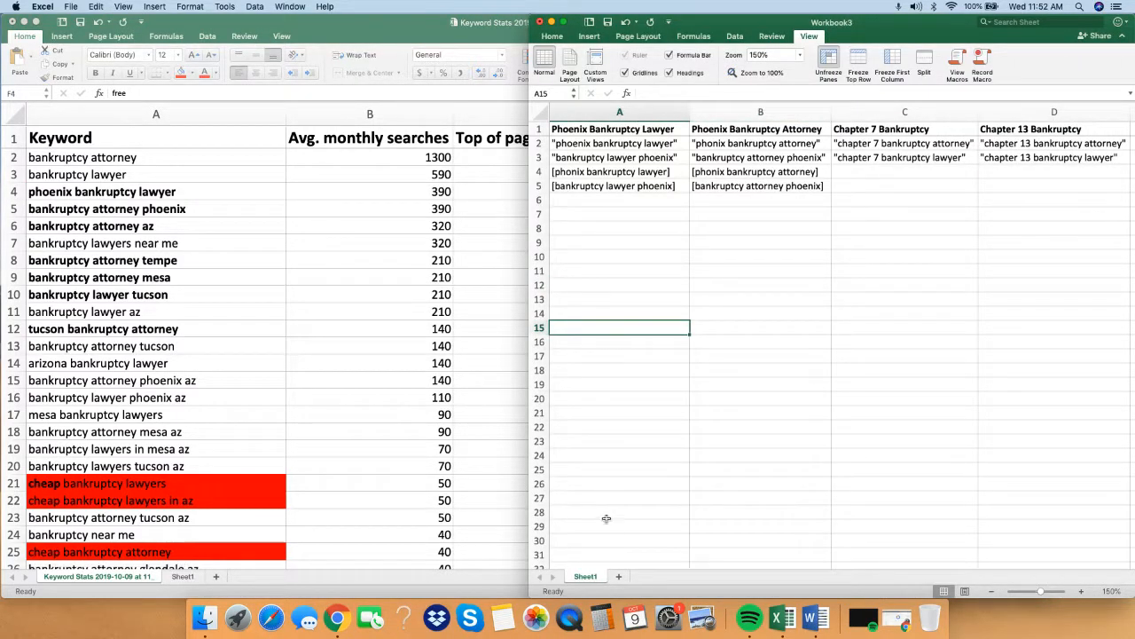
double_click(585, 576)
type("A")
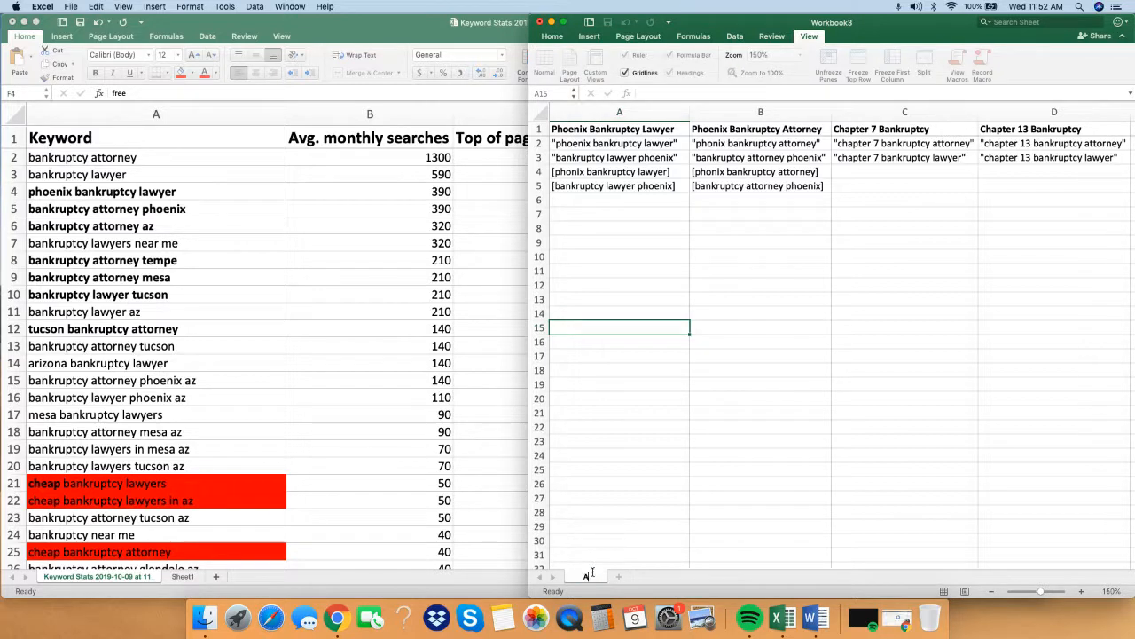
type("dGroups")
key("Return")
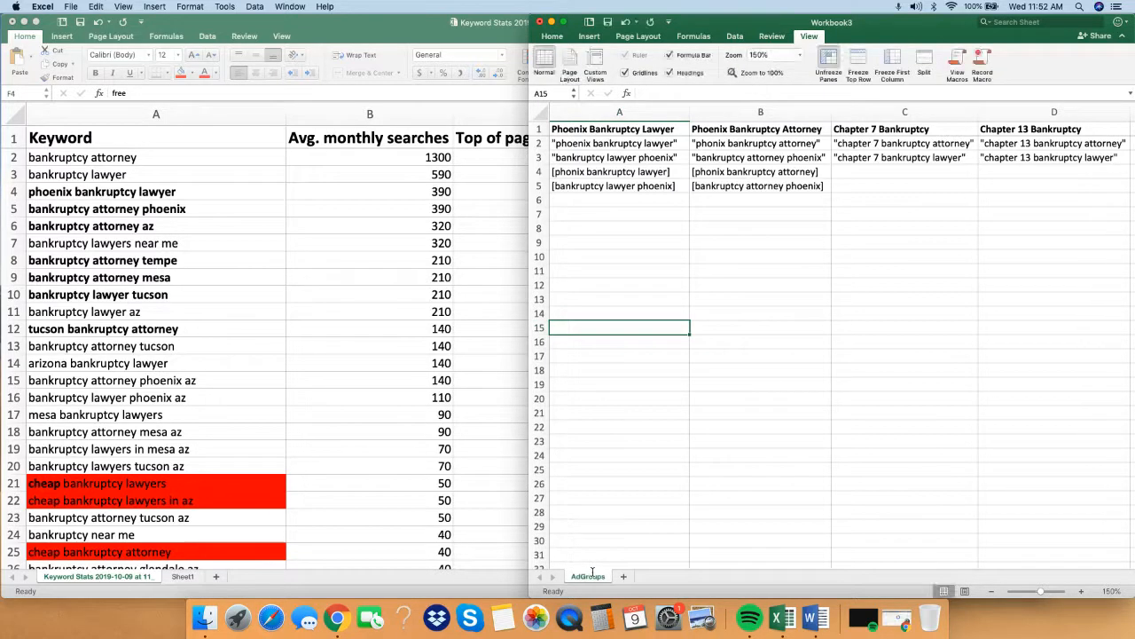
Widen the Workbook3 window and move the Chapter 7 and Chapter 13 Bankruptcy ad groups to start at cell A9.
left_click(745, 381)
left_click_drag(530, 328, 300, 285)
left_click(504, 275)
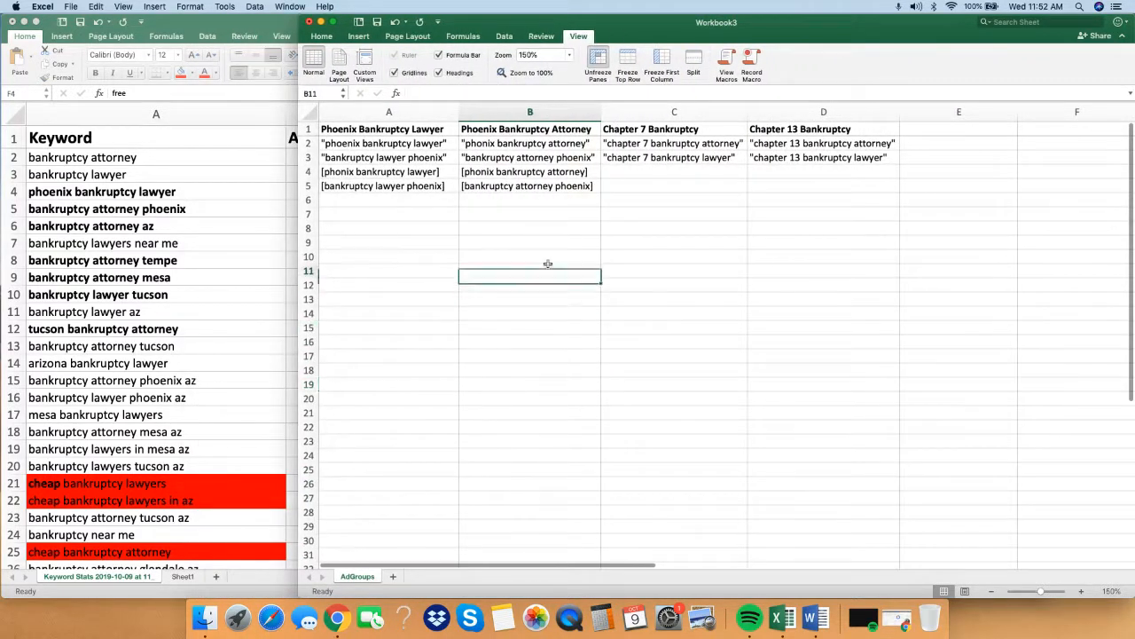
left_click_drag(521, 204, 520, 189)
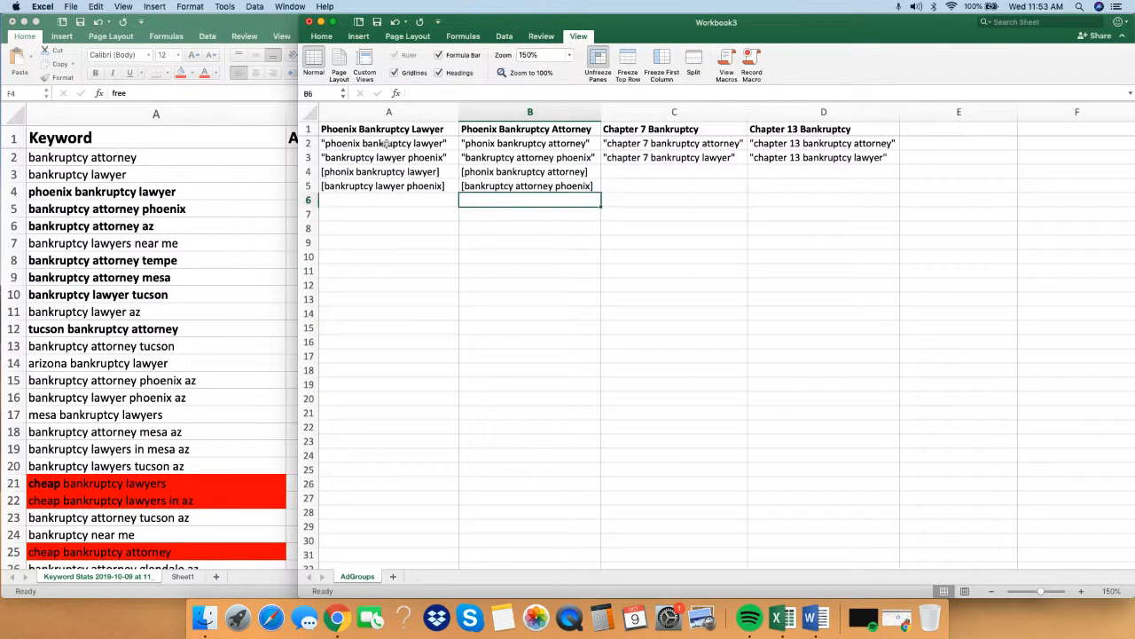
left_click(401, 129)
left_click(641, 238)
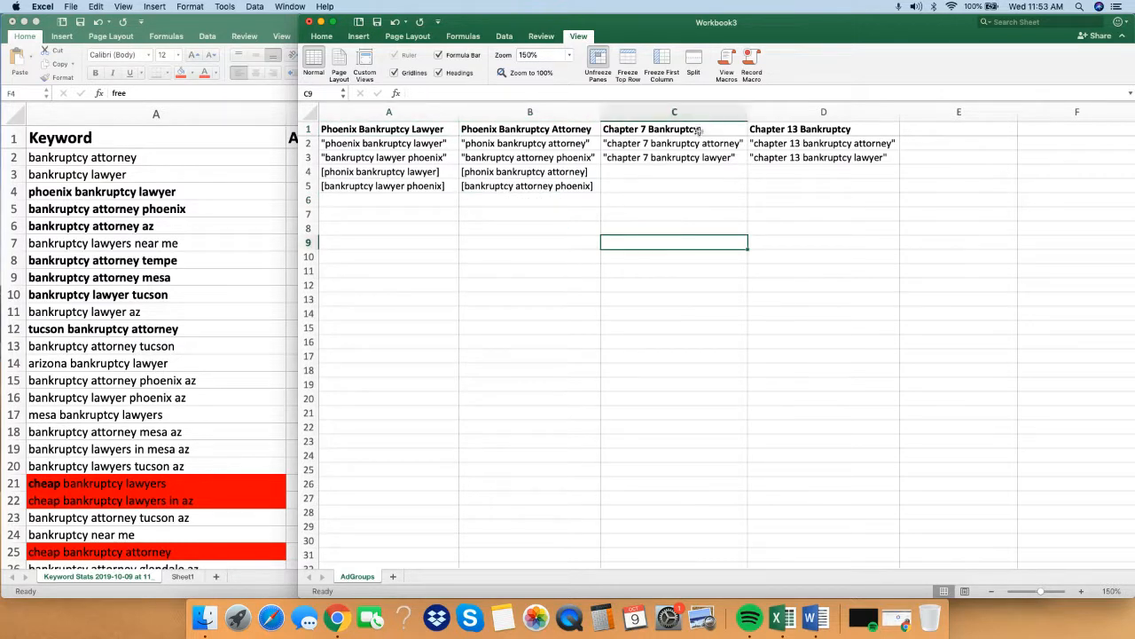
left_click_drag(698, 131, 363, 240)
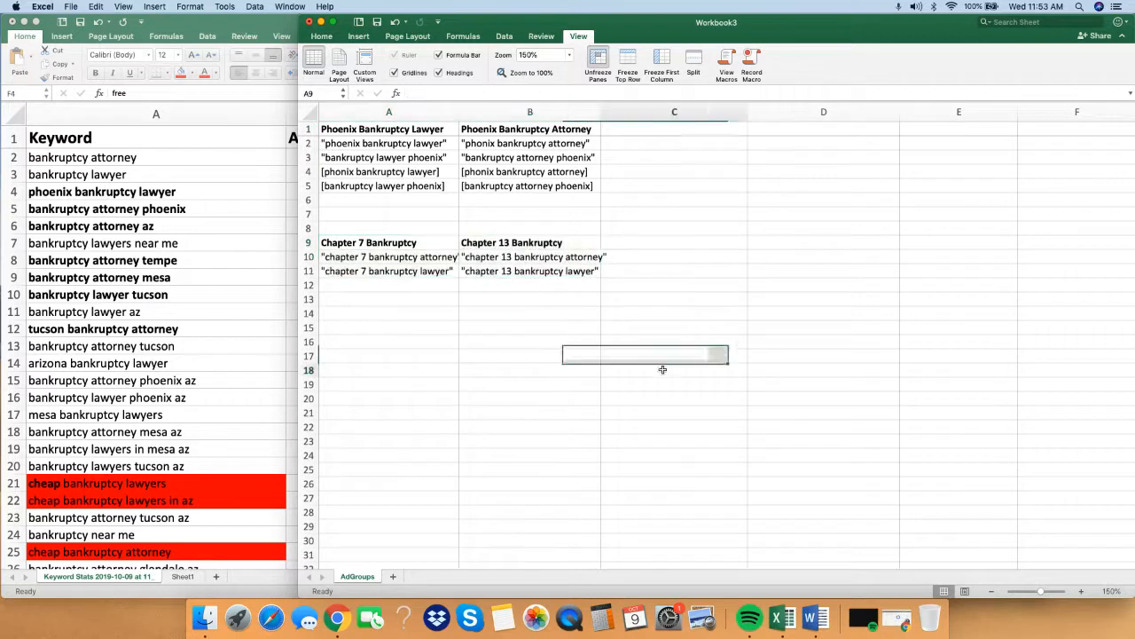
left_click(689, 289)
Widen columns B and A slightly so the chapter bankruptcy keywords fit in their cells.
left_click_drag(602, 112, 610, 113)
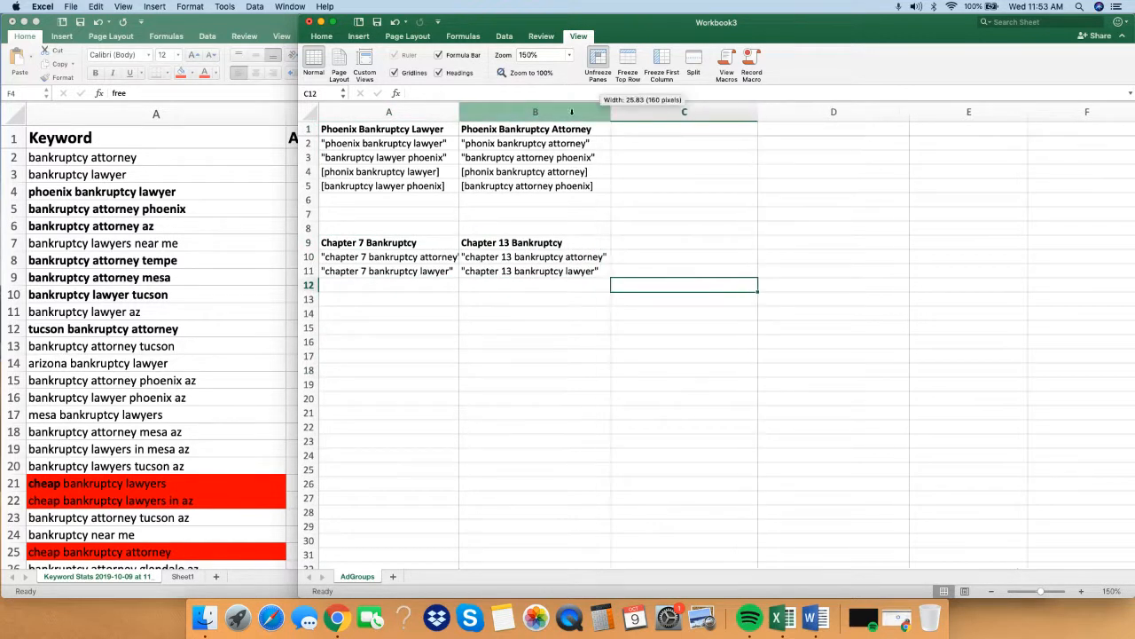
left_click(456, 113)
left_click_drag(459, 112, 465, 112)
left_click(536, 171)
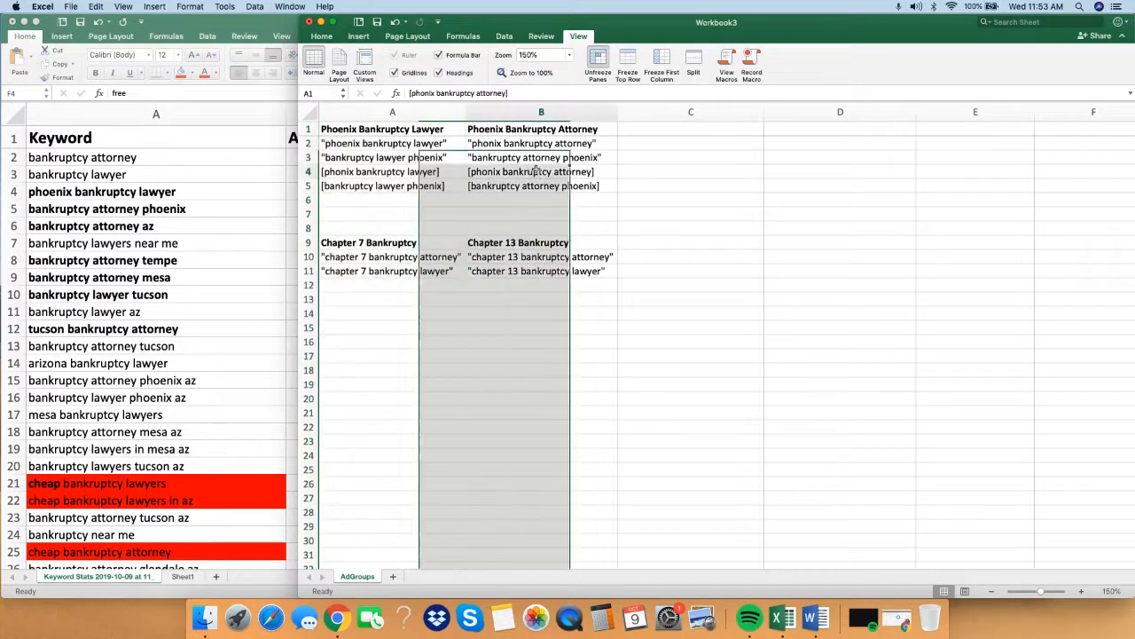
Copy the Phoenix Bankruptcy Lawyer and Phoenix Bankruptcy Attorney ad groups from A1:B5 into C1:D5.
left_click_drag(379, 130, 570, 189)
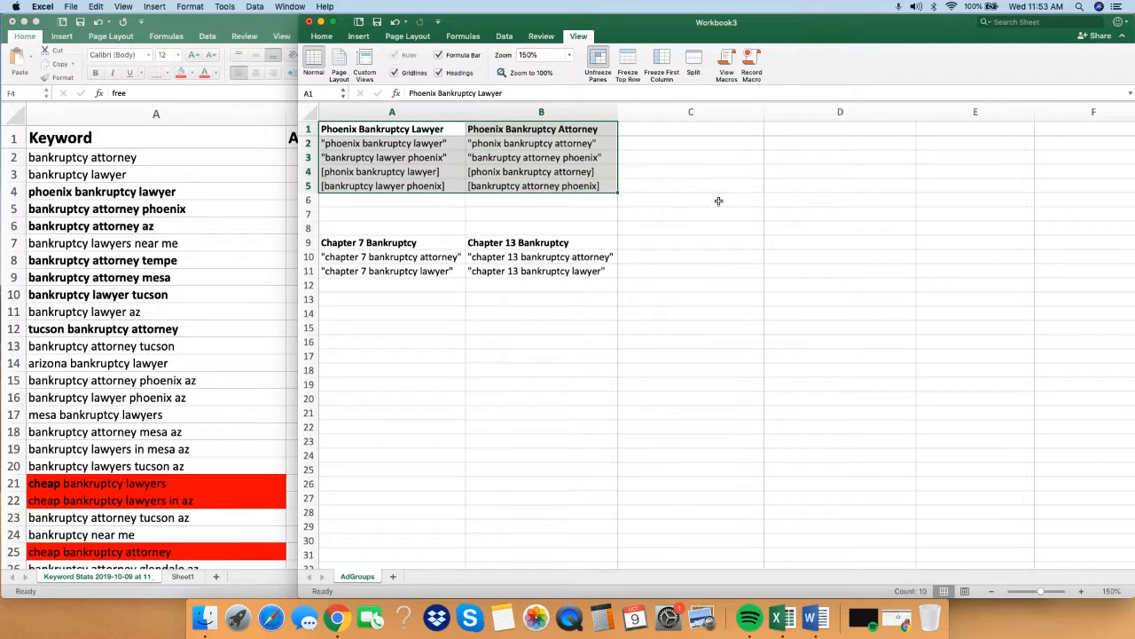
key("super+c")
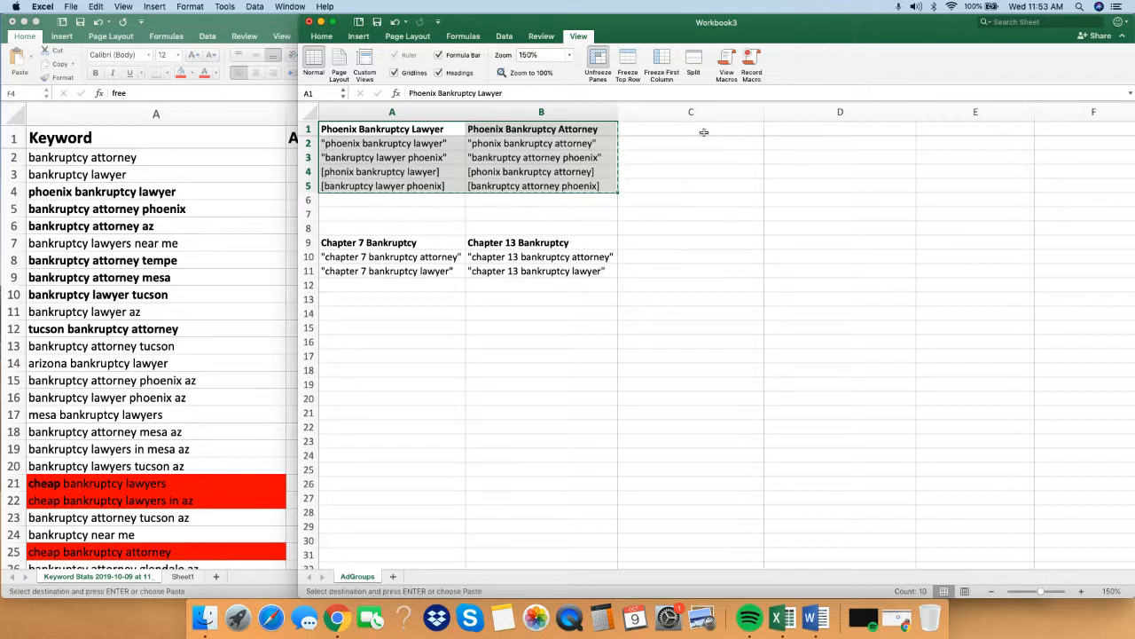
left_click(706, 128)
key("super+v")
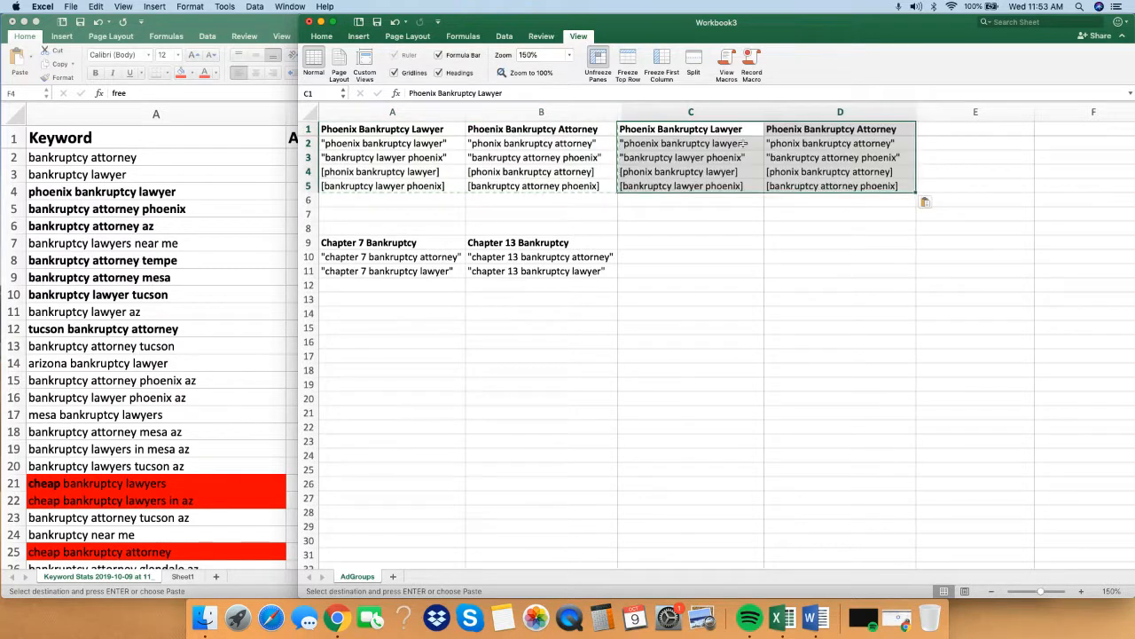
left_click(892, 281)
left_click(776, 223)
double_click(723, 216)
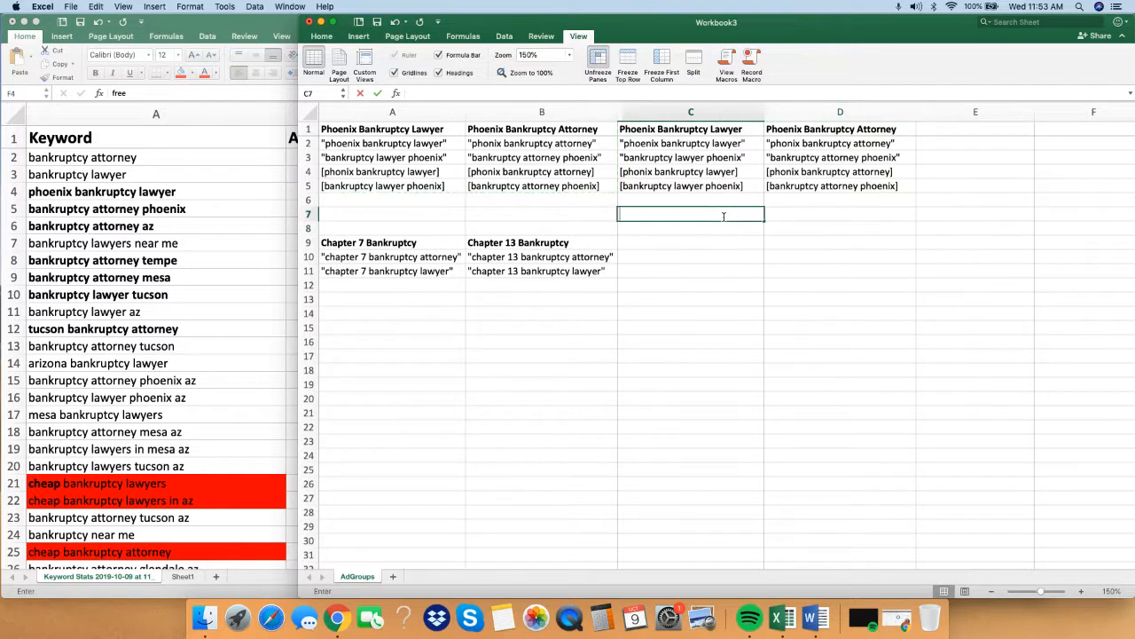
left_click(811, 215)
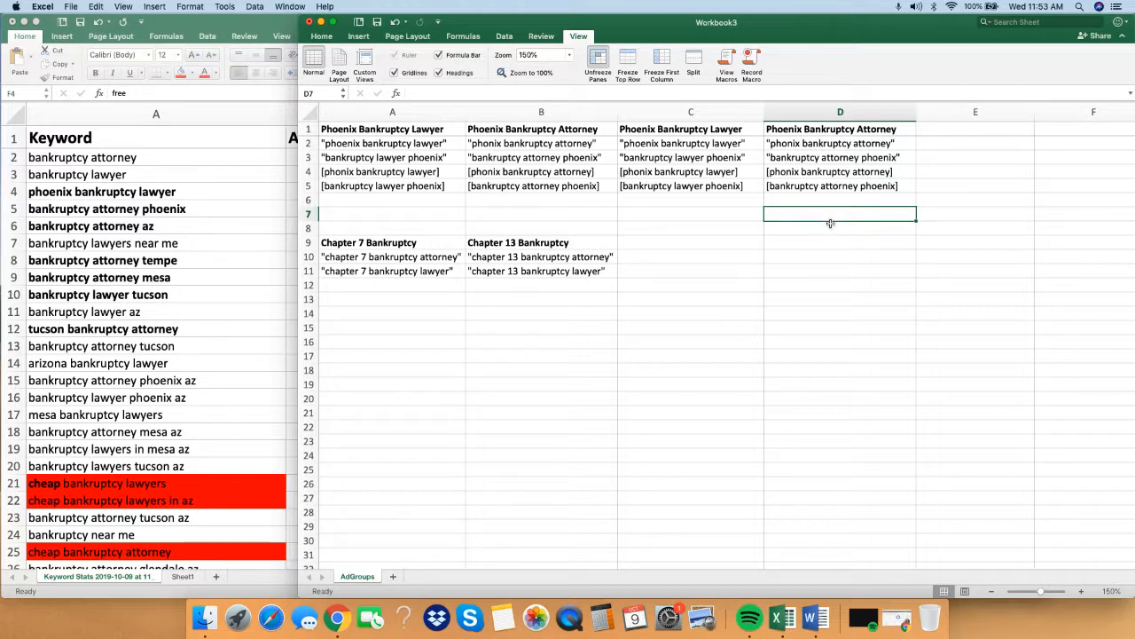
Compare the copied Phoenix ad group header and keywords in column C with the original groups in A1:B5.
left_click(746, 185)
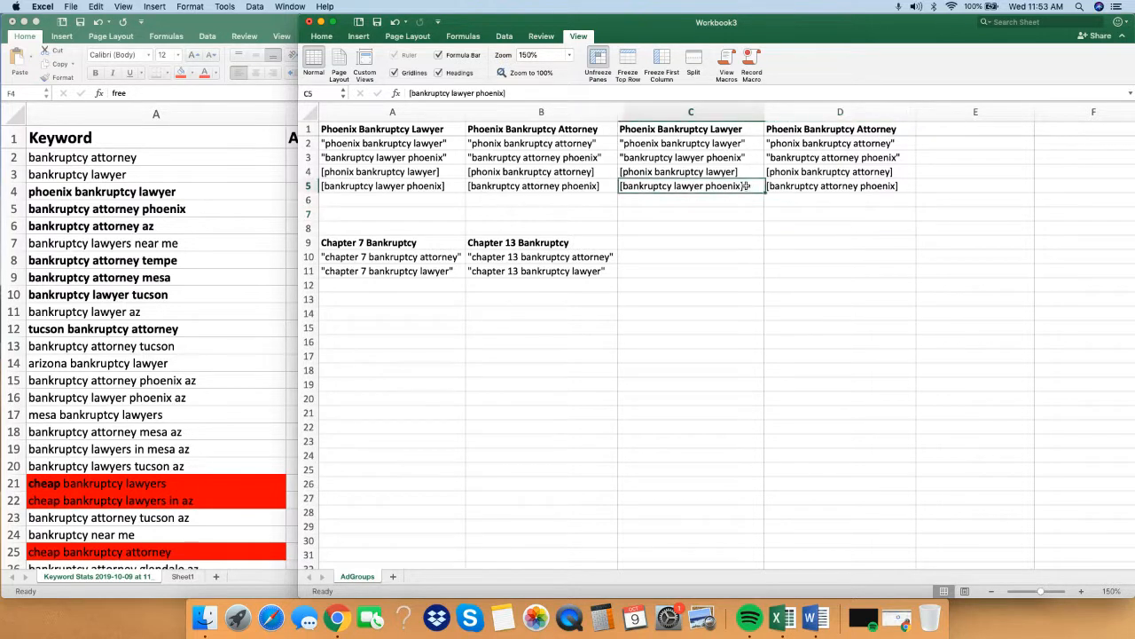
left_click(733, 144)
left_click(726, 130)
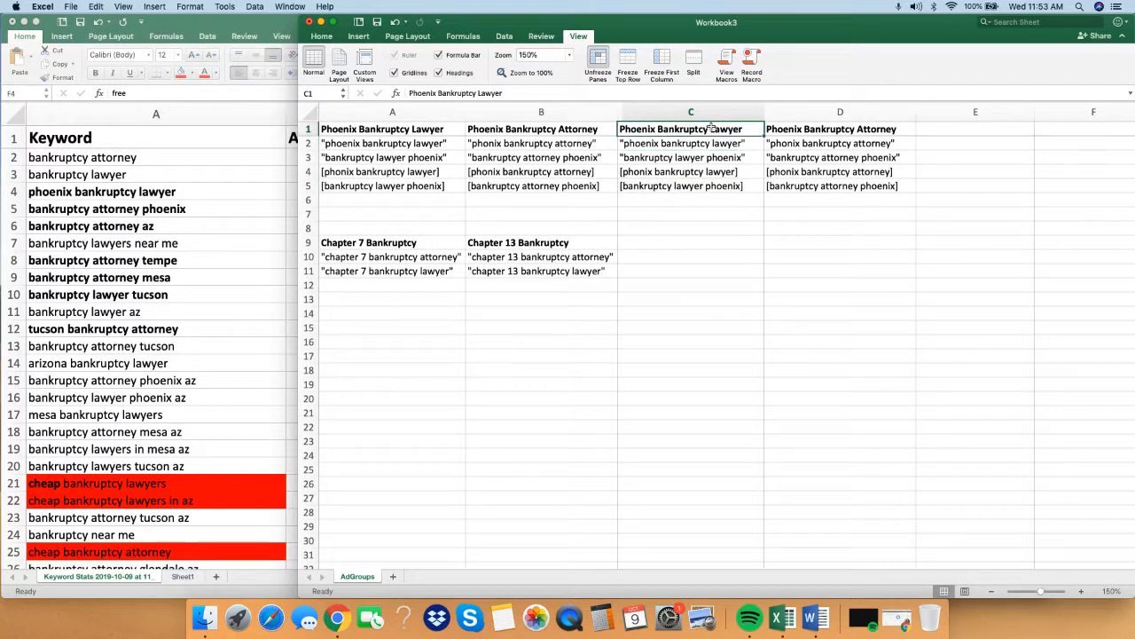
left_click(701, 158)
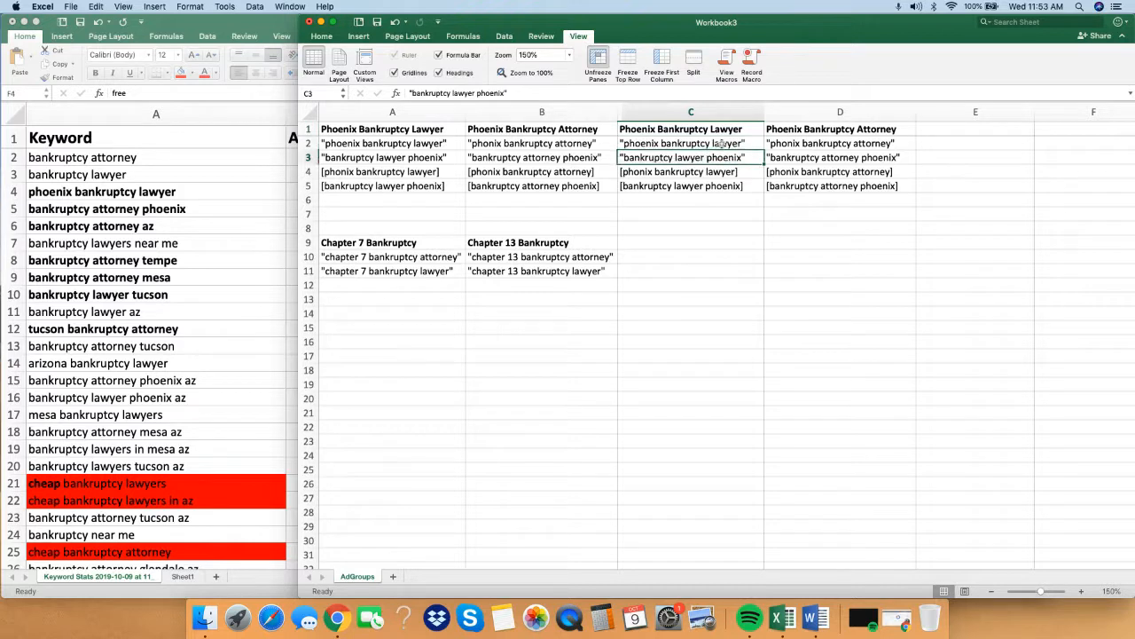
left_click_drag(379, 128, 538, 185)
left_click(686, 142)
left_click(674, 129)
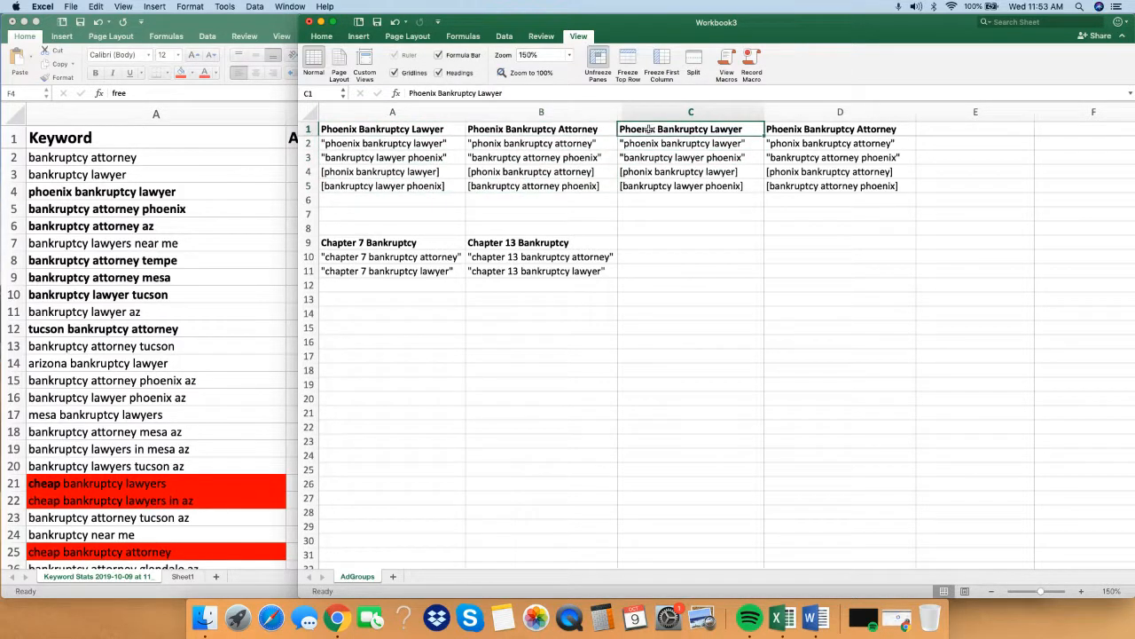
Open the ad group header in C1 for editing, and return to the keyword workbook to select "bankruptcy attorney tempe" in row 8.
double_click(653, 130)
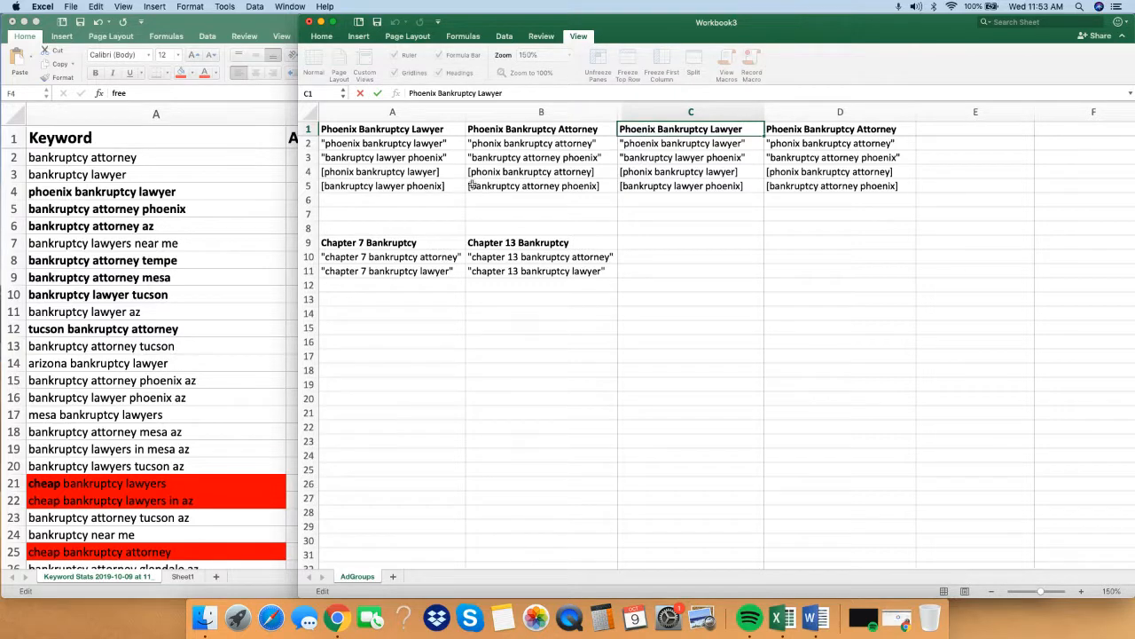
left_click(210, 254)
left_click(180, 261)
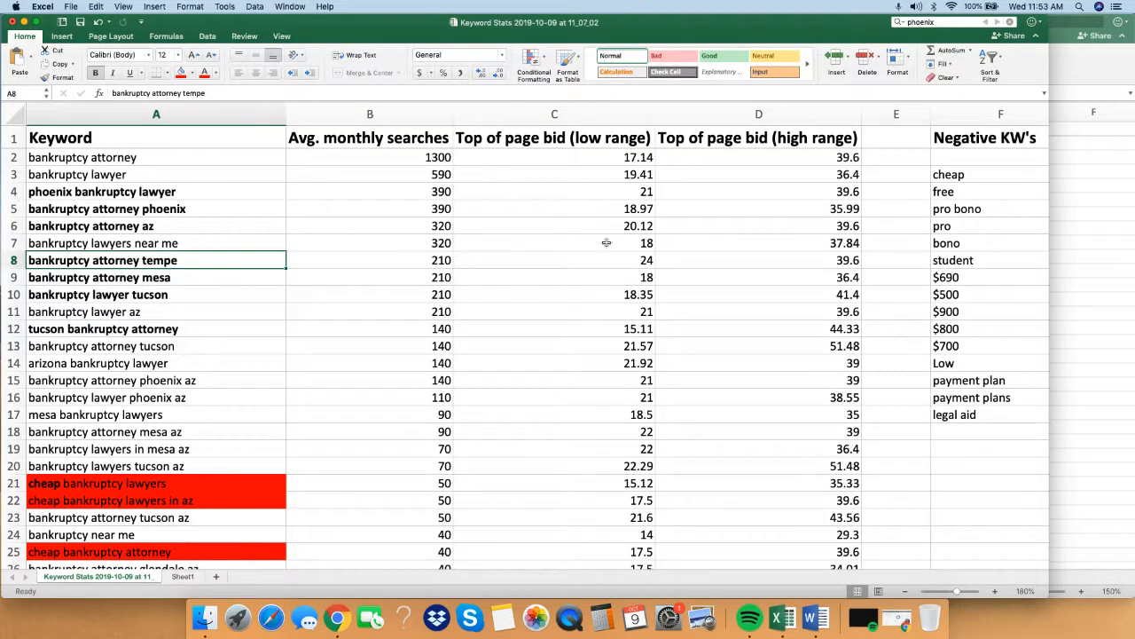
Return to the ad groups workbook and rename the copied header in C1 as "Tempe Bankruptcy Lawyer".
left_click(1069, 249)
double_click(664, 128)
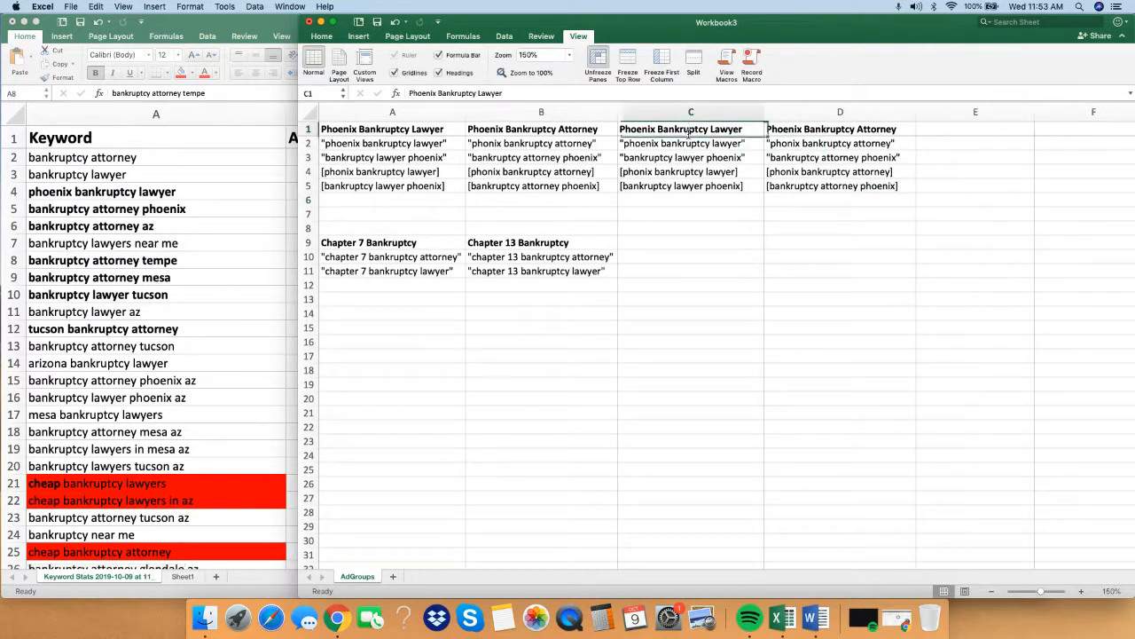
left_click_drag(655, 130, 597, 130)
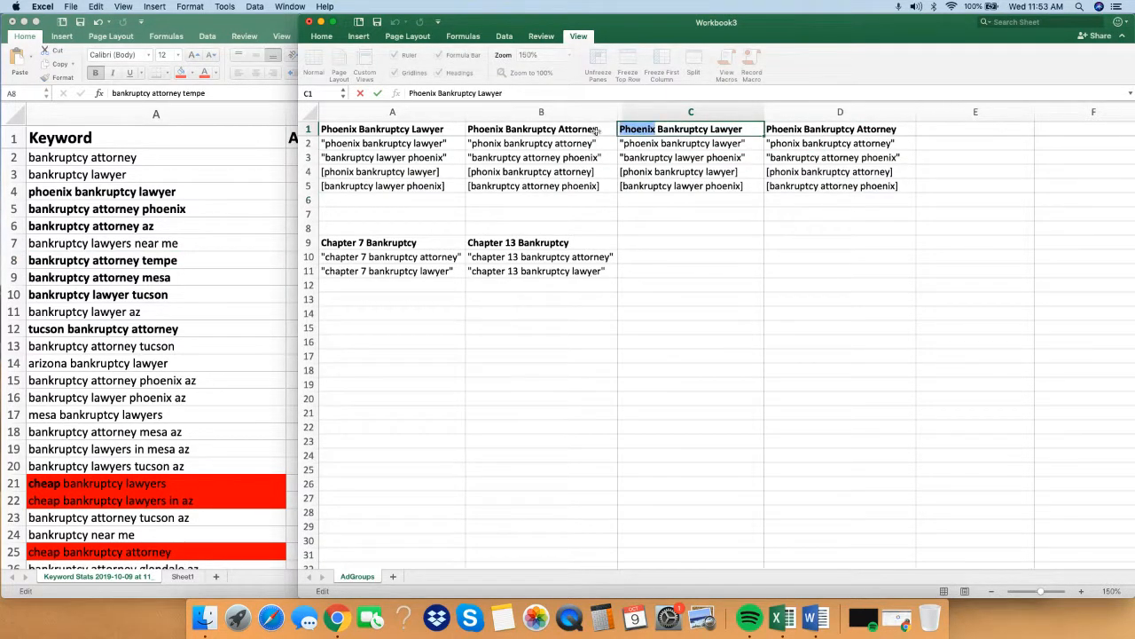
type("Tempe")
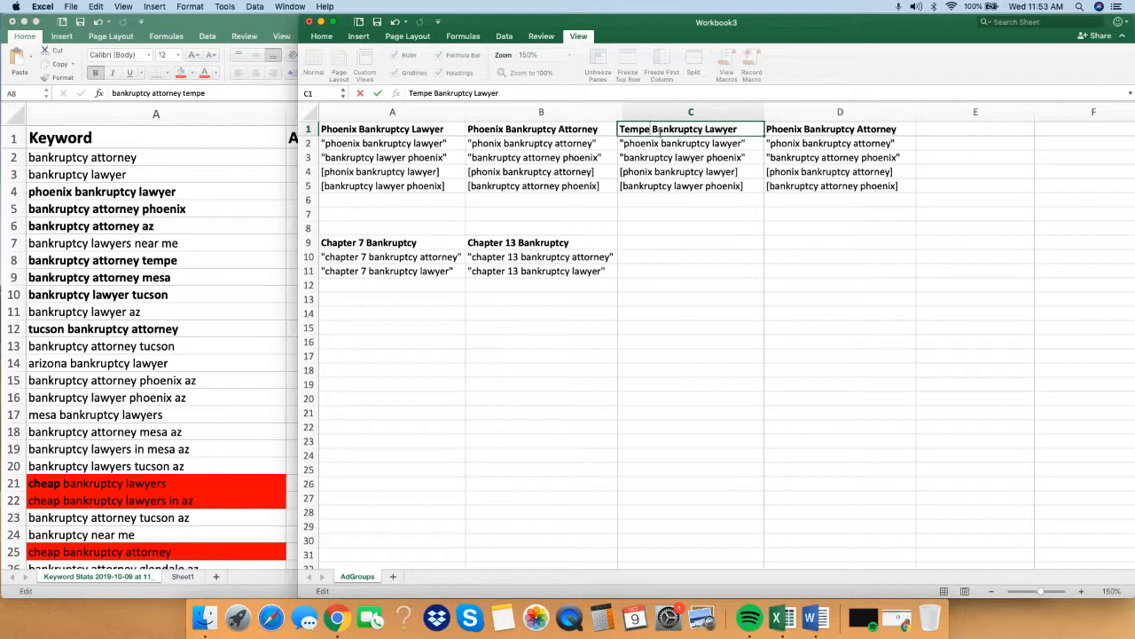
Replace "phoenix" with "Tempe" in the two quoted phrase keywords in C2 and C3.
left_click_drag(650, 129, 621, 130)
key("super+c")
double_click(691, 146)
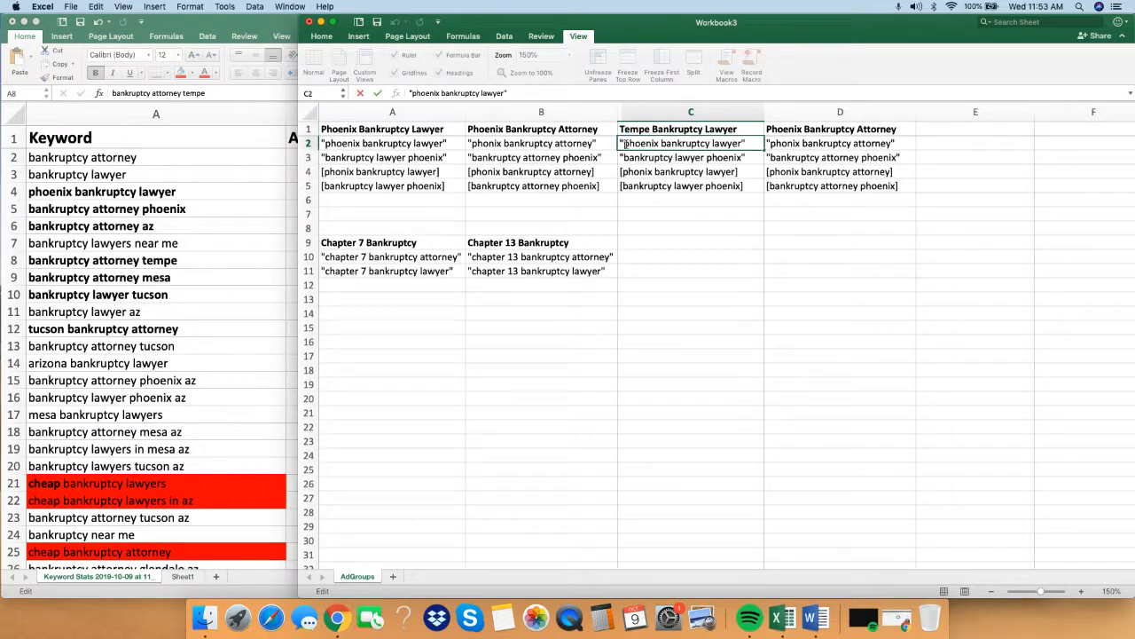
left_click_drag(624, 143, 743, 157)
key("super+v")
double_click(721, 158)
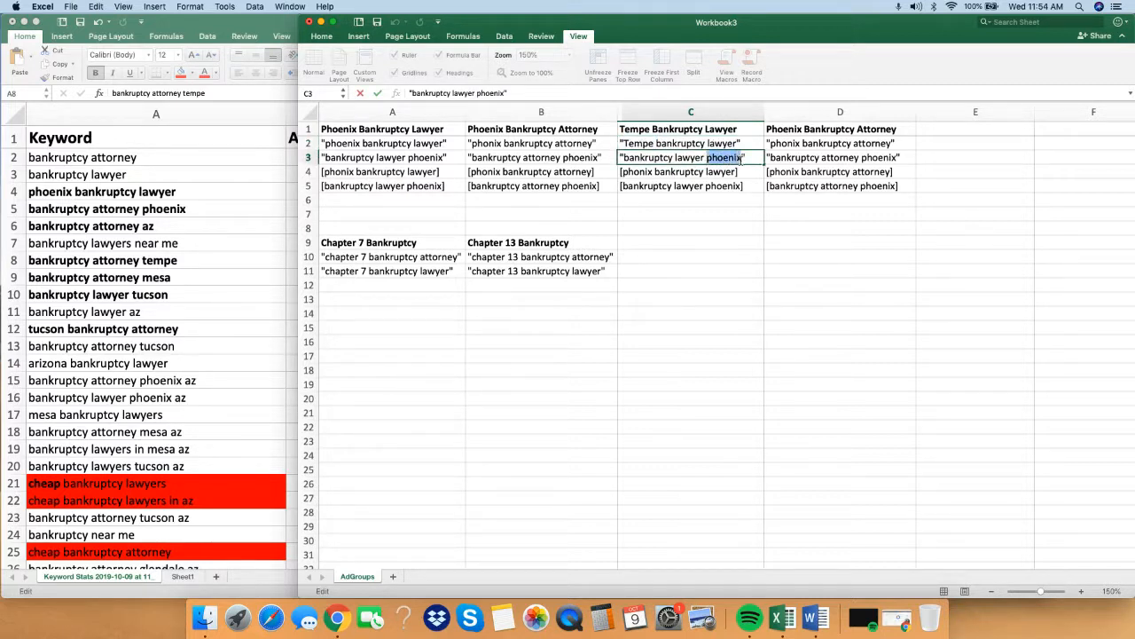
key("super+v")
Replace the Phoenix city name with "Tempe" in the two bracketed exact-match keywords in C4 and C5.
double_click(722, 172)
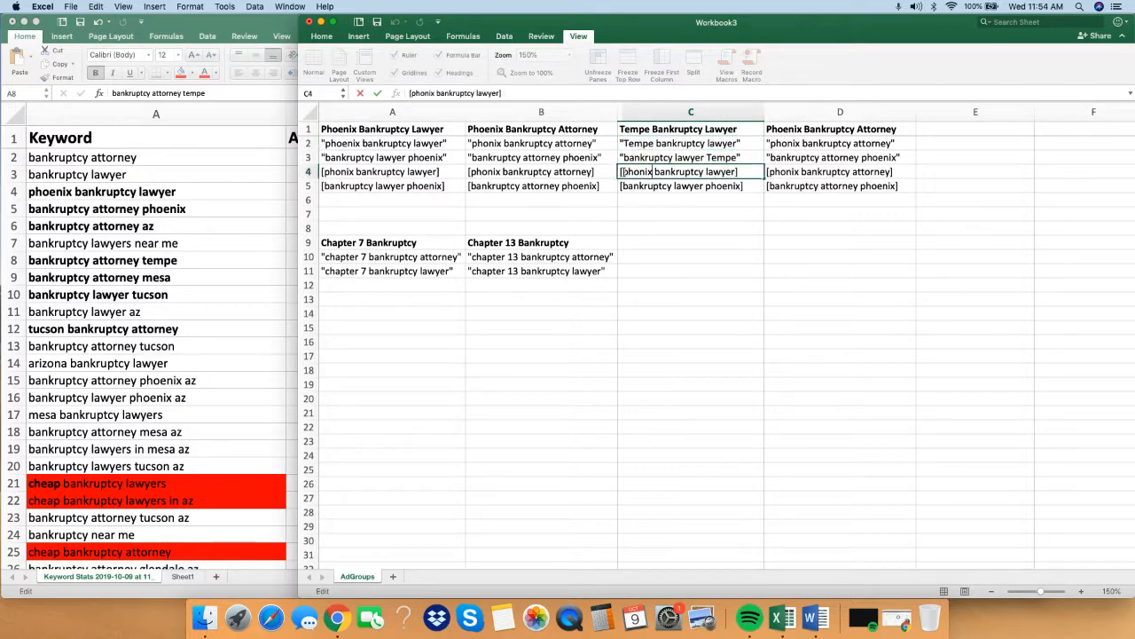
left_click_drag(654, 171, 622, 172)
key("super+v")
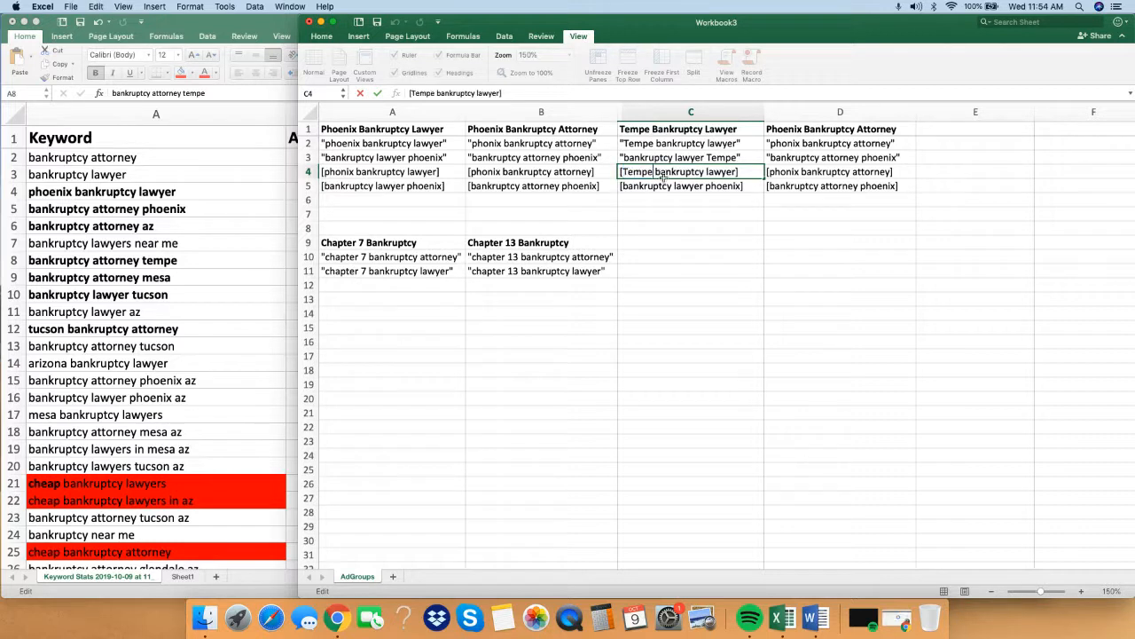
double_click(675, 187)
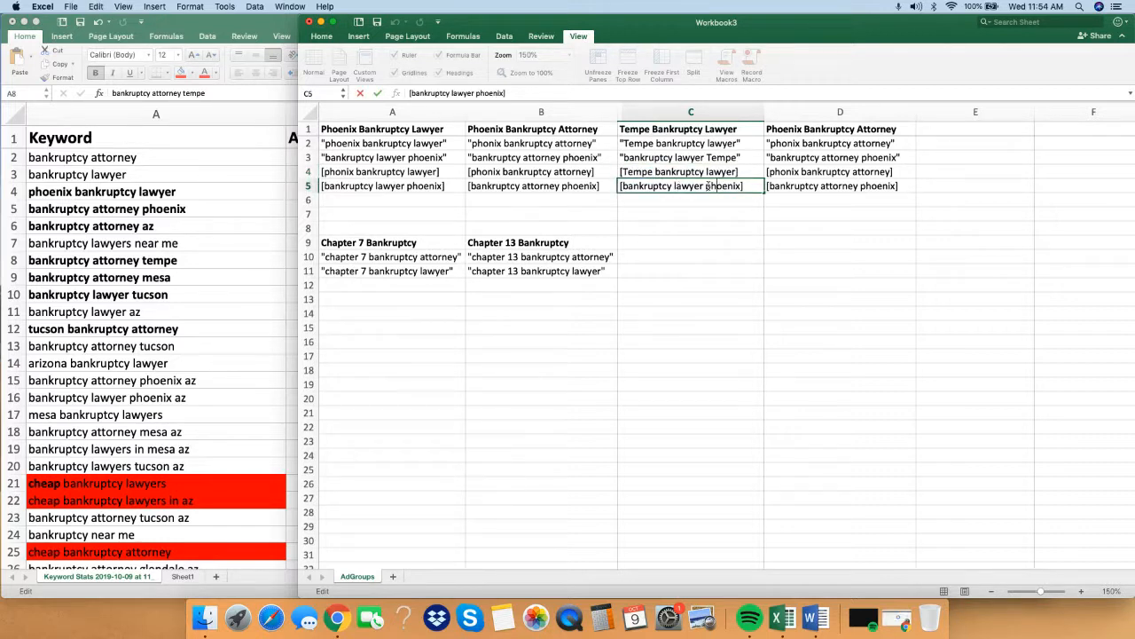
left_click_drag(708, 186, 742, 187)
key("super+v")
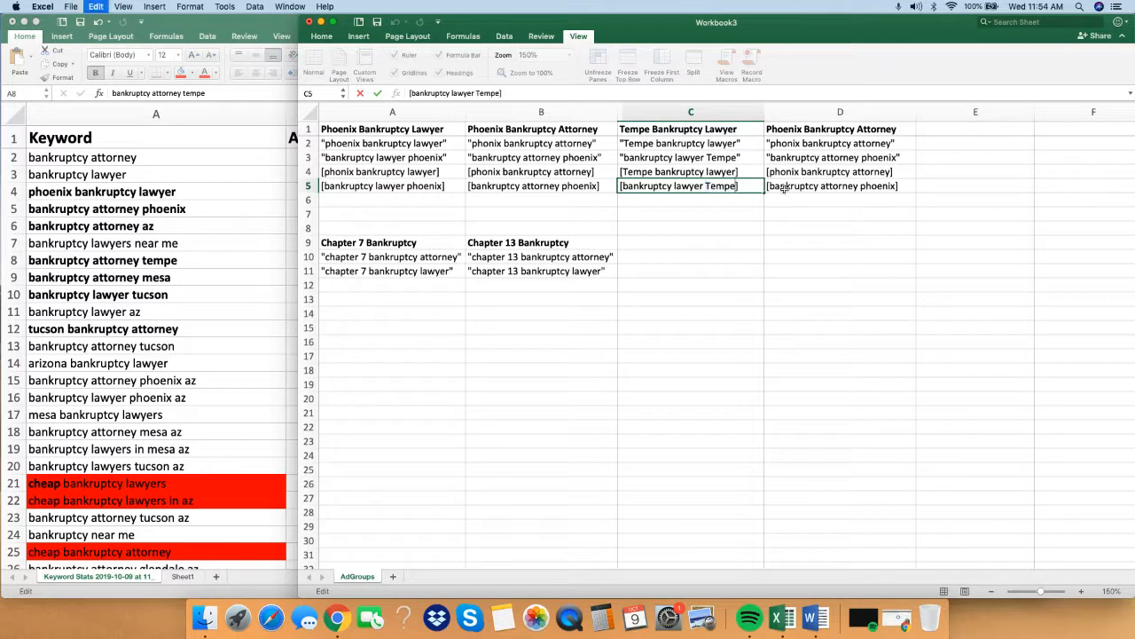
left_click(842, 228)
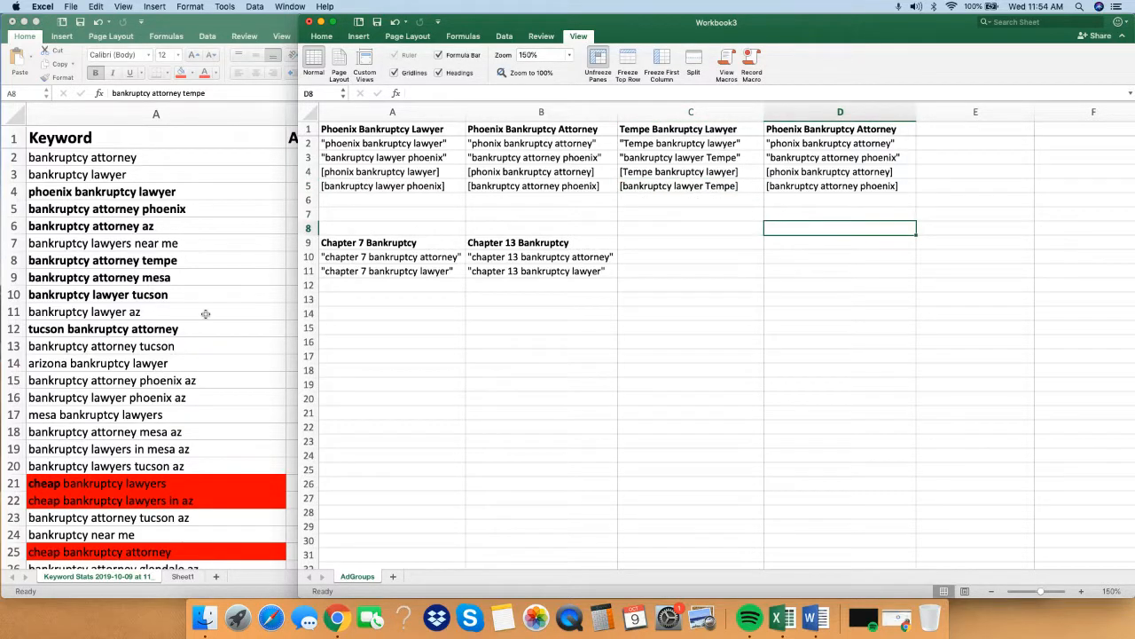
Compare the average monthly searches of the Tucson, Phoenix and Arizona keywords in the keyword workbook.
left_click(205, 313)
left_click(209, 328)
left_click(410, 328)
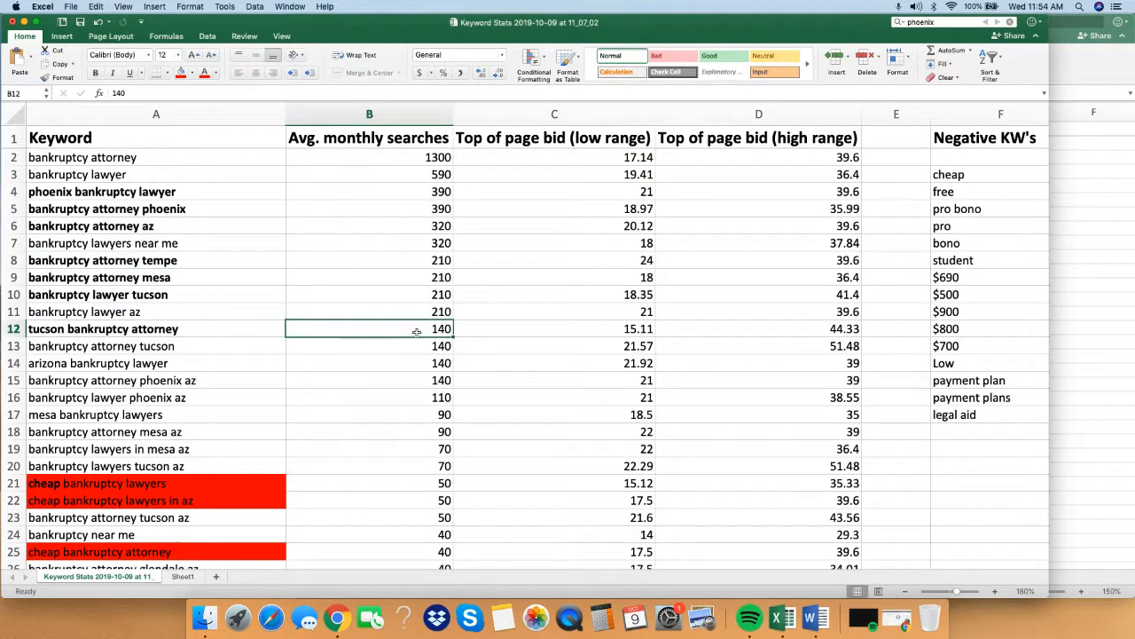
left_click(248, 210)
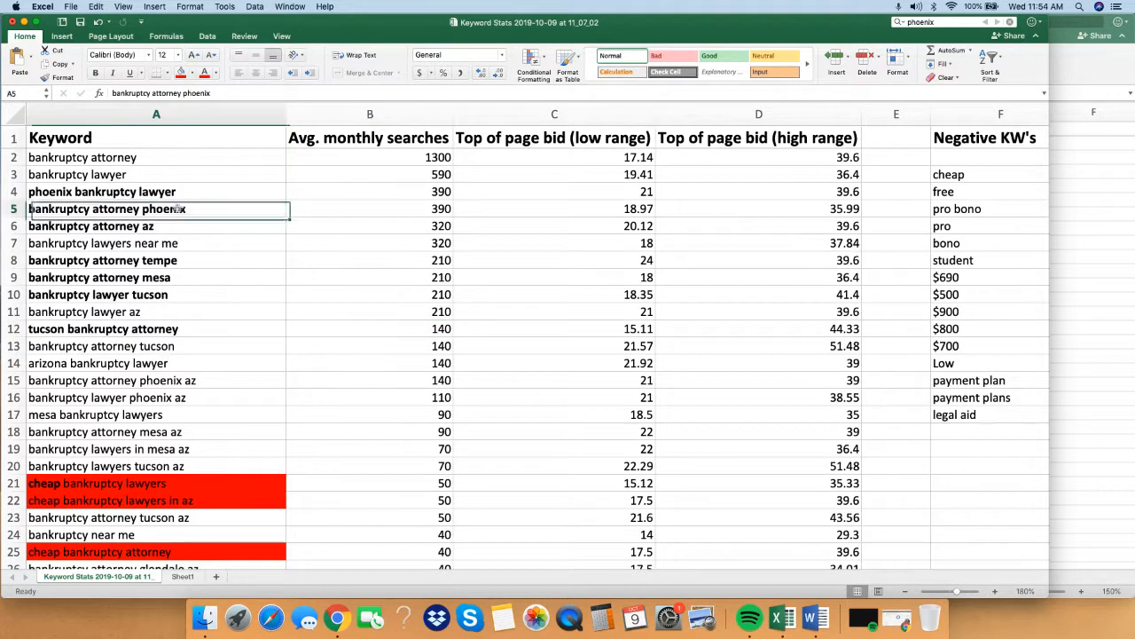
left_click(404, 214)
left_click(399, 359)
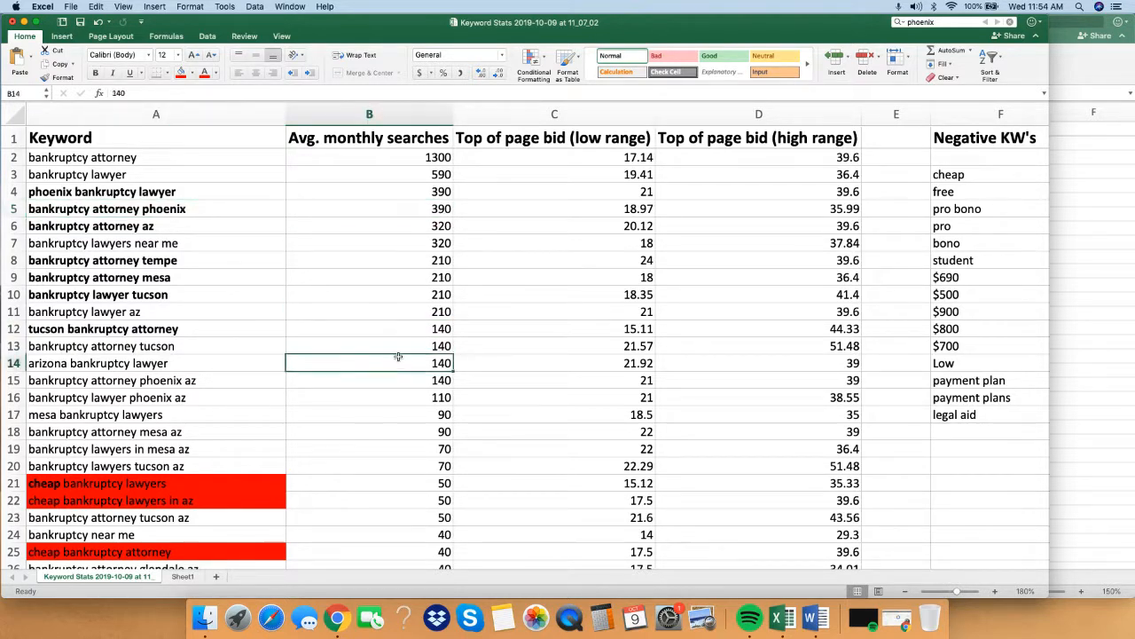
Return to the ad groups workbook and copy the two quoted Tempe lawyer keywords from C2:C3 into C6:C7.
left_click(1075, 312)
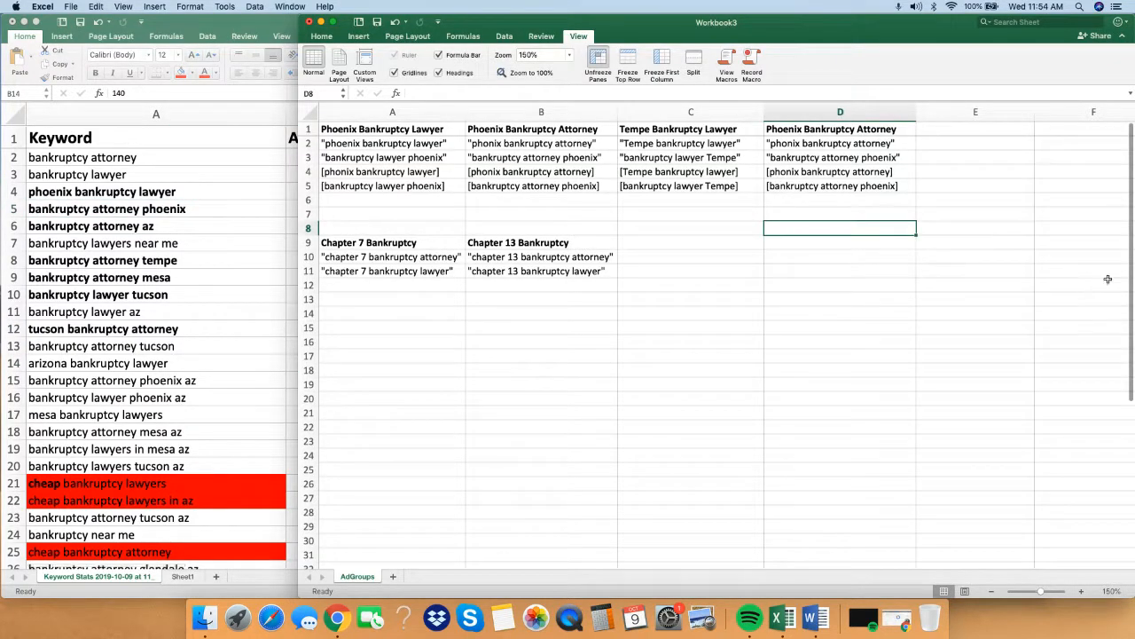
left_click(847, 144)
left_click(701, 147)
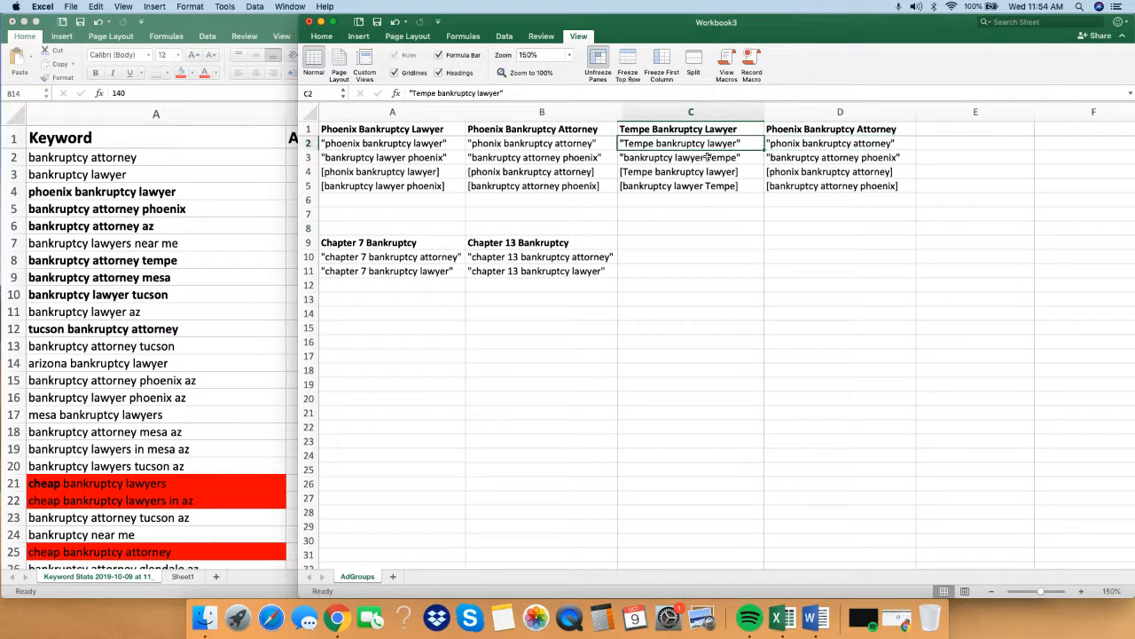
left_click(708, 157)
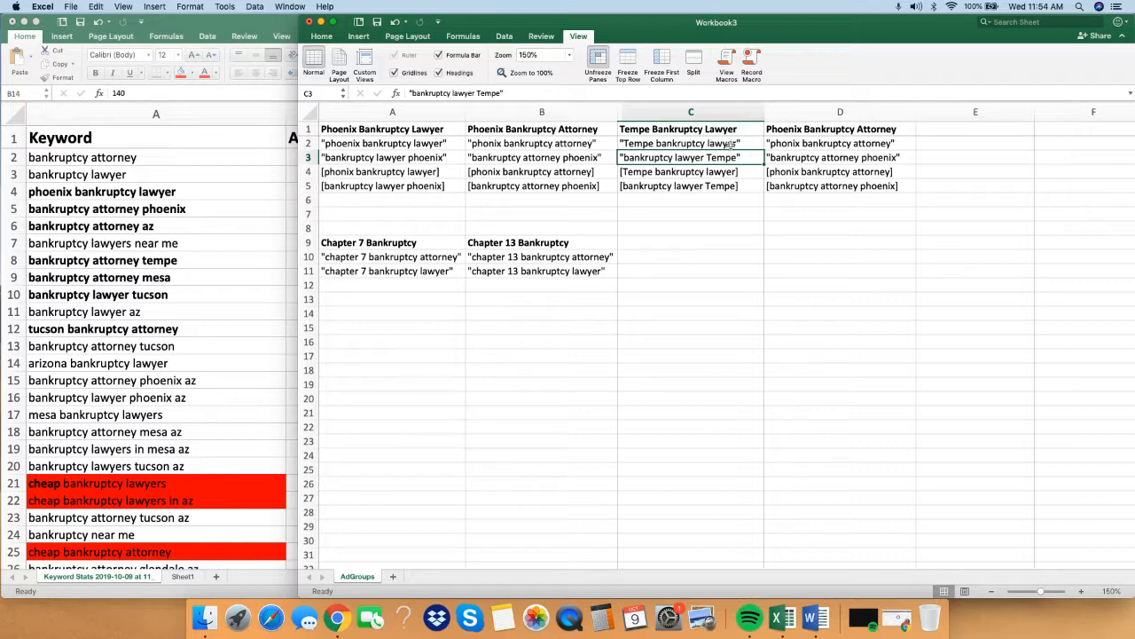
left_click_drag(730, 144, 728, 158)
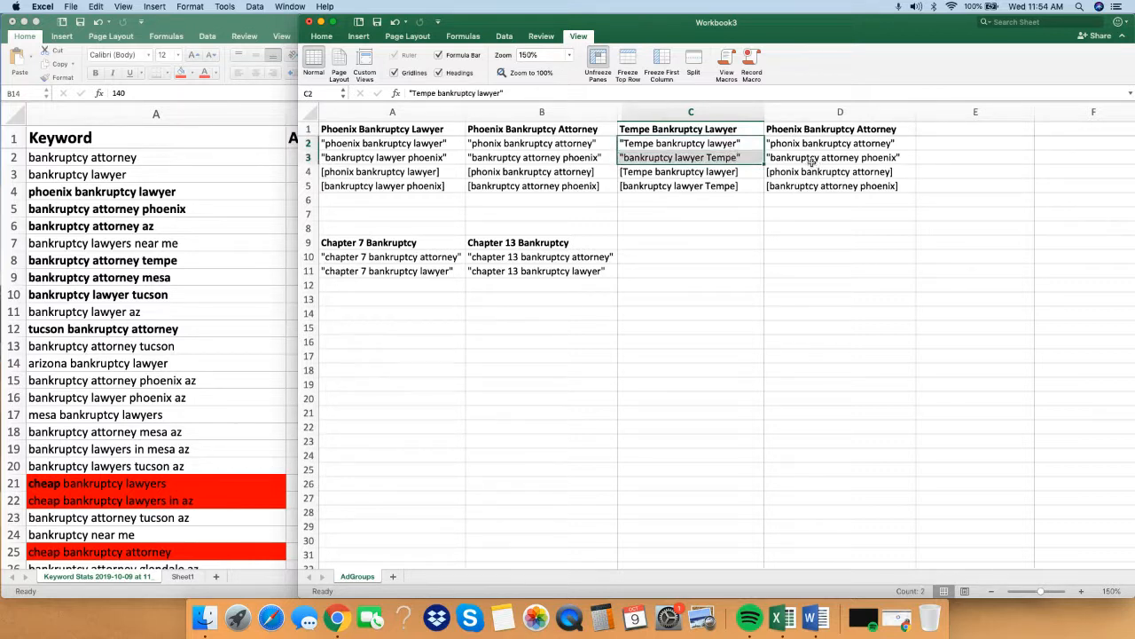
key("super+c")
left_click(737, 200)
key("super+v")
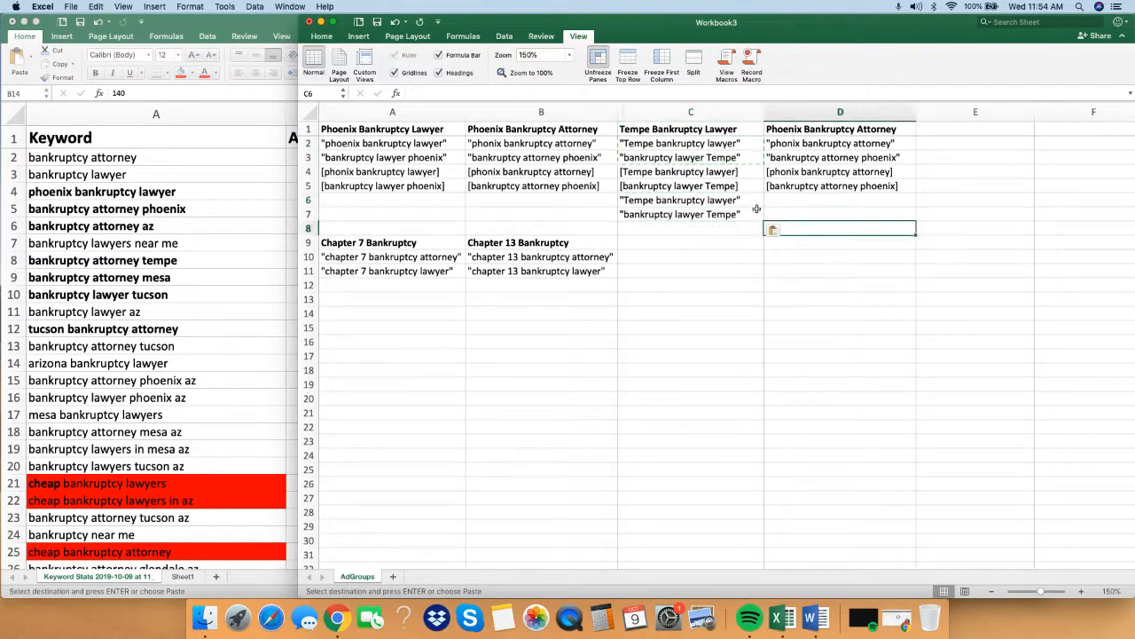
Replace "lawyer" with "attorney" in the copied Tempe keywords in C6 and C7.
double_click(736, 201)
left_click_drag(707, 201, 732, 202)
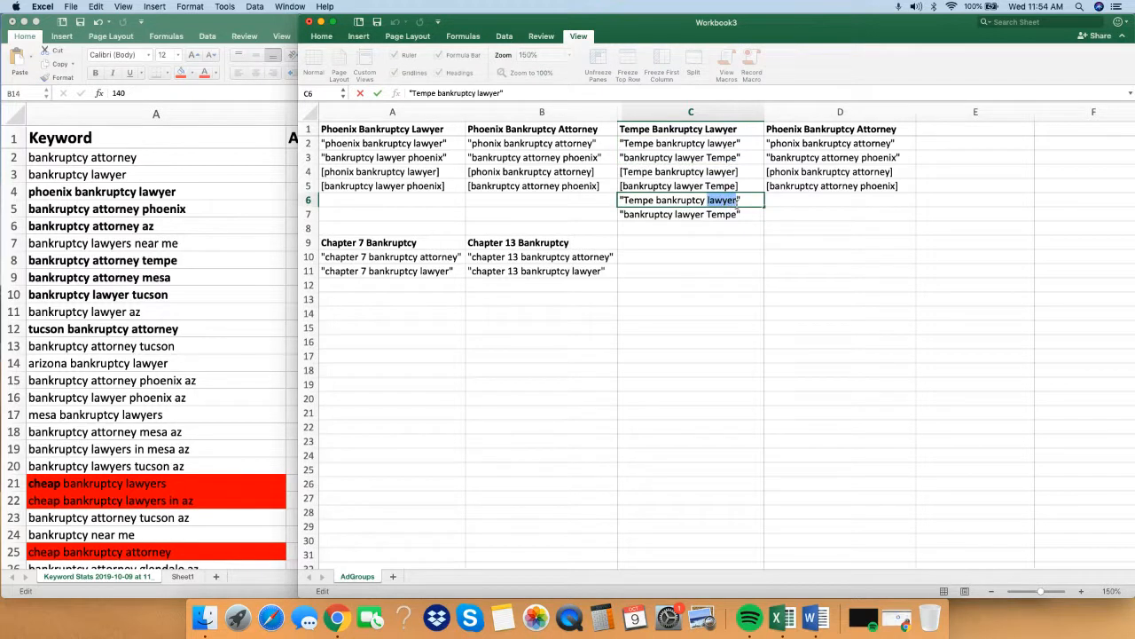
type("att")
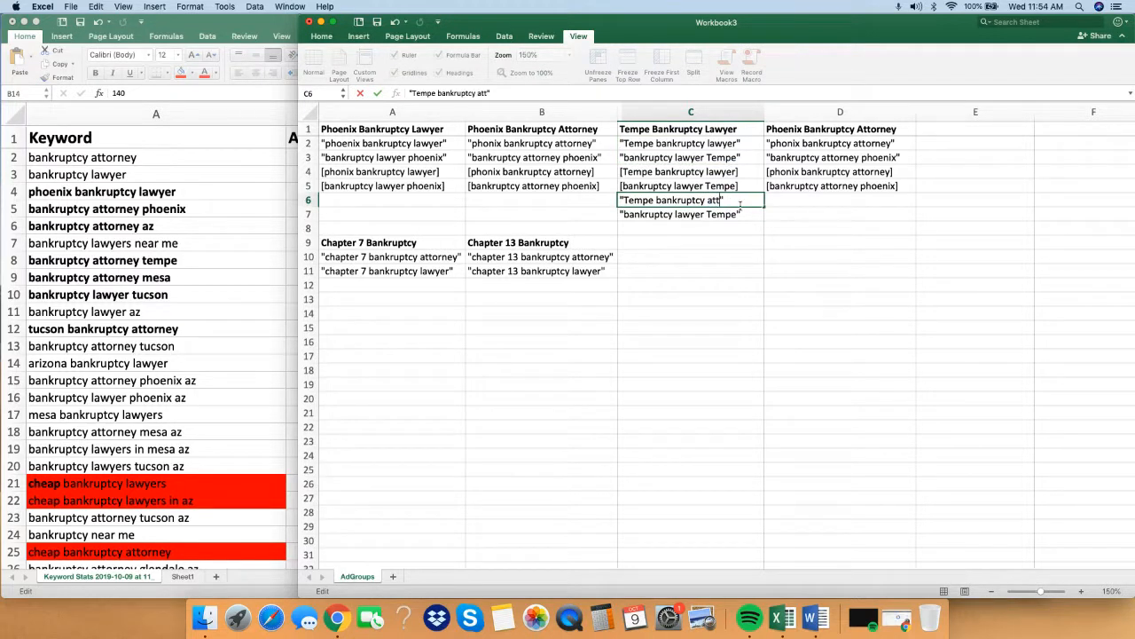
type("orney")
double_click(714, 215)
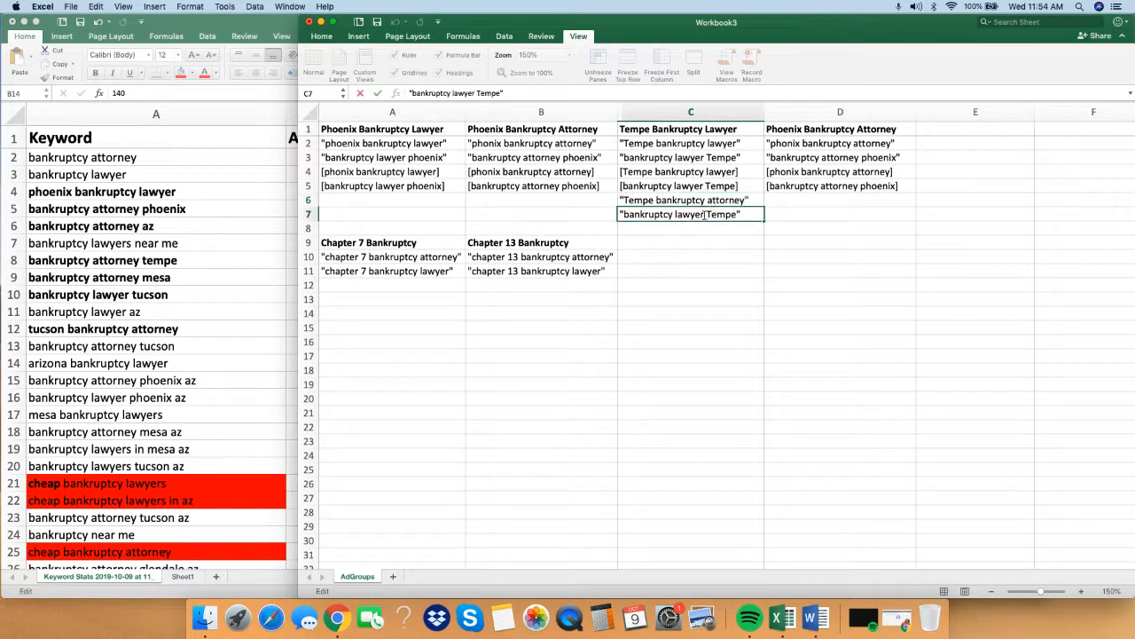
left_click_drag(705, 215, 684, 215)
type("attorney")
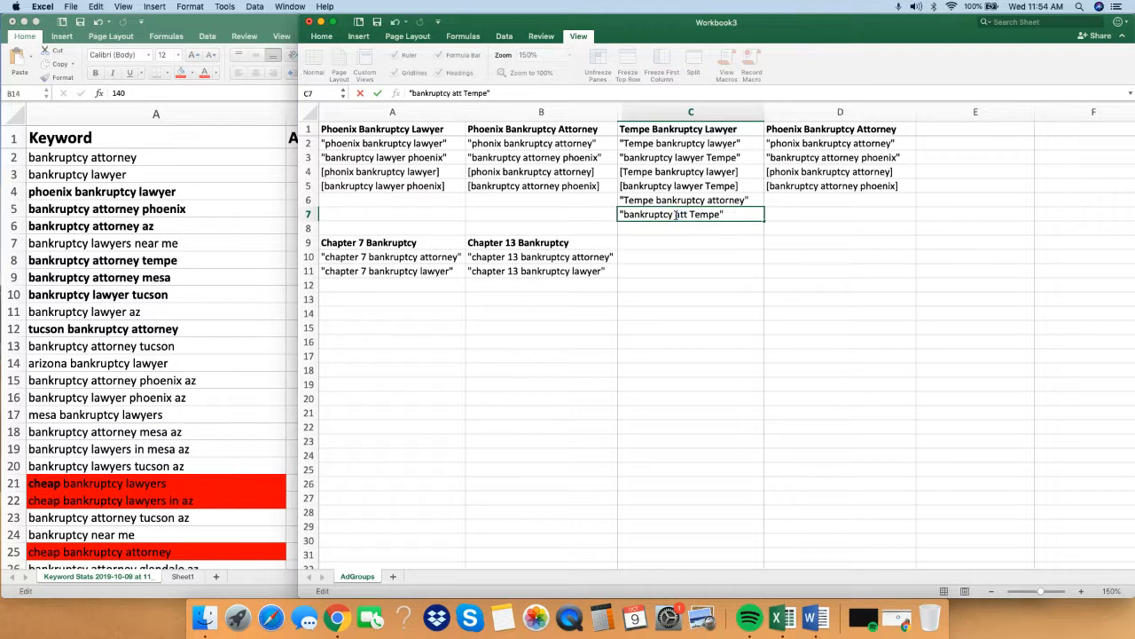
left_click(838, 312)
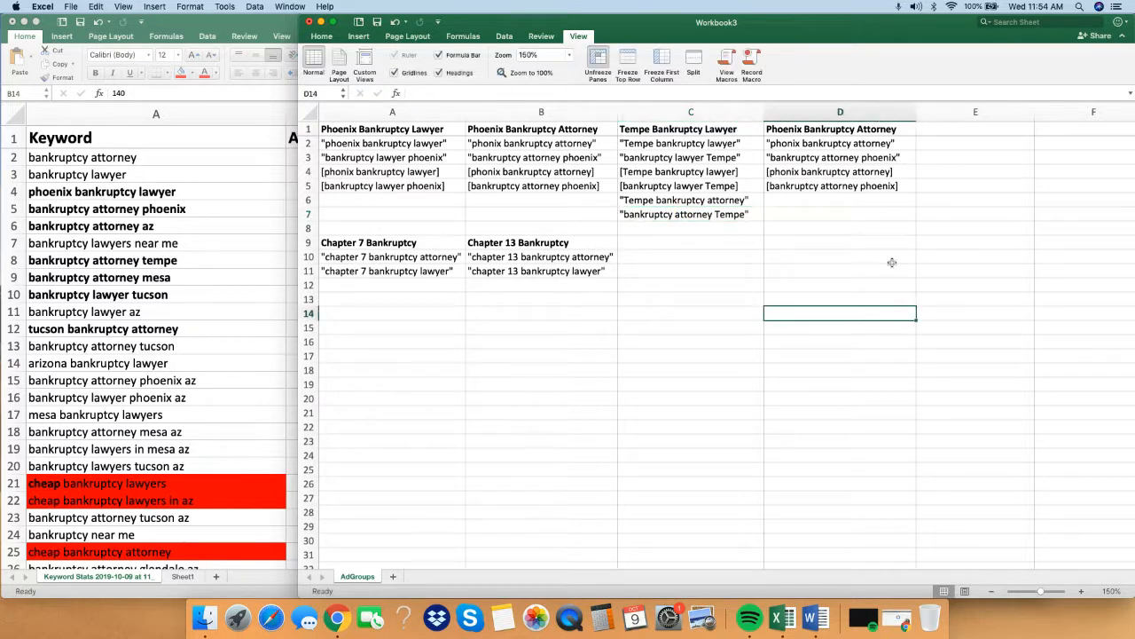
Delete column D with the duplicate Phoenix Bankruptcy Attorney ad group.
left_click(870, 112)
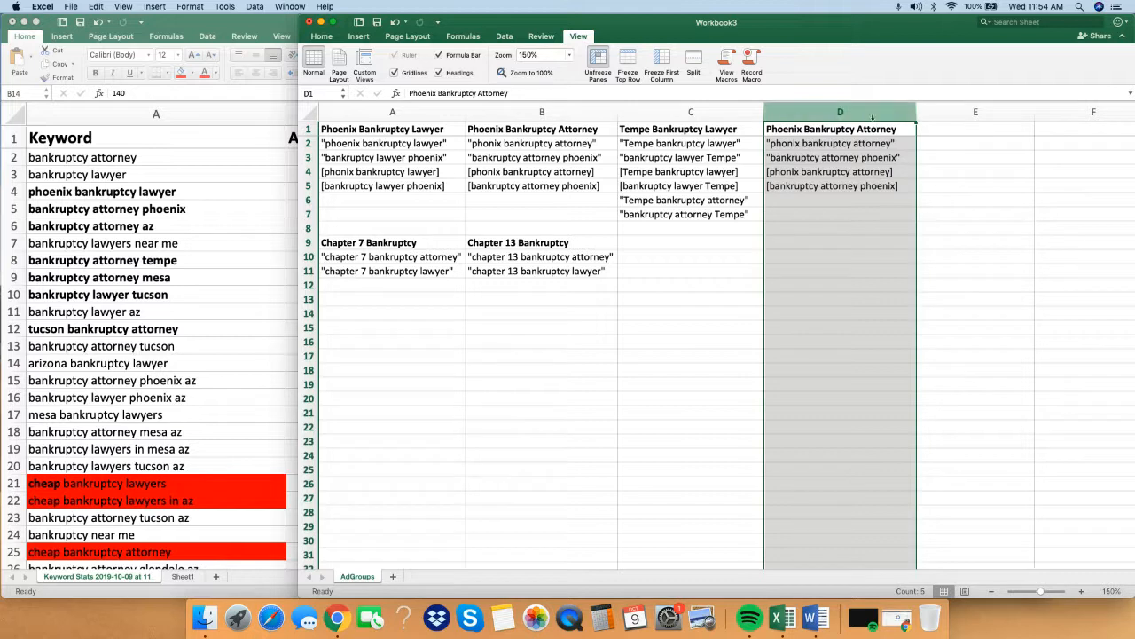
right_click(871, 114)
left_click(940, 183)
left_click(949, 216)
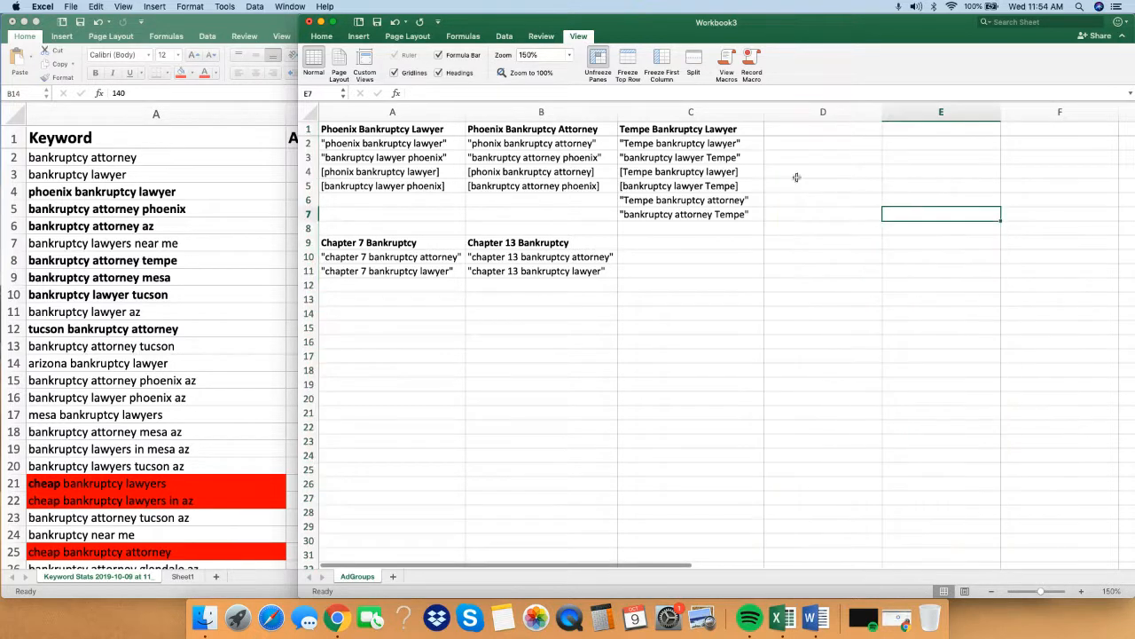
Compare the Phoenix lawyer, Phoenix attorney and Tempe ad group headers in row 1.
left_click(689, 131)
left_click(532, 130)
left_click(412, 129)
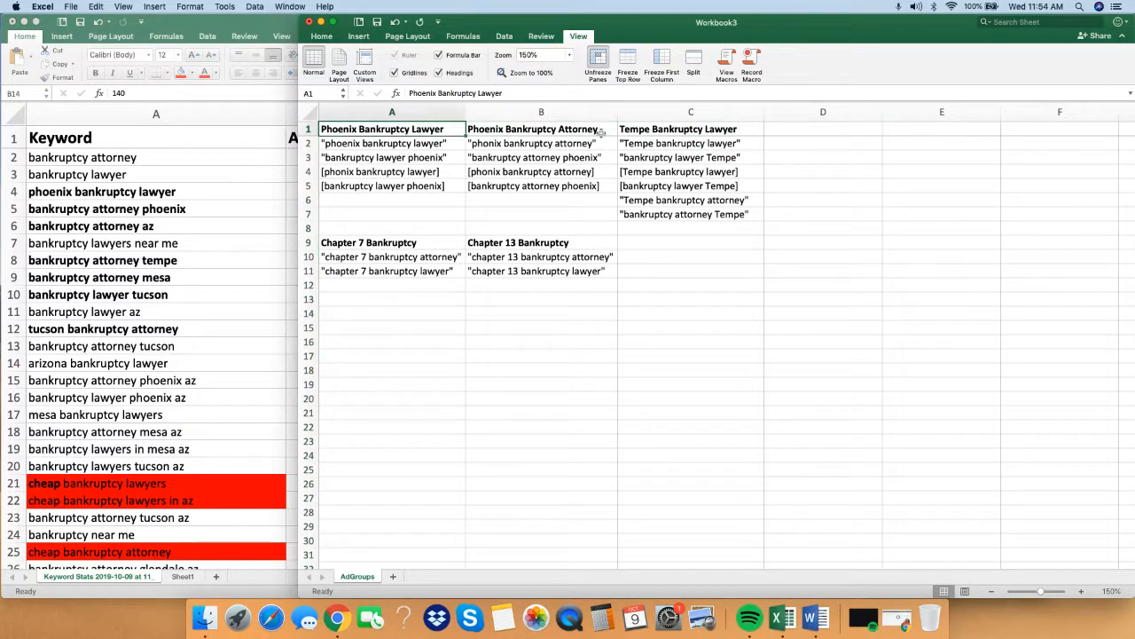
left_click(496, 129)
left_click(747, 130)
left_click(803, 129)
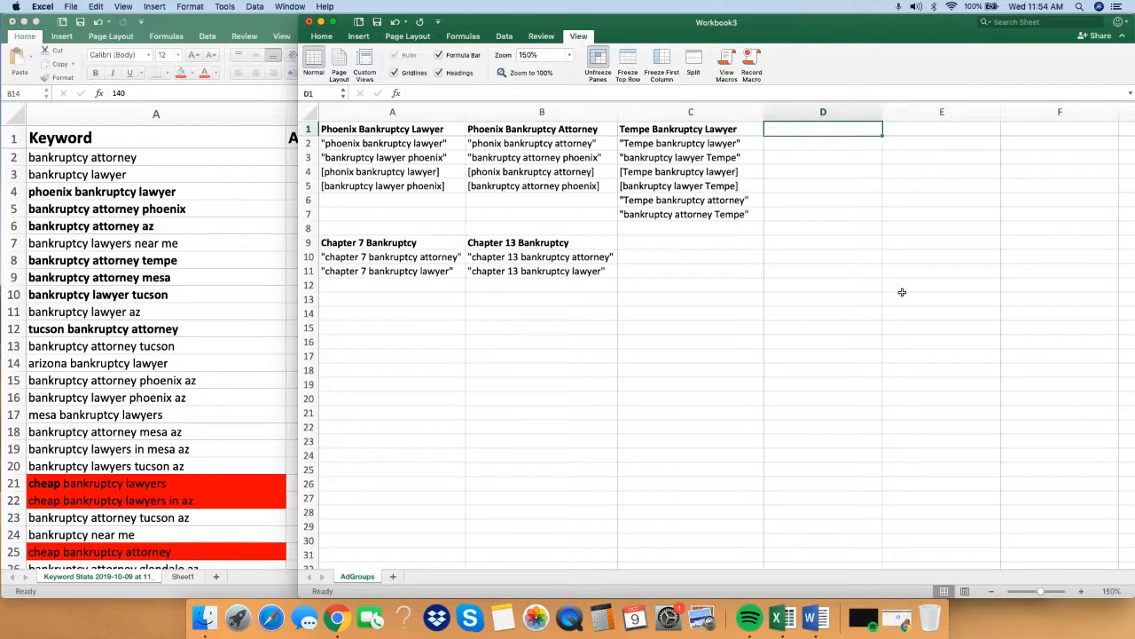
left_click(842, 180)
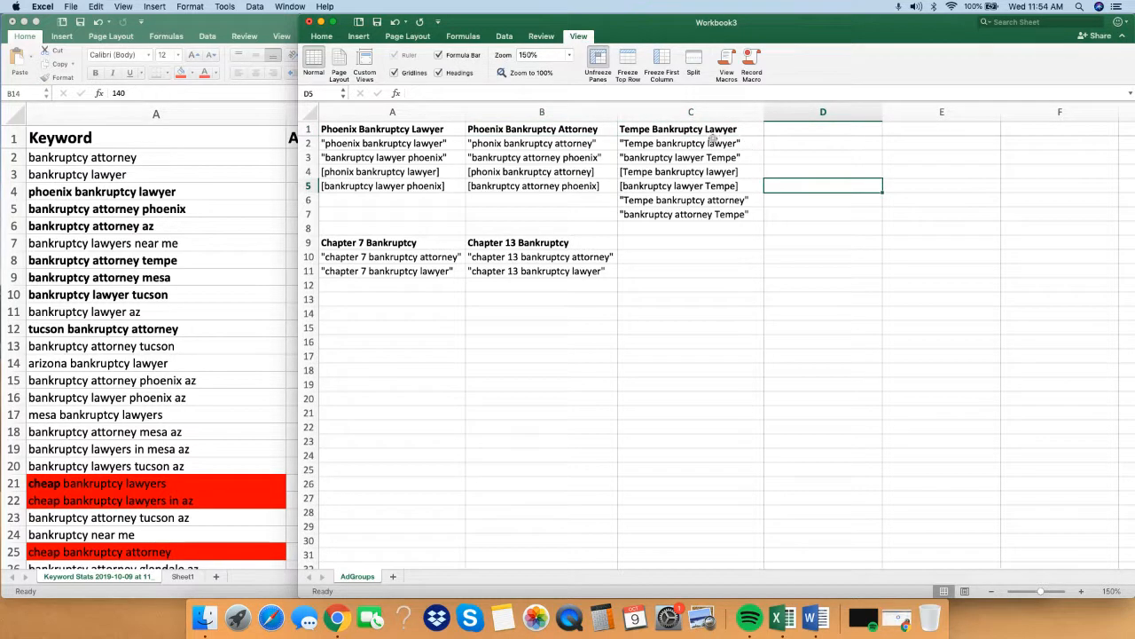
left_click(661, 130)
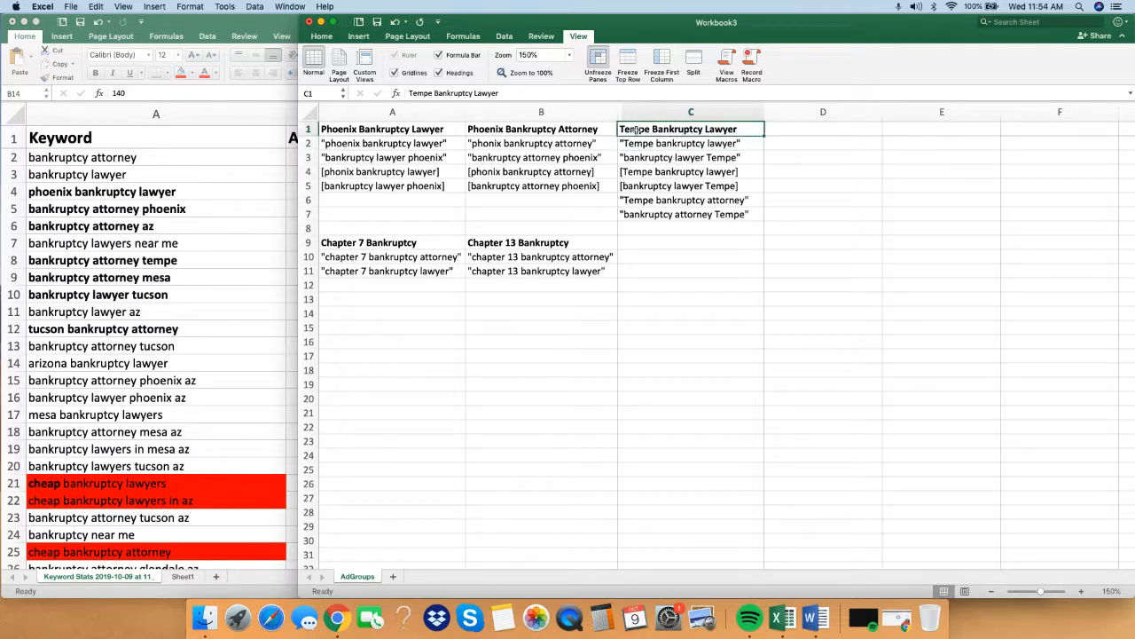
double_click(655, 129)
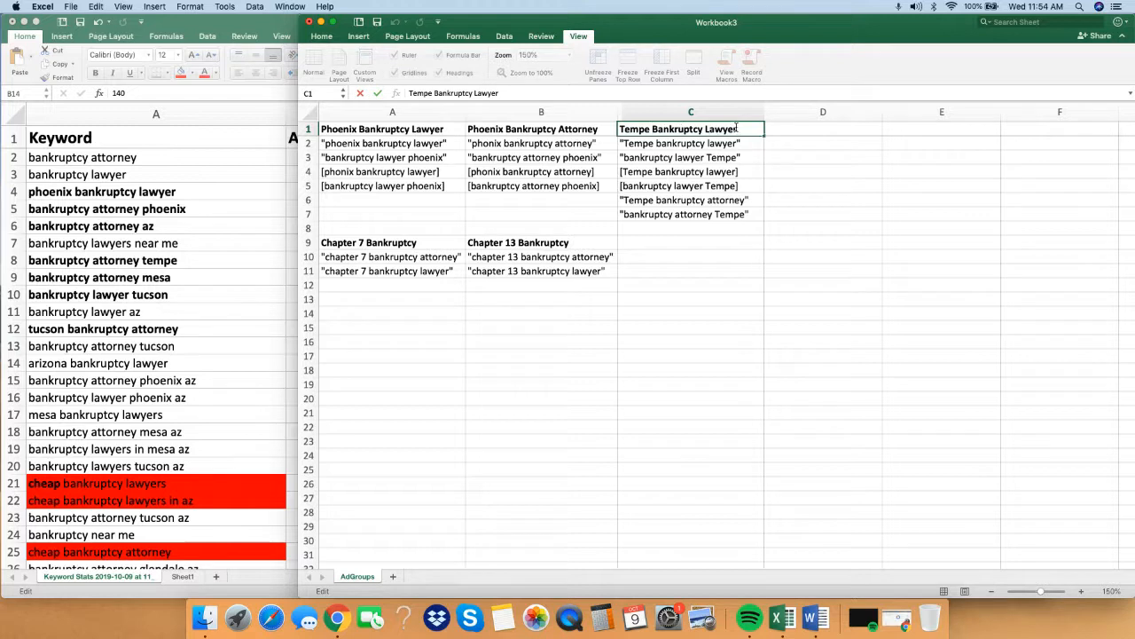
left_click(804, 130)
left_click(868, 157)
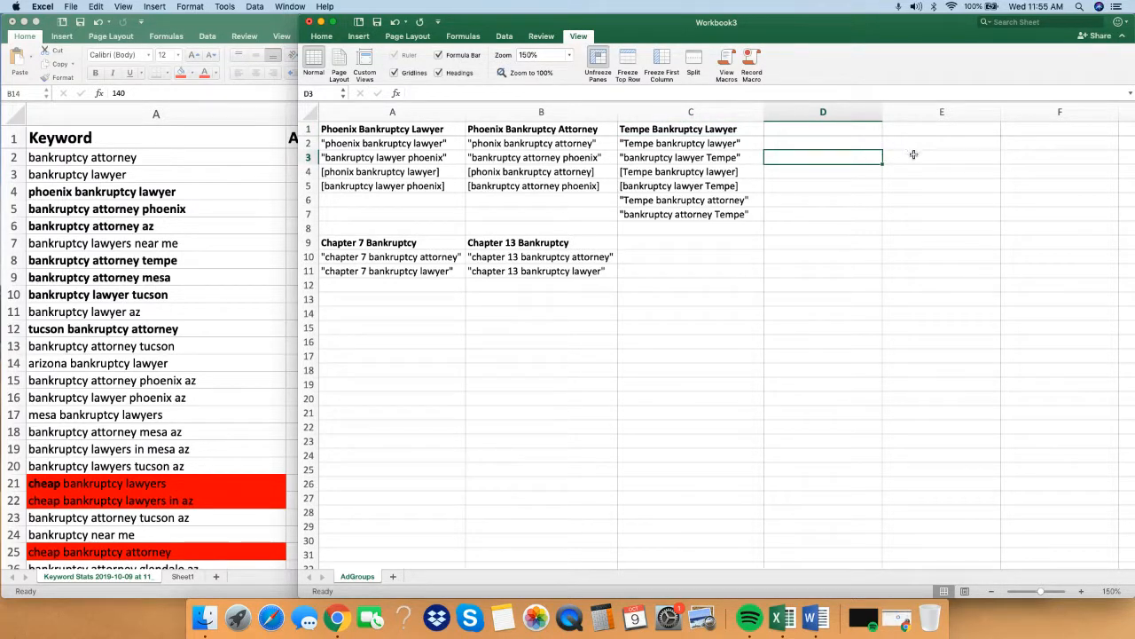
Review the Tempe keywords in column C and the Chapter 7 Bankruptcy ad group in A9:A11.
left_click(660, 144)
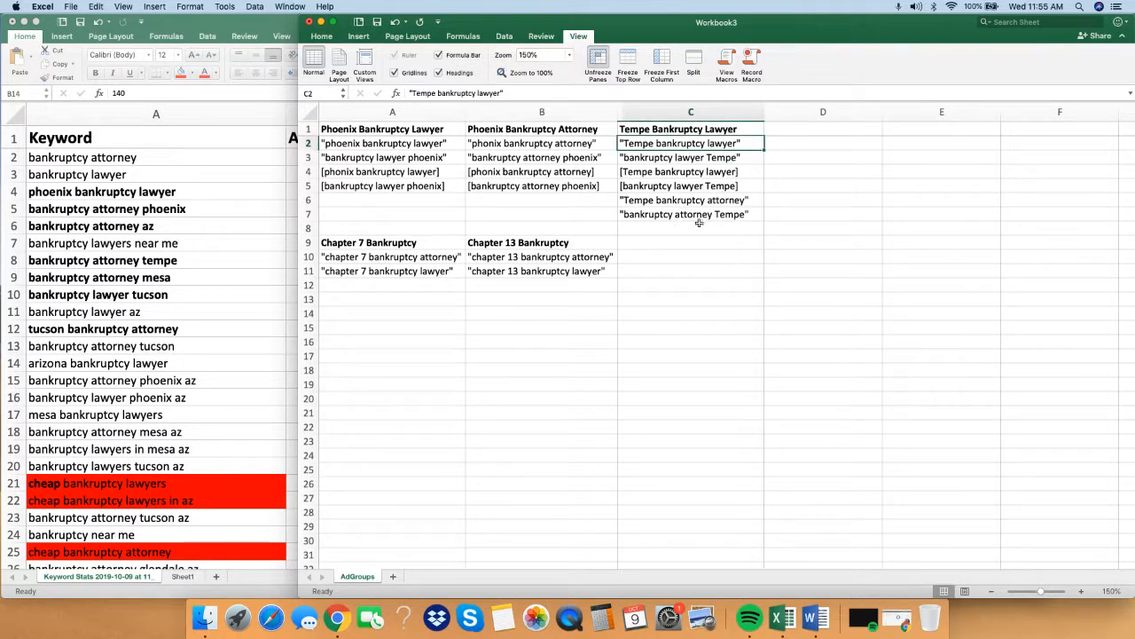
left_click(785, 228)
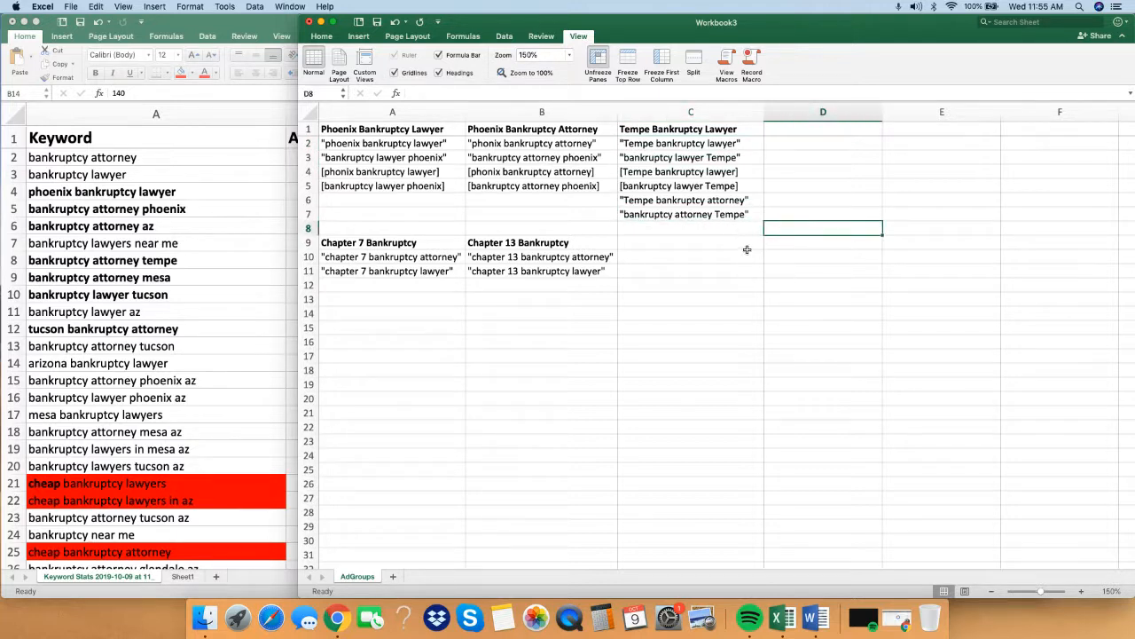
left_click(751, 286)
left_click(364, 300)
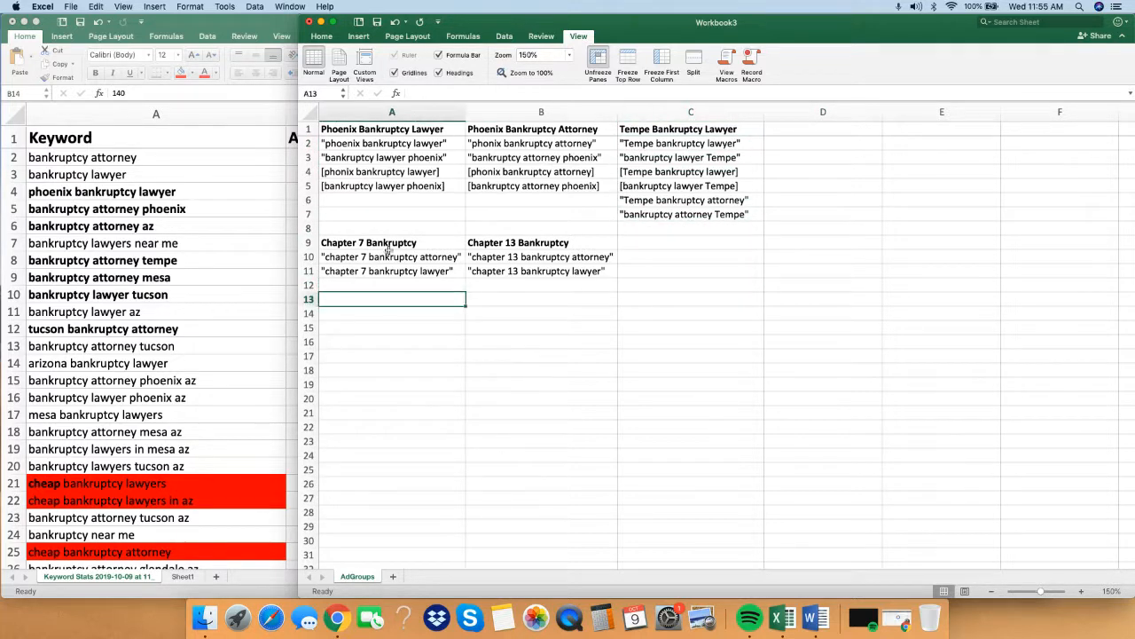
left_click_drag(388, 246, 417, 275)
left_click(416, 271)
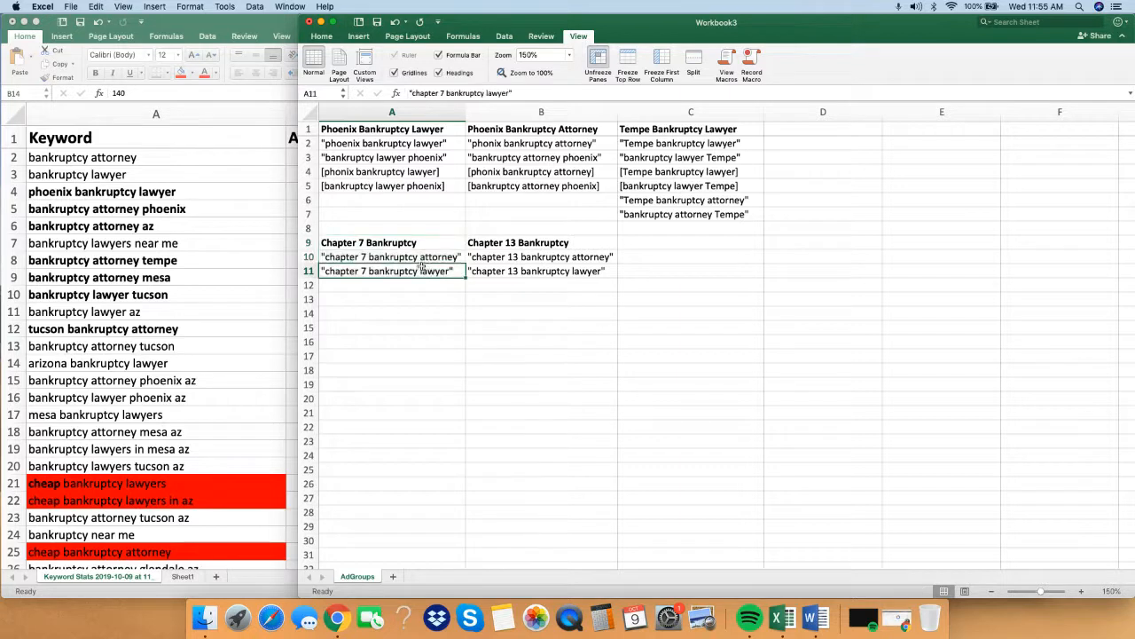
Review the Chapter 7 keywords in column A and the Chapter 13 ad group in B9:B11.
left_click(412, 257)
left_click(551, 244)
left_click_drag(552, 243, 552, 271)
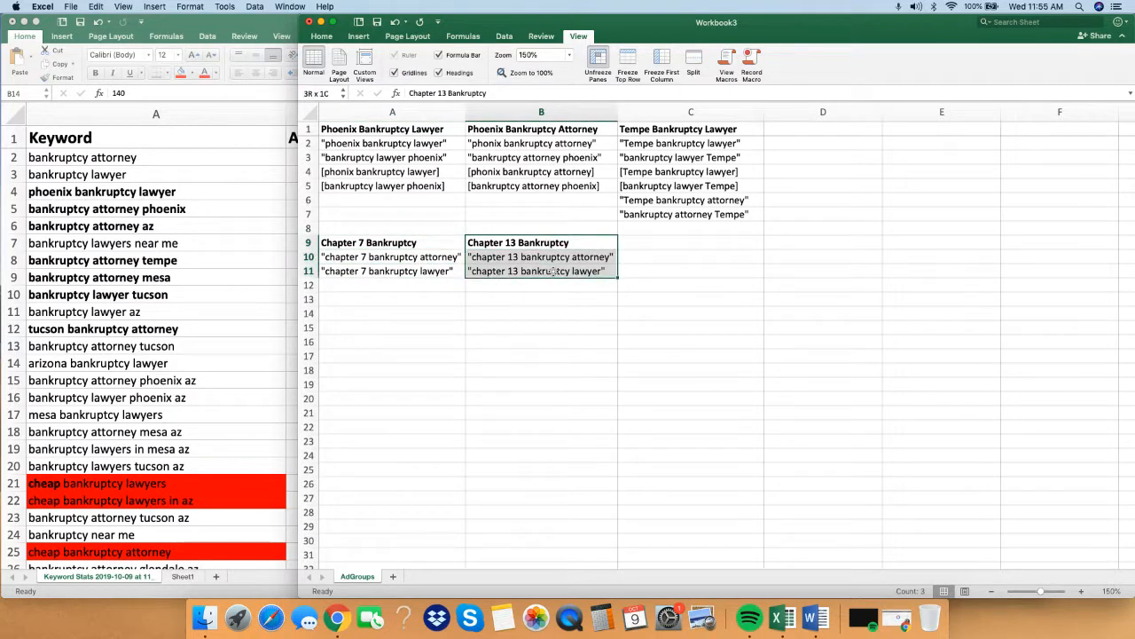
left_click(552, 271)
left_click(646, 395)
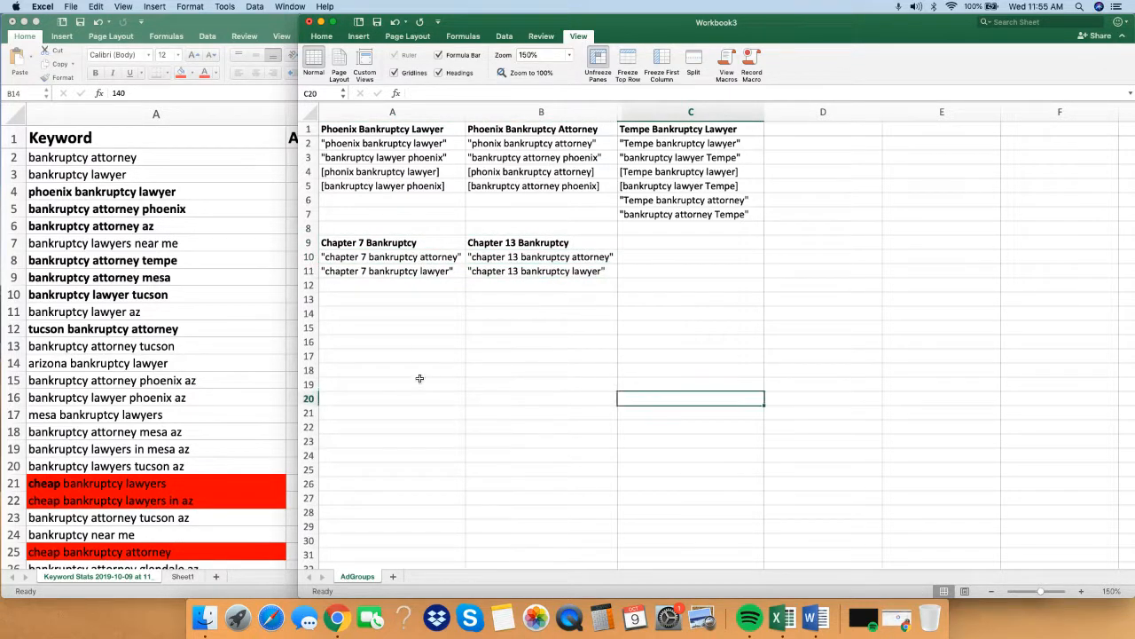
Narrow the Workbook3 window to uncover the average monthly searches in the keyword list, and select the city ad groups in A1:C7.
left_click_drag(297, 341, 459, 329)
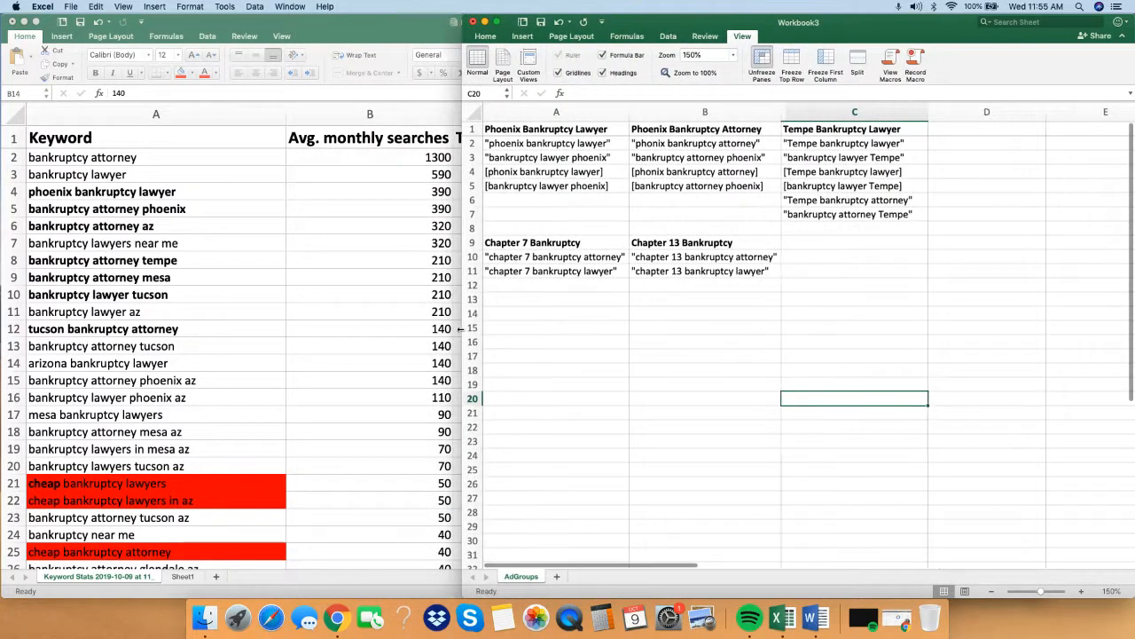
left_click(709, 381)
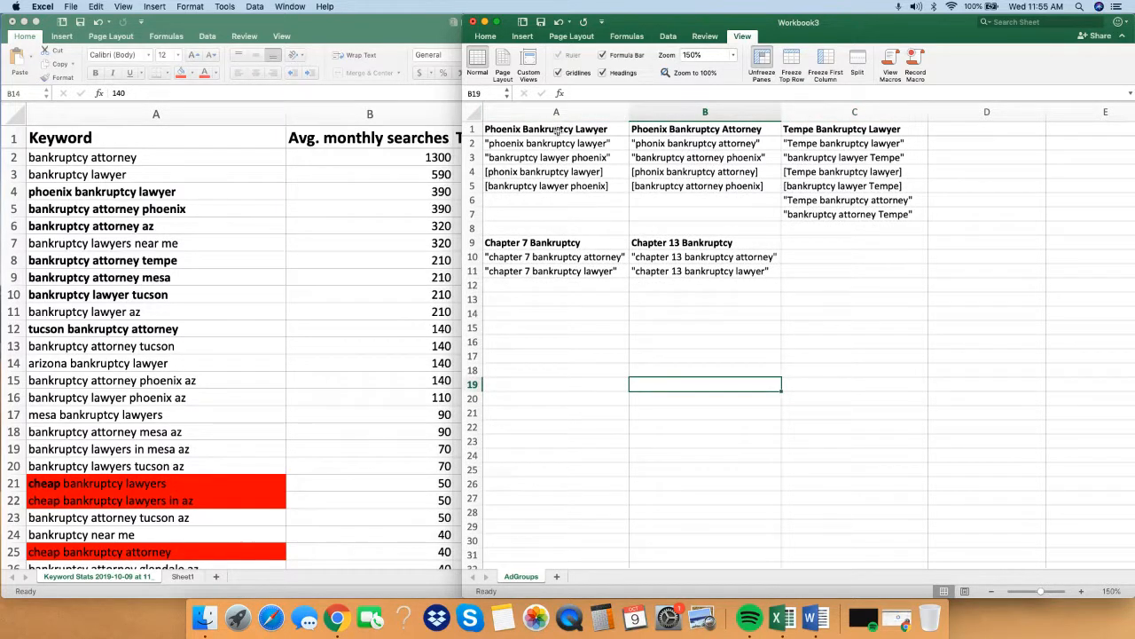
left_click_drag(559, 131, 852, 215)
Examine the Phoenix, Arizona, Mesa and Tucson keywords in rows 4 to 23 of the Keyword Stats workbook.
left_click(182, 216)
left_click(169, 194)
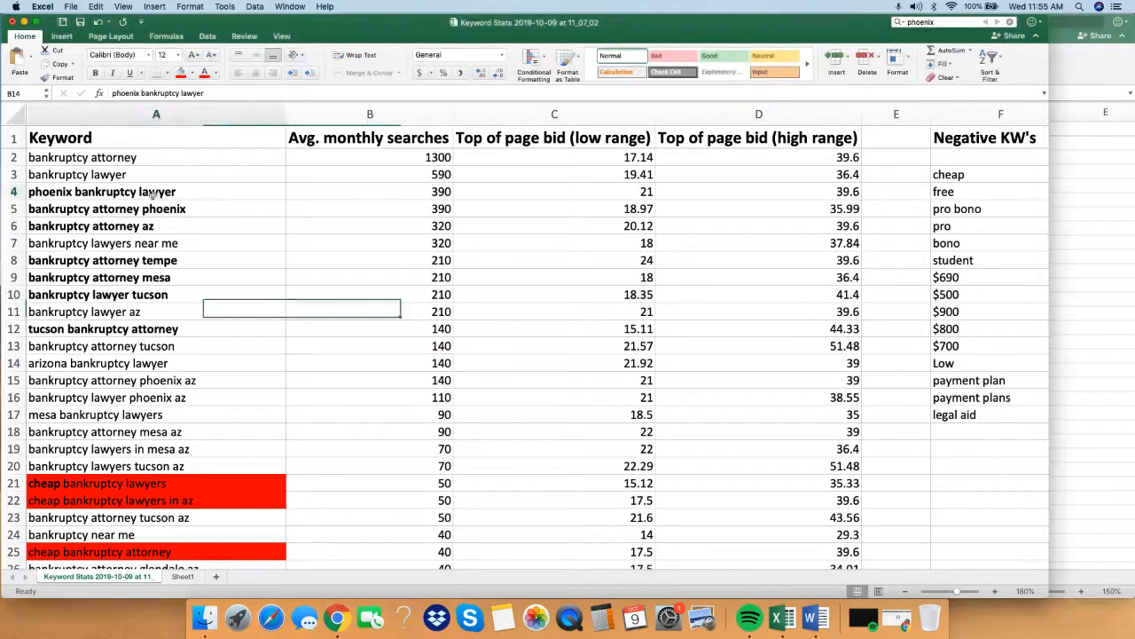
left_click(170, 211)
left_click(168, 229)
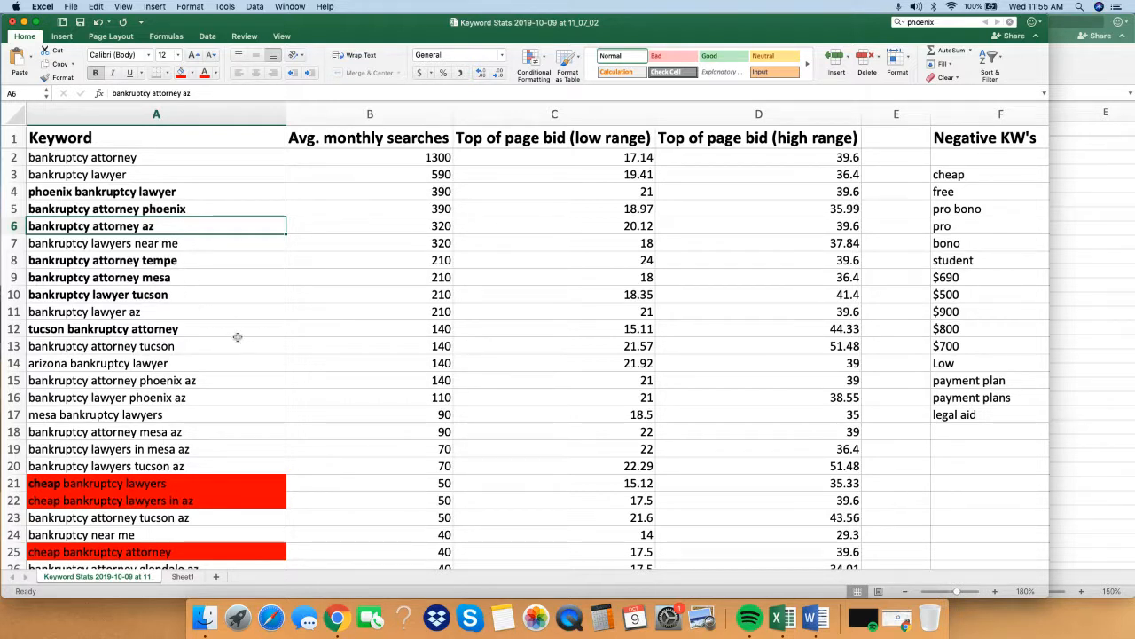
left_click(224, 365)
left_click(169, 432)
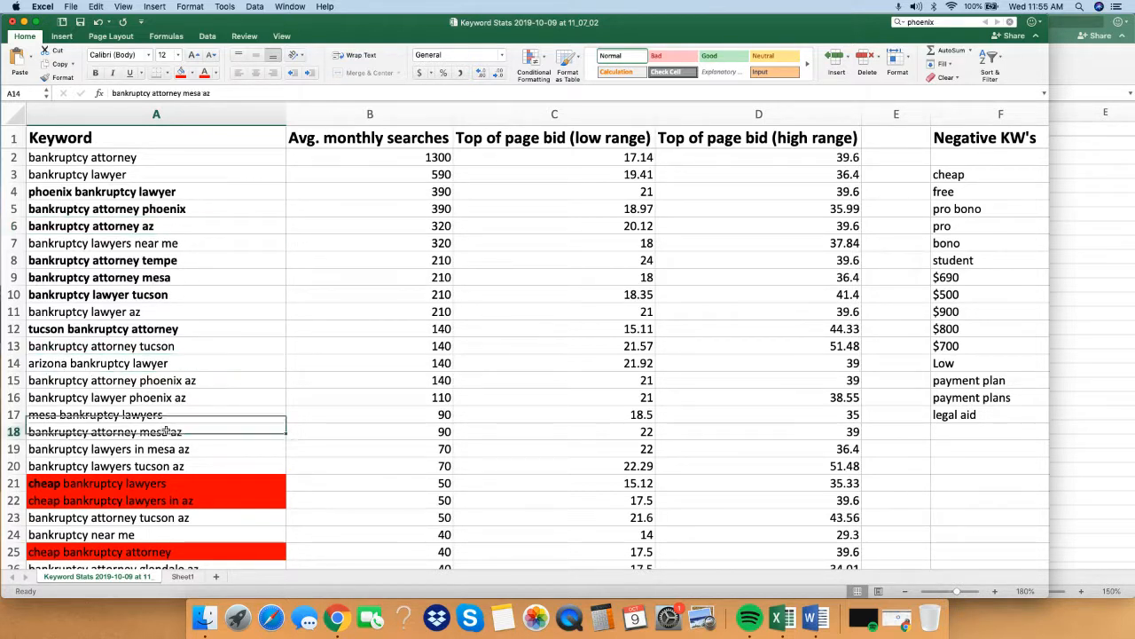
left_click(186, 450)
left_click(184, 466)
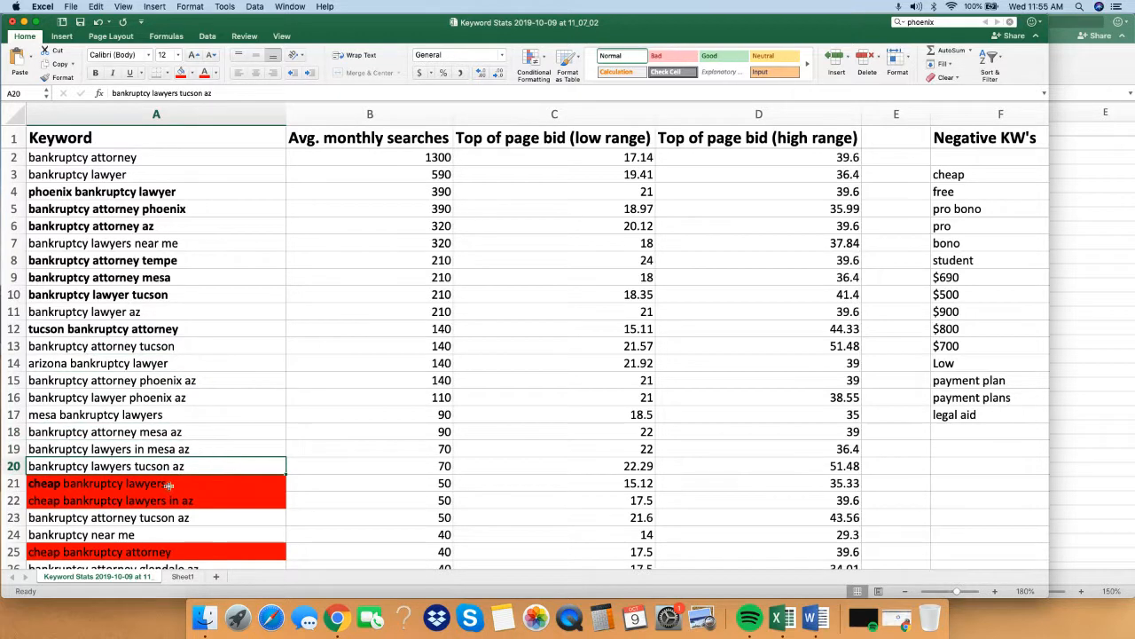
left_click(143, 517)
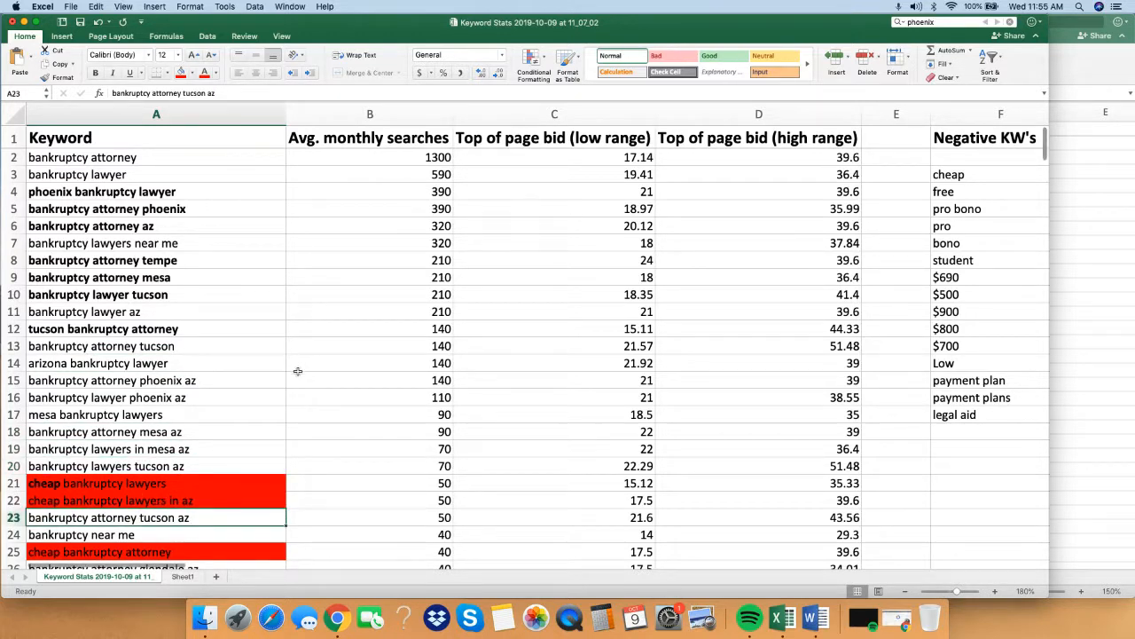
Return to the AdGroups sheet and check the empty space in column D beside the Tempe ad group.
left_click(1093, 289)
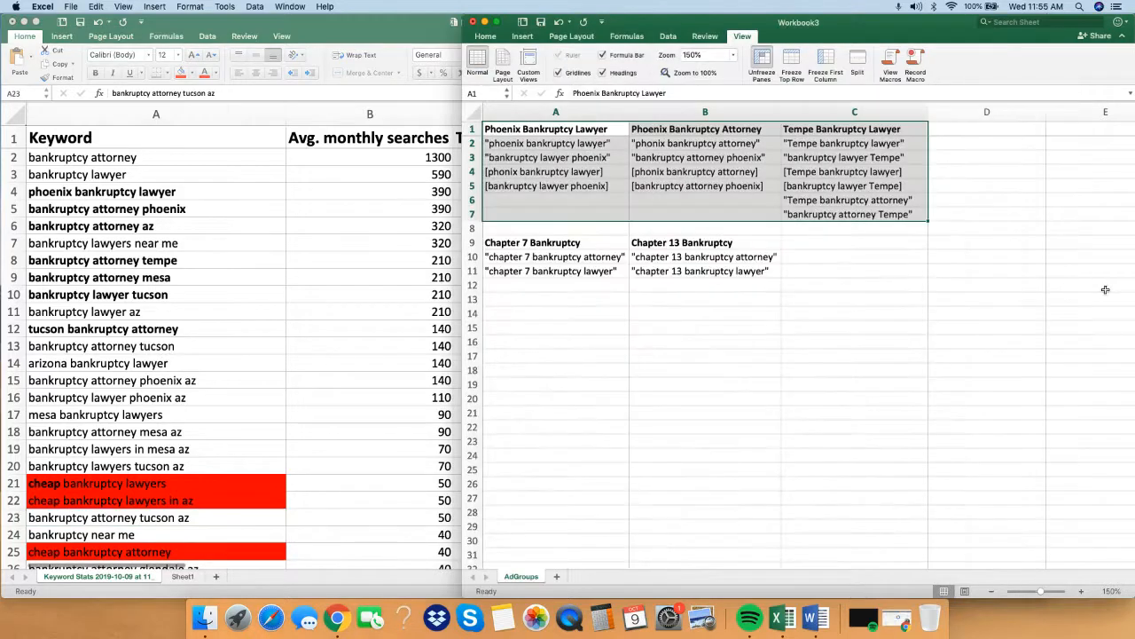
left_click(984, 229)
left_click(997, 168)
left_click(980, 142)
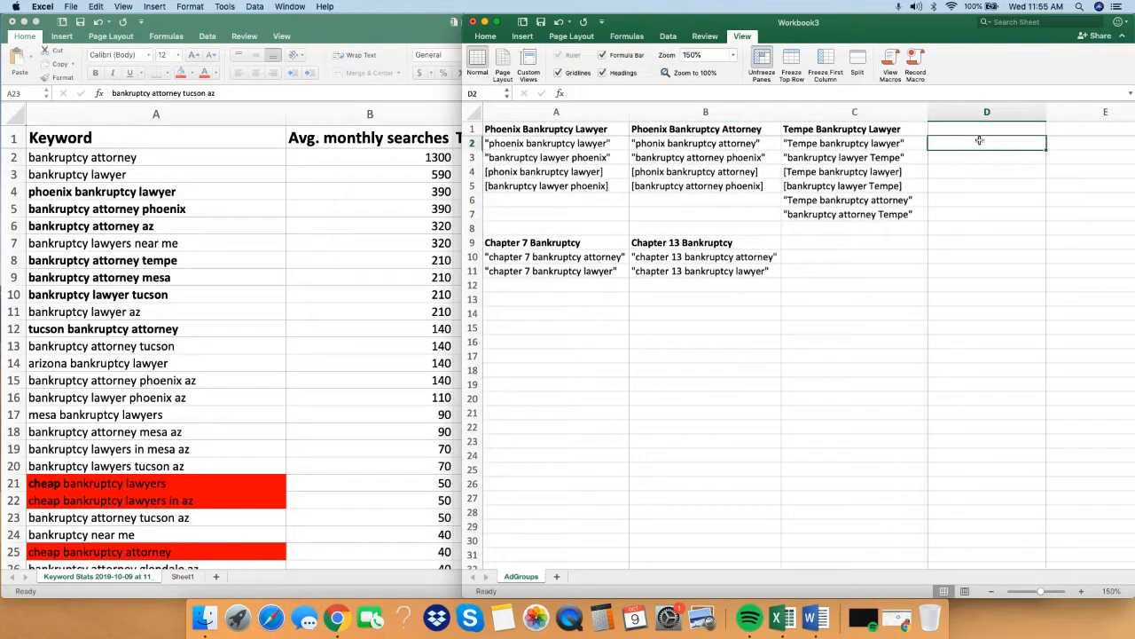
left_click(1007, 167)
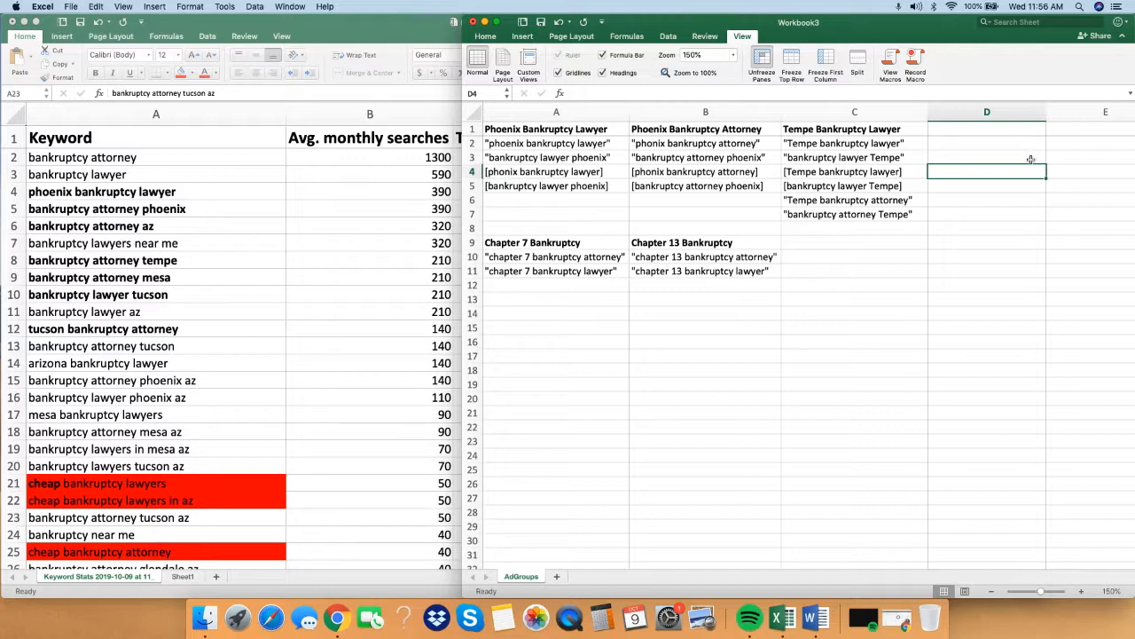
Compare the Chapter 7 and Chapter 13 Bankruptcy ad groups side by side in A9:B11.
left_click(730, 246)
left_click(550, 253)
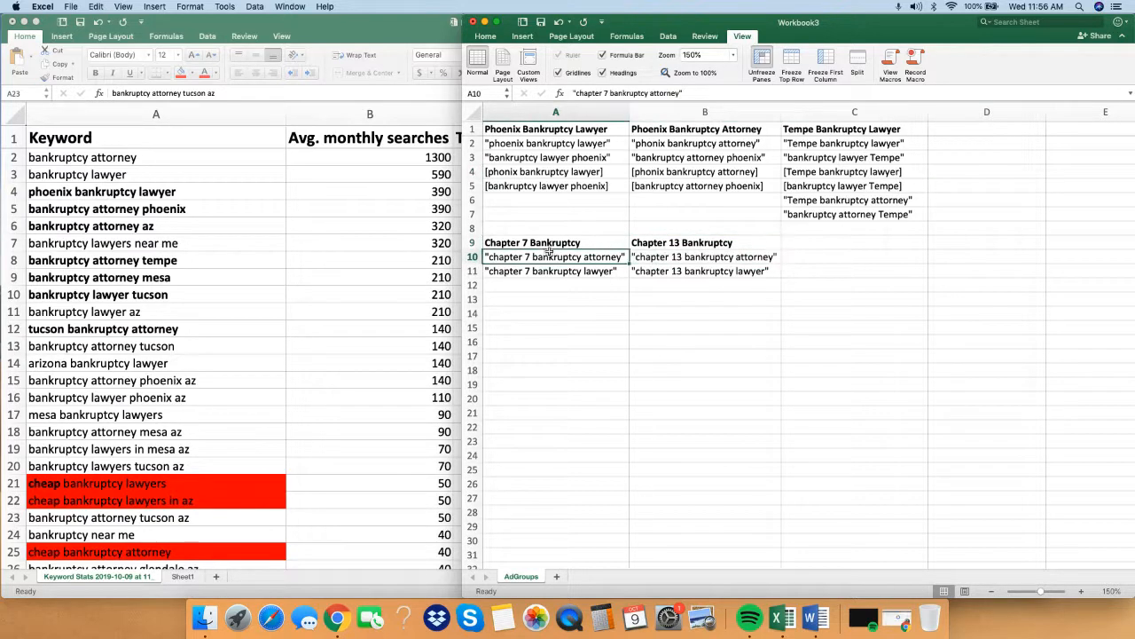
left_click_drag(545, 244, 664, 273)
left_click(546, 237)
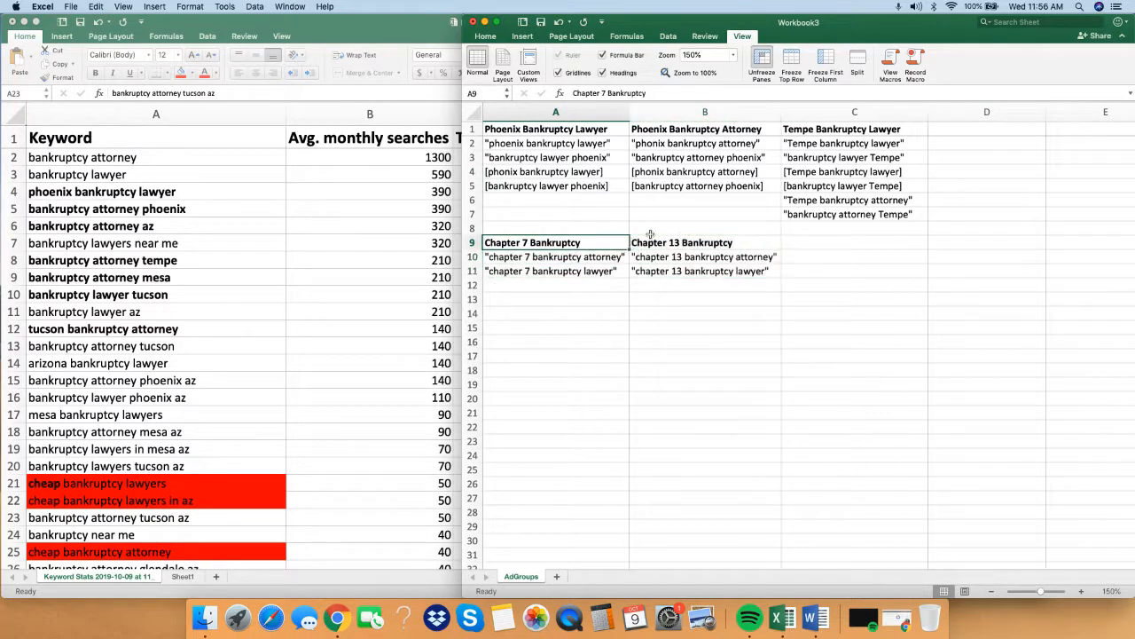
left_click_drag(658, 233, 697, 243)
left_click(697, 244)
left_click(822, 257)
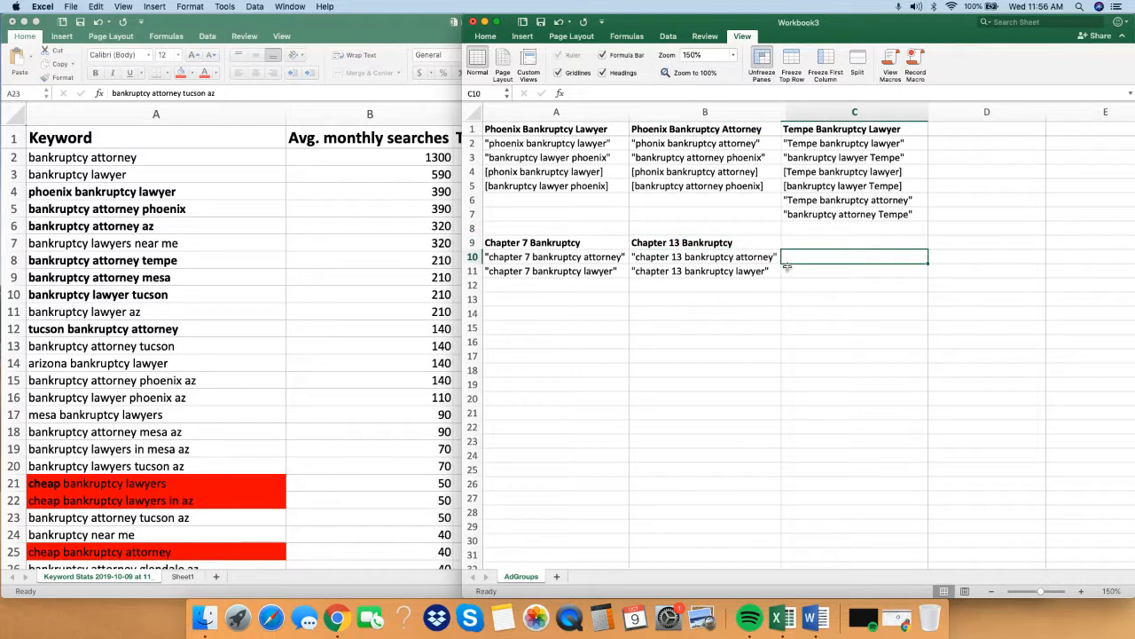
left_click(814, 318)
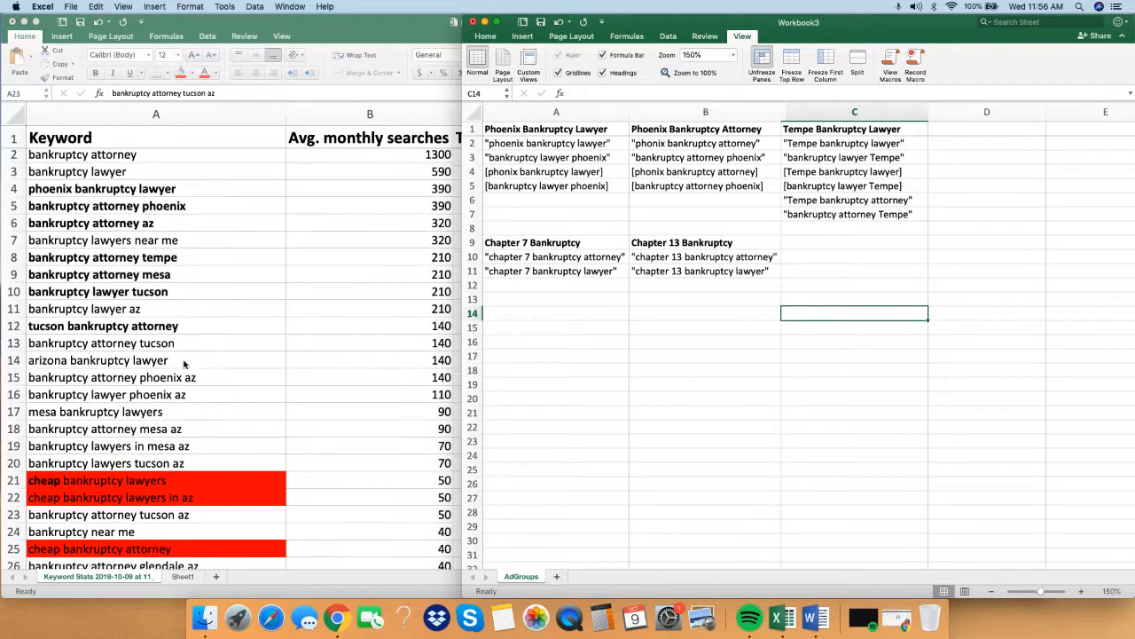
Examine the Keyword Stats list from row 16 to row 87 for further city and chapter keywords.
scroll(266, 359, "down", 5)
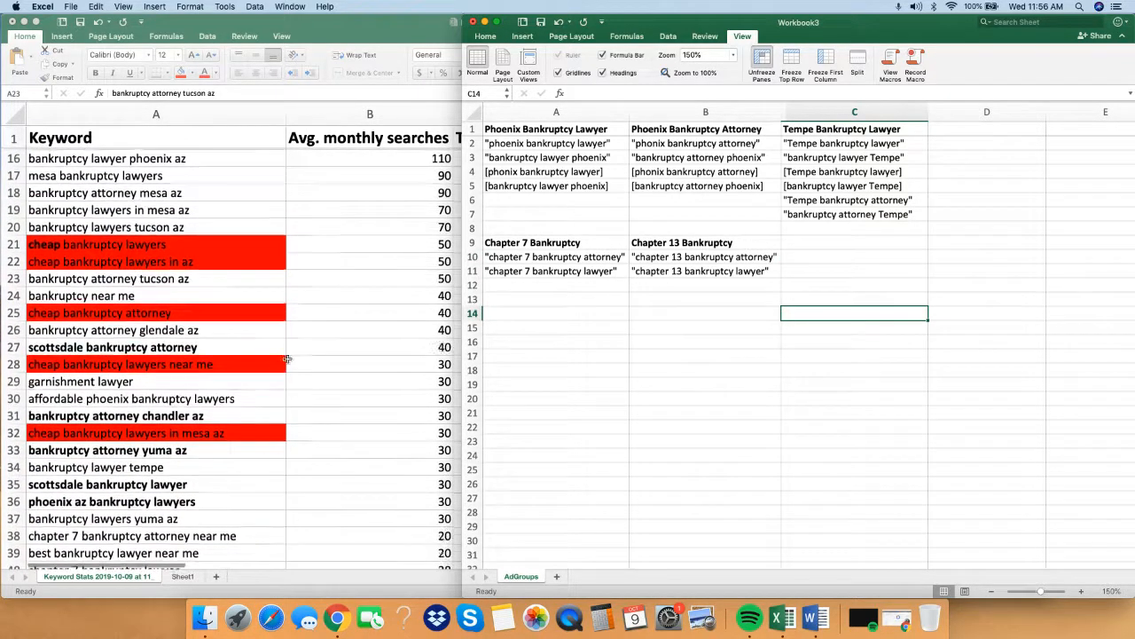
scroll(257, 359, "down", 2)
left_click(80, 307)
left_click(120, 377)
scroll(260, 417, "down", 10)
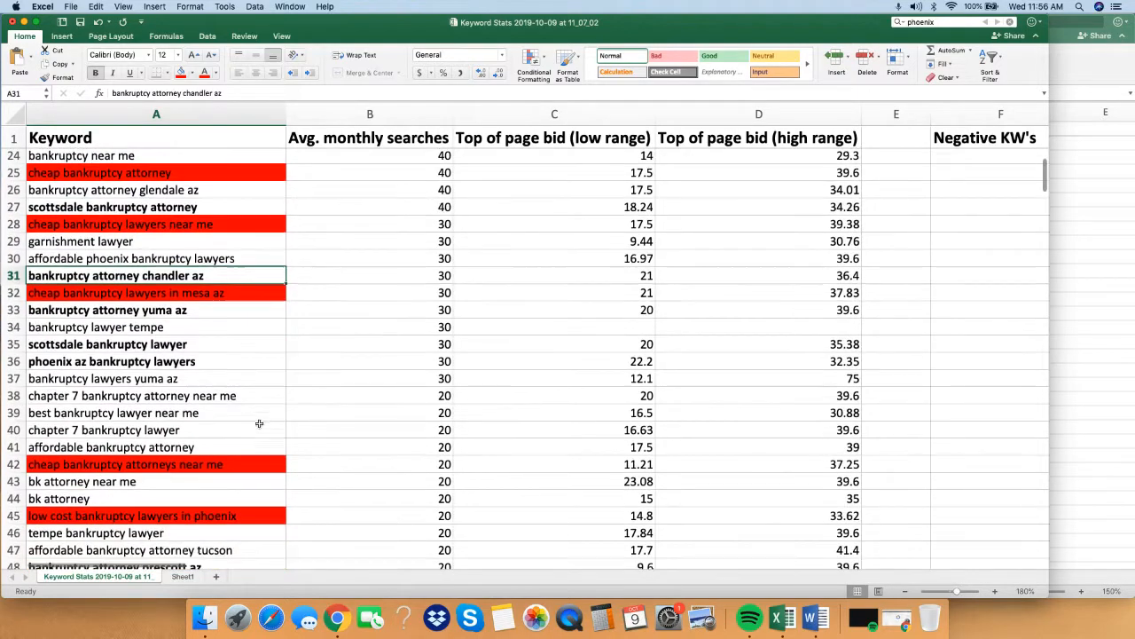
scroll(260, 417, "down", 6)
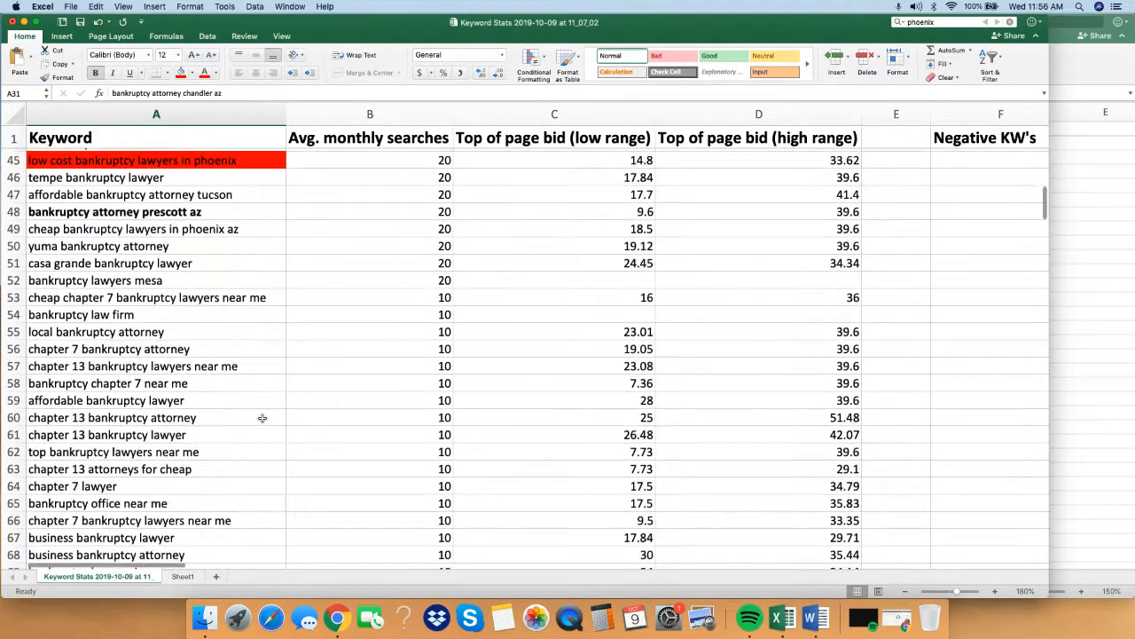
scroll(264, 422, "down", 14)
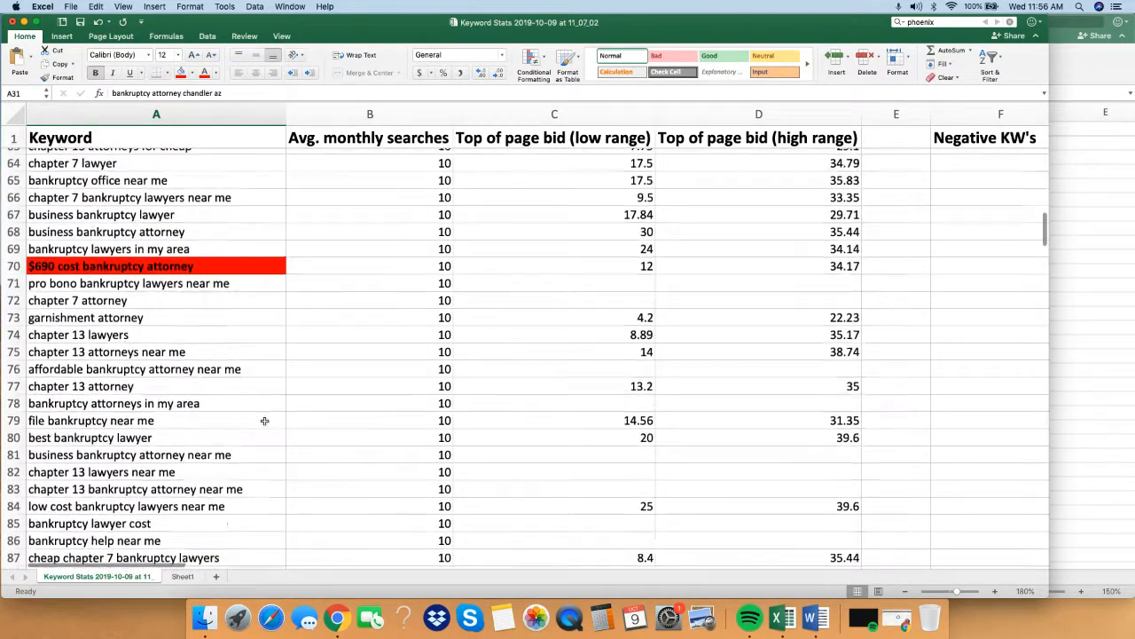
Examine the low-cost, affordable, near-me and pro bono keywords in rows 84 to 133 of Keyword Stats.
left_click(186, 229)
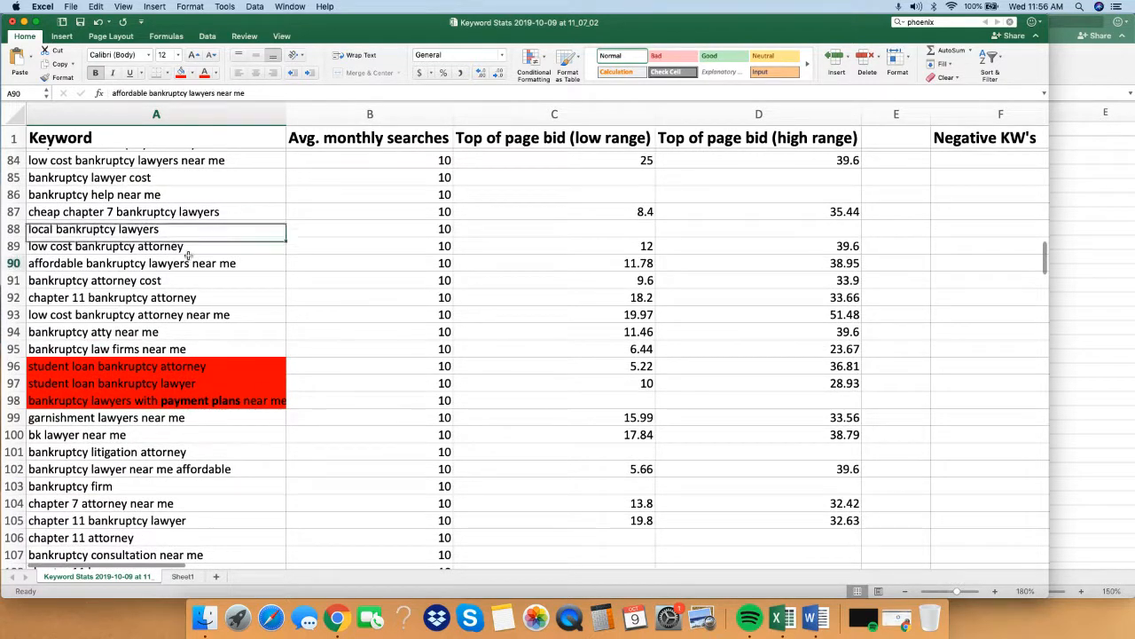
left_click(222, 263)
left_click(257, 314)
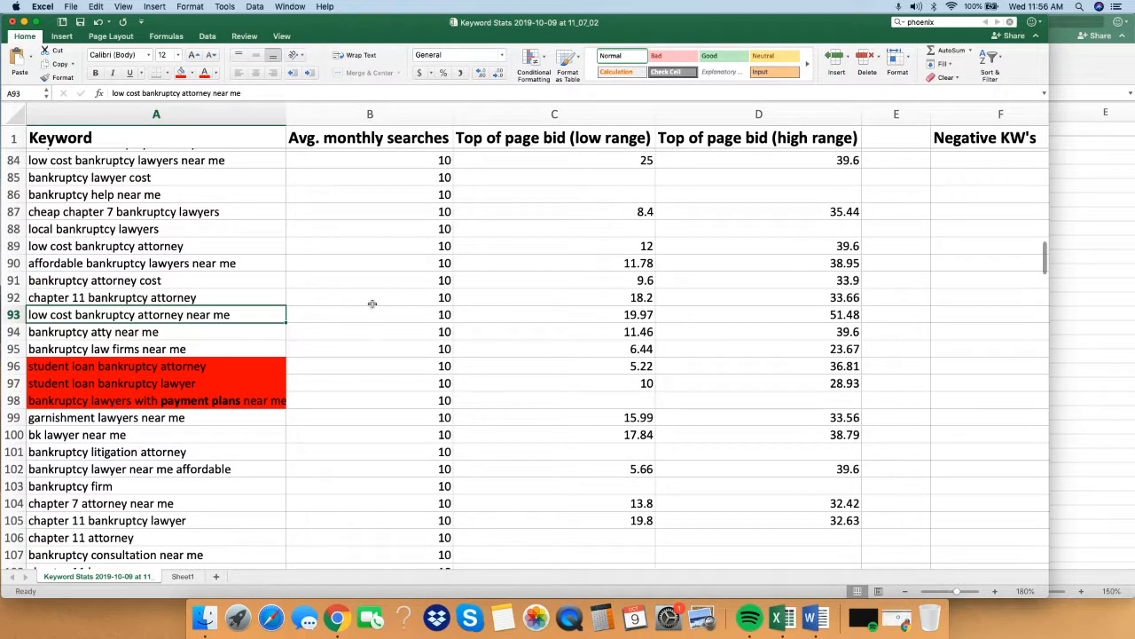
left_click(759, 399)
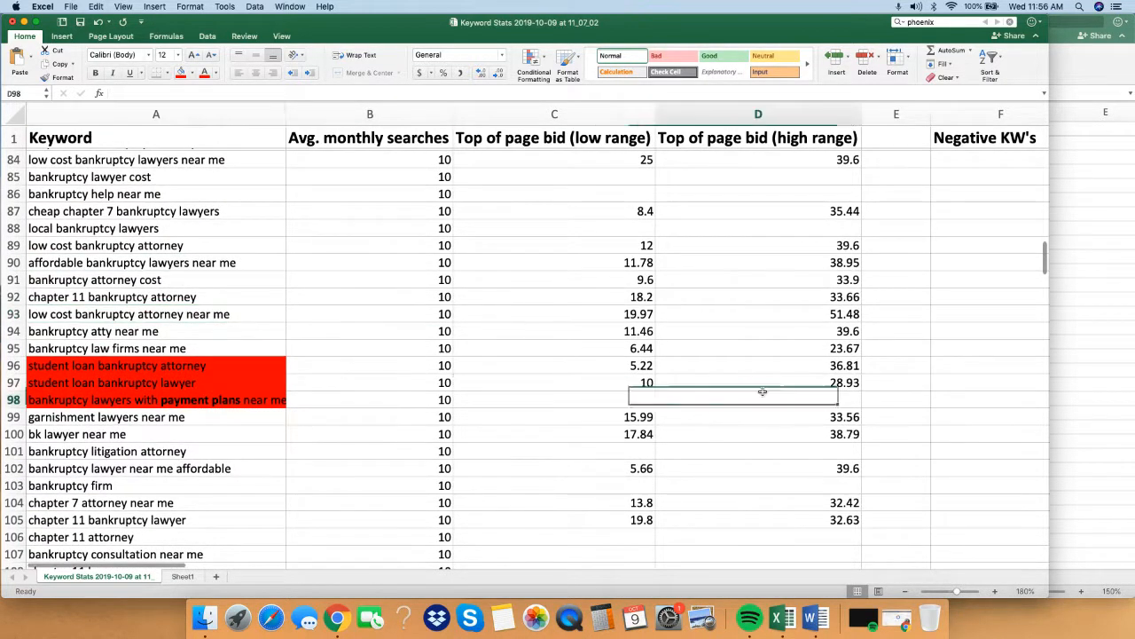
scroll(649, 338, "down", 4)
scroll(662, 337, "down", 7)
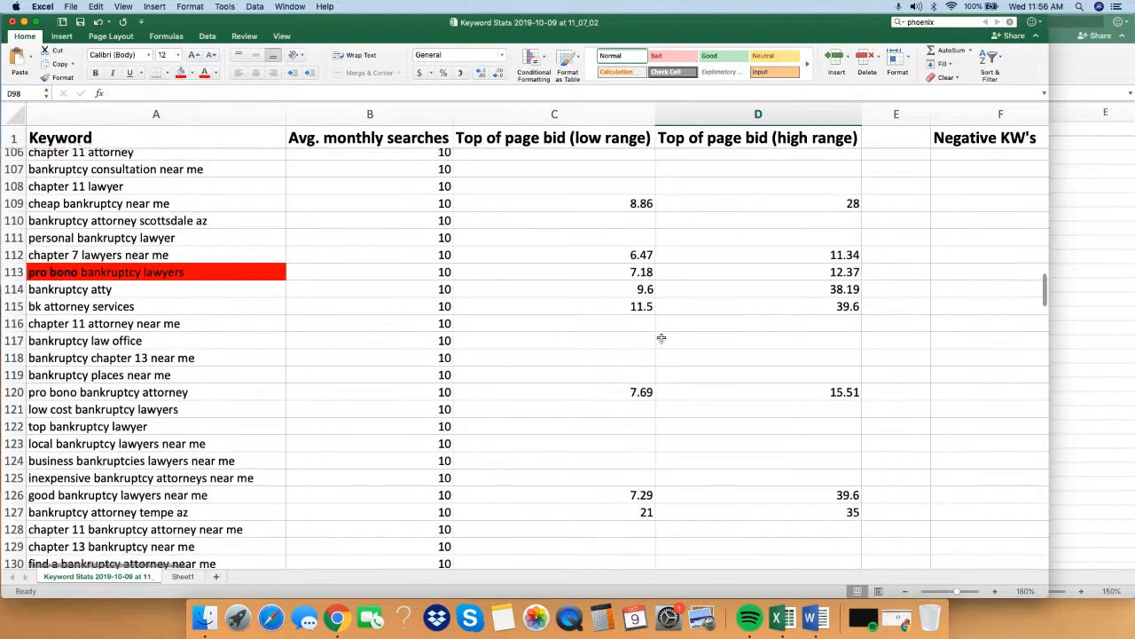
left_click(408, 365)
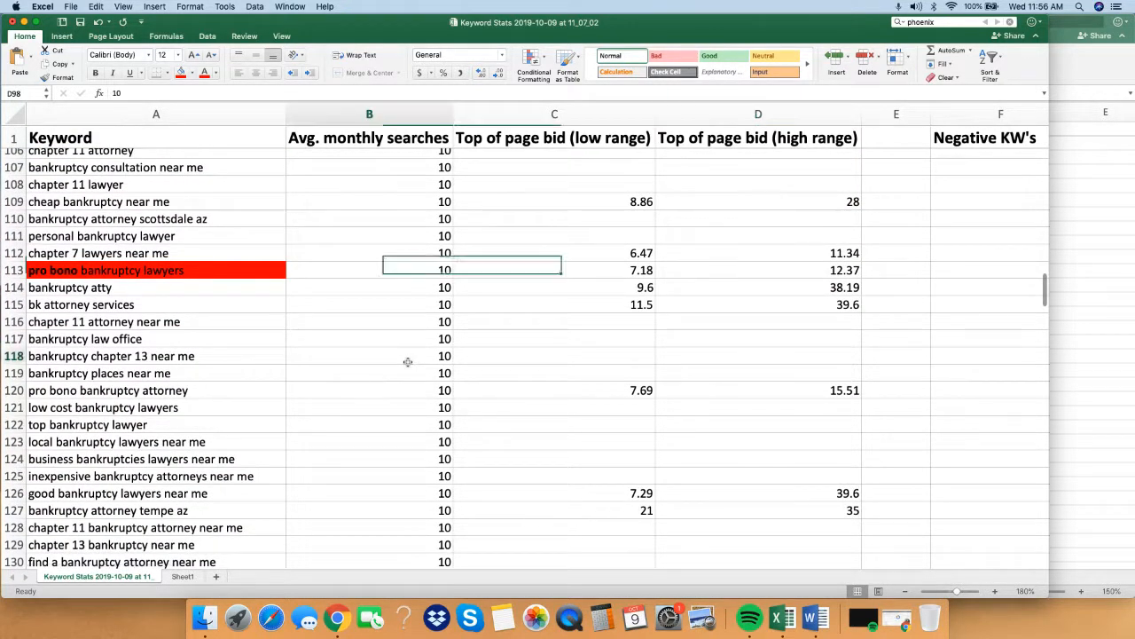
left_click(419, 403)
scroll(318, 456, "down", 2)
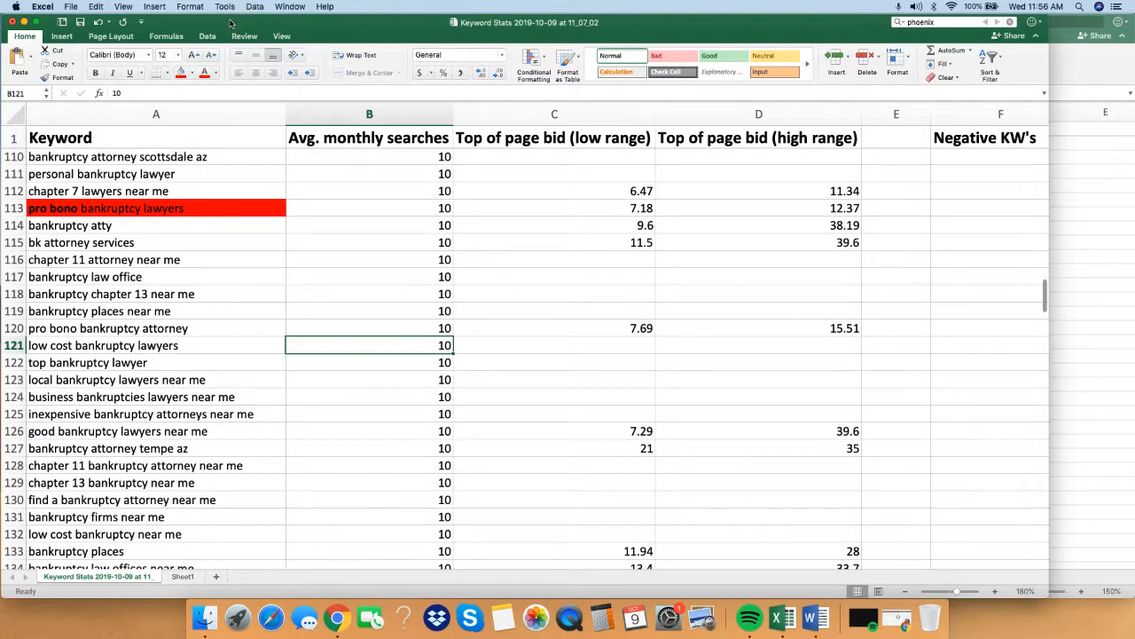
Switch to SpyFu in Chrome and open the paid keywords of statewidebankruptcy.com from its domain overview.
left_click(1098, 312)
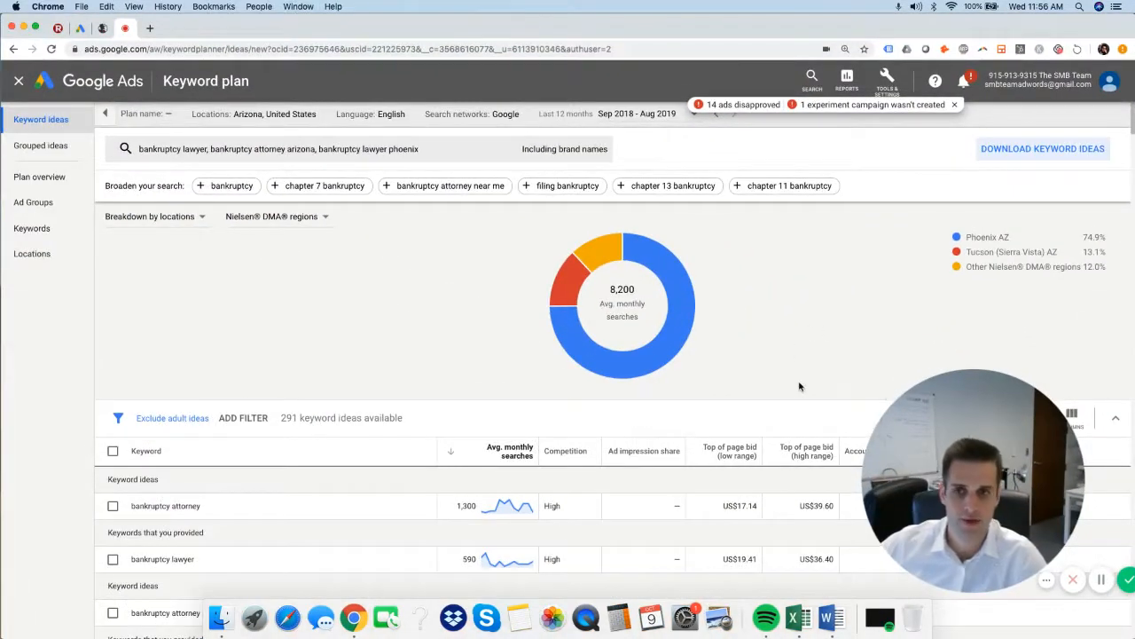
left_click(101, 29)
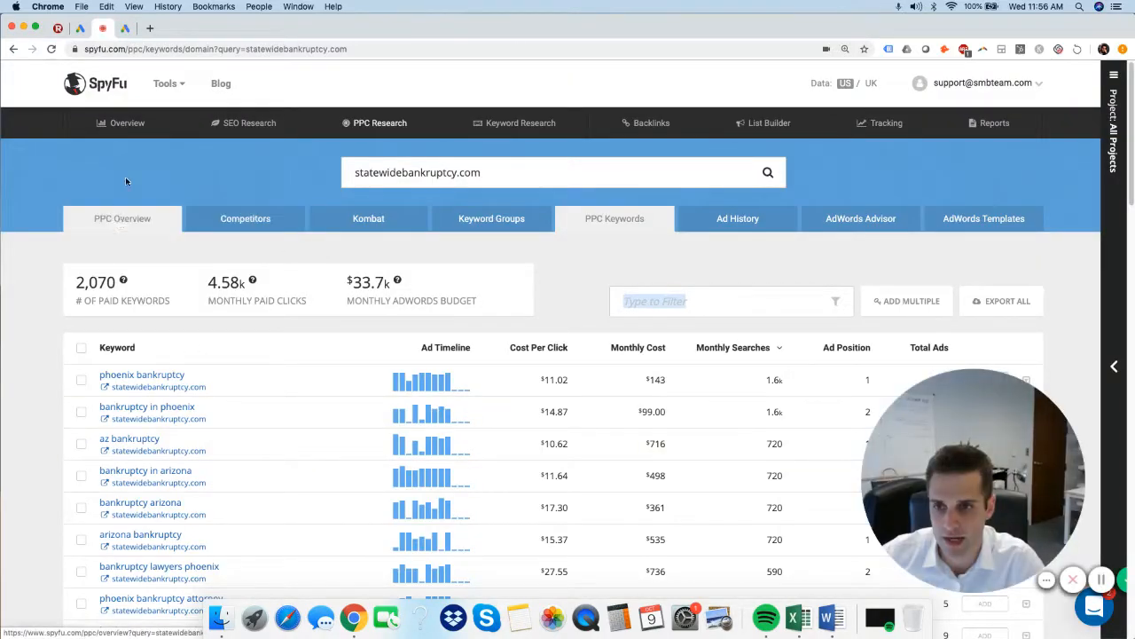
left_click(127, 123)
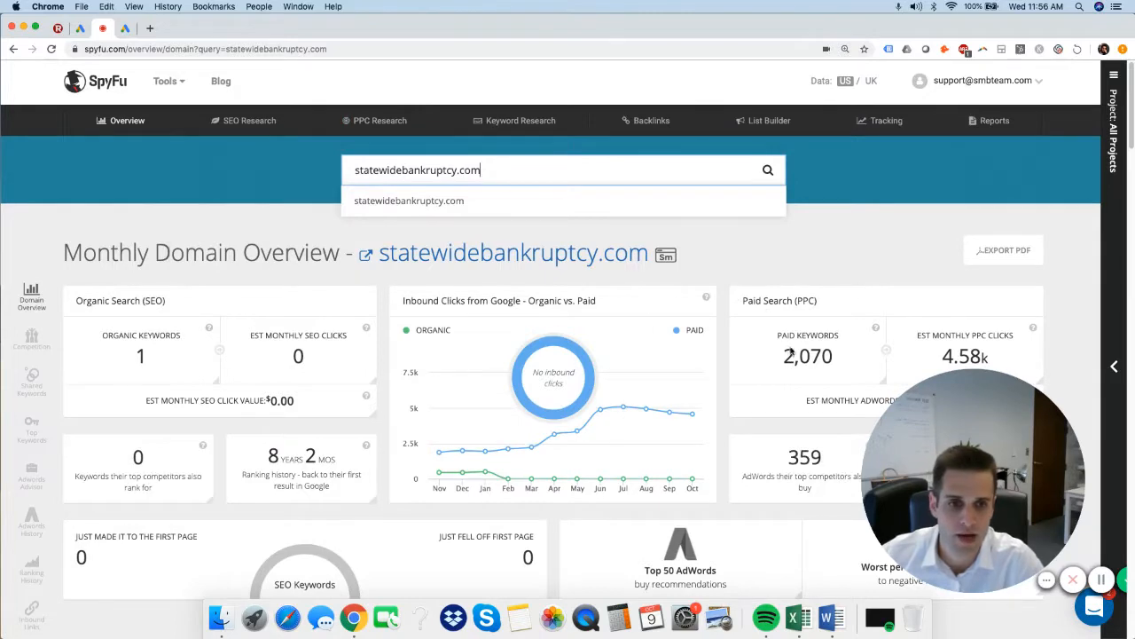
left_click(838, 355)
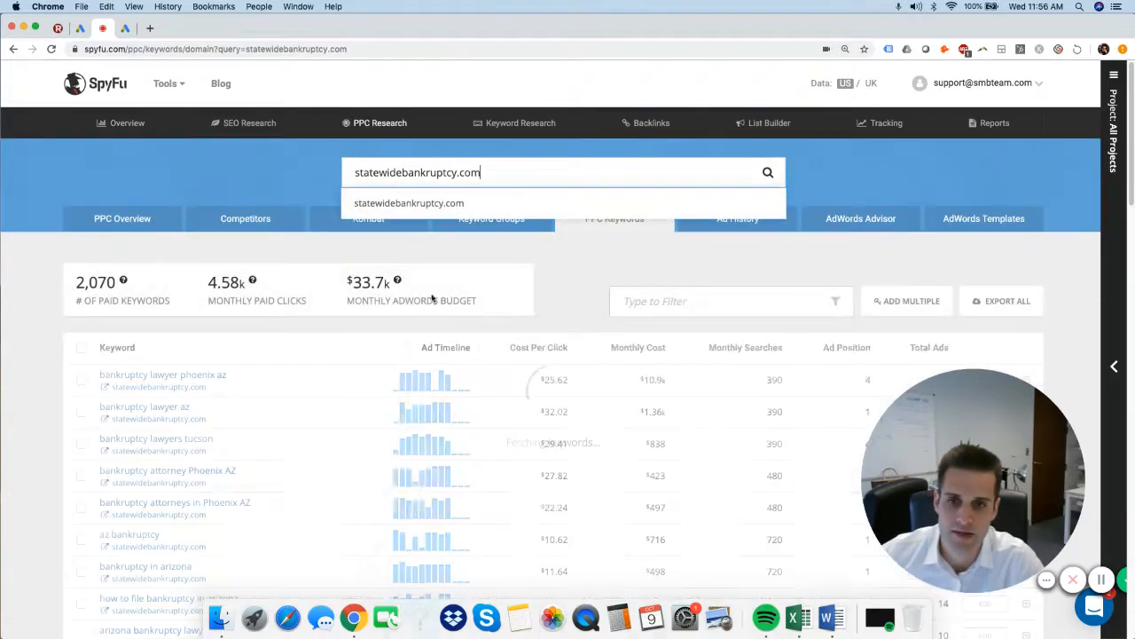
Sort the paid keywords of statewidebankruptcy.com by monthly searches and examine the list down to its last row.
scroll(258, 440, "down", 20)
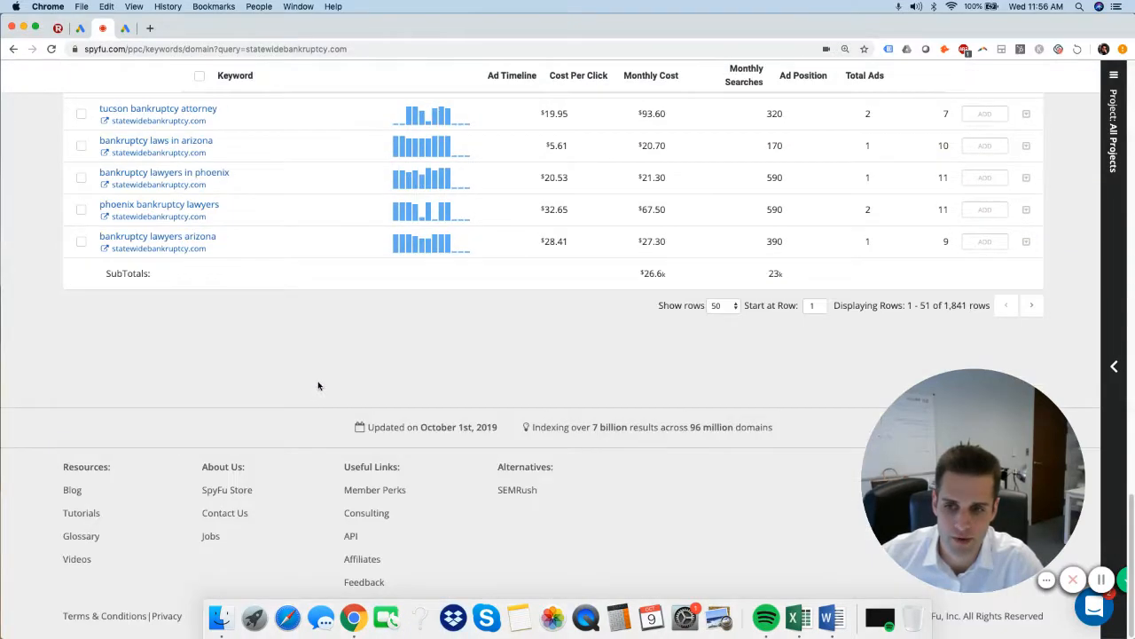
scroll(319, 385, "up", 20)
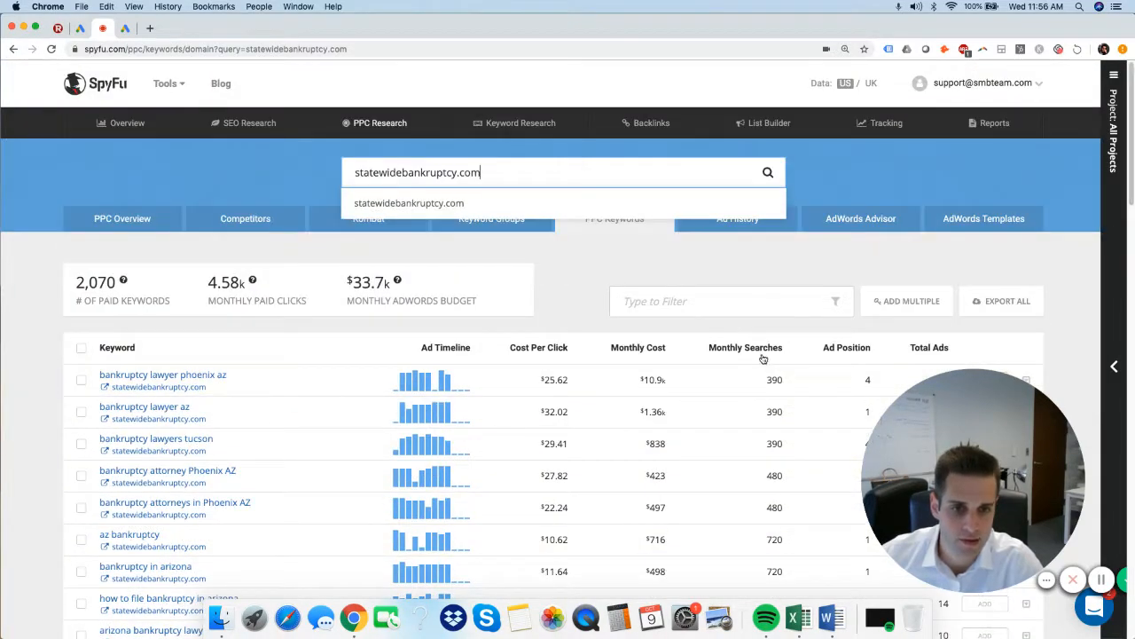
left_click(763, 358)
scroll(762, 410, "down", 5)
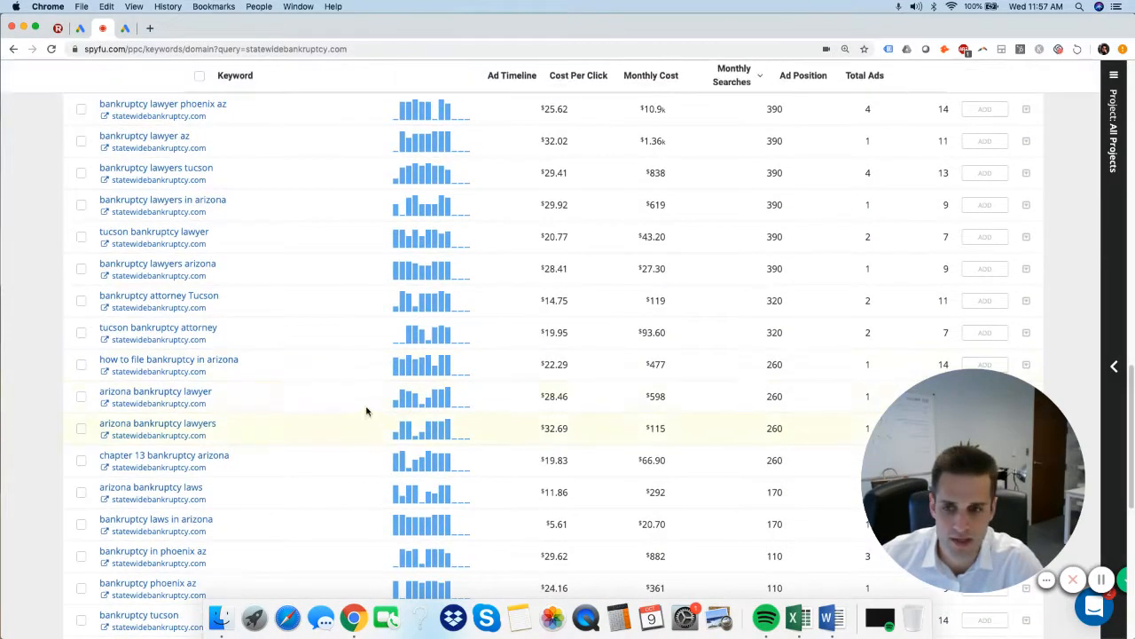
scroll(206, 396, "down", 3)
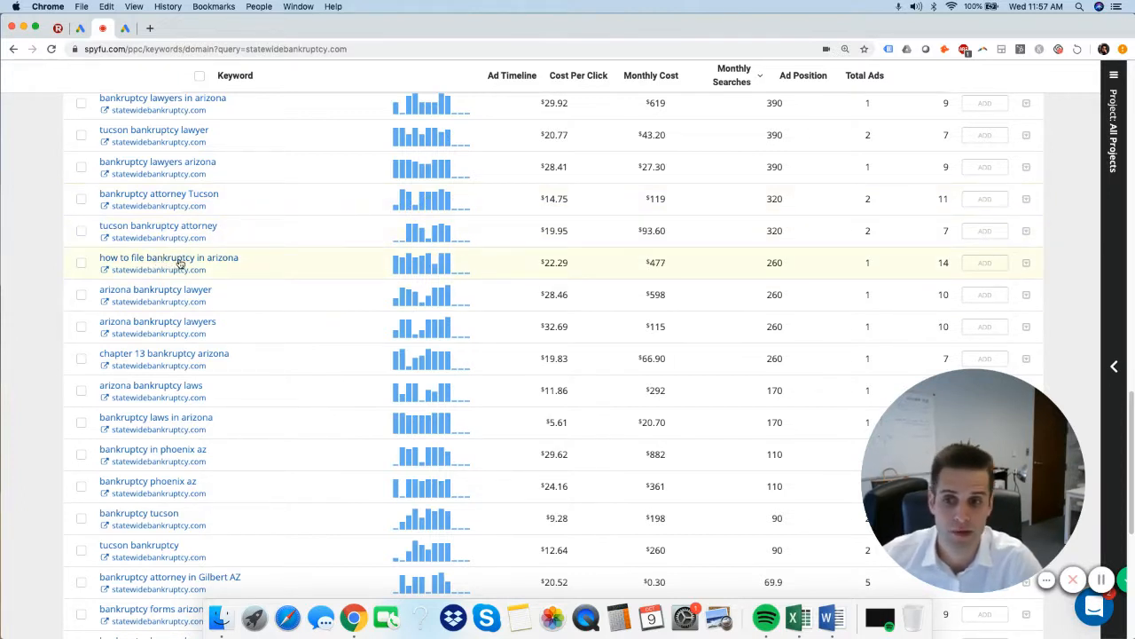
scroll(377, 382, "down", 5)
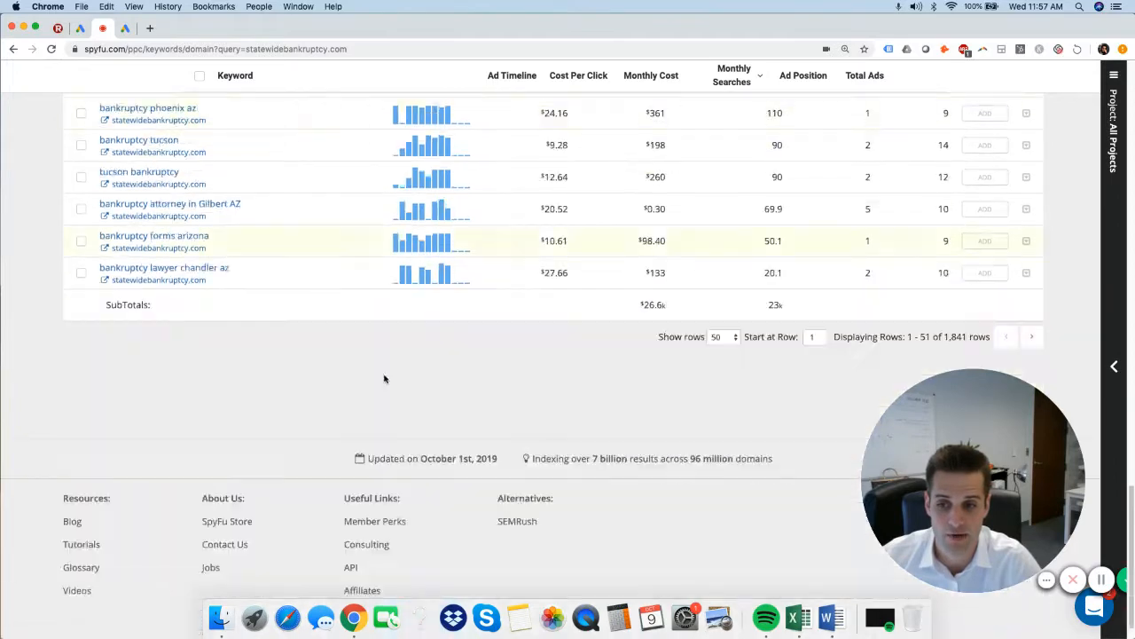
Set the paid keywords list of statewidebankruptcy.com to show 1,000 rows.
scroll(375, 299, "up", 20)
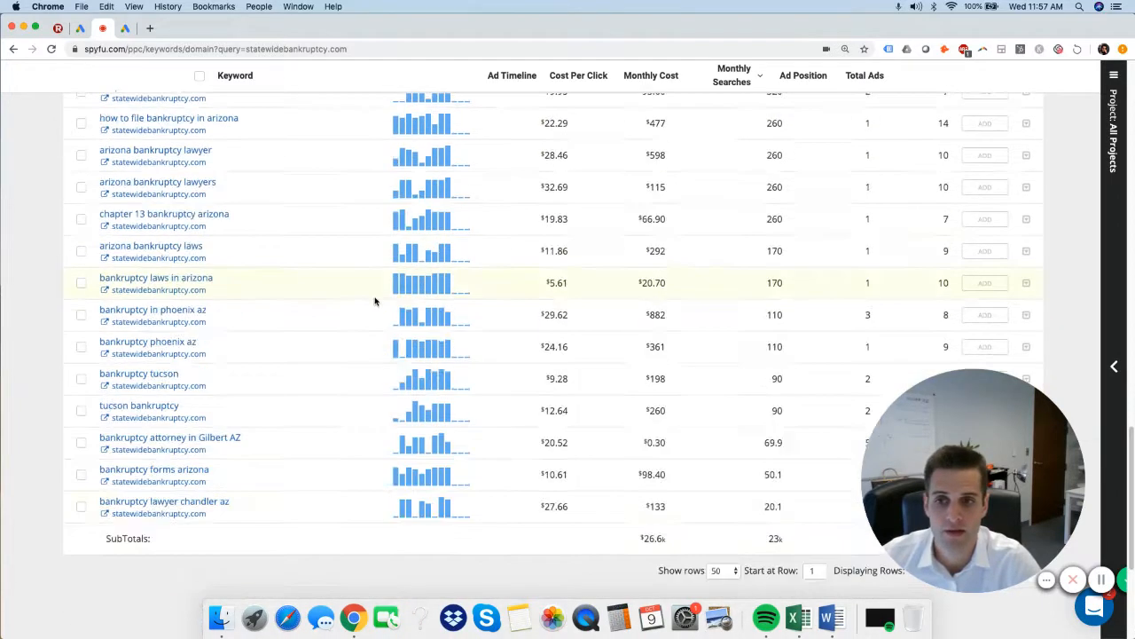
scroll(565, 309, "down", 20)
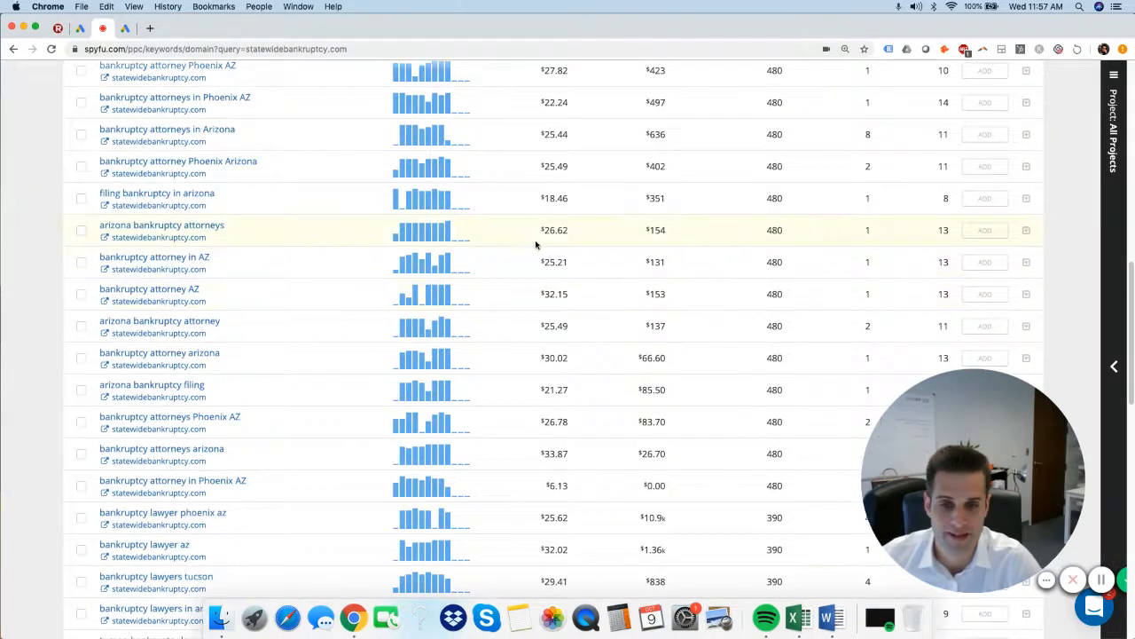
left_click(723, 306)
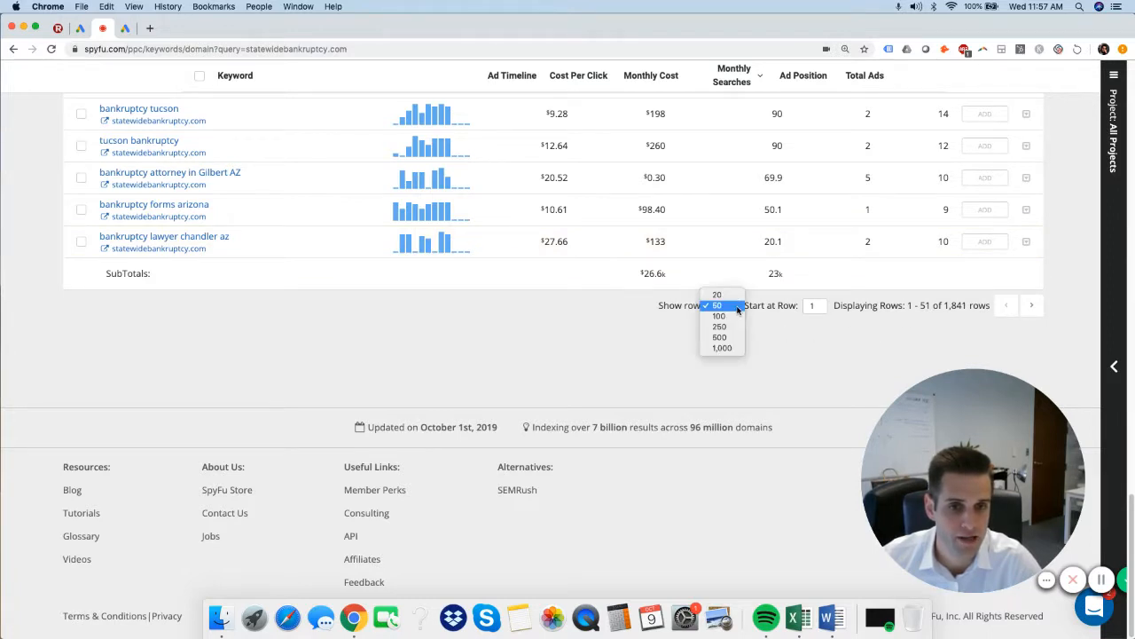
left_click(723, 350)
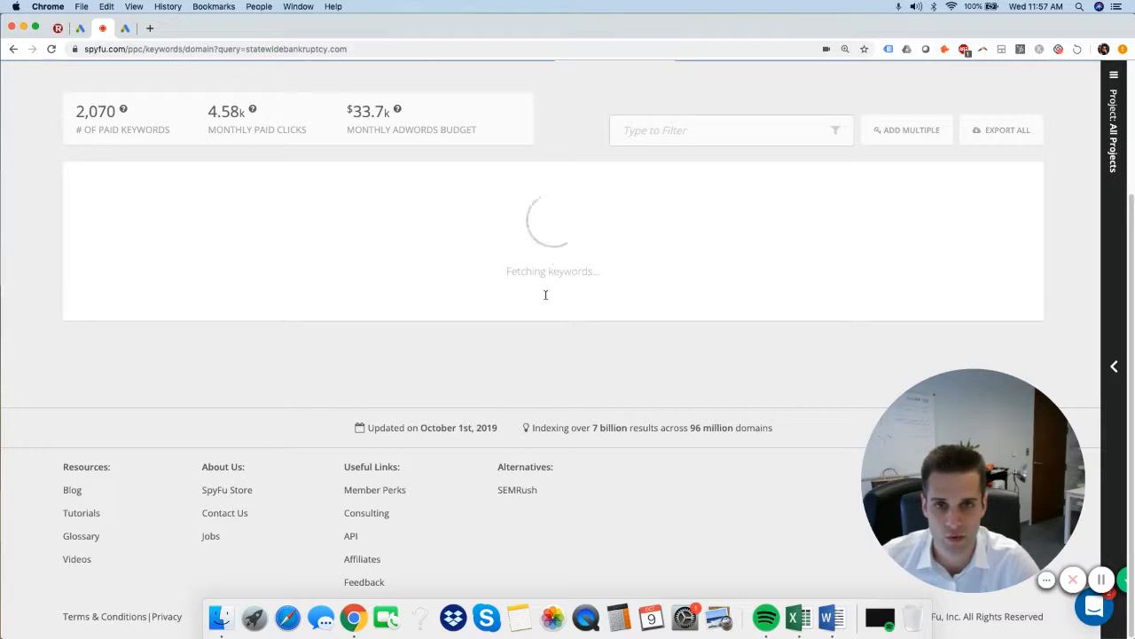
scroll(558, 500, "up", 5)
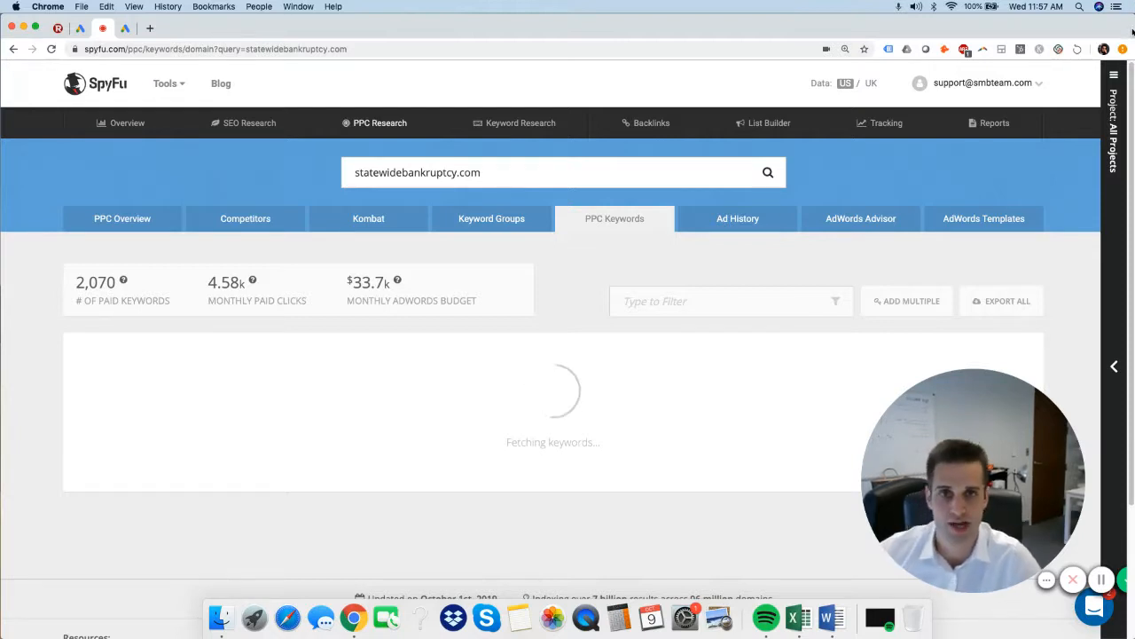
Switch to the Google Ads Keyword plan and examine the Arizona bankruptcy keyword ideas with their monthly searches and bids.
left_click(126, 28)
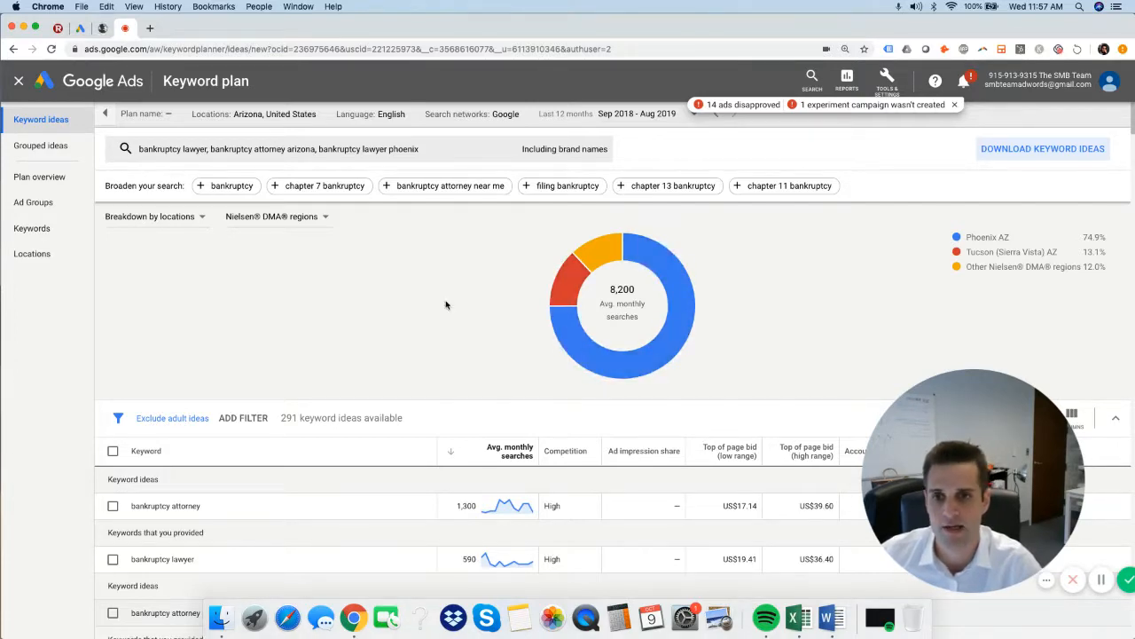
scroll(489, 337, "down", 10)
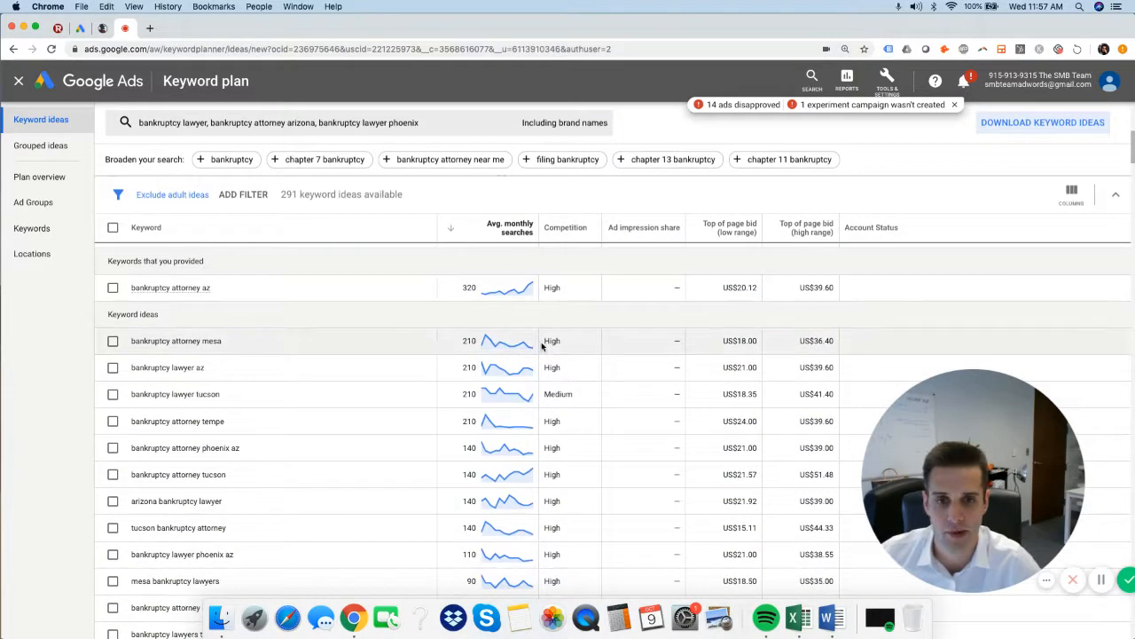